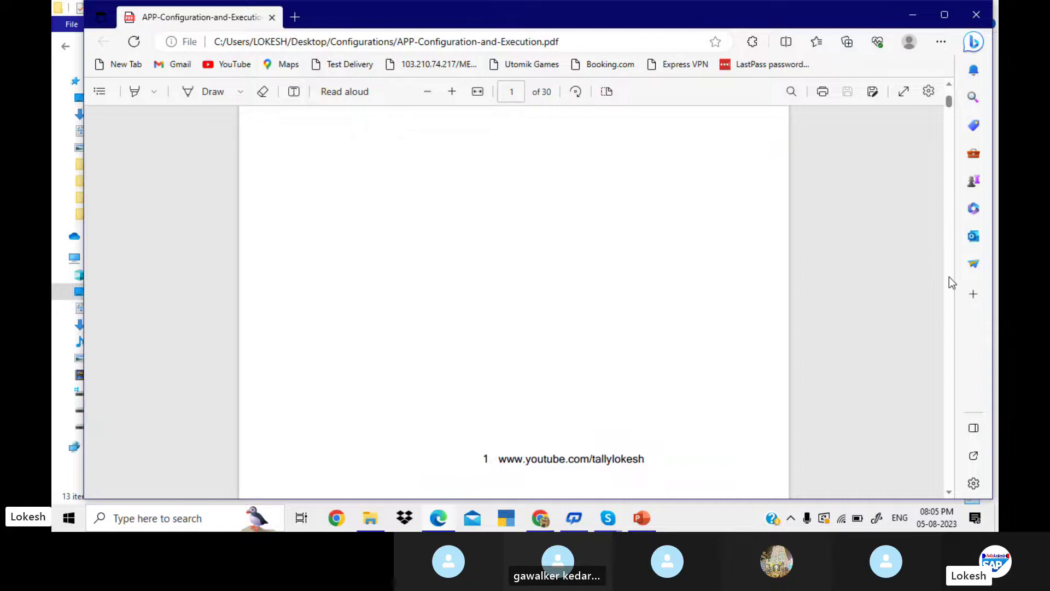
- Scroll the APP configuration PDF to page 3 and back to page 2's FBZP transaction code
scroll(950, 277, down, 10)
scroll(950, 277, down, 4)
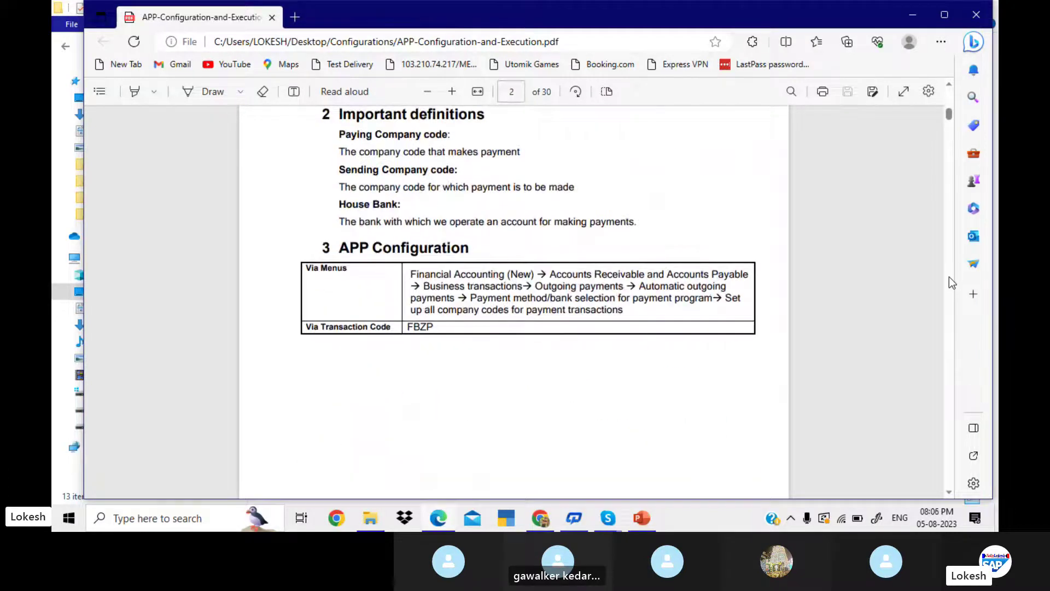
scroll(949, 277, down, 7)
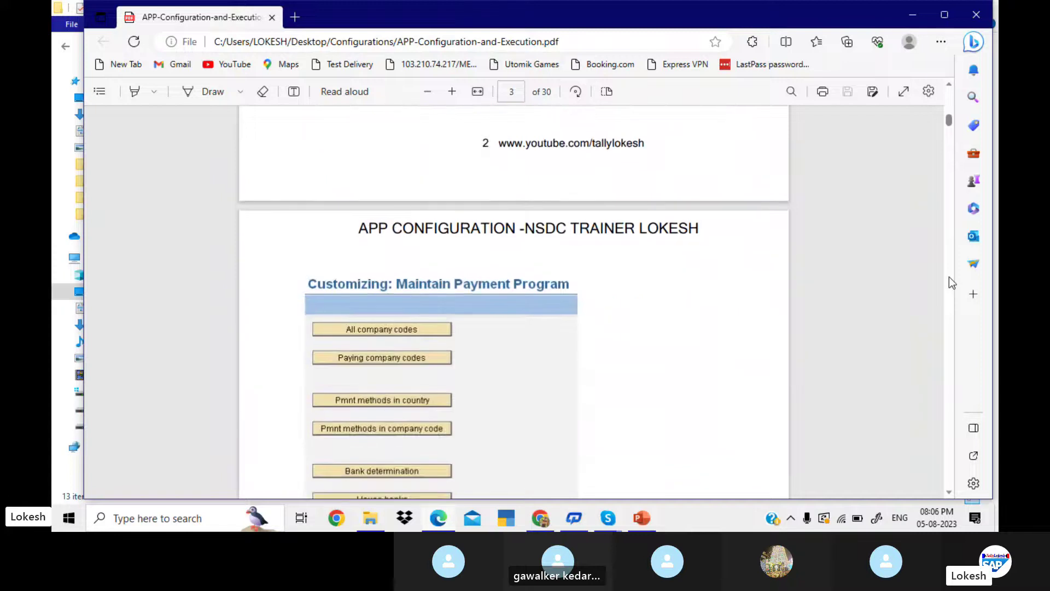
click(949, 493)
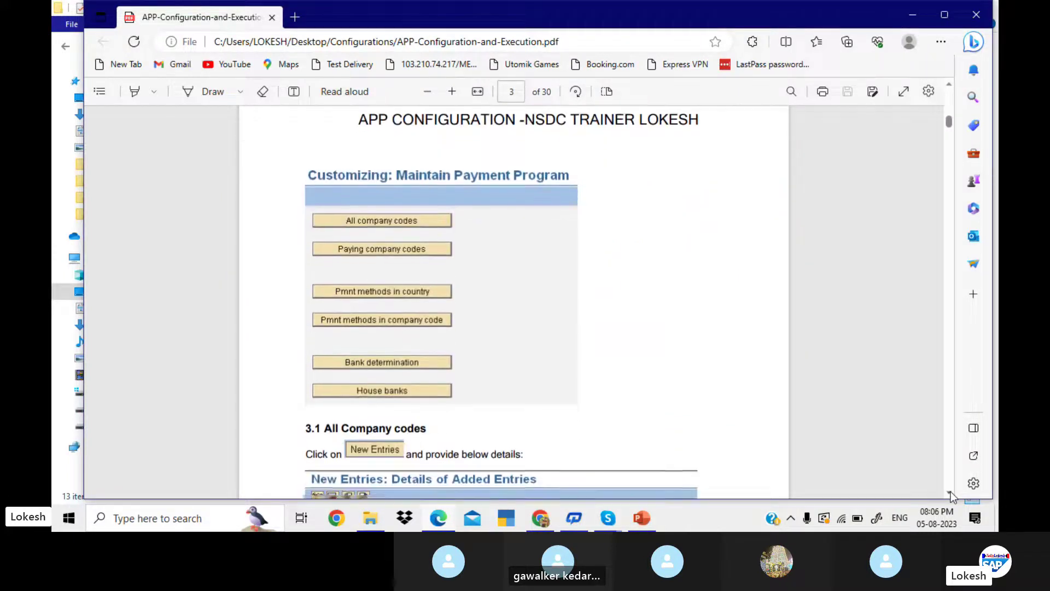
click(950, 494)
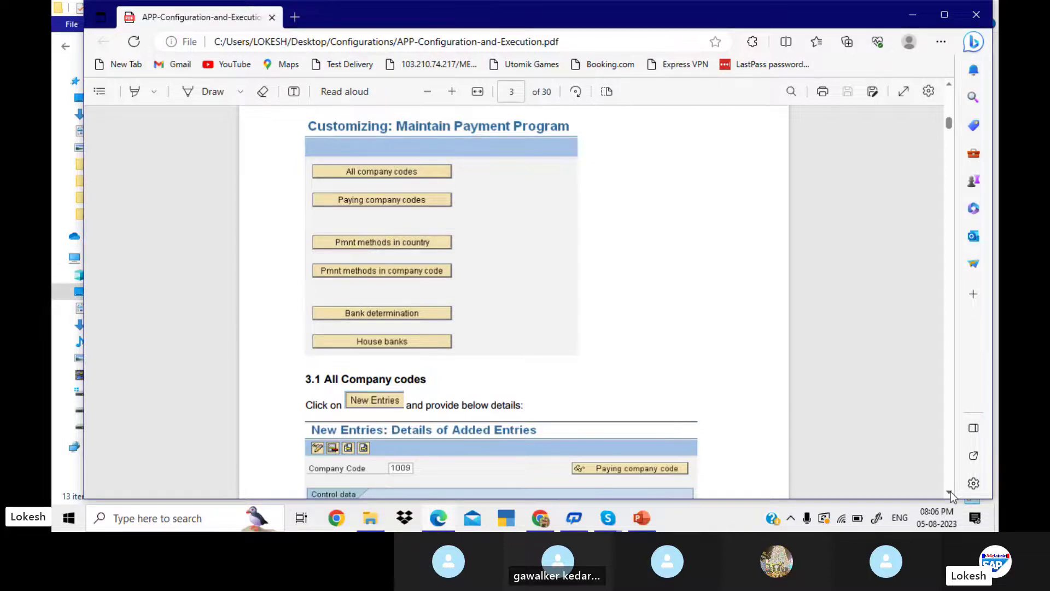
scroll(952, 496, up, 5)
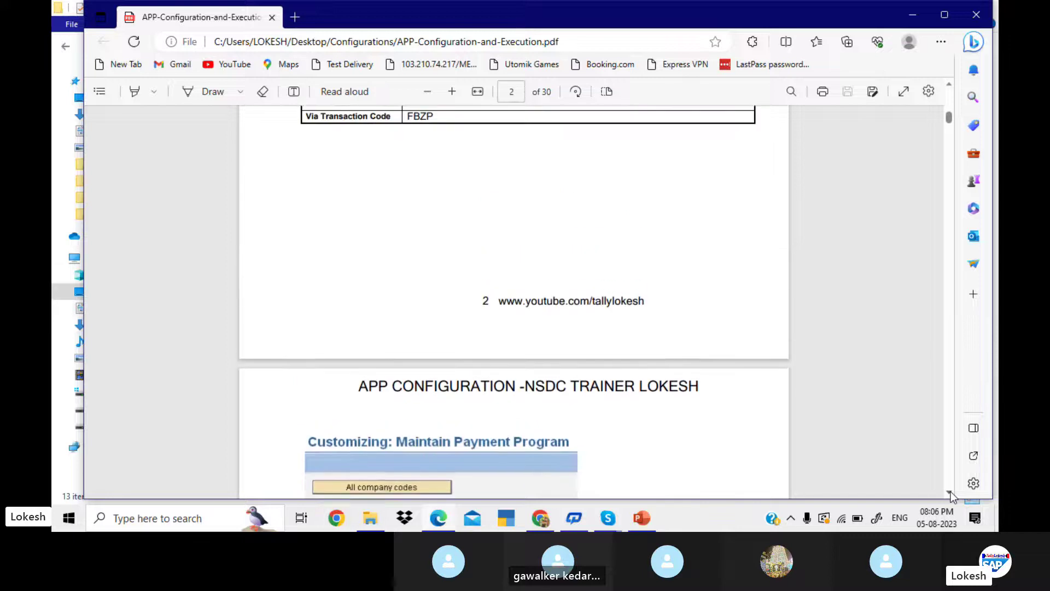
scroll(952, 496, up, 5)
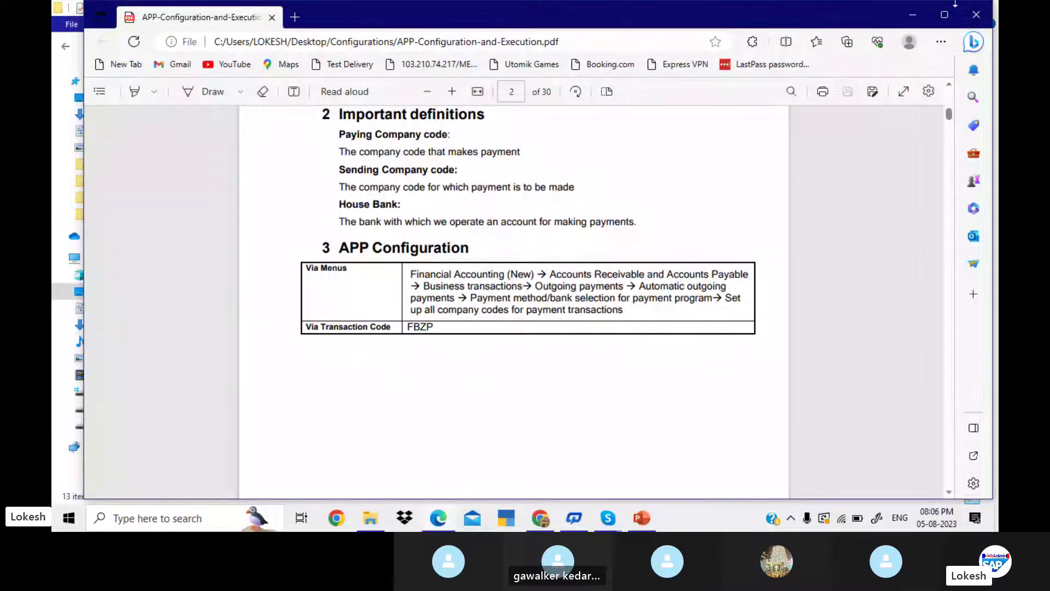
- Minimize the PDF, folder, presentation, YouTube and Skype windows to reach the desktop
click(916, 18)
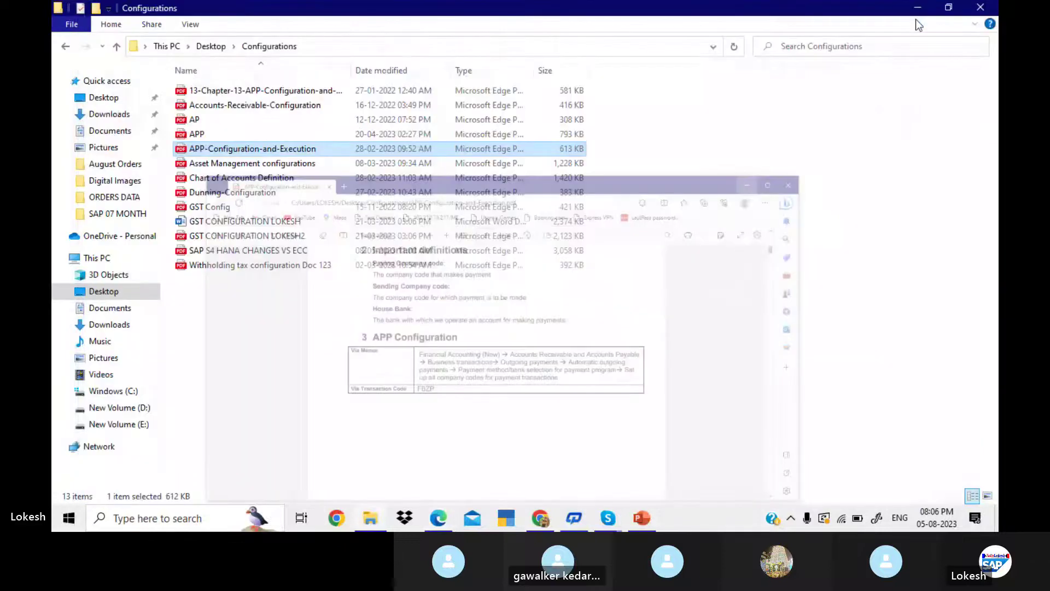
click(917, 10)
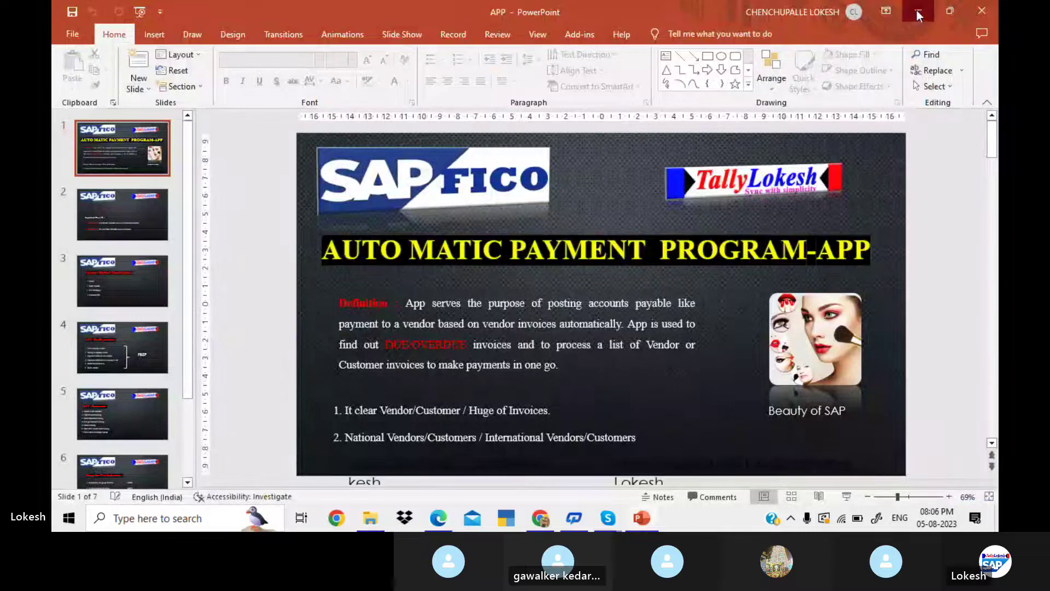
click(917, 11)
click(917, 9)
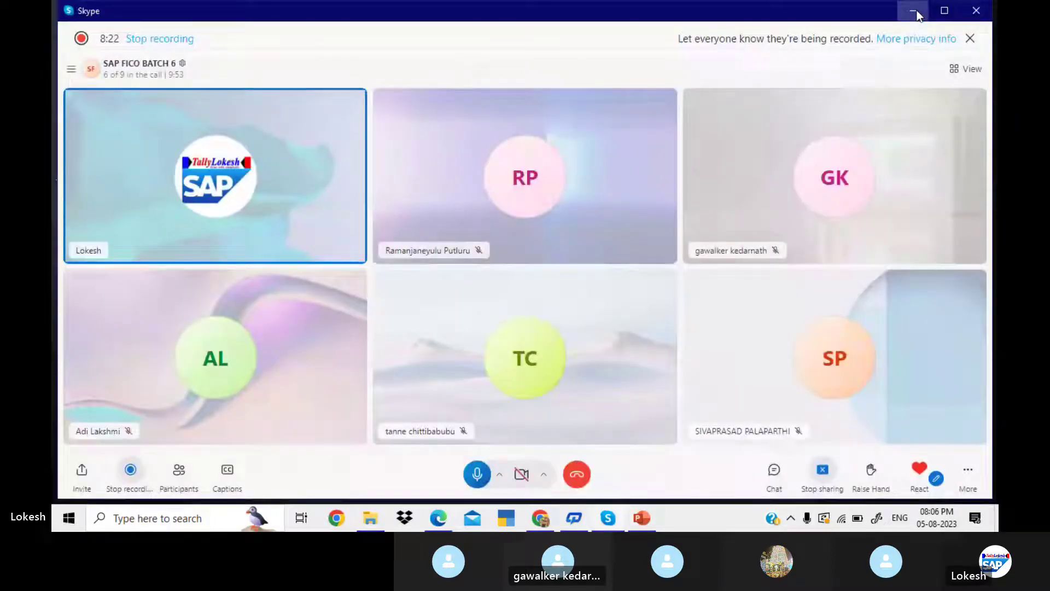
click(917, 11)
- Log on to the EHP7 system in client 800, continuing this logon and ending the other session
double_click(255, 220)
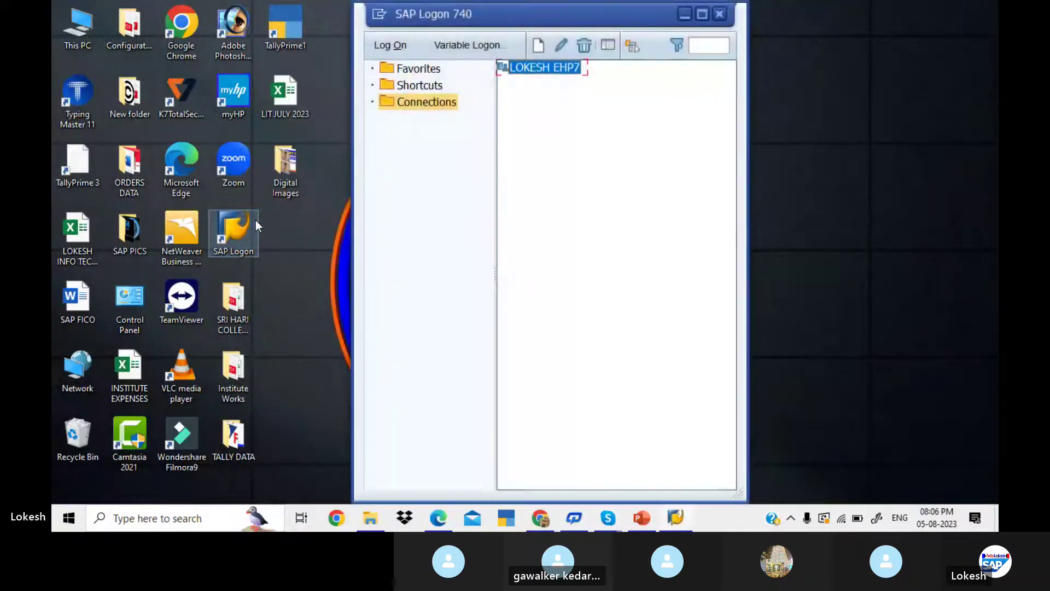
double_click(548, 67)
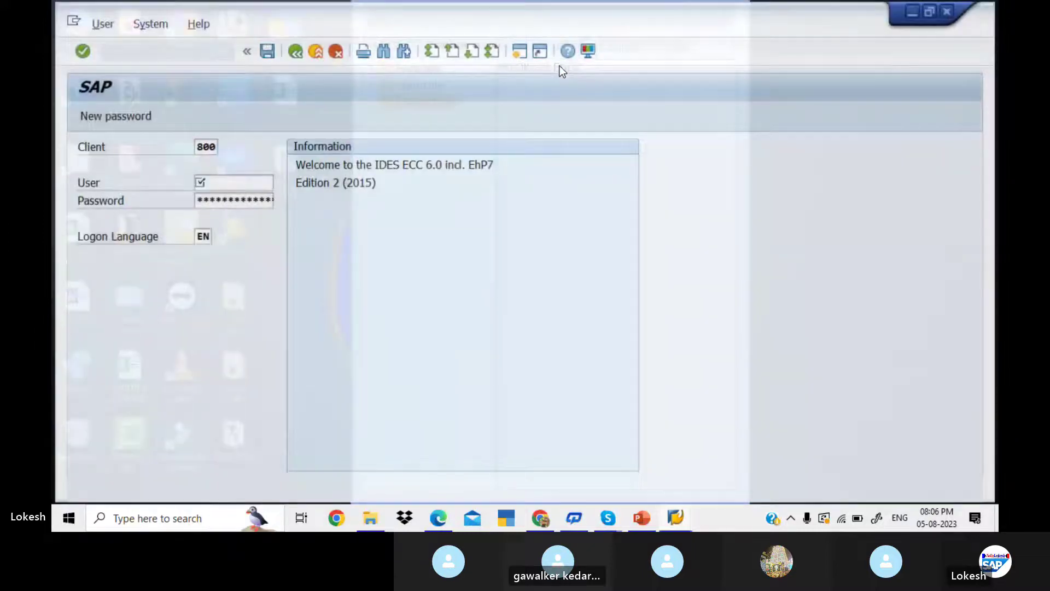
key(Down)
key(Tab)
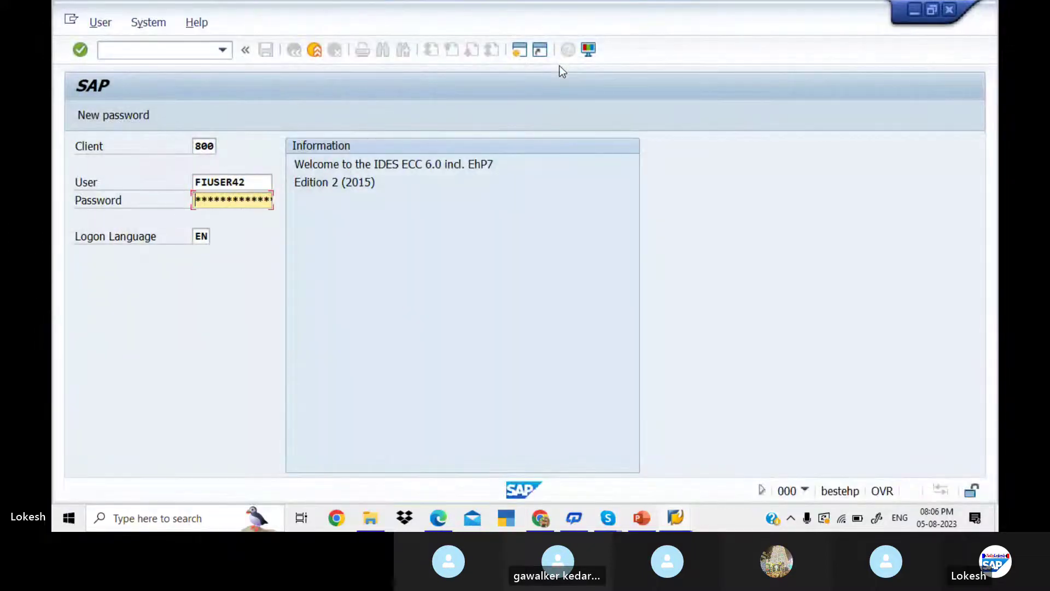
text(*****)
key(Return)
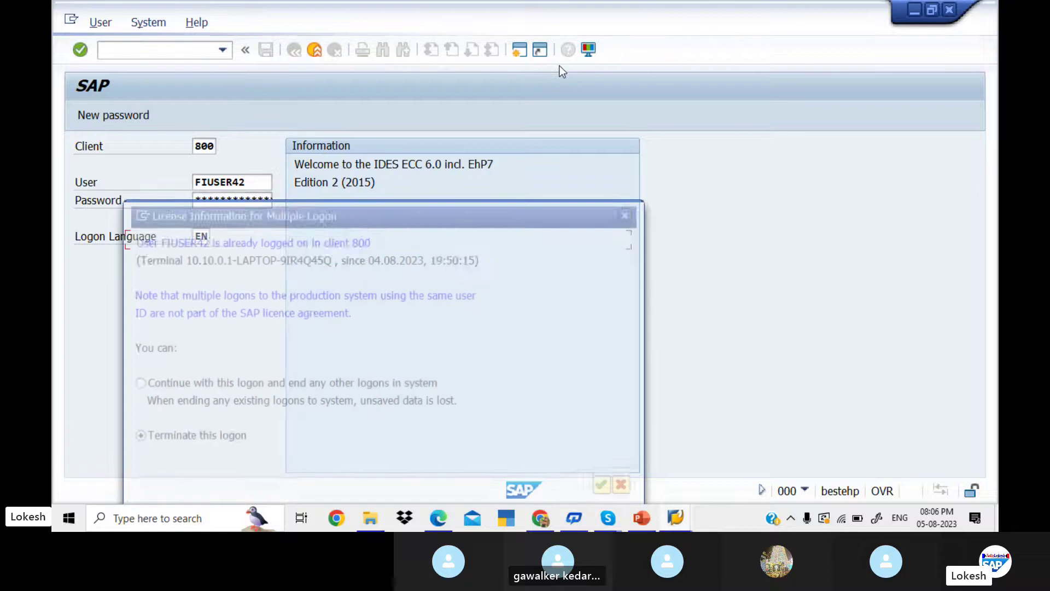
click(133, 384)
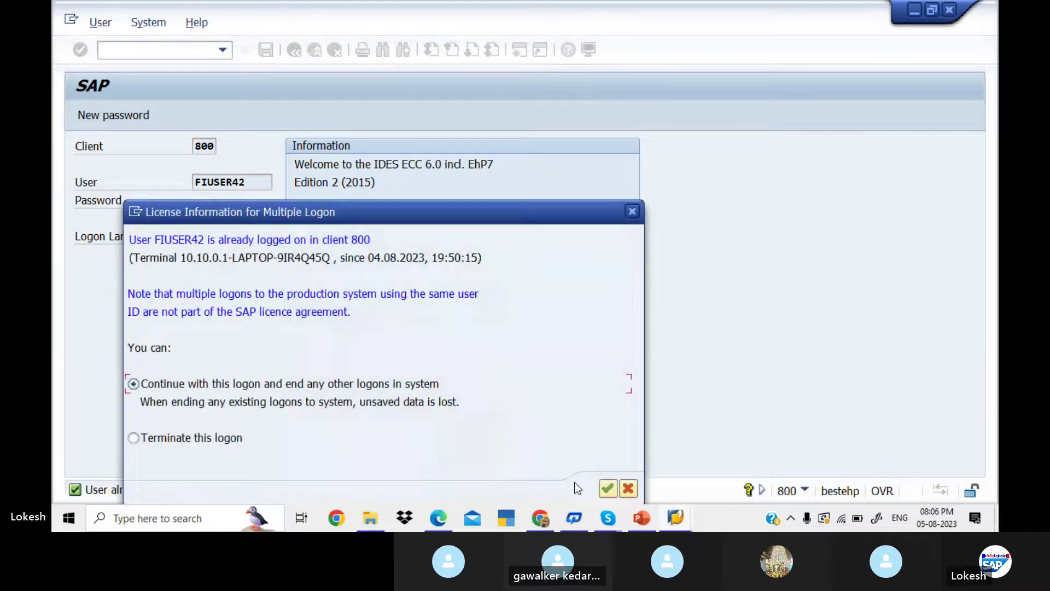
click(607, 488)
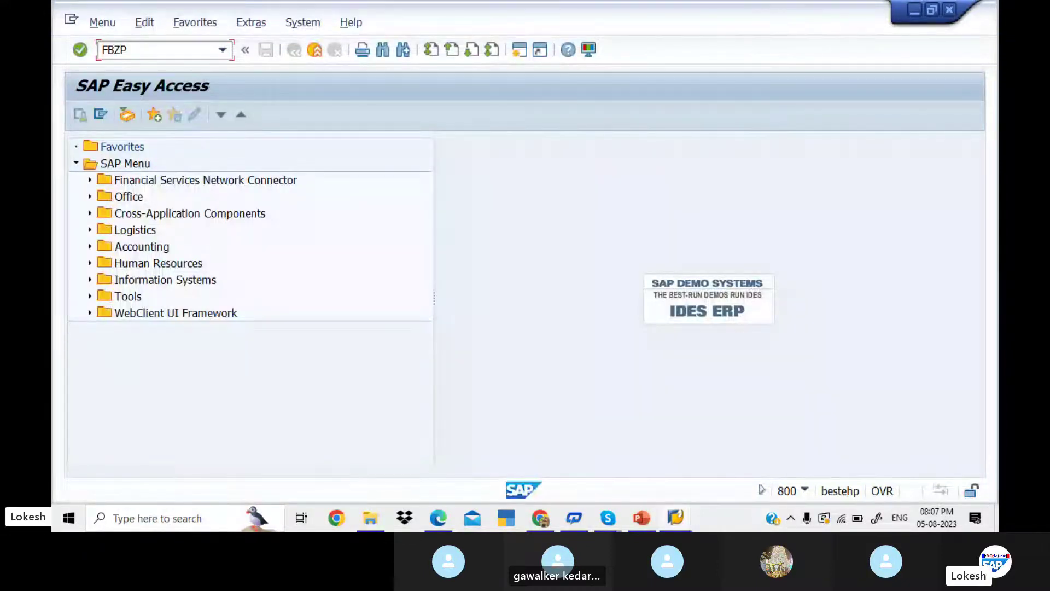
- Run FBZP and open the All company codes overview listing 118 entries
key(BackSpace)
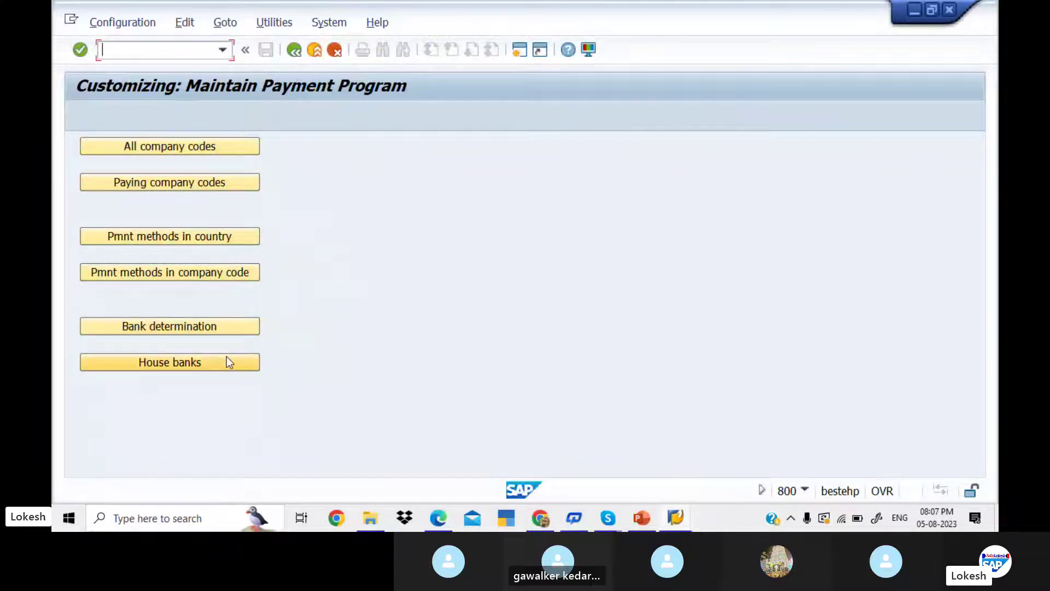
click(231, 149)
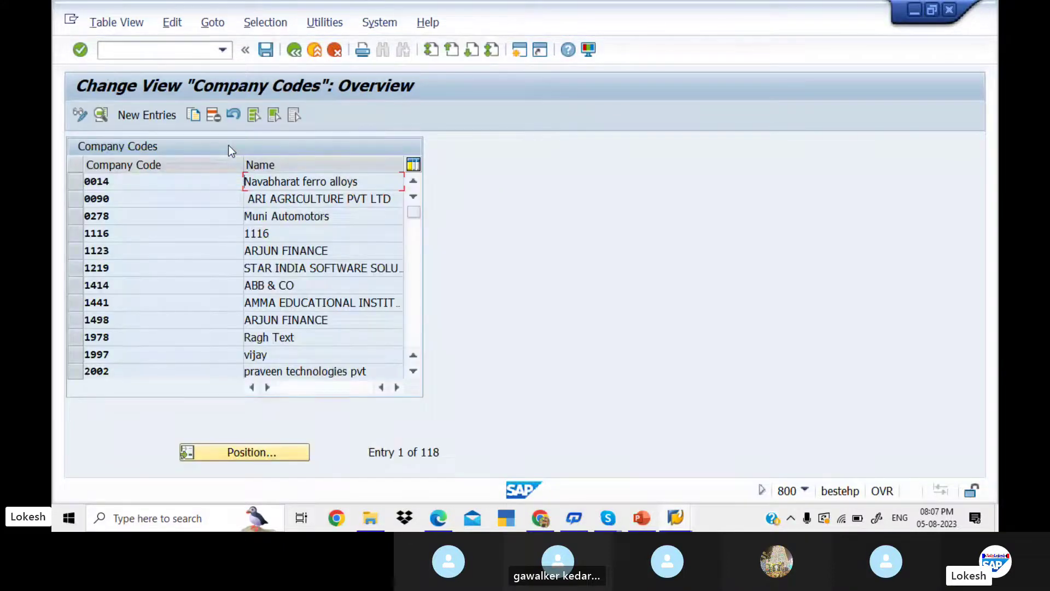
- Add a new company code entry KED1 with KED1 as its paying company code
click(169, 118)
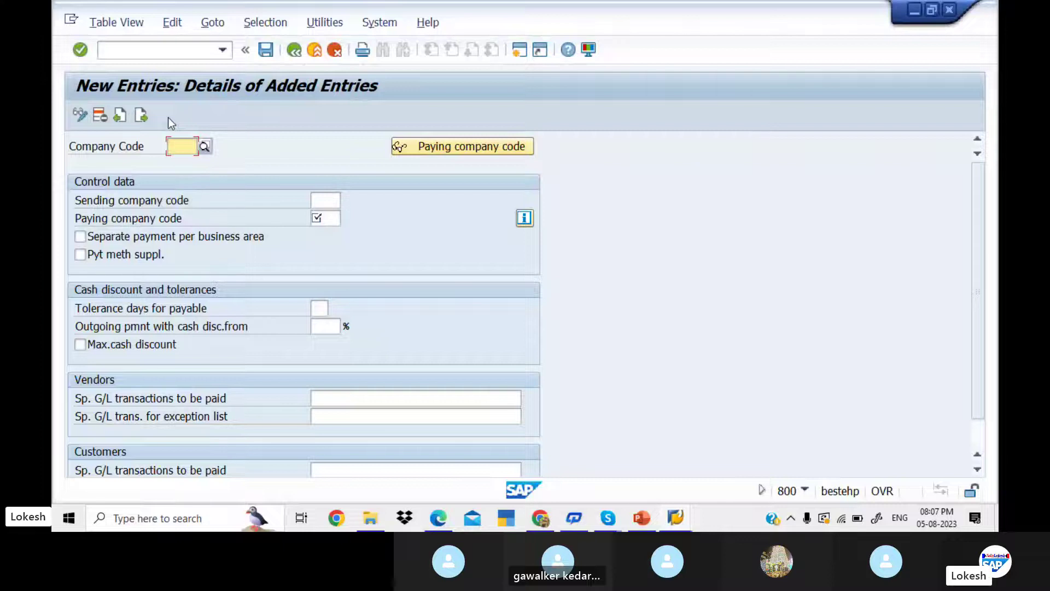
text(KED1)
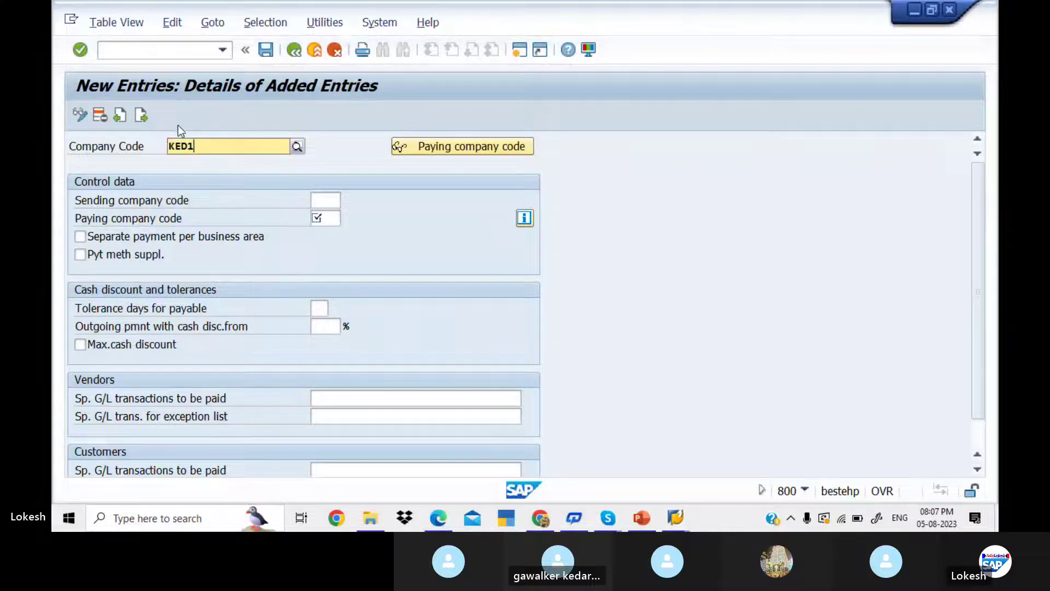
key(Return)
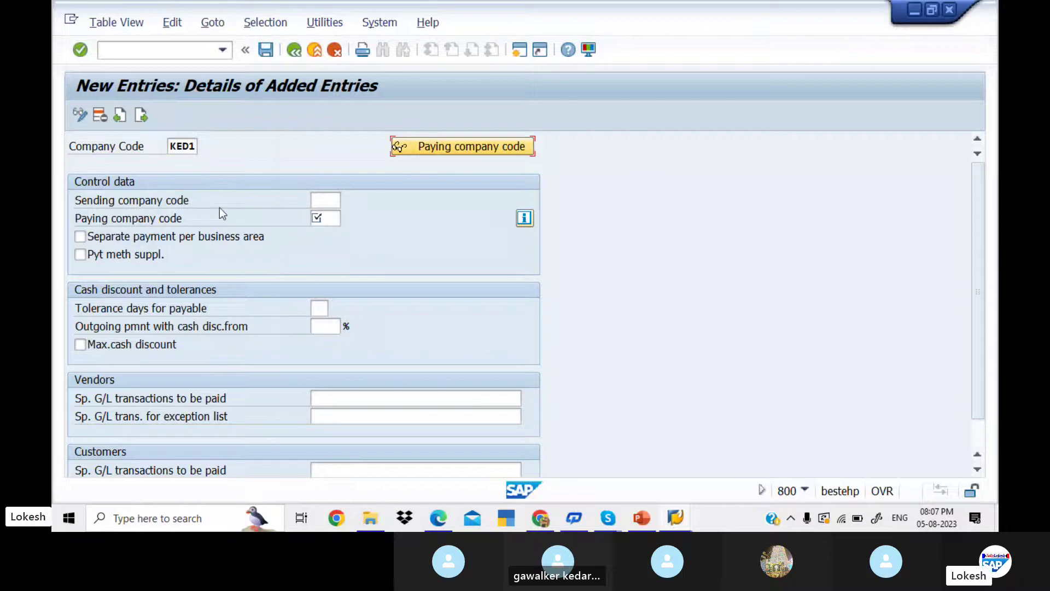
click(324, 201)
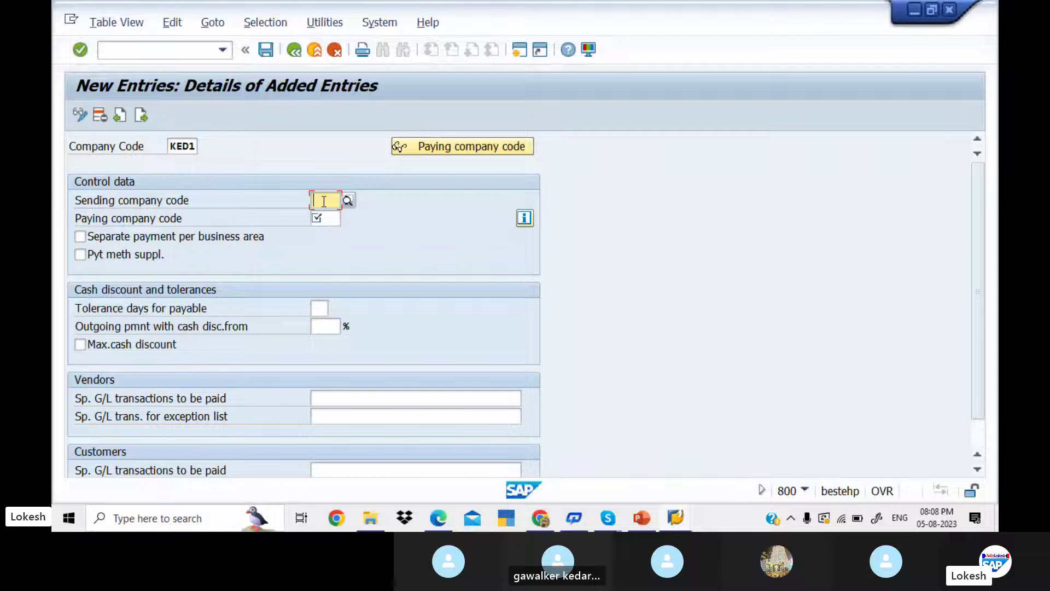
click(323, 220)
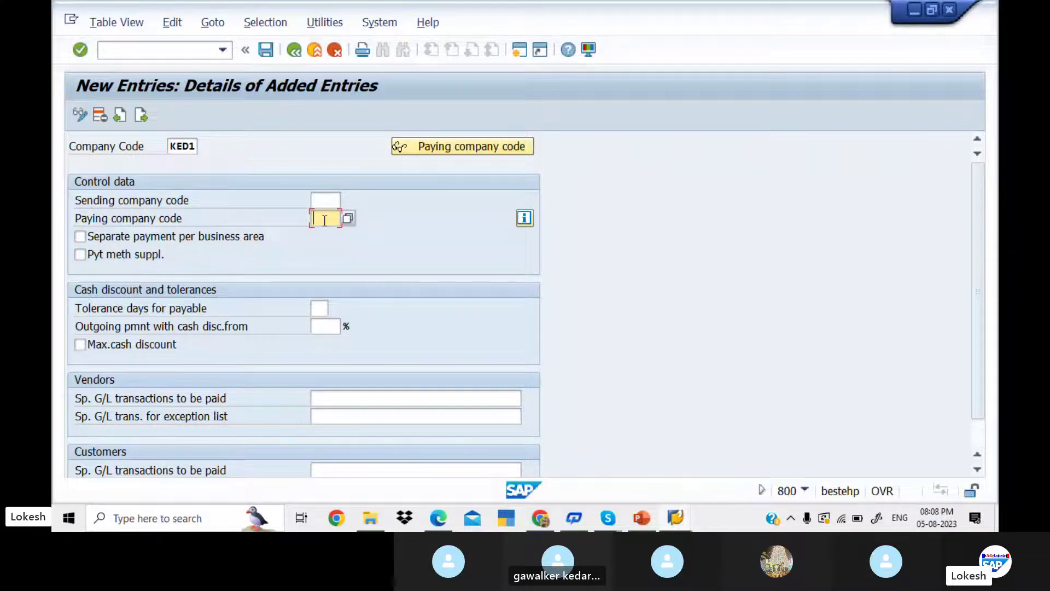
text(KED1)
key(Tab)
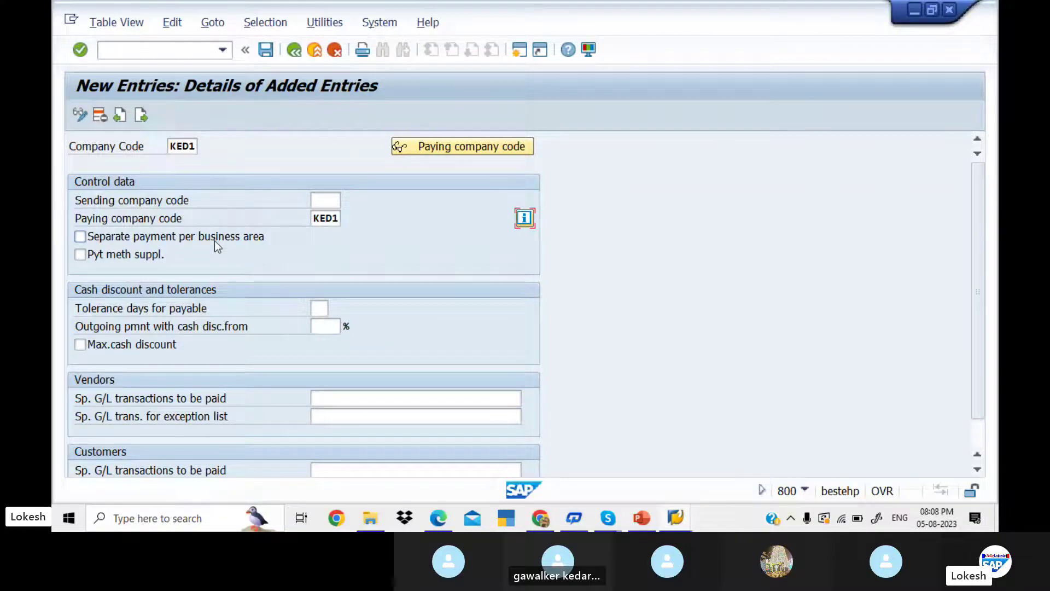
- Tick separate payment per business area, set tolerance days 2, cash discount from 5%, and tick maximum cash discount
click(81, 237)
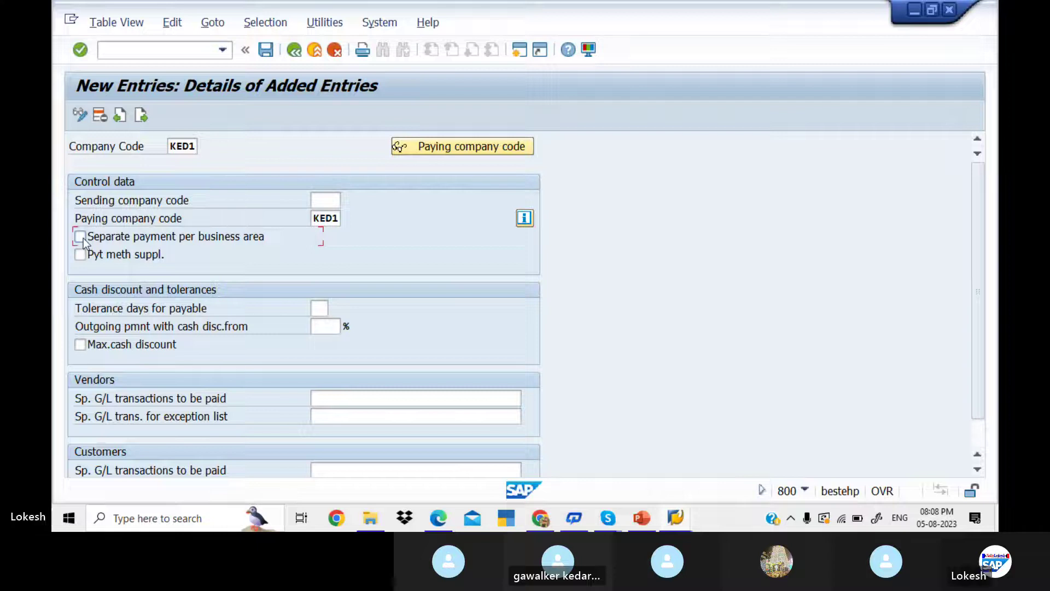
click(81, 237)
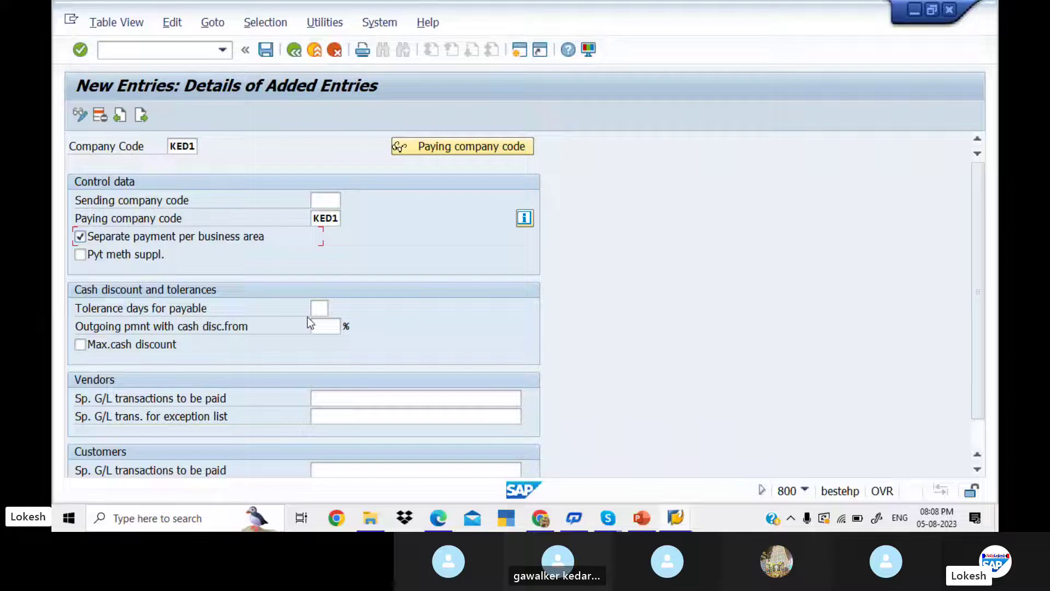
click(324, 309)
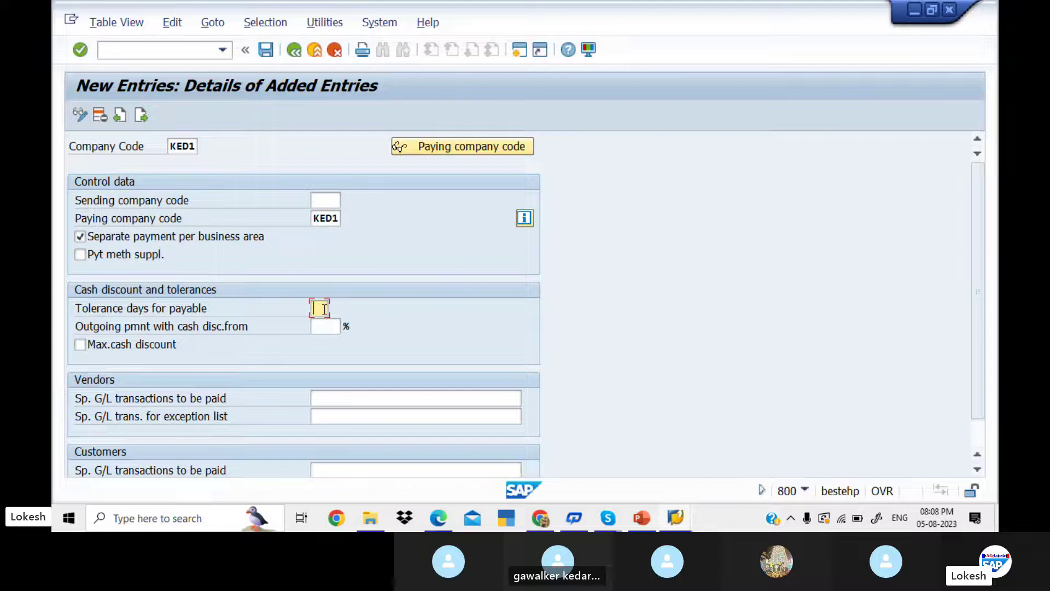
text(2)
key(Tab)
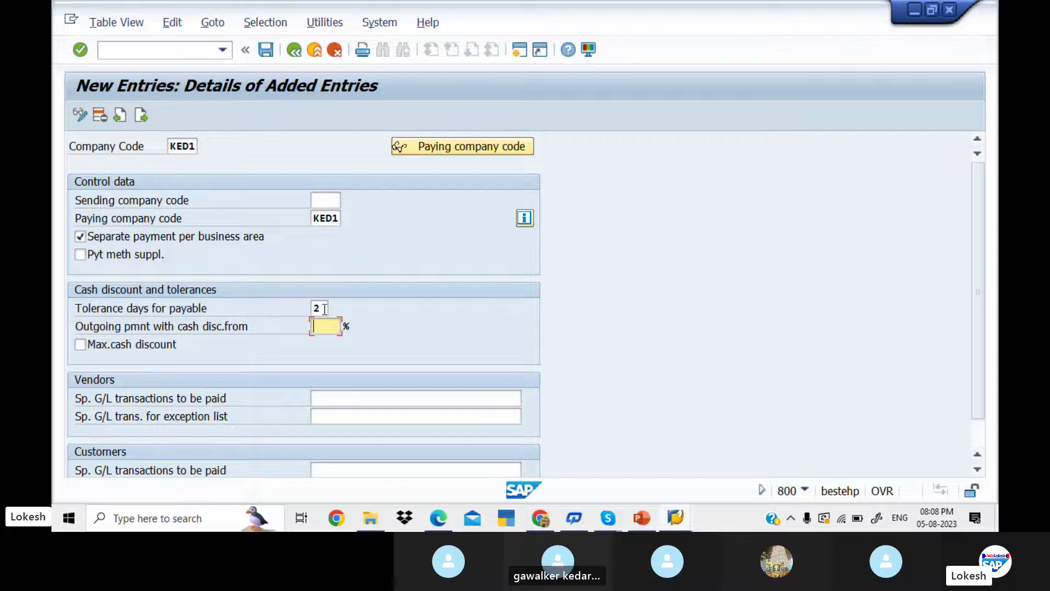
text(5)
click(81, 345)
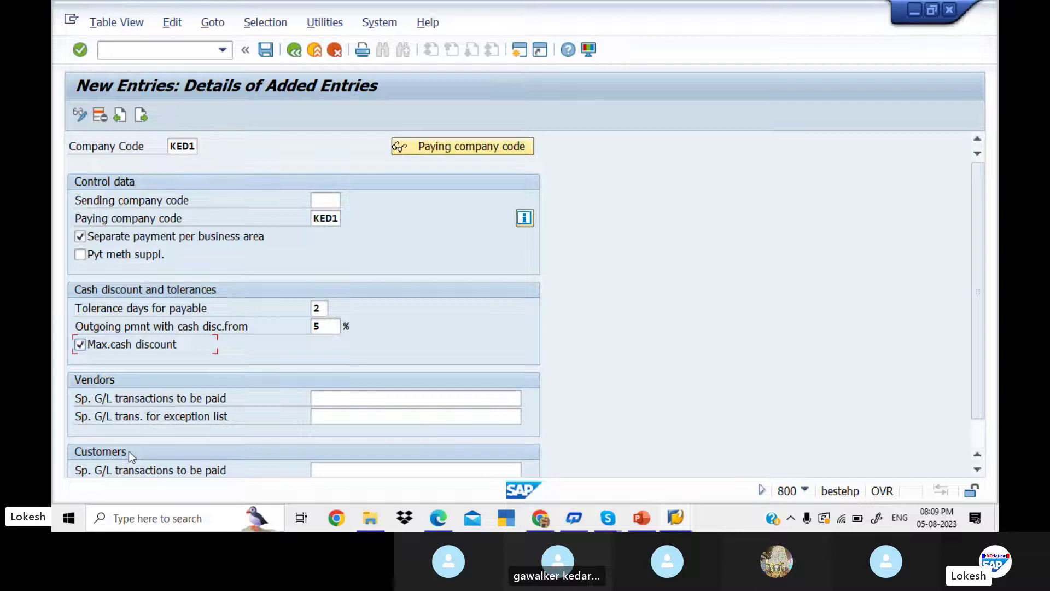
- Enter AF as special G/L transactions to be paid for vendors and customers
click(383, 400)
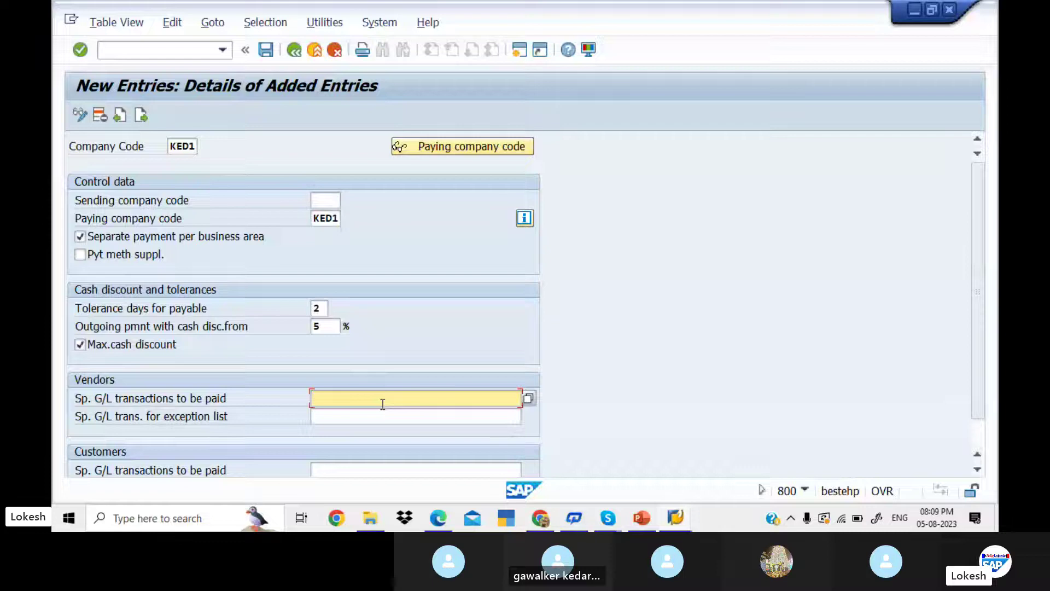
click(528, 399)
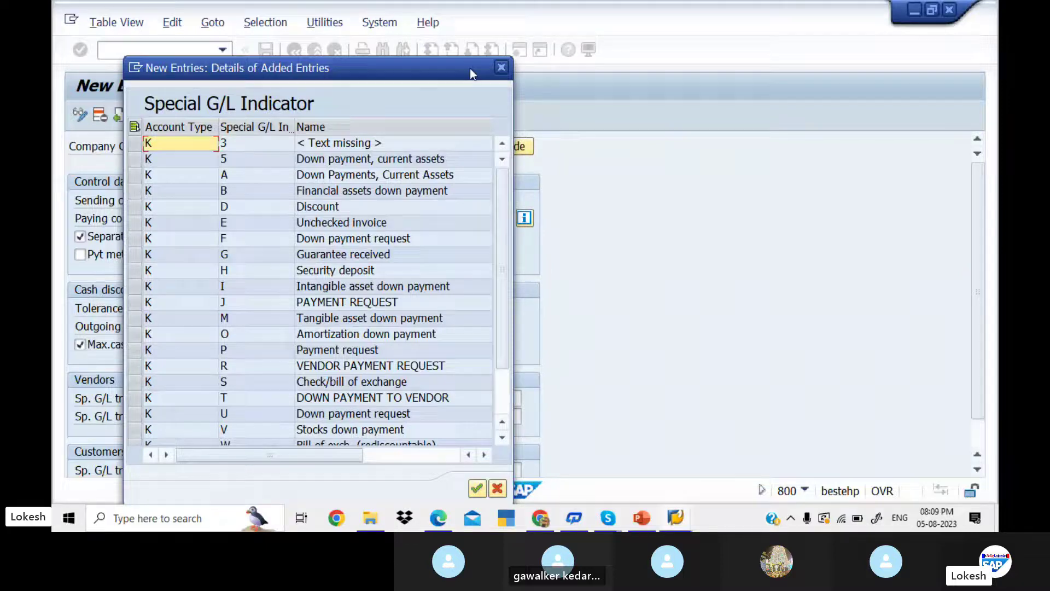
click(501, 67)
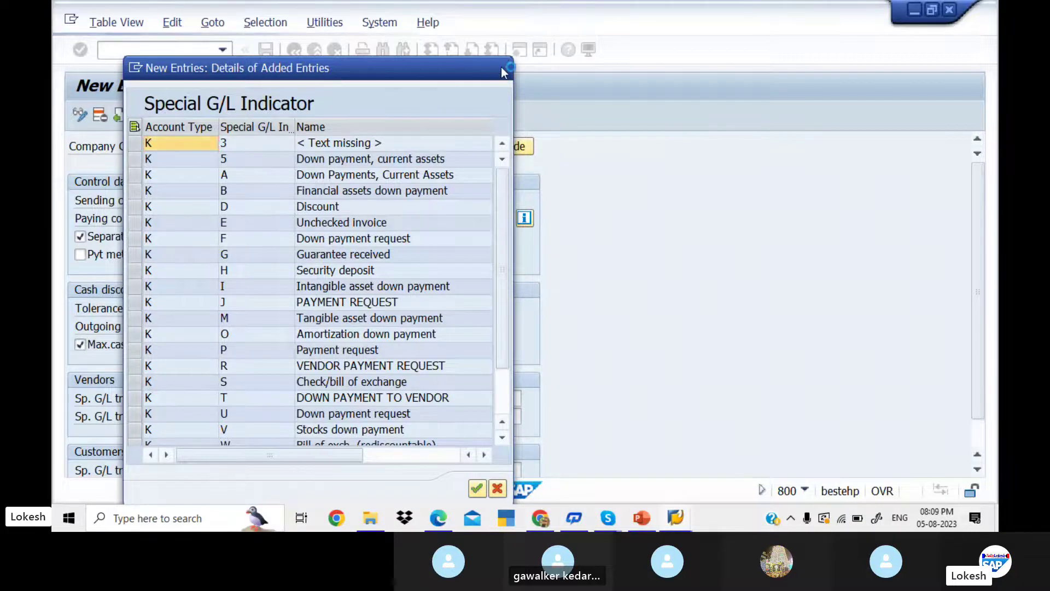
text(AF)
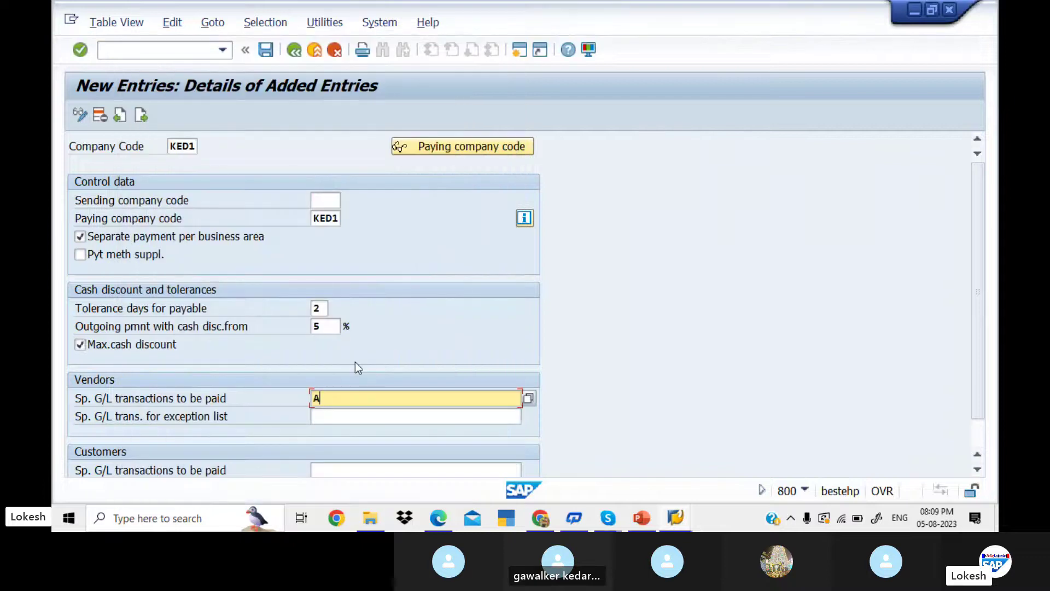
click(336, 465)
scroll(336, 464, down, 1)
text(AF)
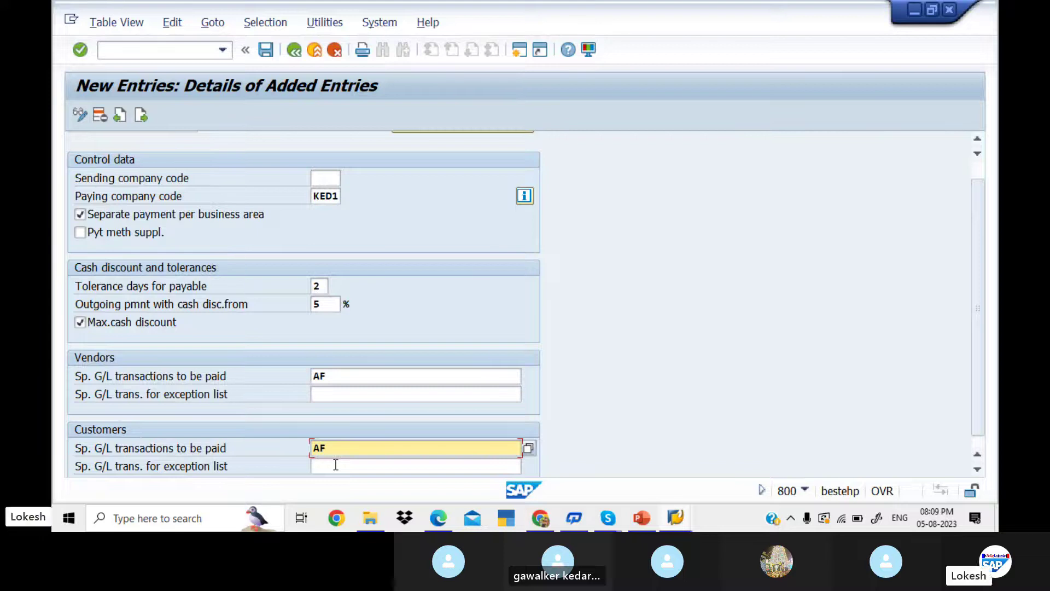
- Save the KED1 settings under new customizing request 'AUTOMATIC PAYMENT PROGRAM KED1'
click(270, 53)
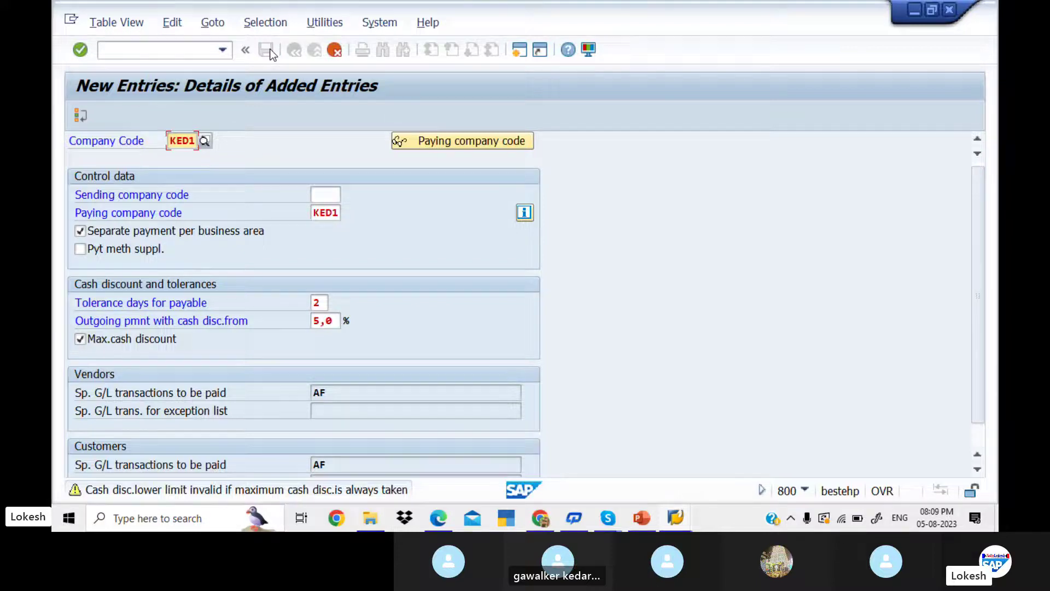
click(271, 48)
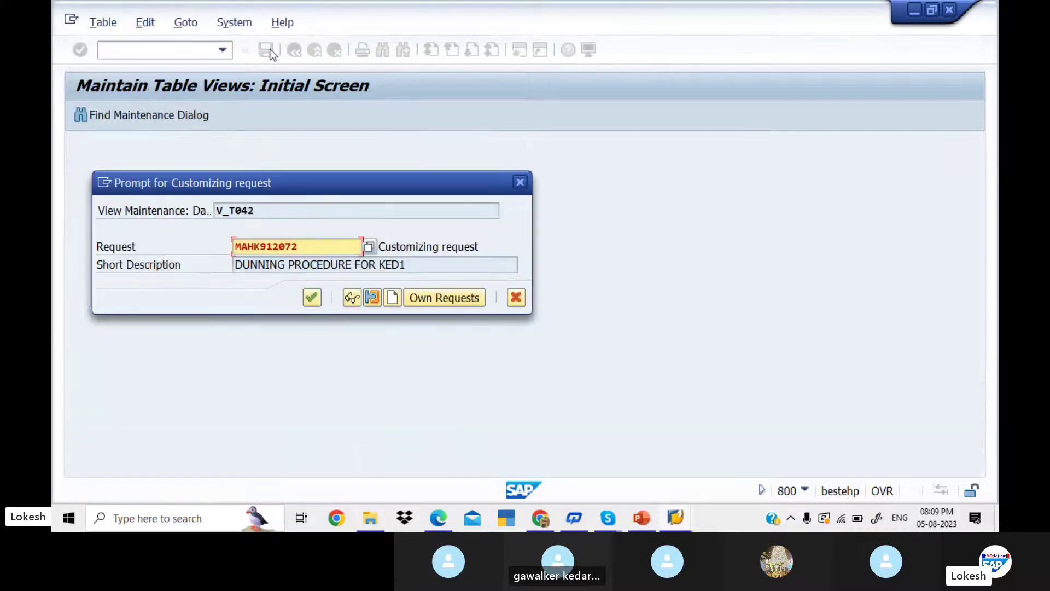
click(393, 297)
text(AA)
key(BackSpace)
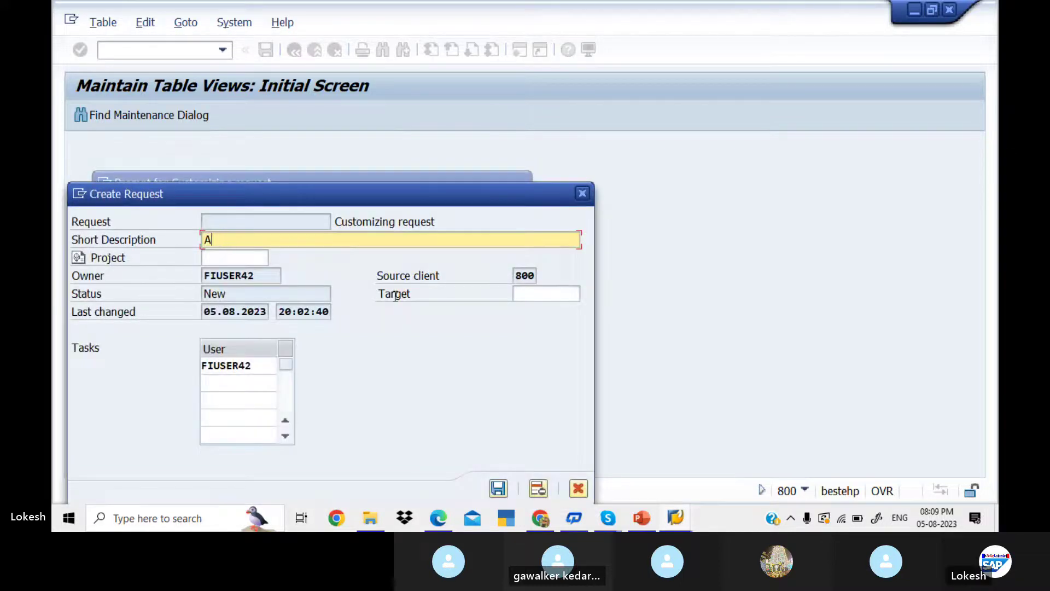
text(UT)
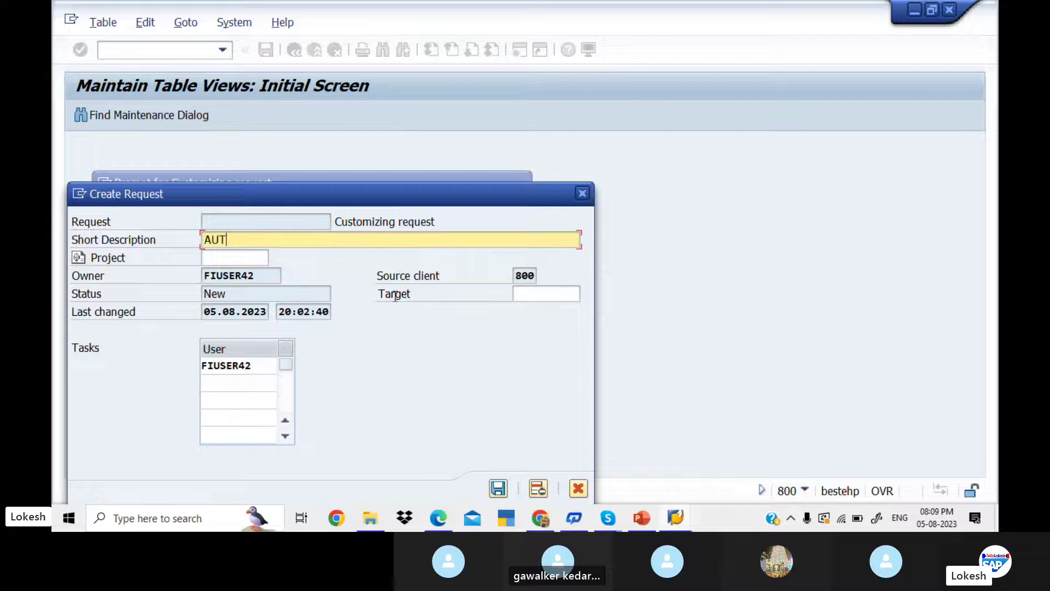
text(OMATIC PAYMENT P)
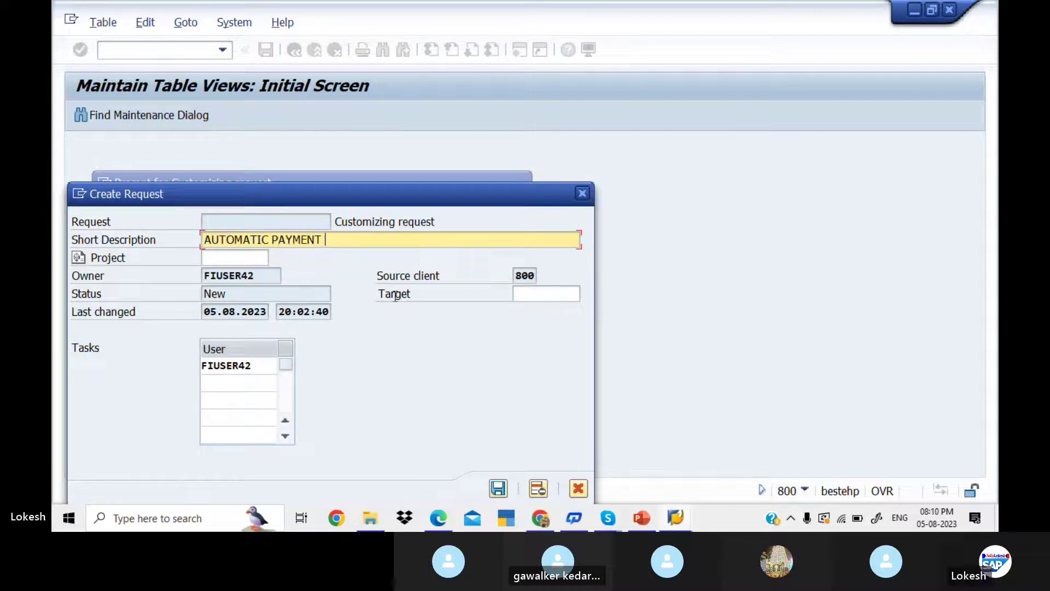
text(ROGRAM)
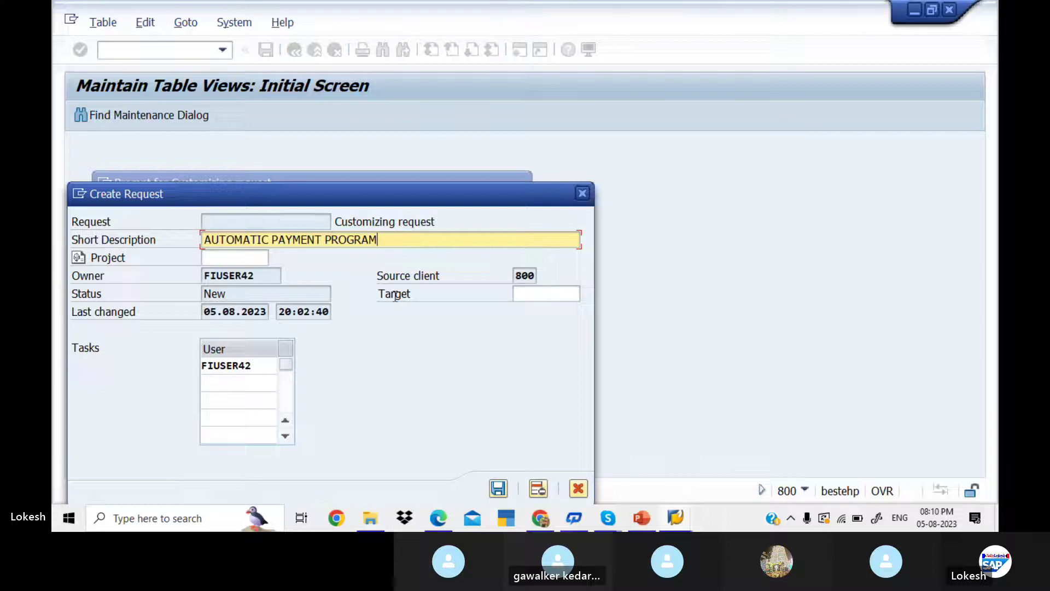
text( KED1)
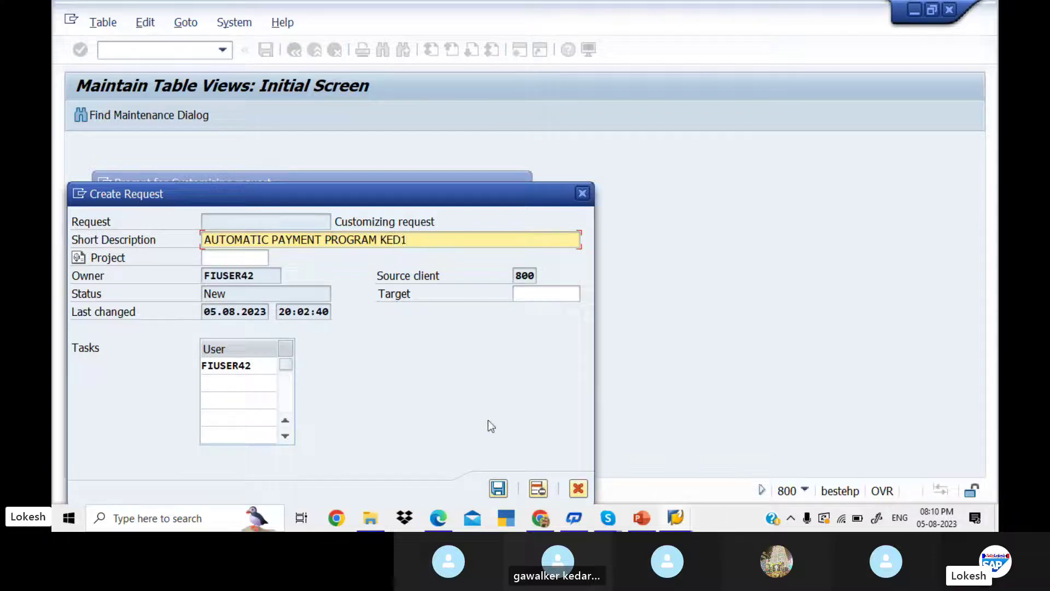
click(497, 487)
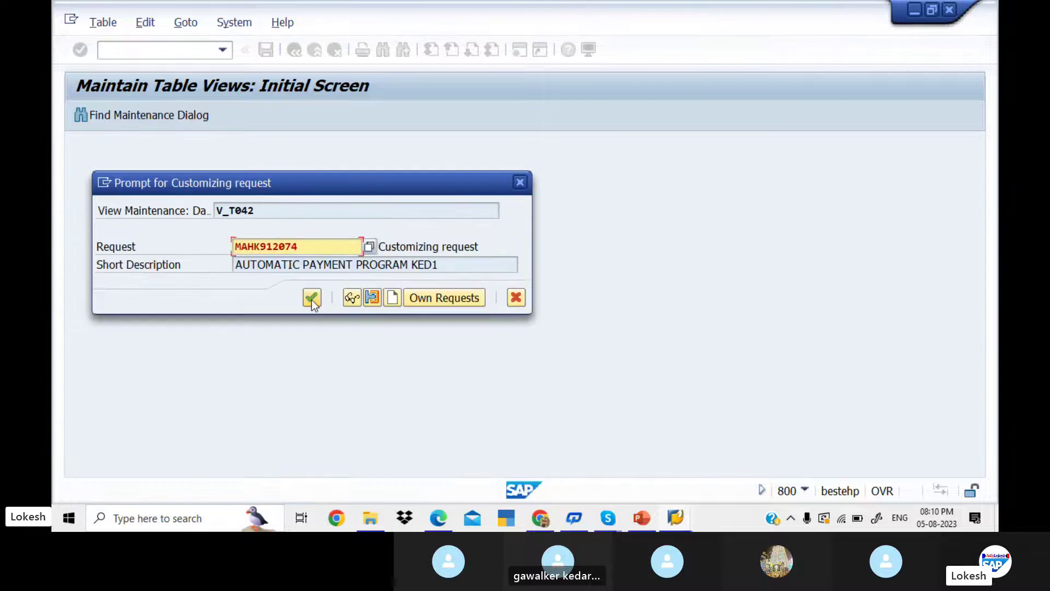
click(312, 299)
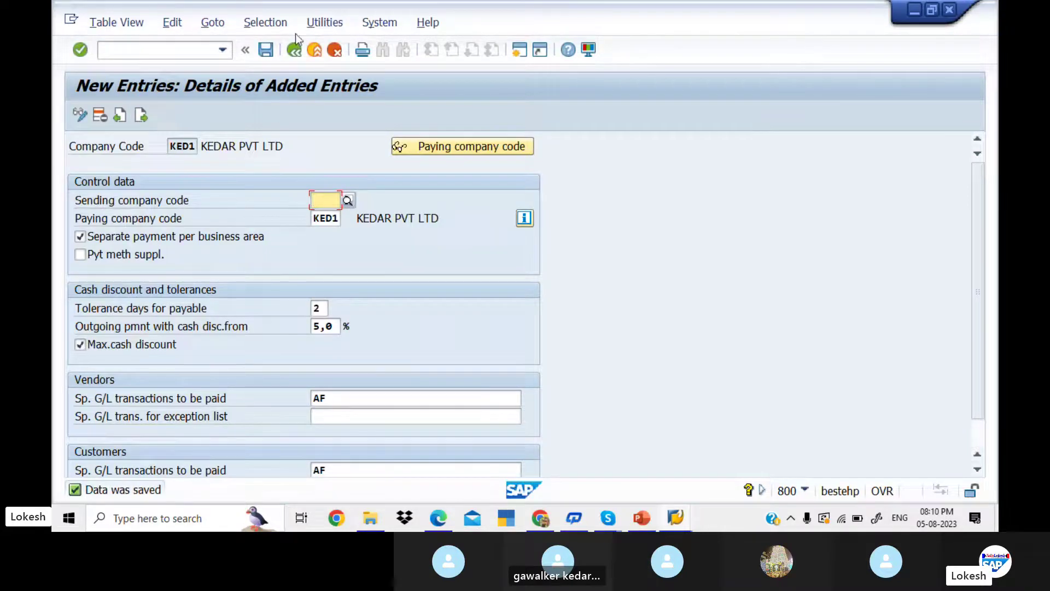
- Back out to the FBZP Maintain Payment Program overview
click(295, 51)
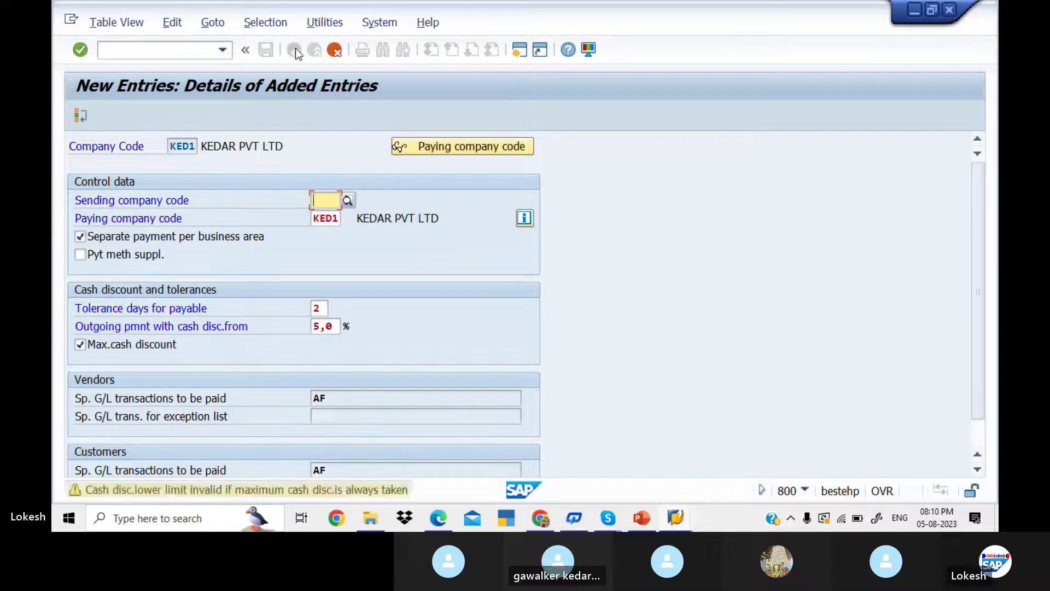
click(334, 50)
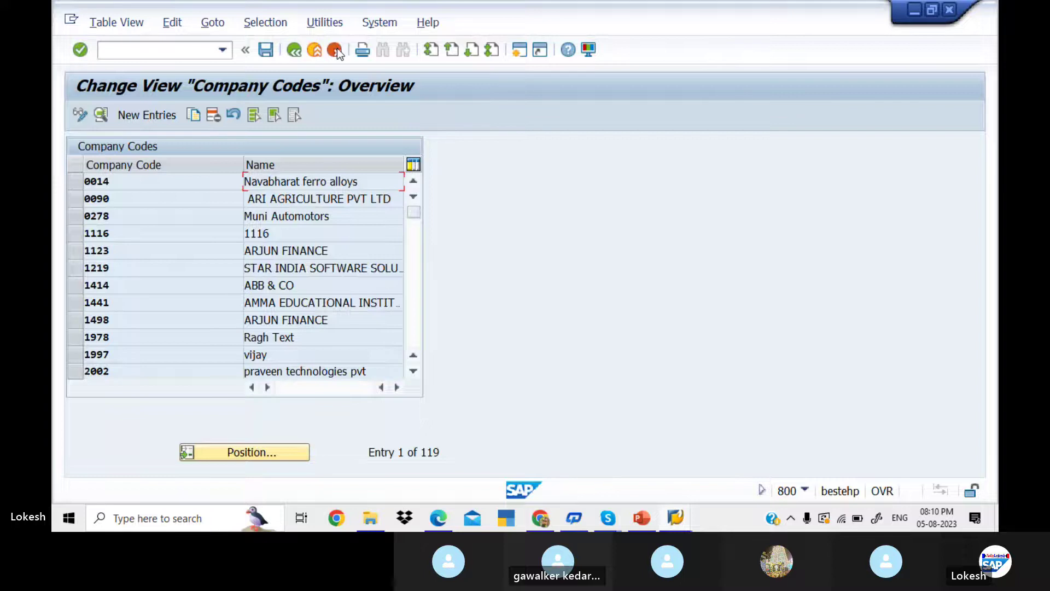
click(316, 51)
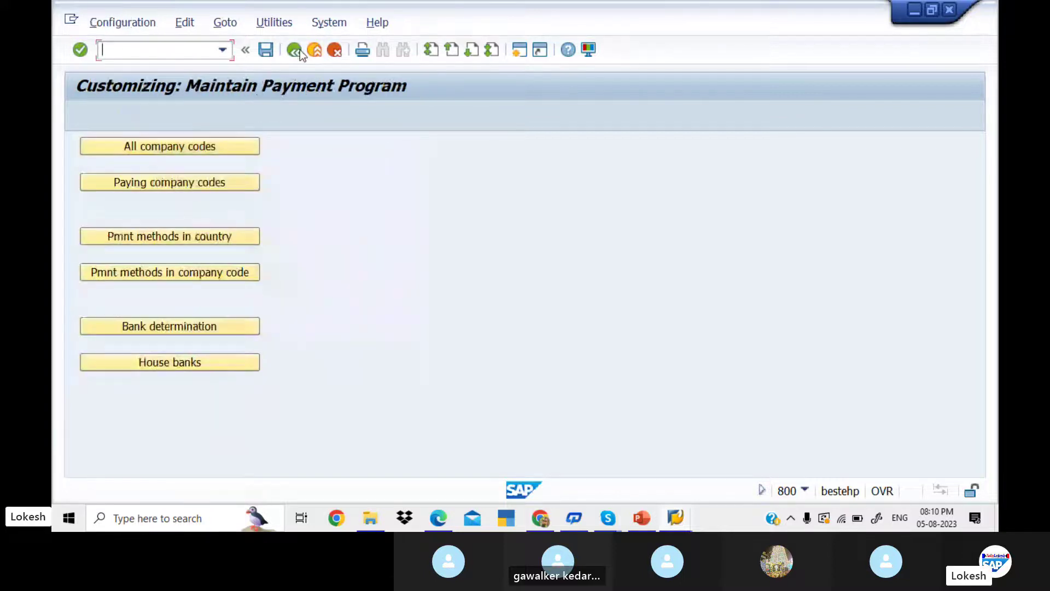
- Create paying company code KED1 with 100 minimum incoming/outgoing payments and both no-exchange-rate-difference options
click(222, 182)
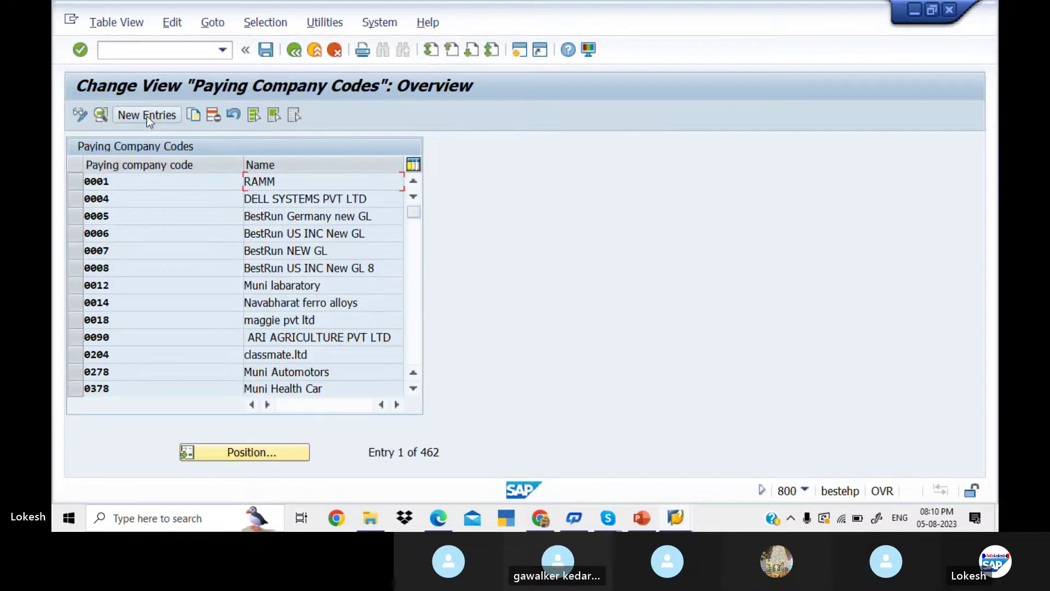
click(147, 116)
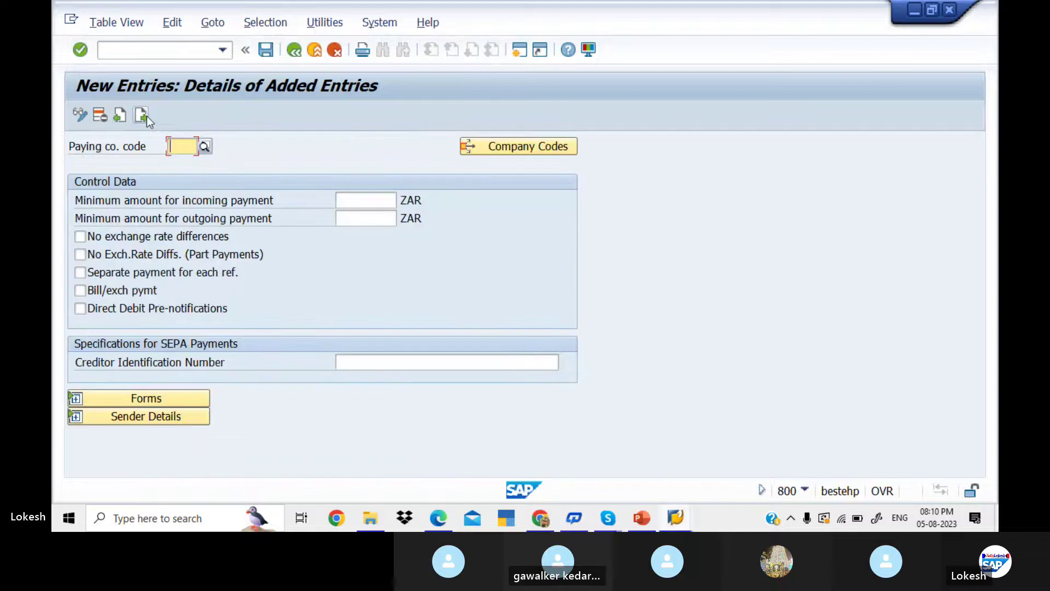
text(KED1)
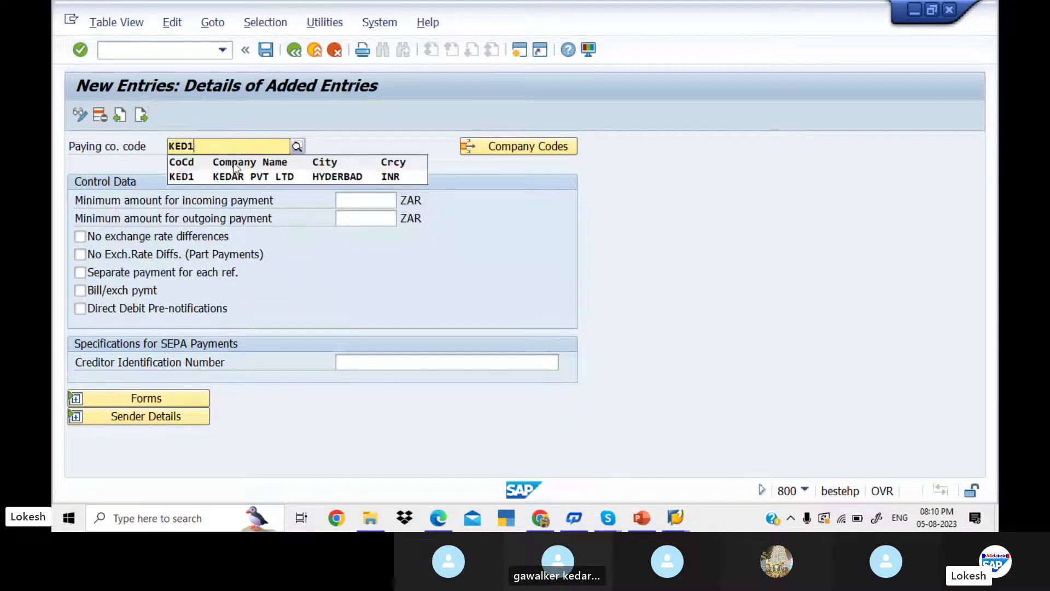
key(Return)
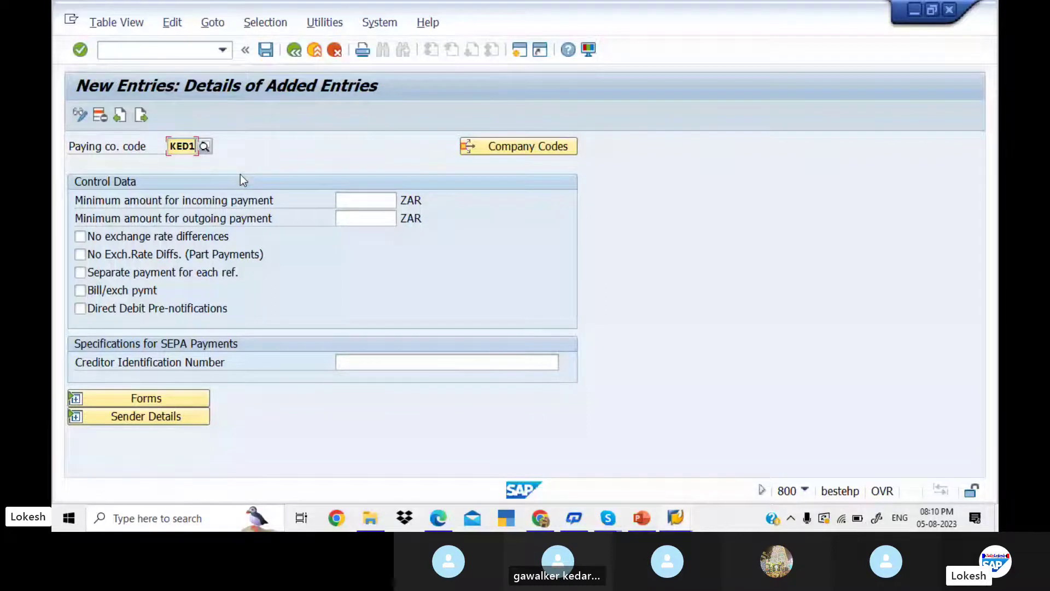
click(360, 197)
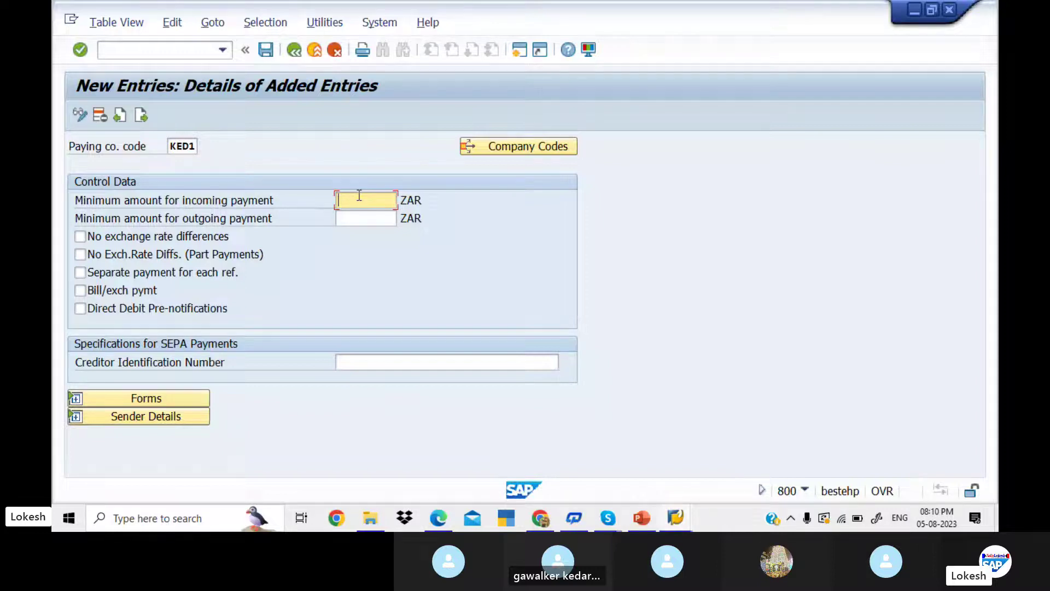
text(100)
click(360, 211)
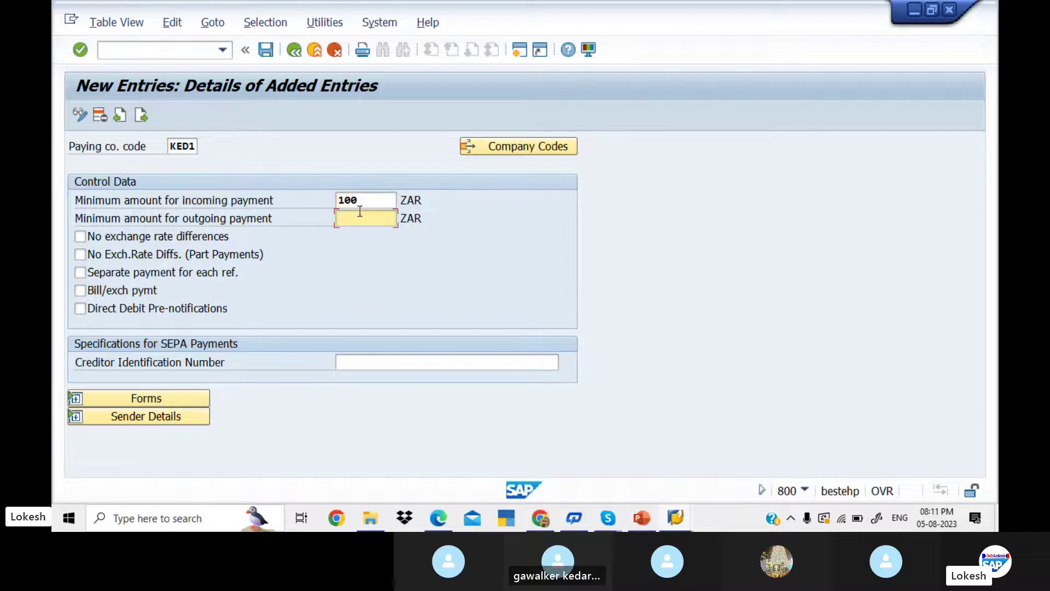
text(100)
click(80, 238)
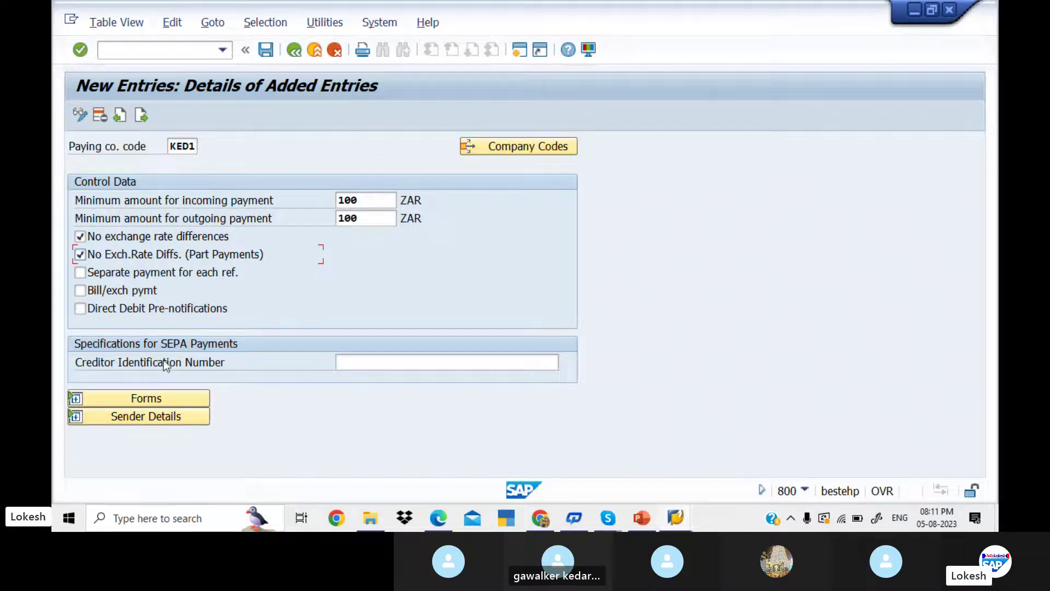
click(431, 362)
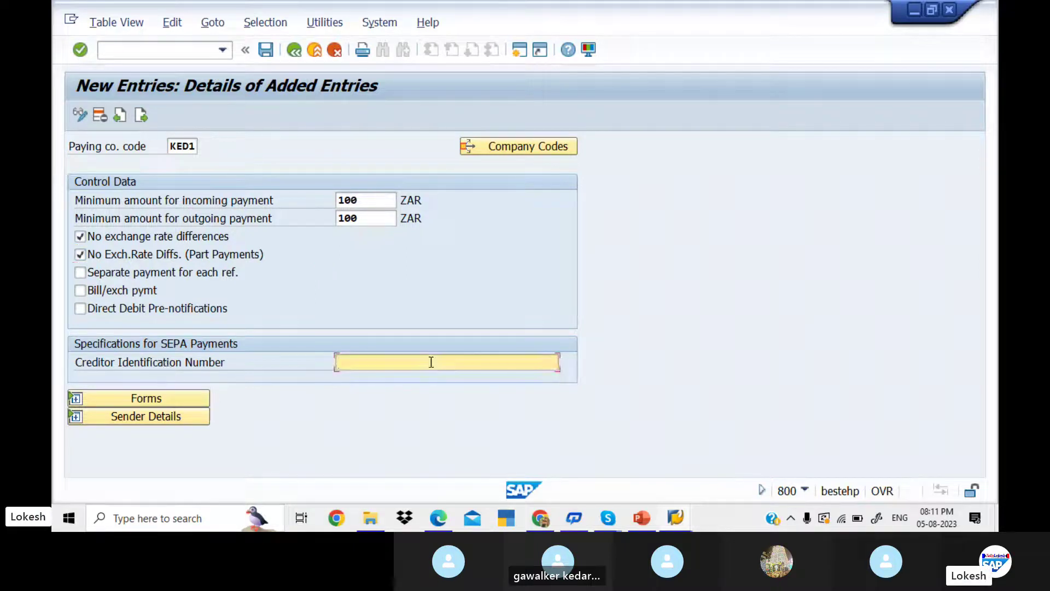
- Expand the Forms section and look up the payment advice form, which reports language EN unavailable
click(174, 400)
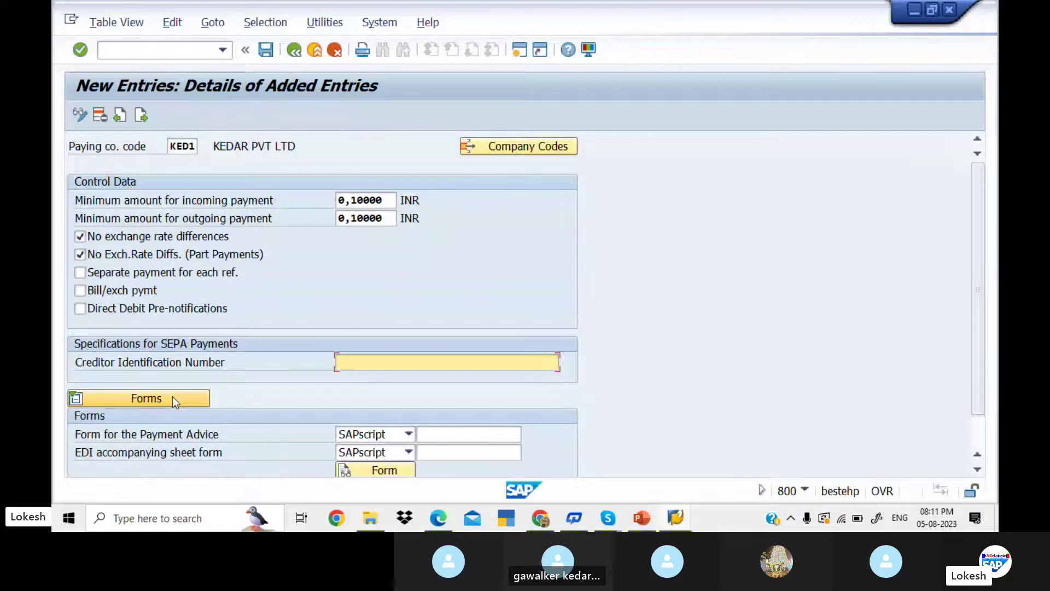
scroll(986, 313, down, 2)
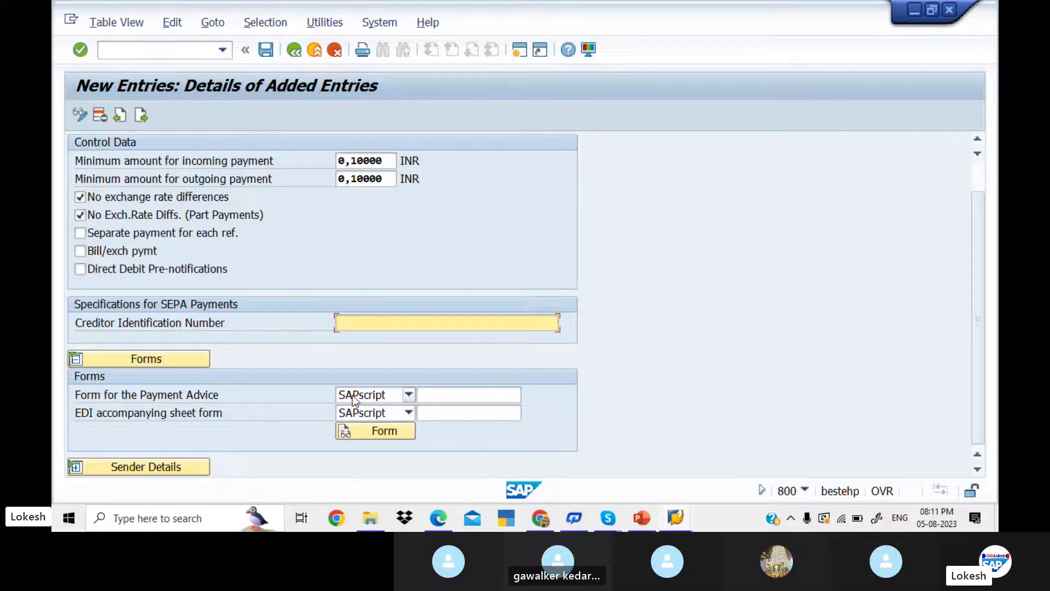
click(455, 393)
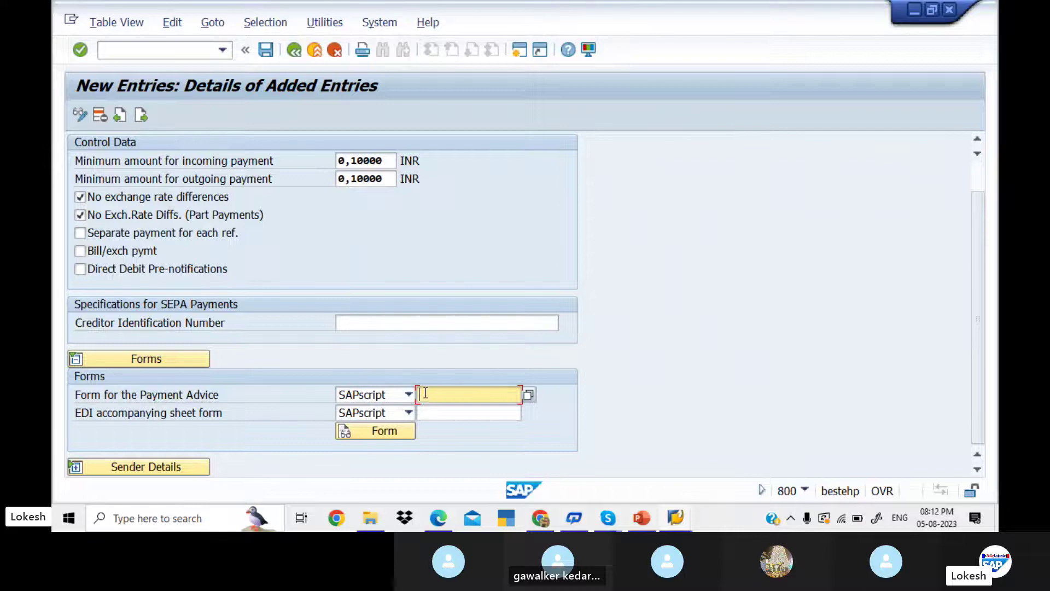
click(381, 431)
click(381, 438)
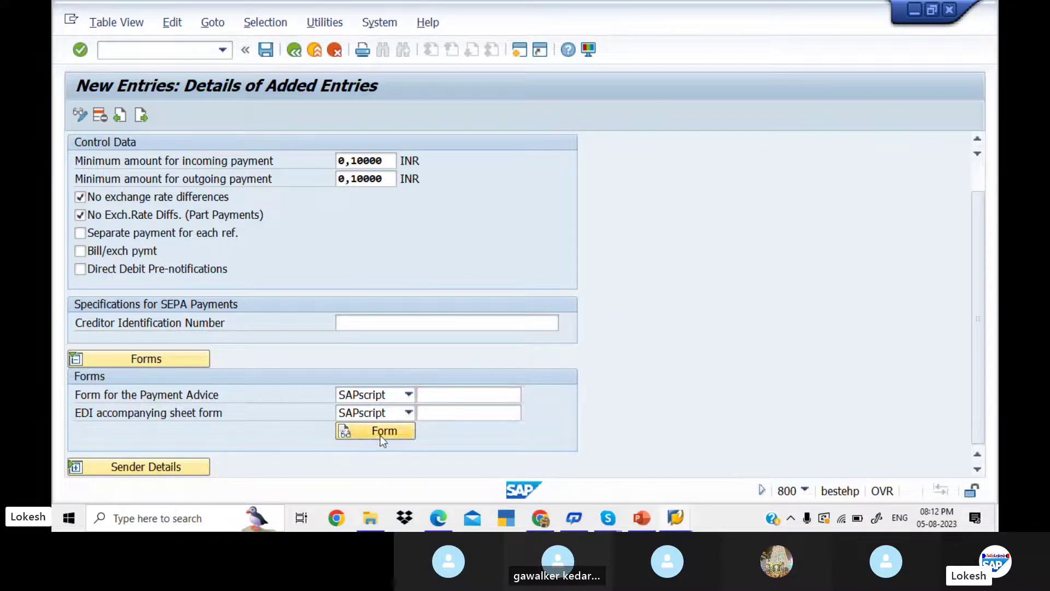
click(395, 431)
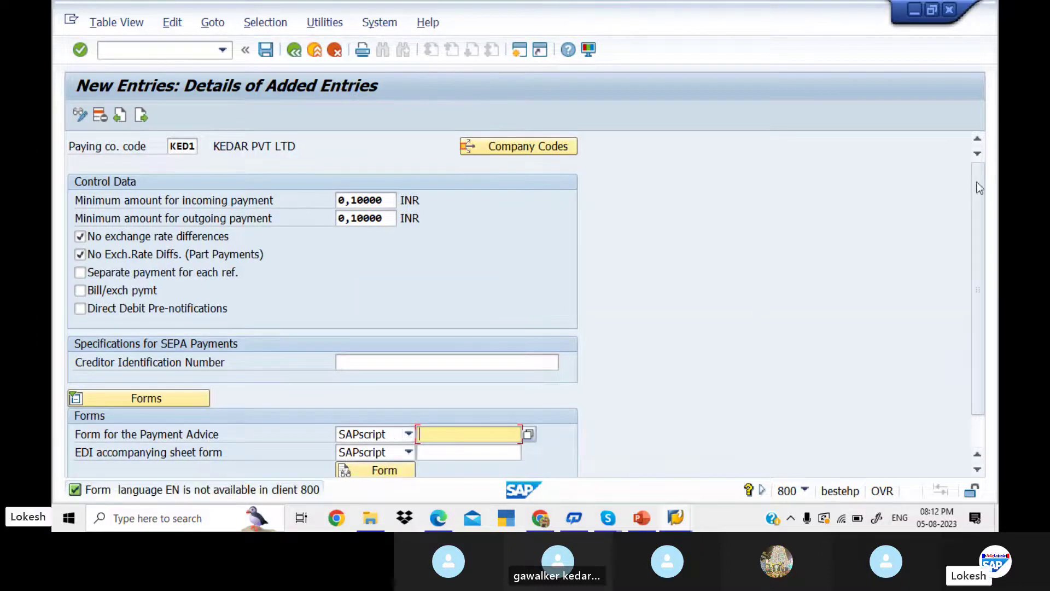
drag(976, 234, 987, 303)
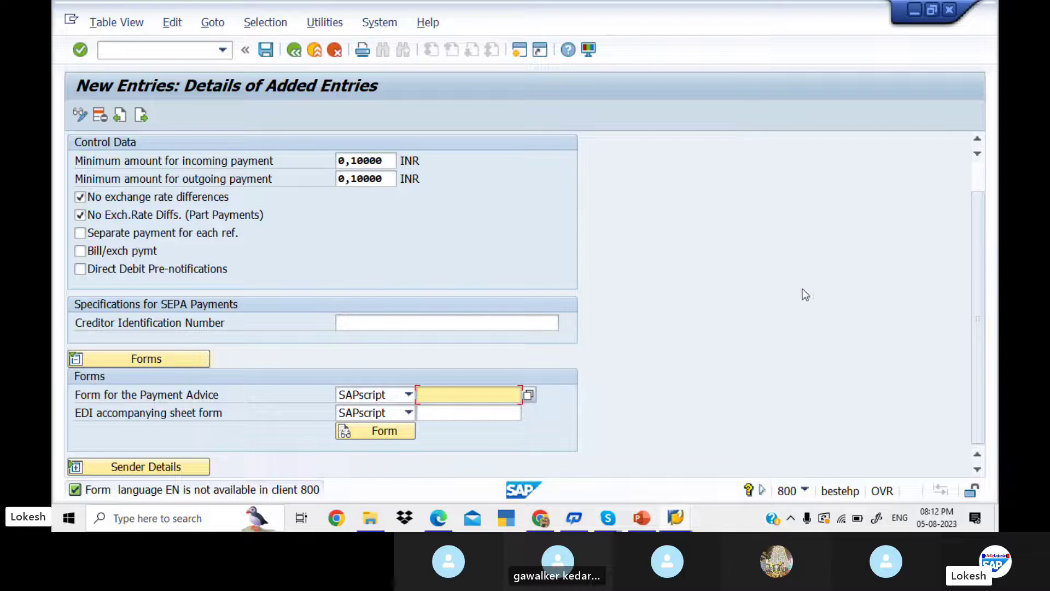
- Page through the guide PDF to page 6's F110_D_AVIS forms example, then return to SAP
click(446, 519)
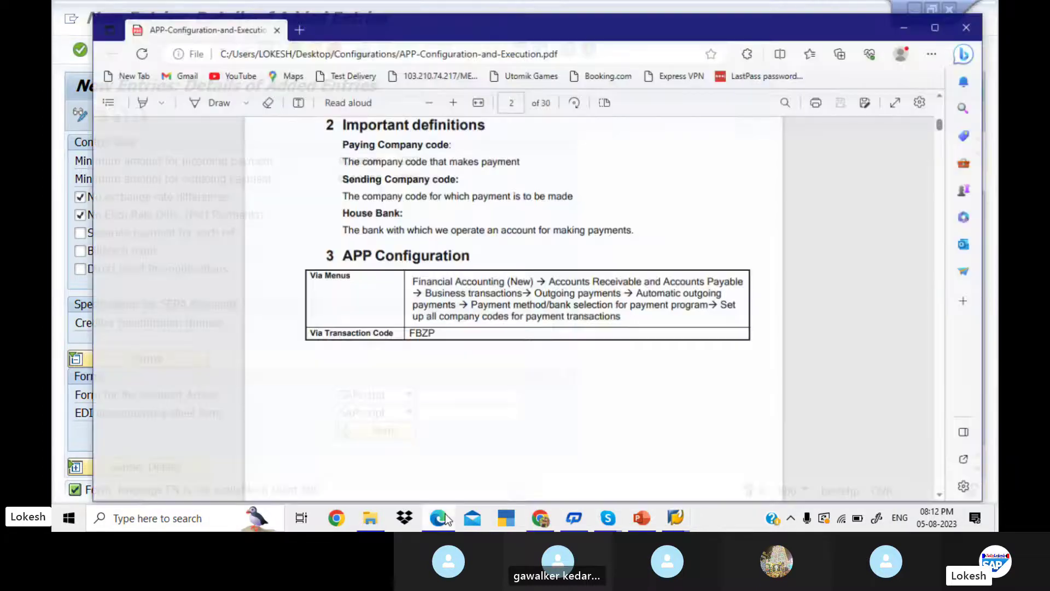
key(Page_Down)
key(Page_Down)
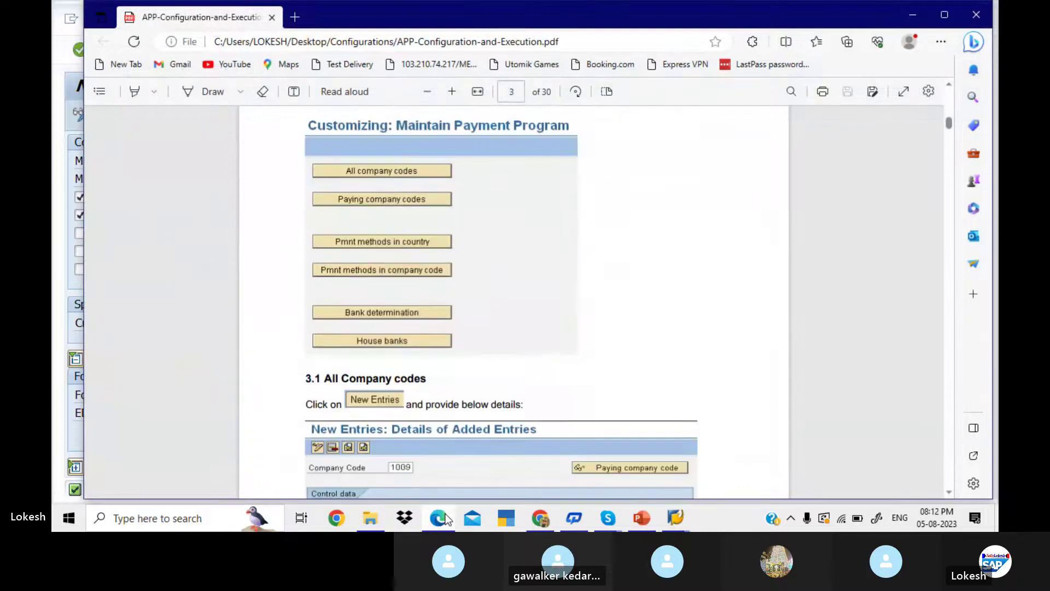
key(Page_Down)
key(Page_Down)
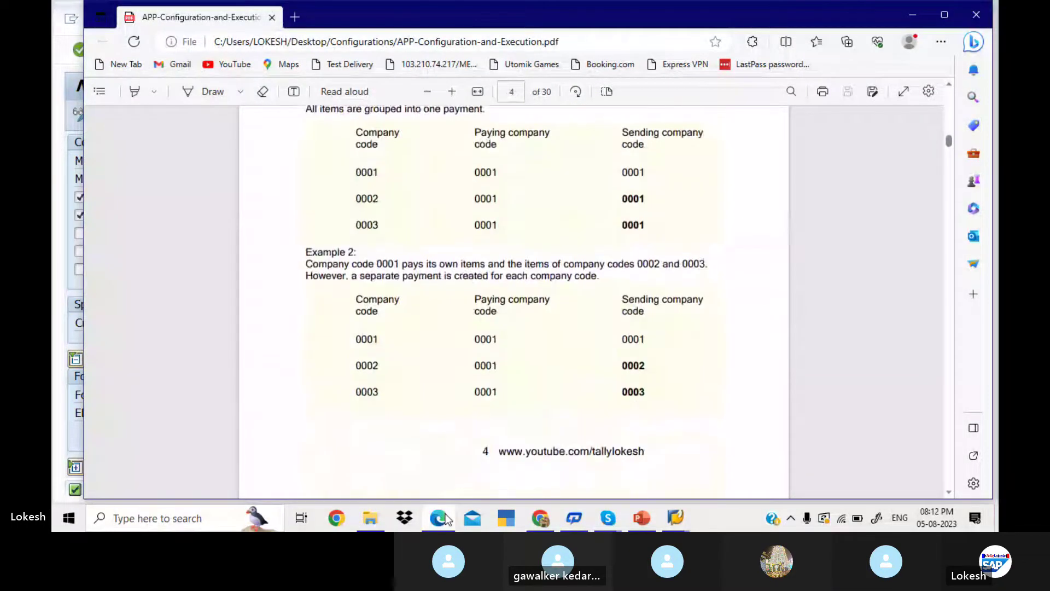
key(Page_Down)
key(Page_Down)
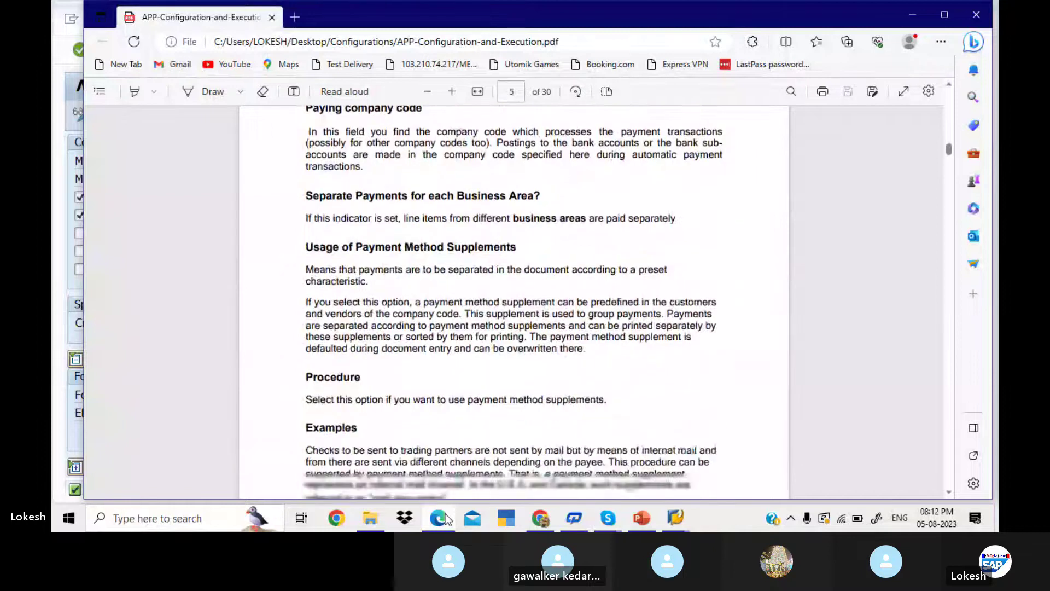
key(Page_Down)
key(Page_Down)
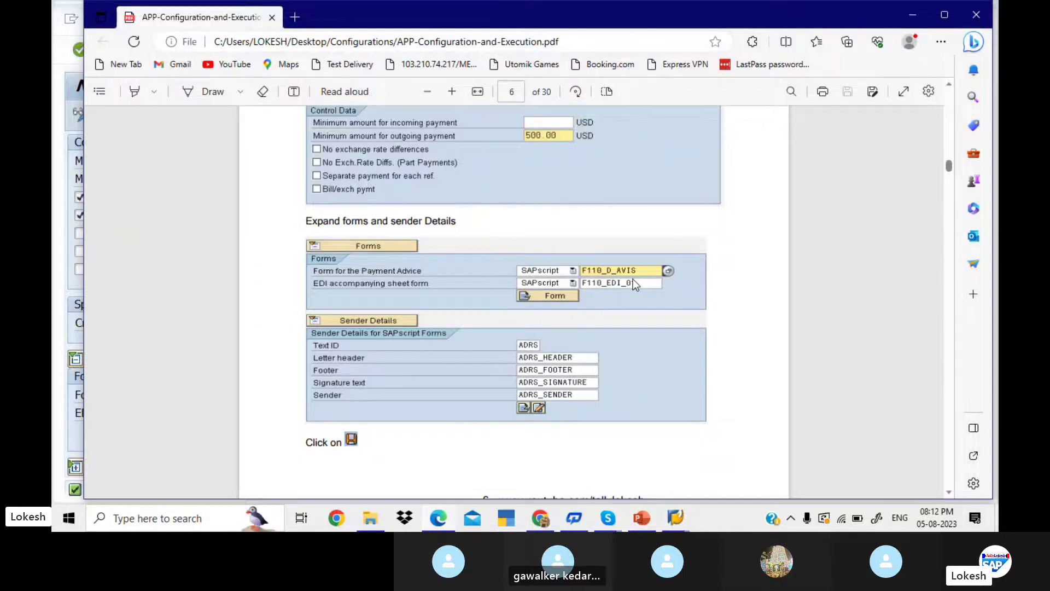
key(alt+Tab)
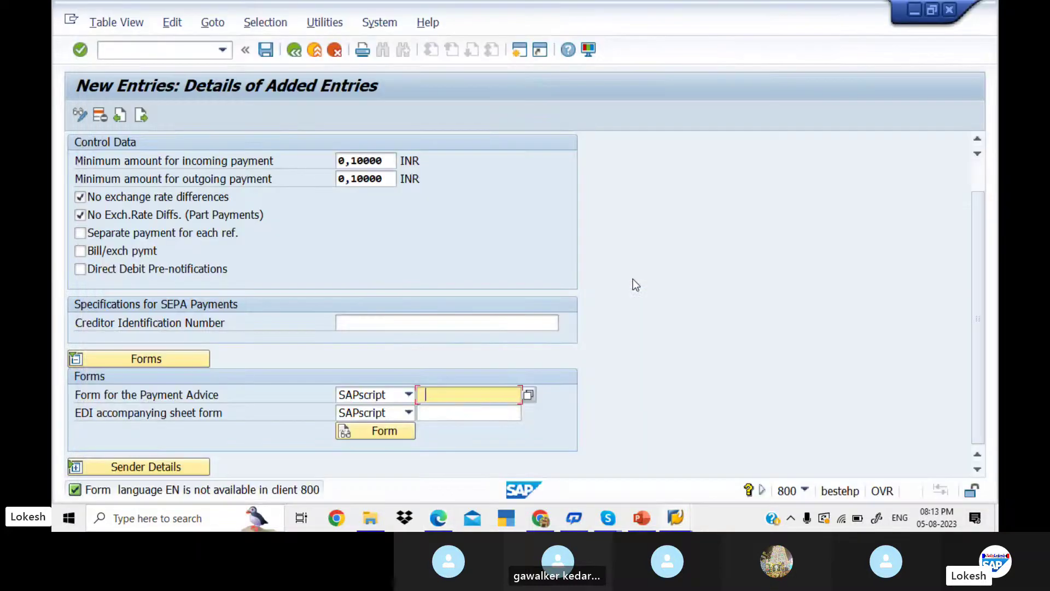
- Enter F110_D_AVIS as payment advice form and F110_EDI_01 as EDI accompanying sheet form
key(Down)
key(Return)
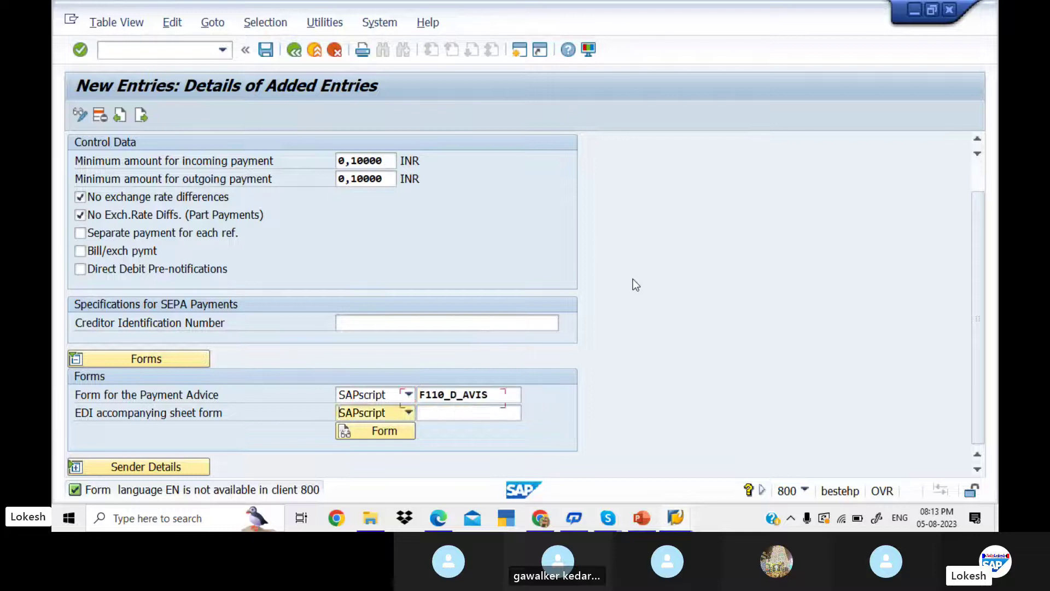
key(Tab)
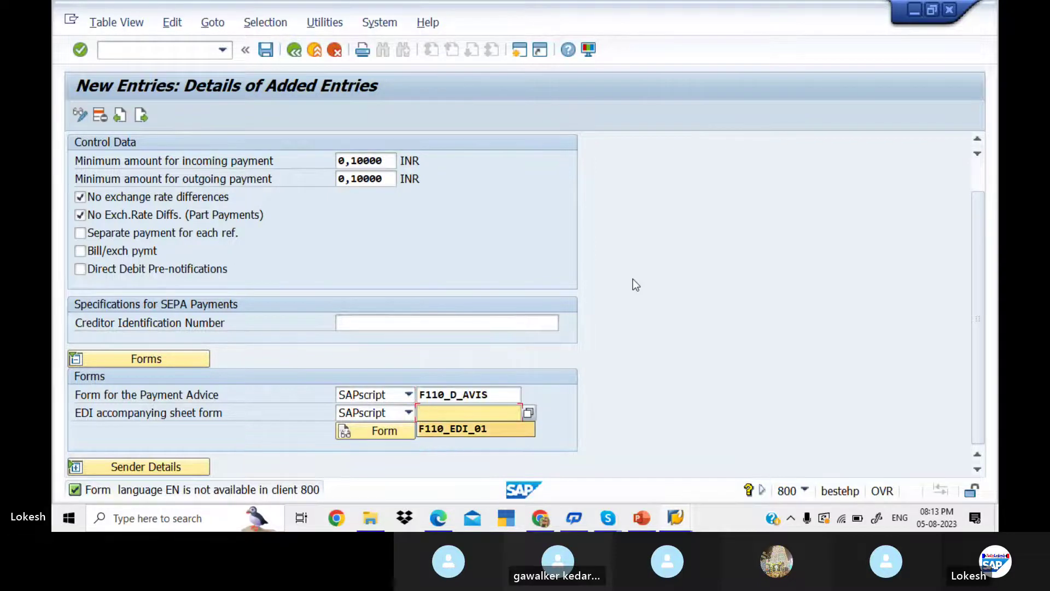
key(Down)
key(Return)
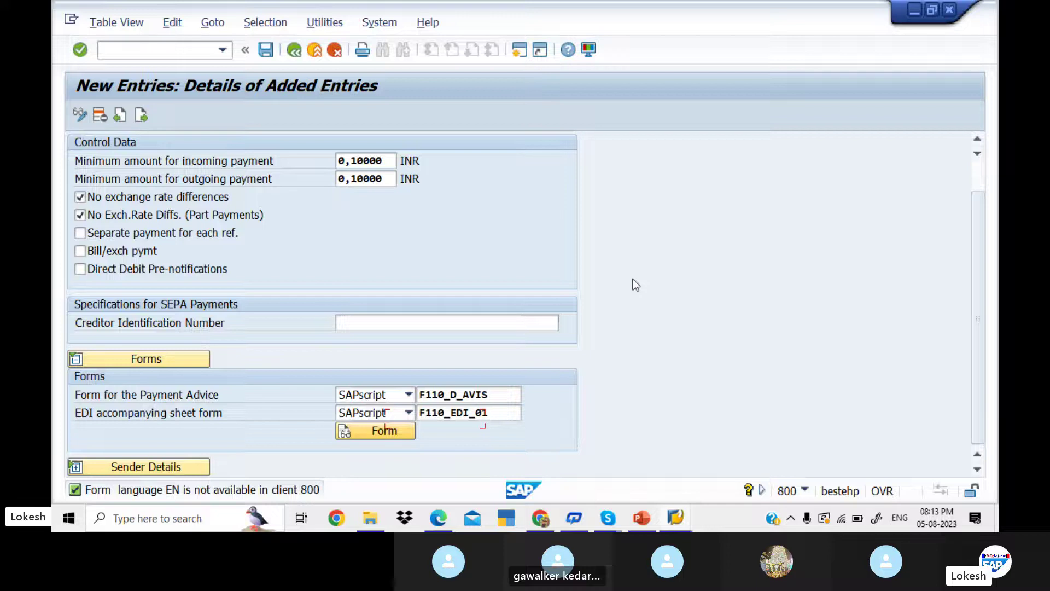
click(441, 514)
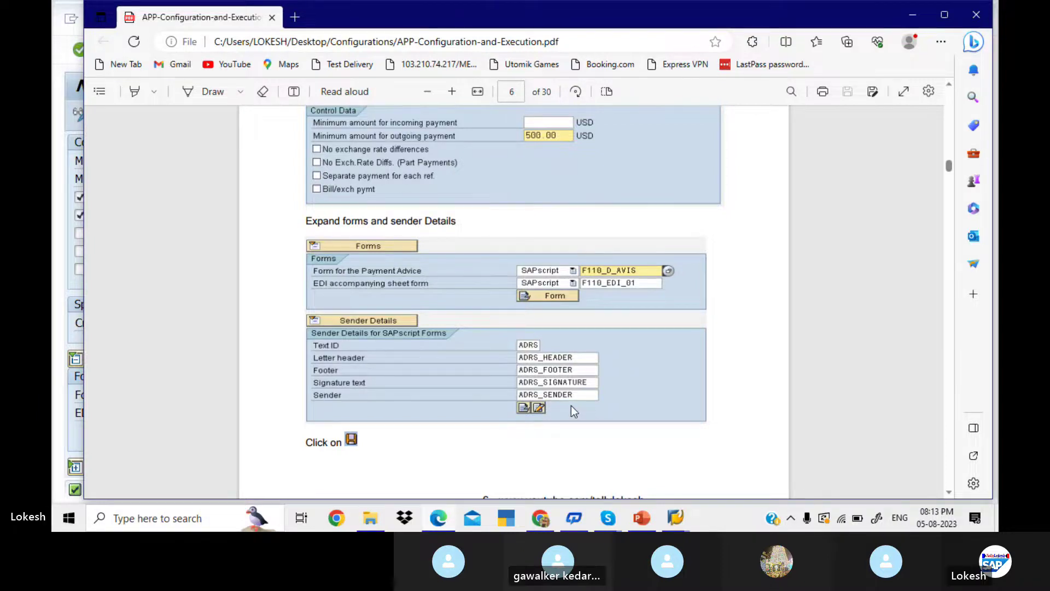
key(alt+Tab)
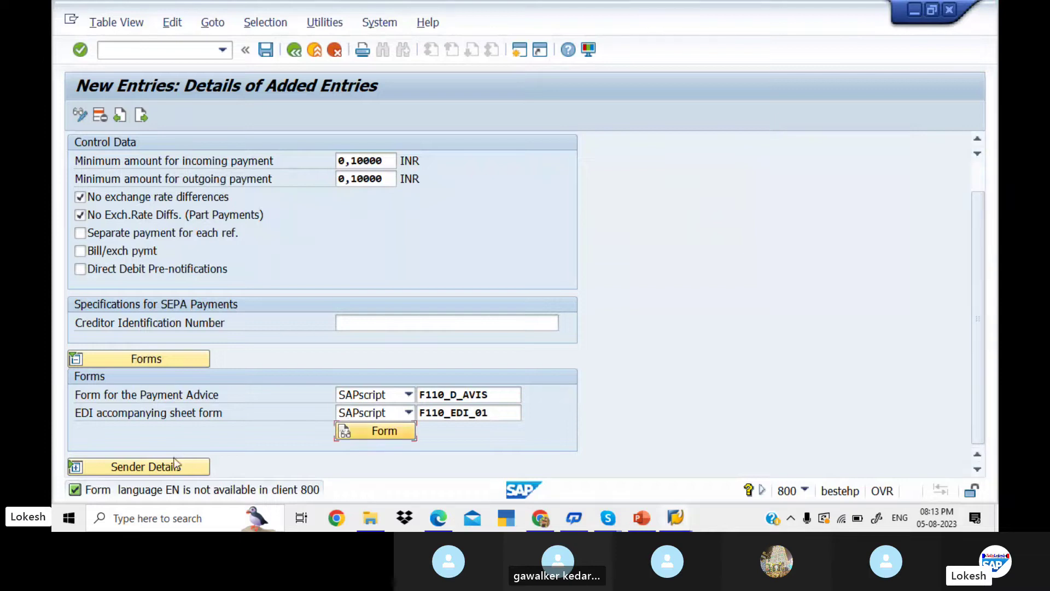
- Expand Sender Details and fill Text ID ADRS and letter header ADRS_HEADER
click(176, 466)
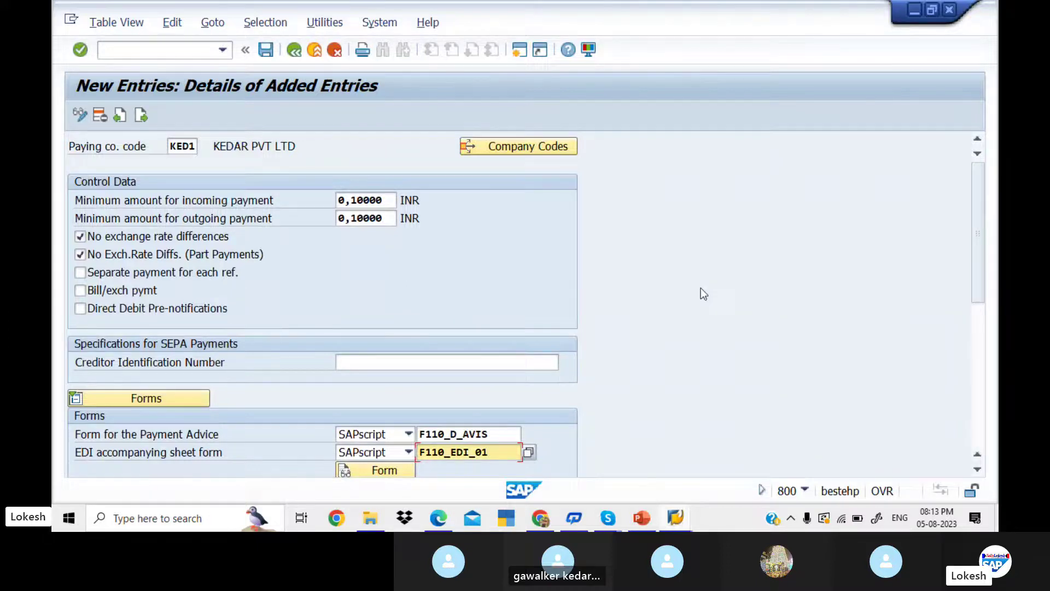
drag(979, 267, 972, 326)
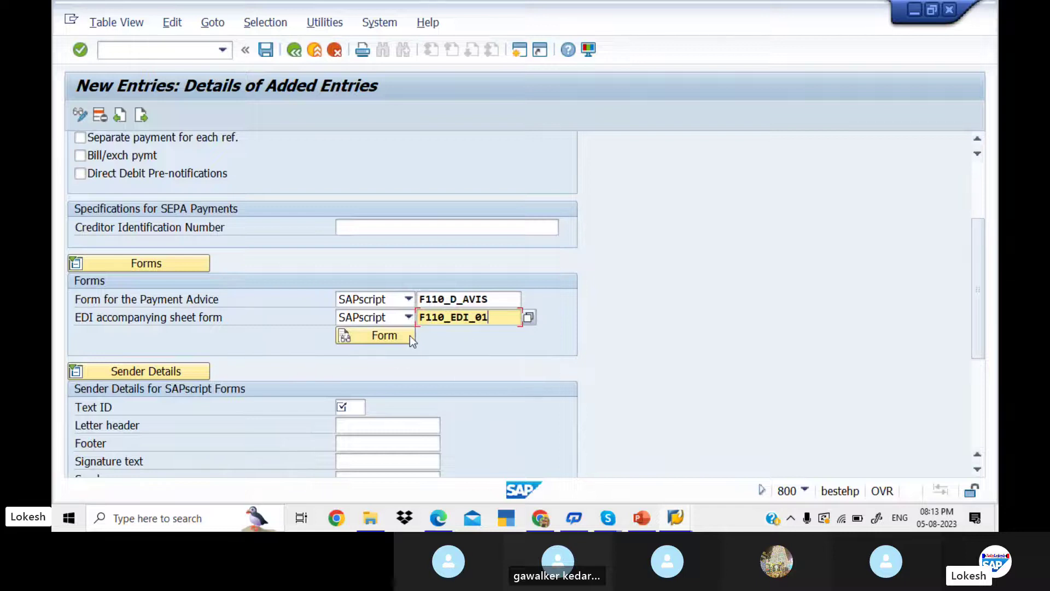
click(346, 338)
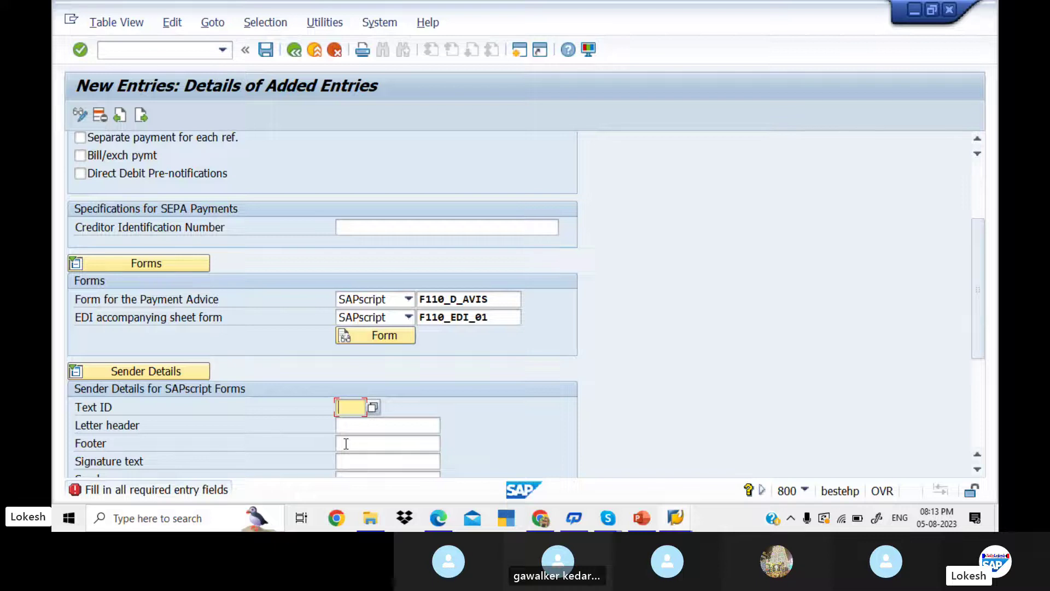
text(A)
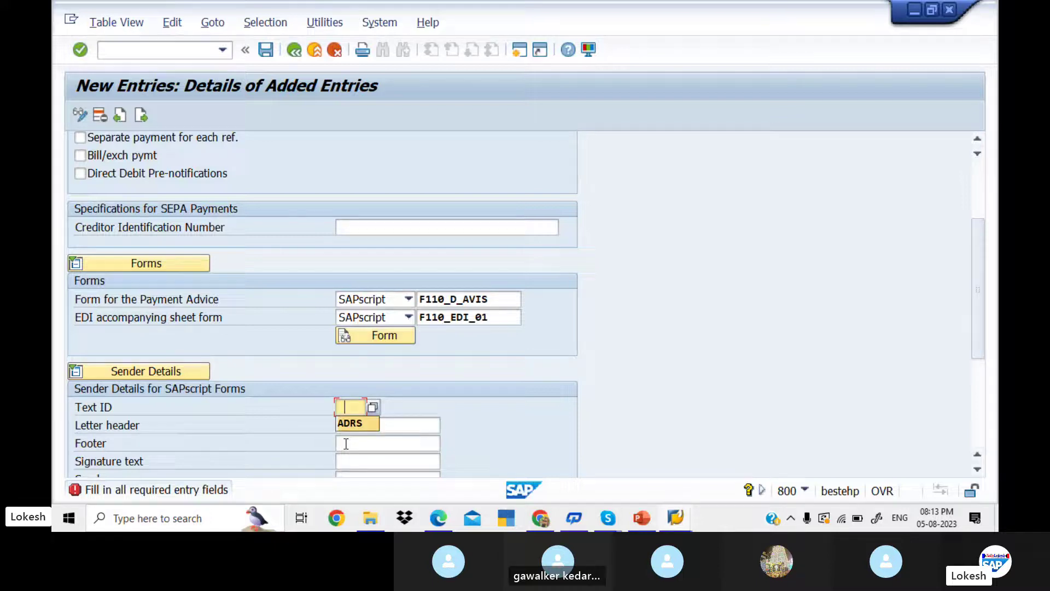
key(Down)
key(Return)
text(ADRS)
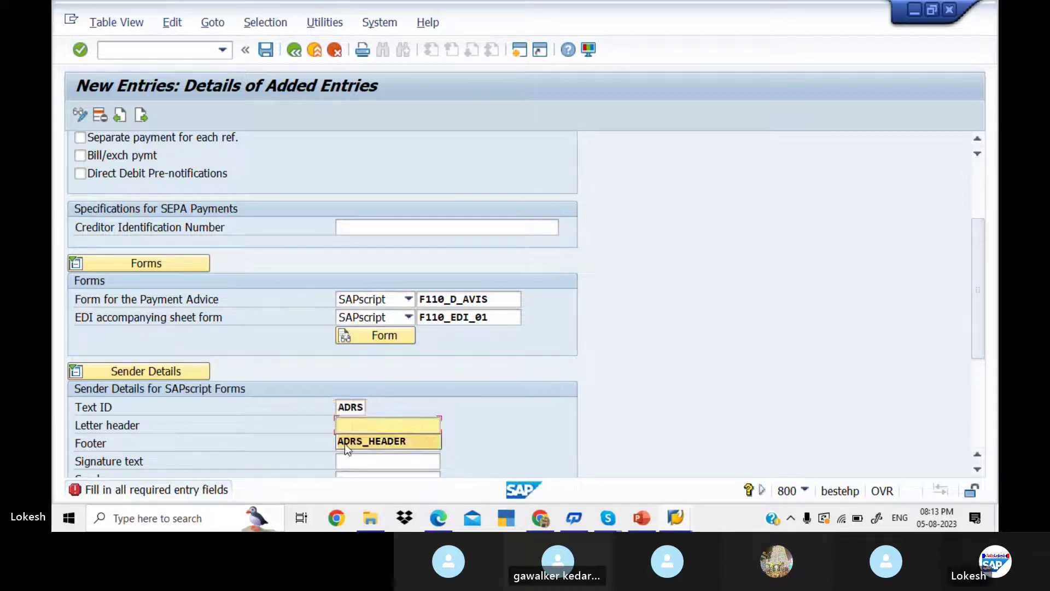
key(Down)
key(Return)
- Fill footer ADRS_FOOTER, signature text ADRS_SIGNATURE and sender ADRS_SENDER
text(ADRS_HEADER)
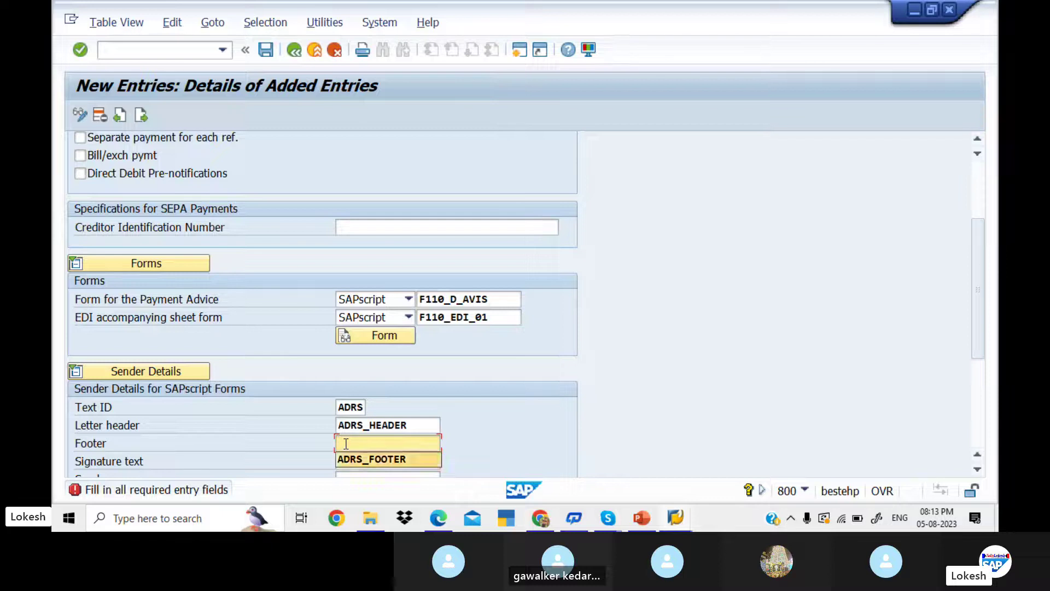
key(Down)
key(Return)
key(Return)
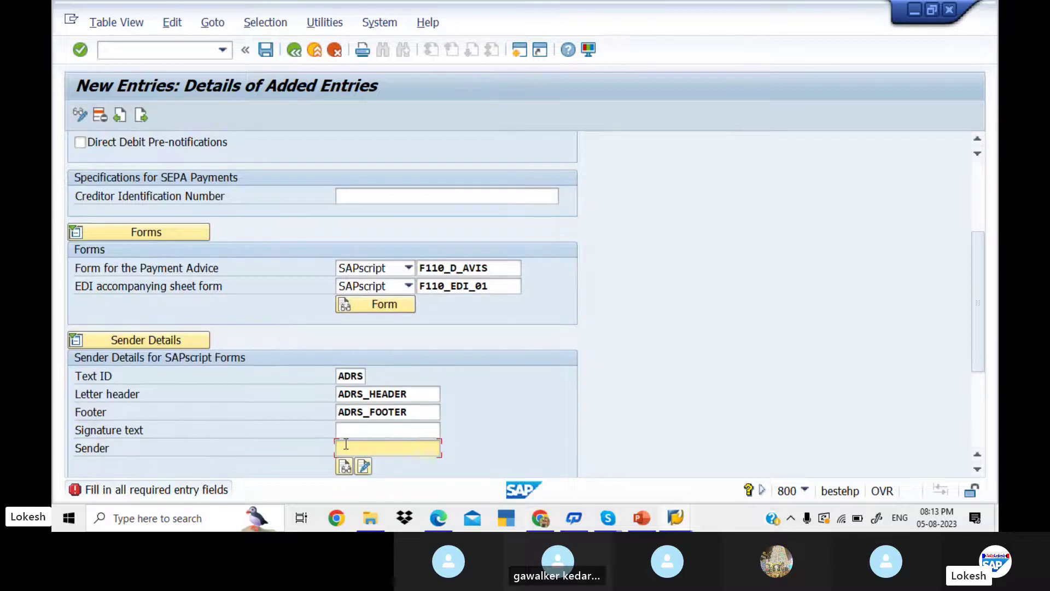
click(345, 430)
key(Down)
key(Return)
click(345, 444)
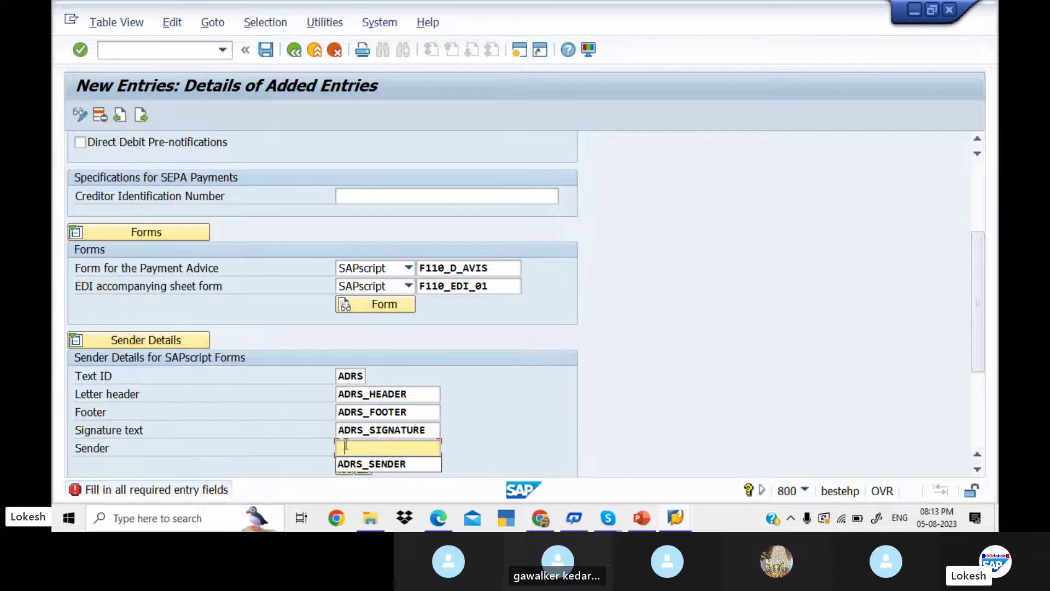
key(Down)
key(Return)
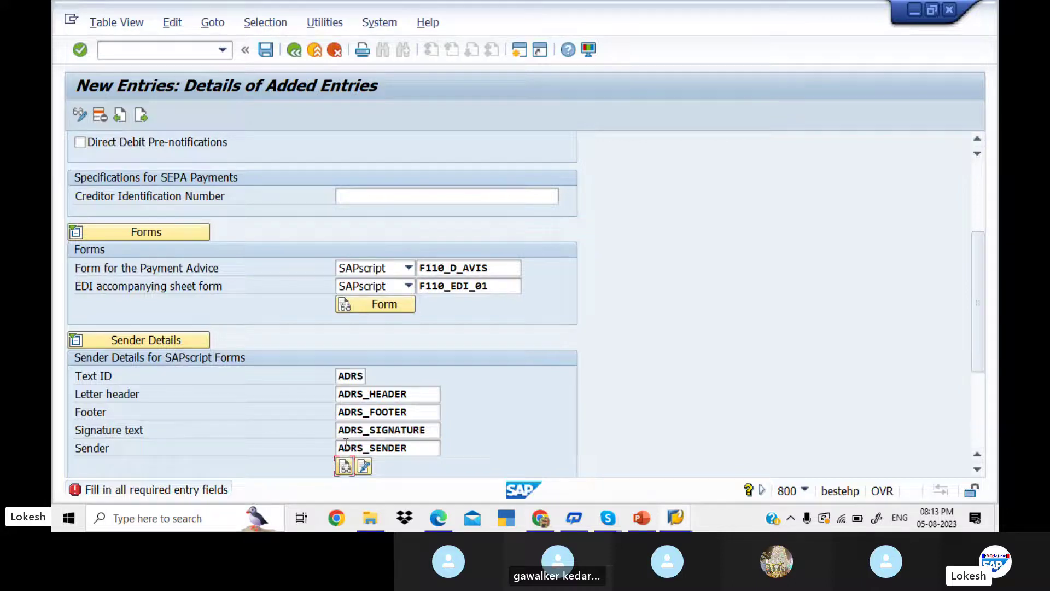
click(495, 267)
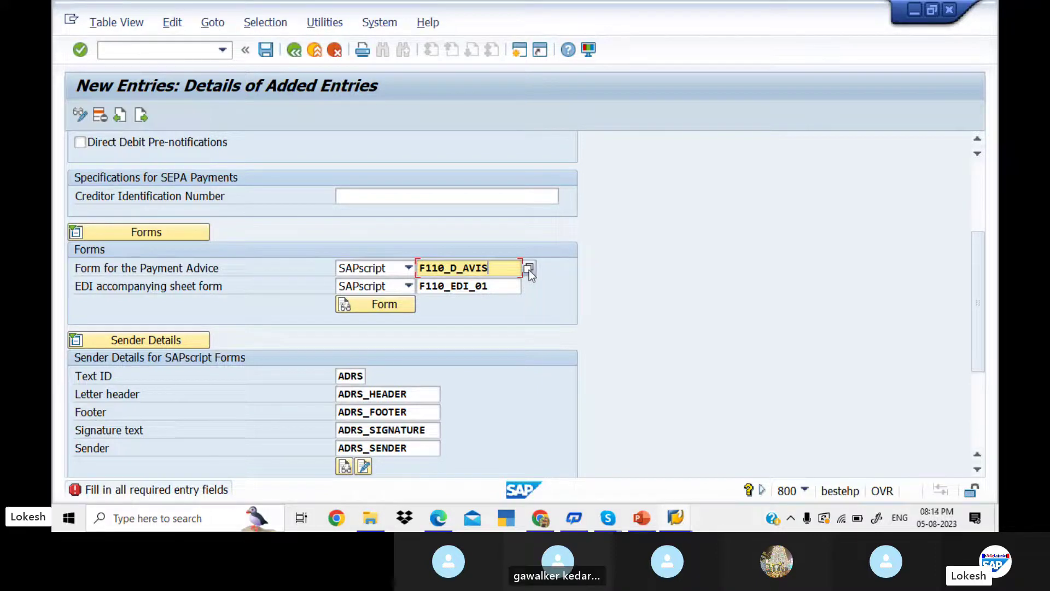
- Inspect the payment advice form F110_D_AVIS and its basic page settings
click(393, 307)
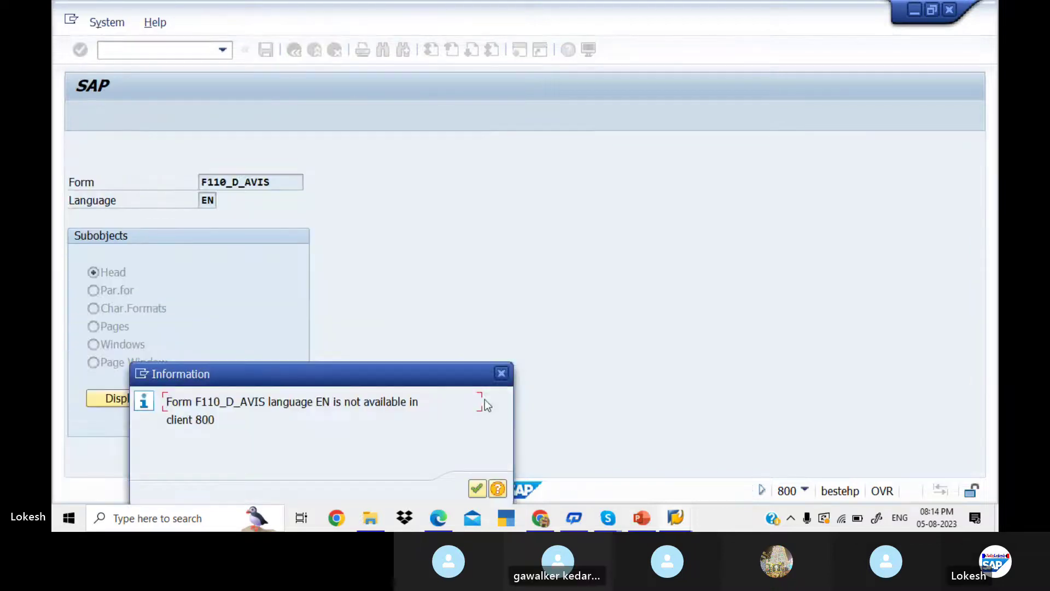
click(478, 490)
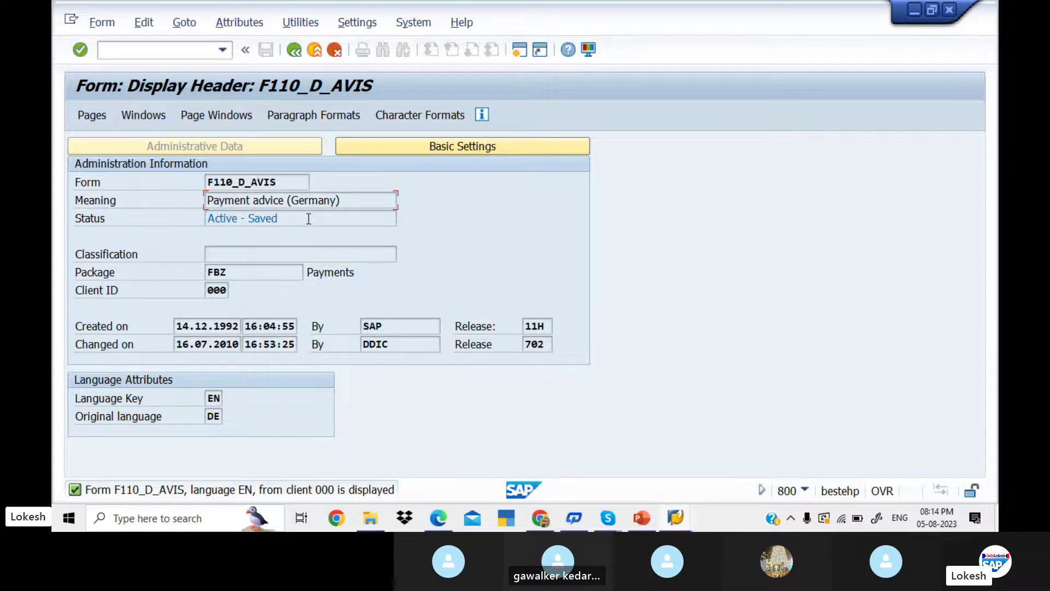
click(416, 147)
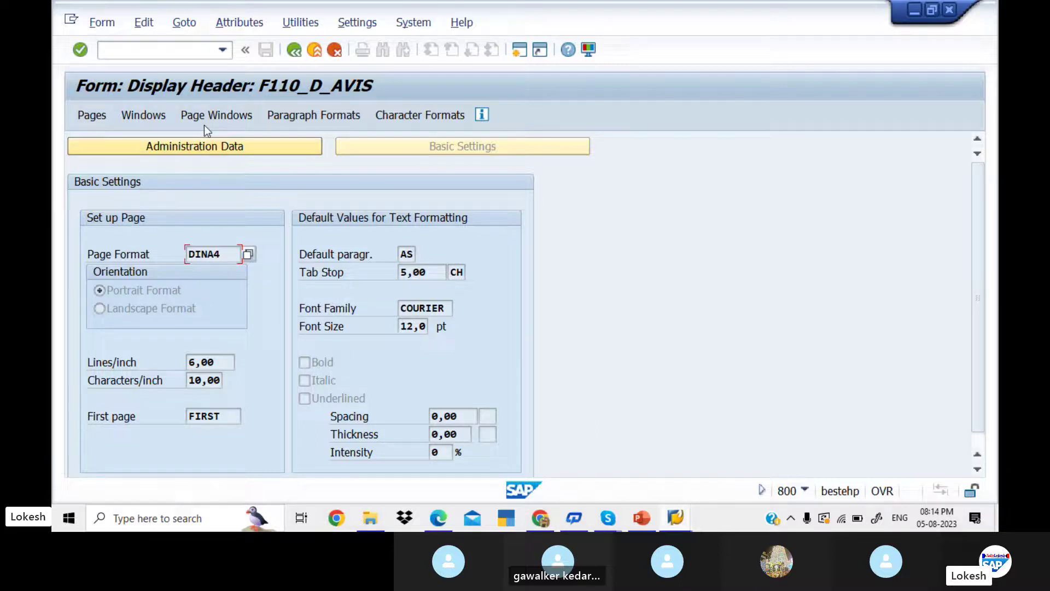
click(294, 50)
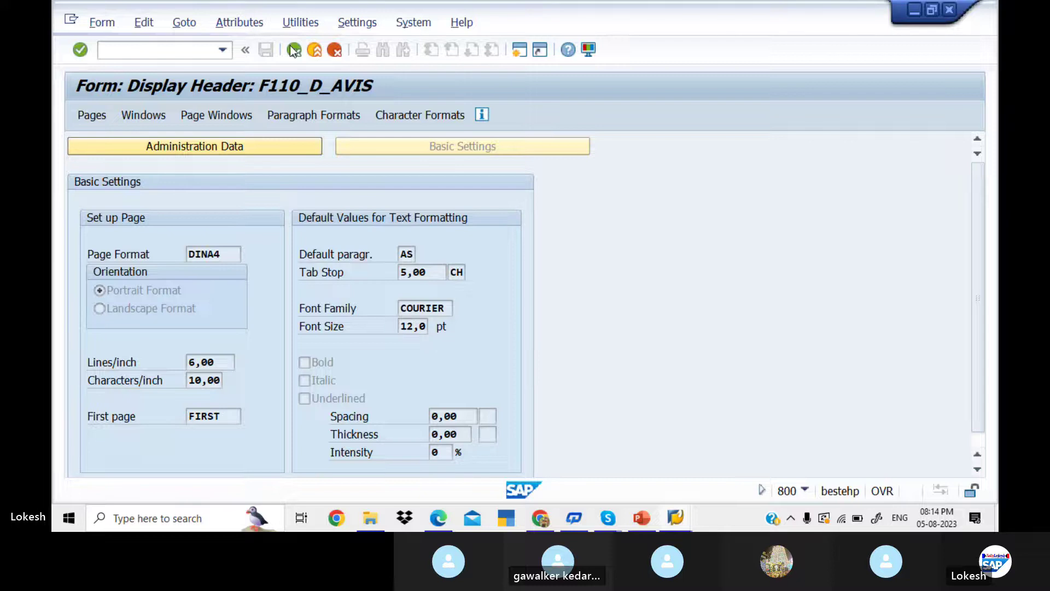
- Save KED1's paying company code entries under the customizing request and return to the overview
click(266, 51)
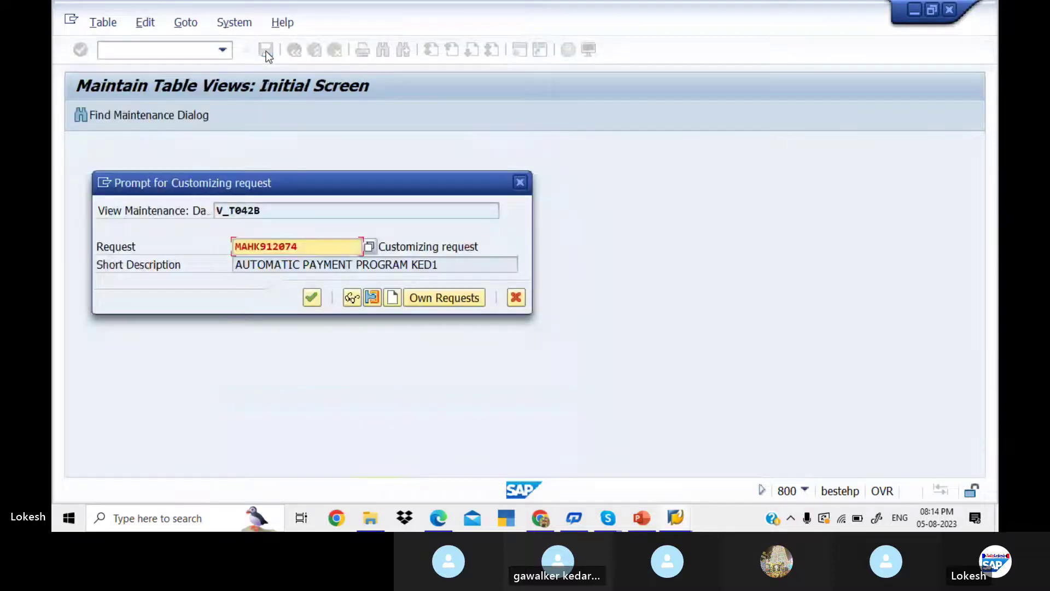
click(312, 298)
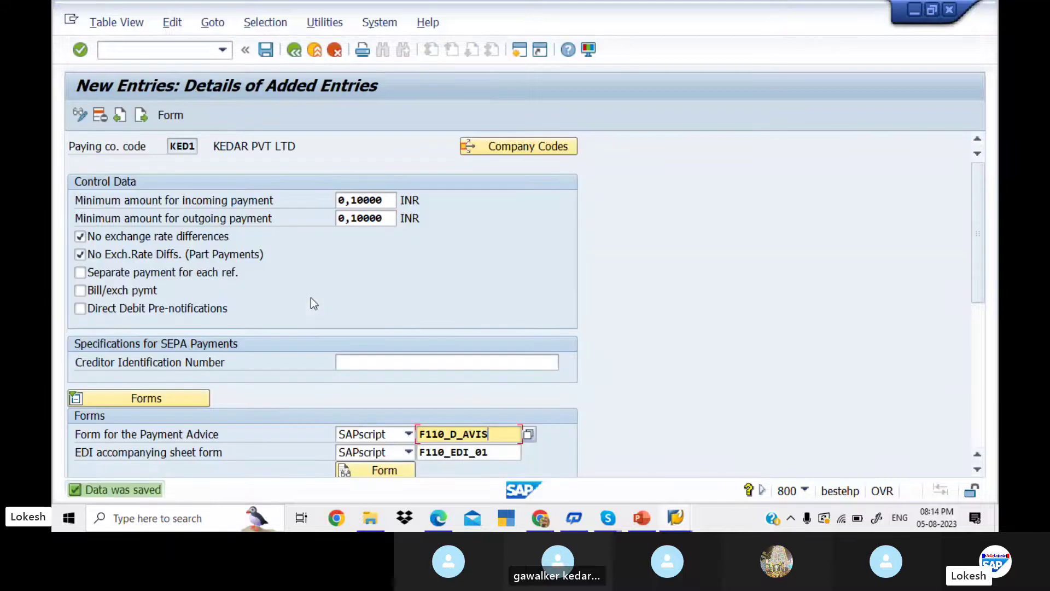
click(293, 51)
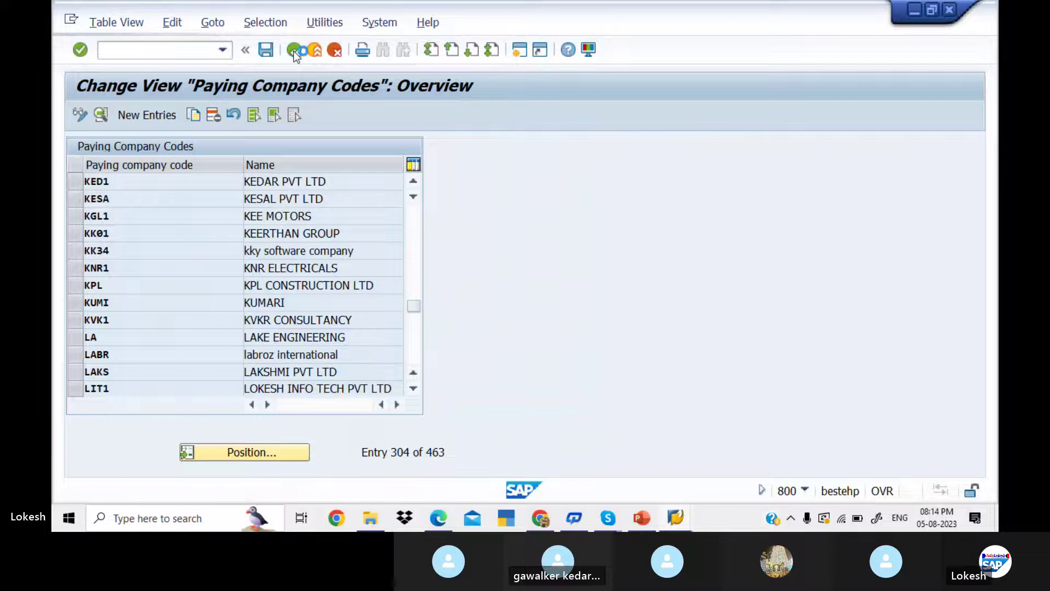
click(295, 52)
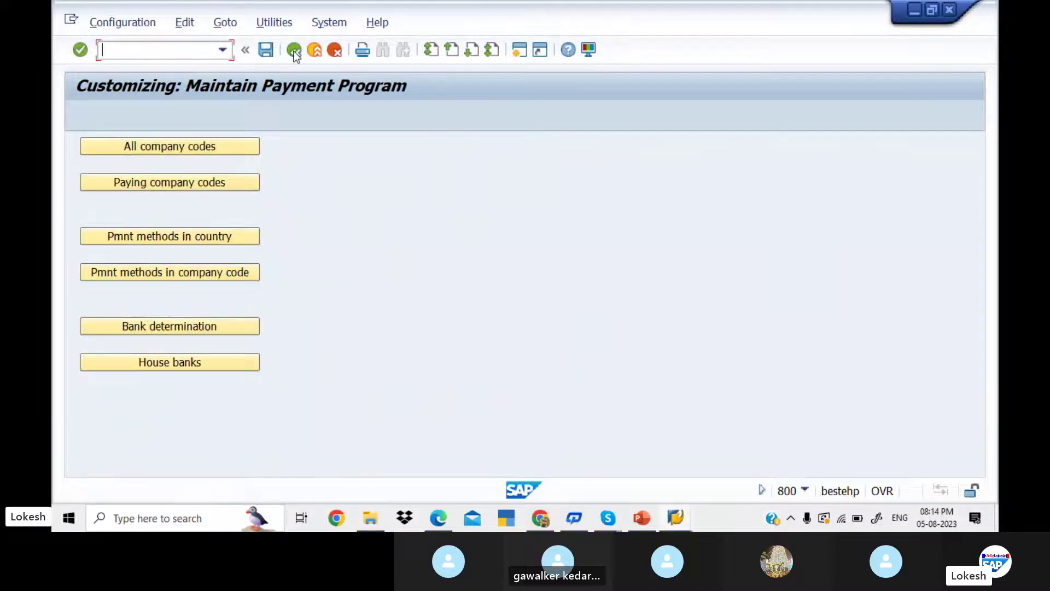
- Open the Payment Method/Country table and call up its Position dialog
click(231, 237)
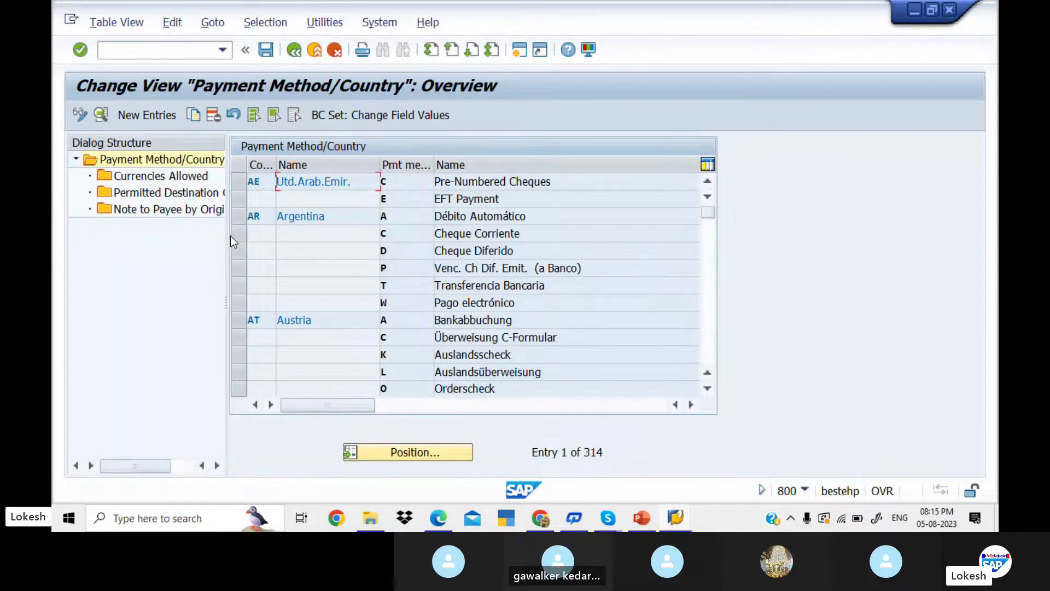
click(709, 300)
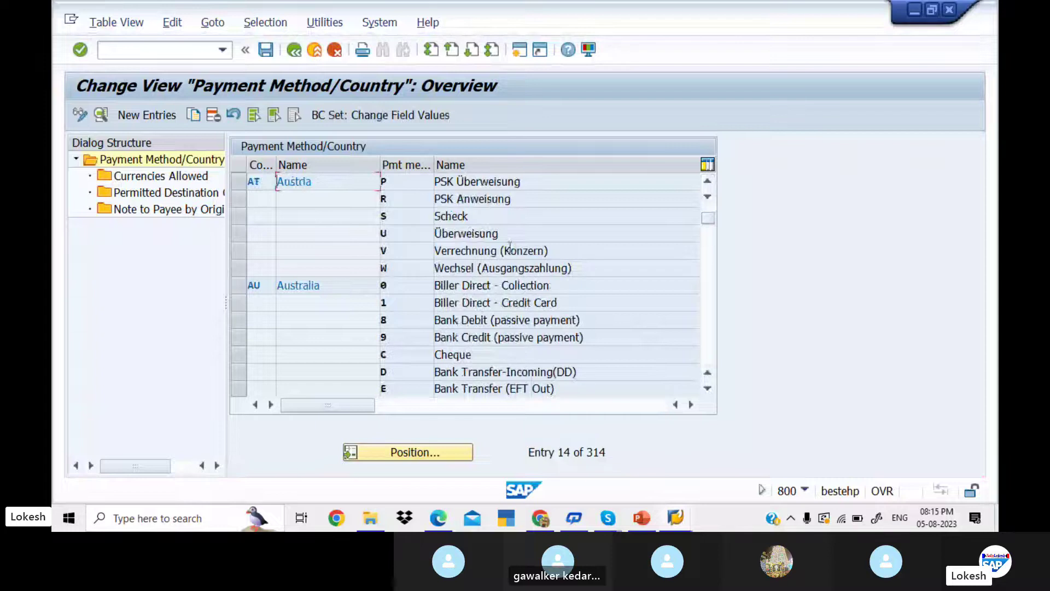
click(425, 451)
- Jump to country IN and browse India's payment methods, noting the CHECK entries for + and $
text(IN)
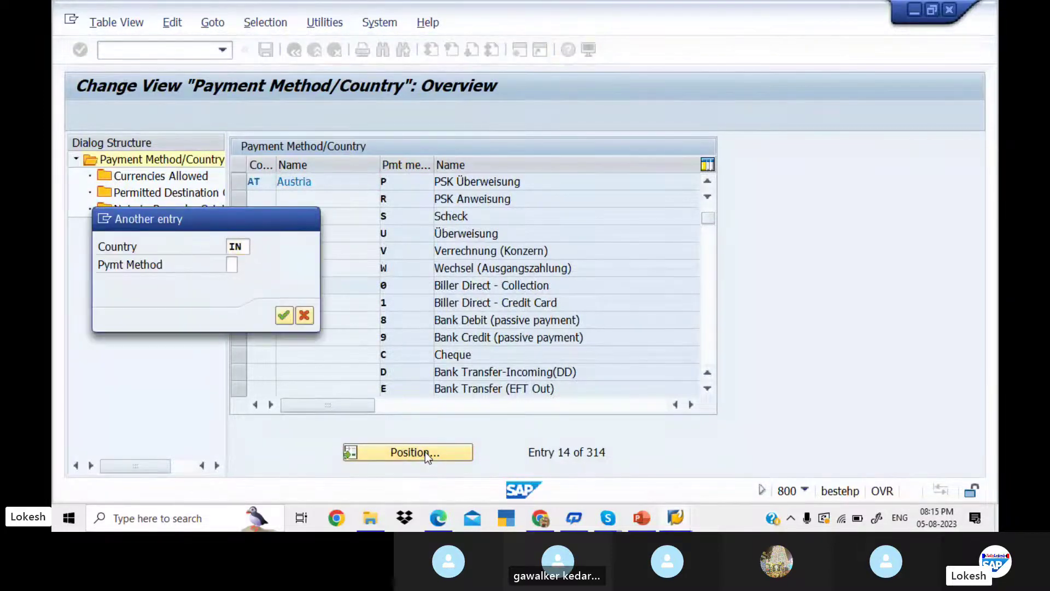
key(Return)
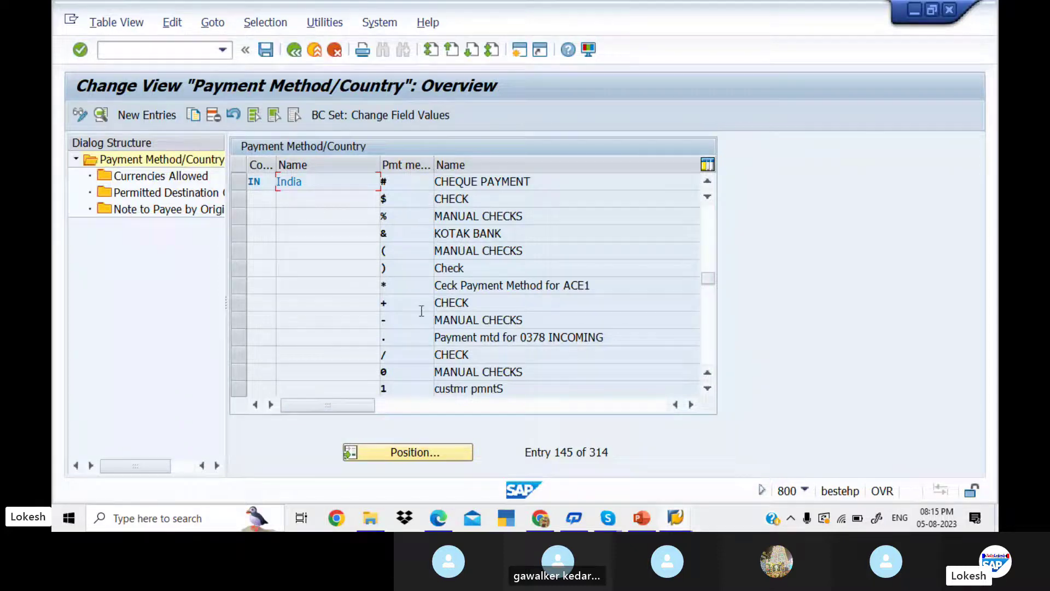
click(474, 296)
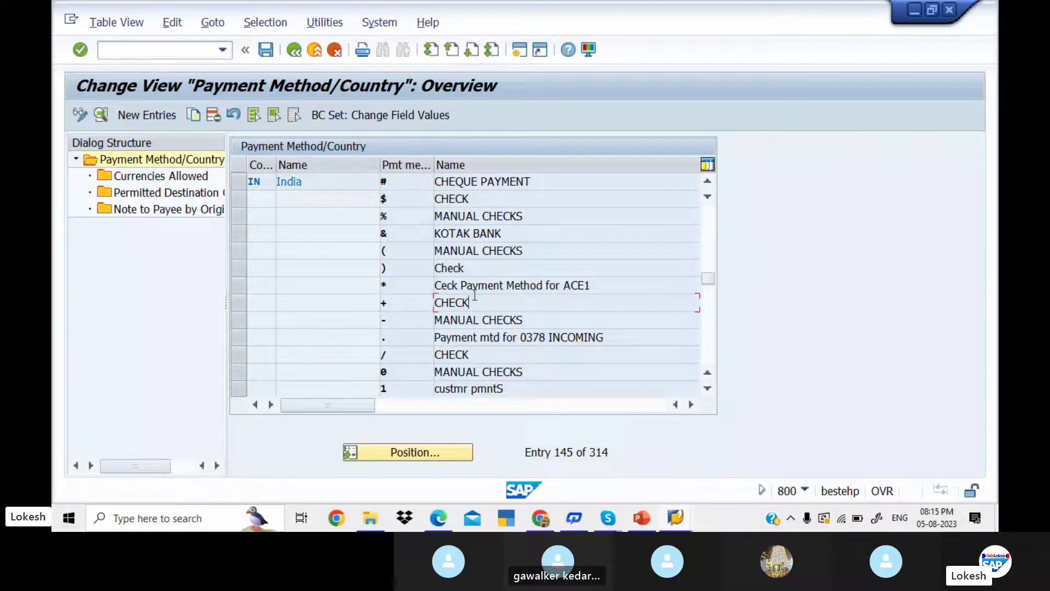
click(475, 199)
click(709, 326)
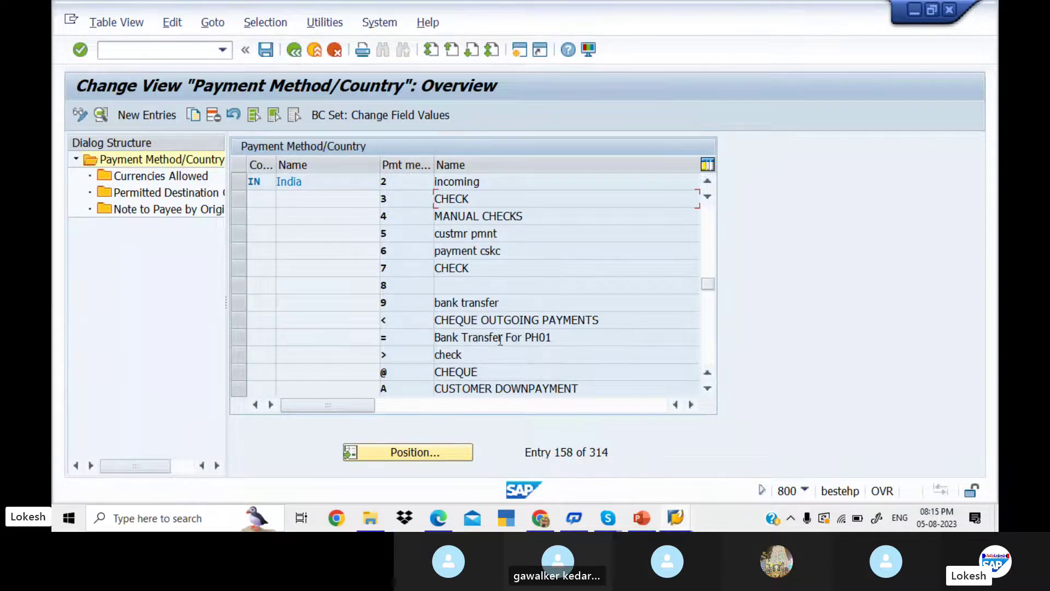
click(710, 231)
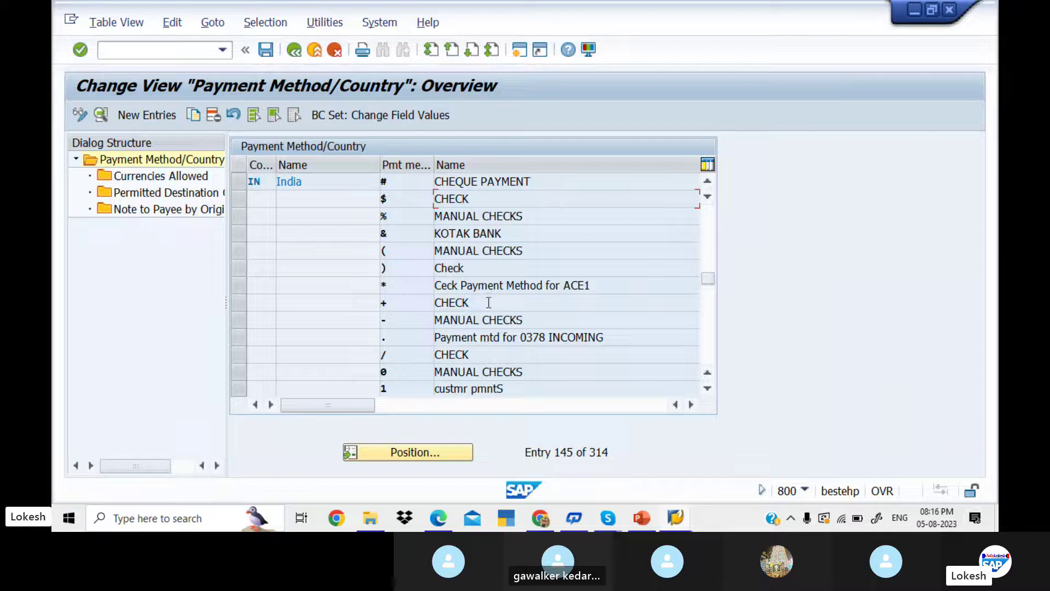
- Set India's payment method + to description CHECK FOR KED1, outgoing payments, classified as Check
double_click(489, 303)
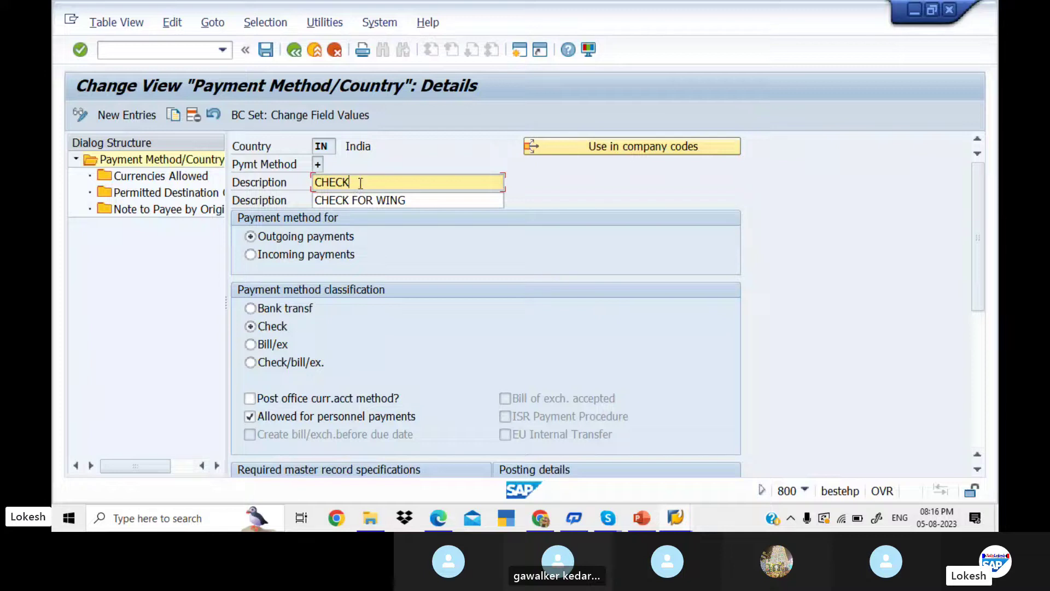
click(414, 200)
key(BackSpace)
key(BackSpace)
key(BackSpace)
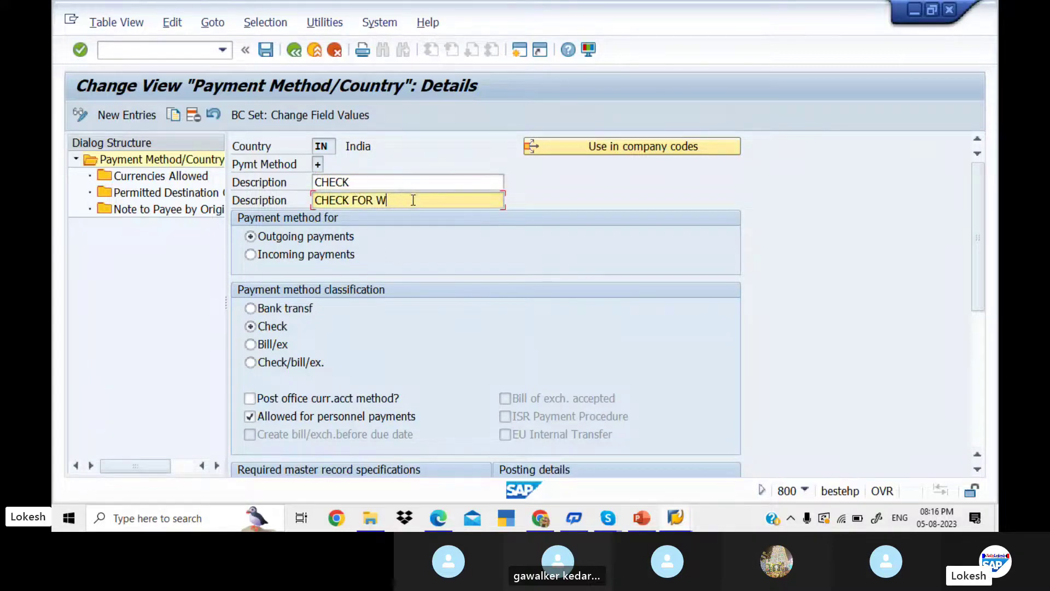
key(BackSpace)
text(KED1)
click(252, 255)
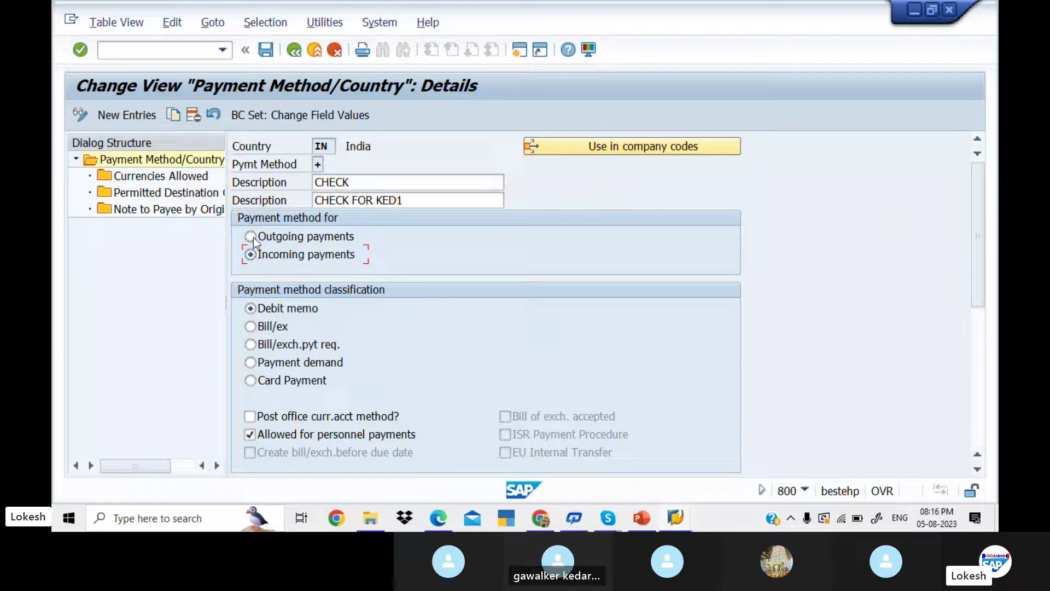
click(254, 238)
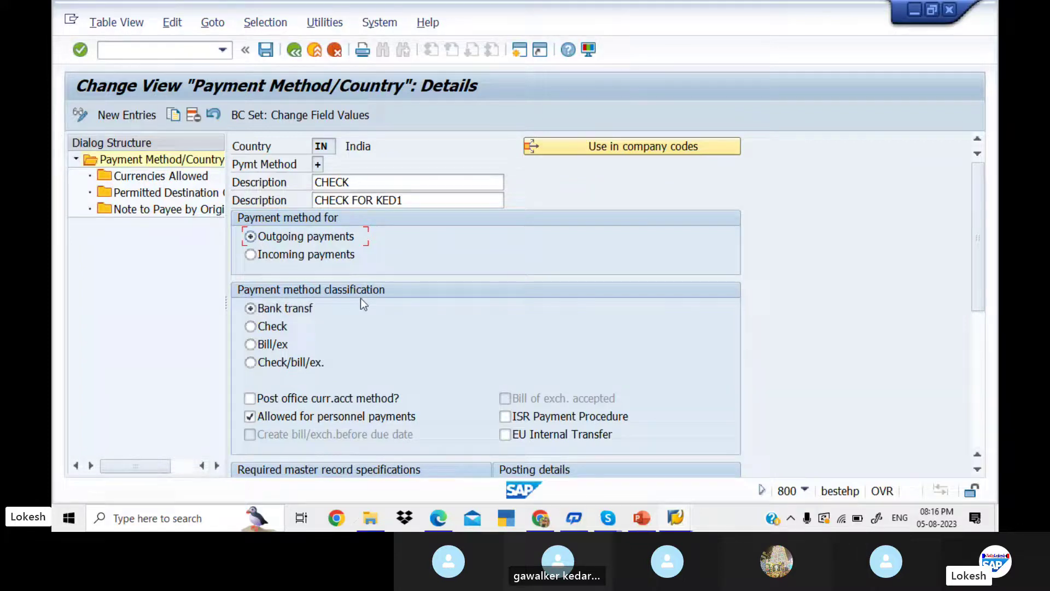
click(250, 326)
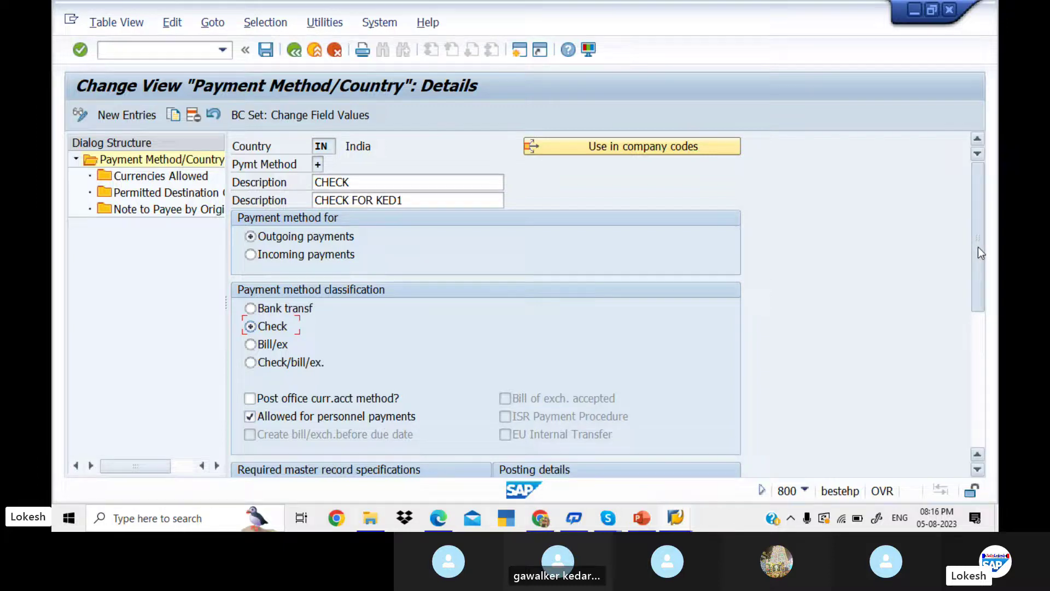
drag(978, 247, 980, 305)
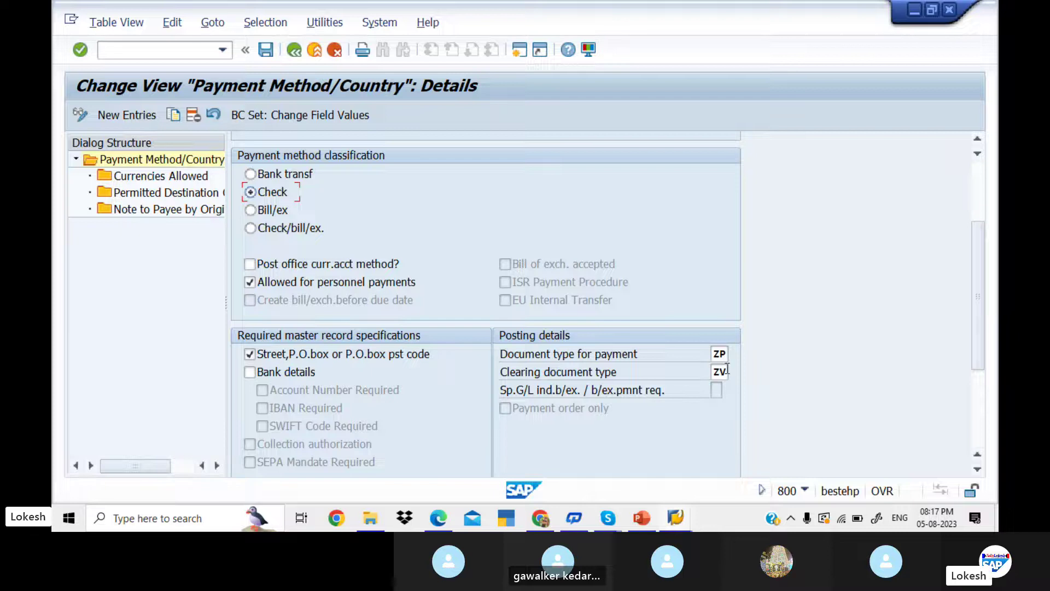
click(721, 353)
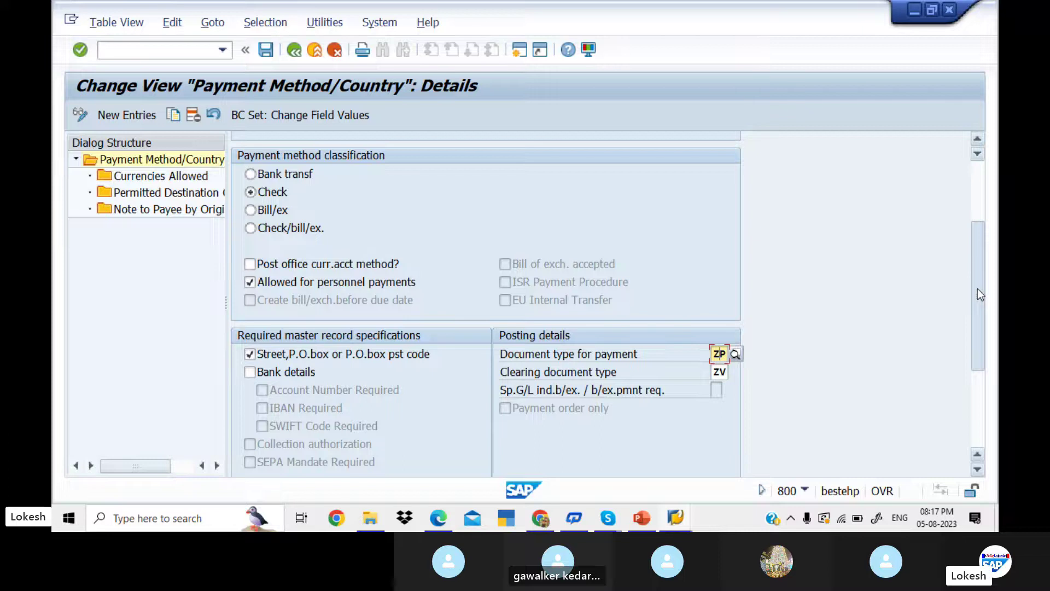
scroll(369, 446, down, 3)
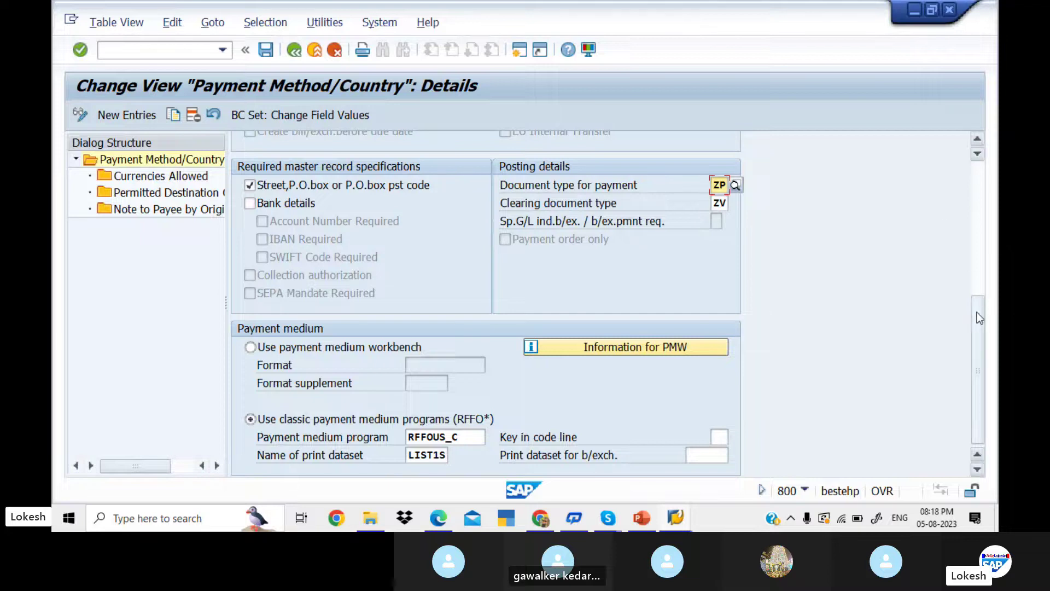
drag(977, 318, 967, 182)
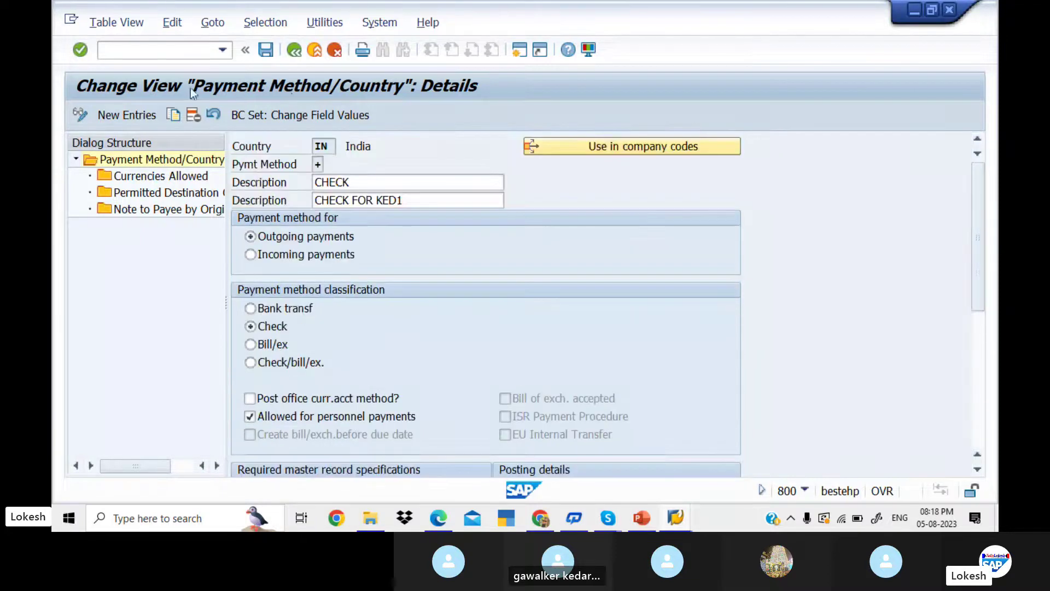
- Save payment method + under the request and review allowed currencies INR/USD and destinations IN/US
click(271, 53)
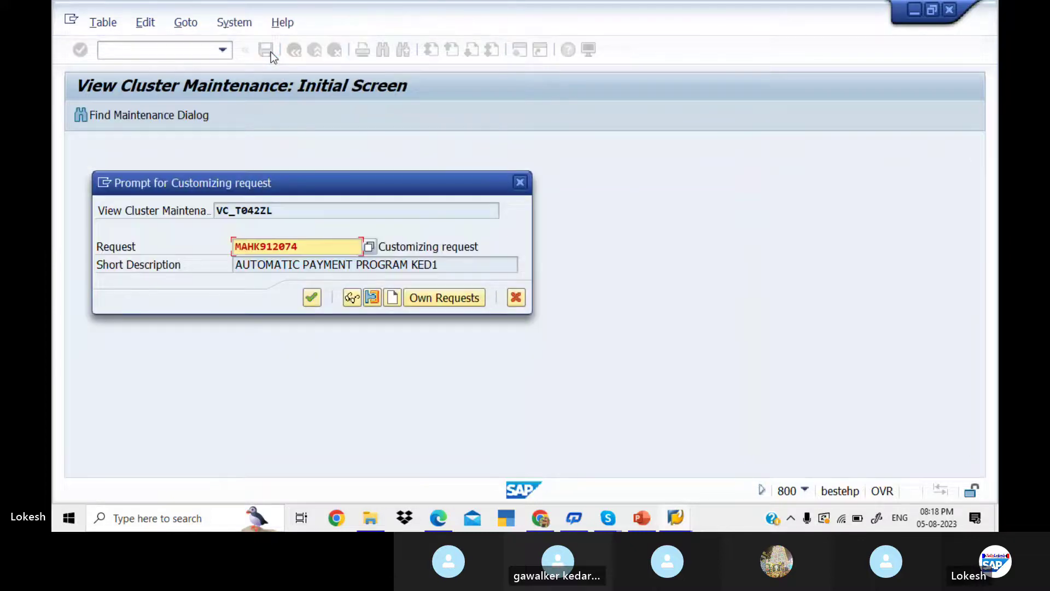
click(310, 297)
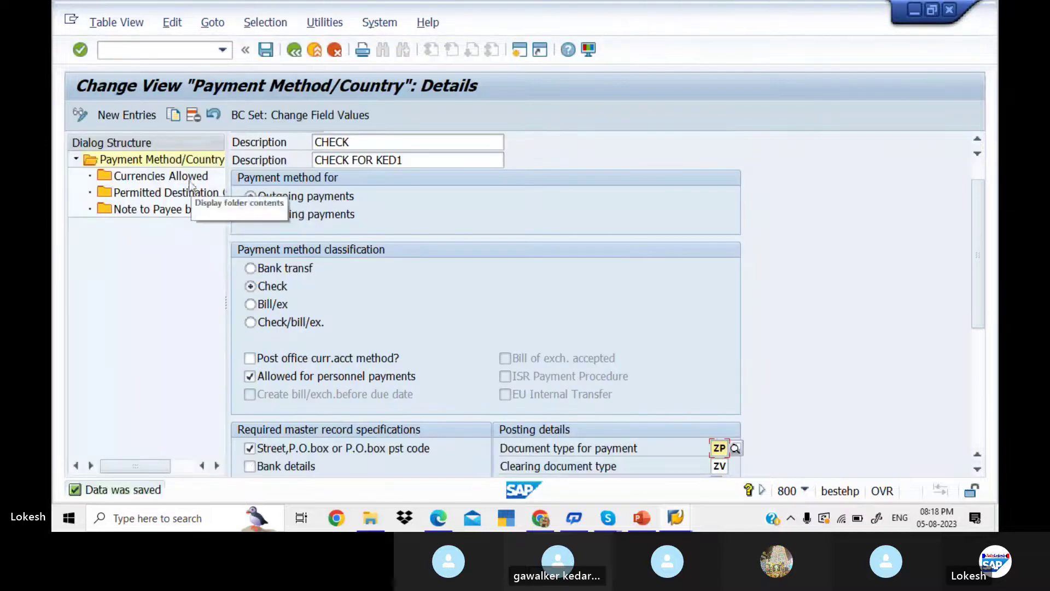
double_click(186, 176)
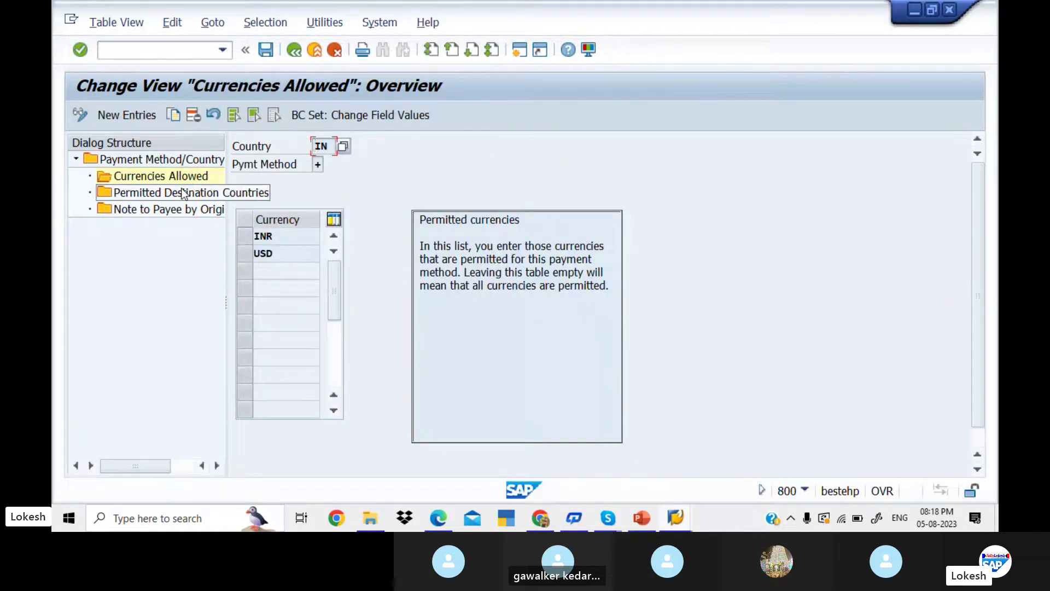
double_click(183, 194)
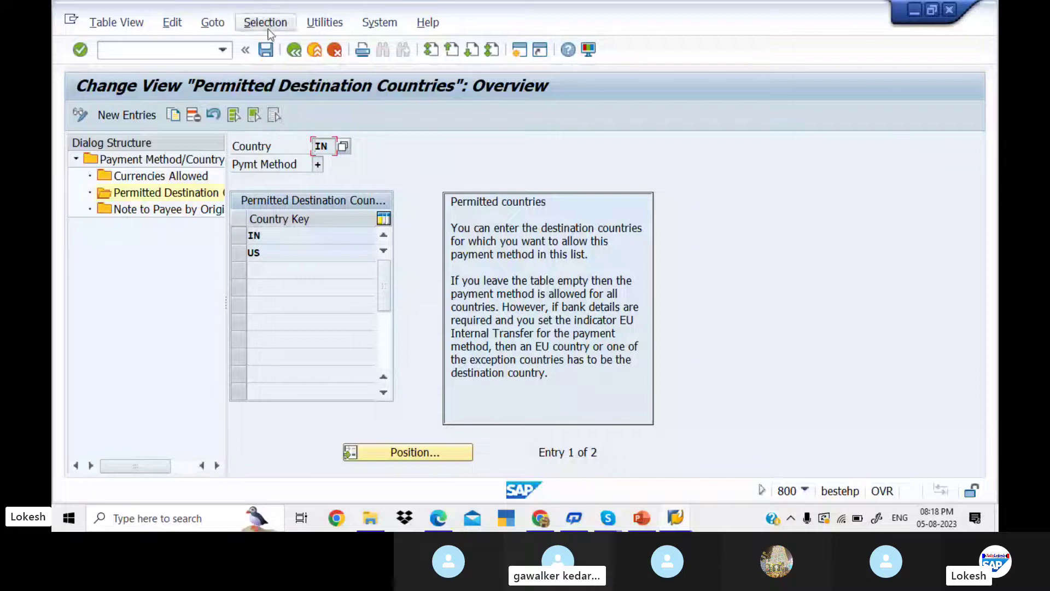
click(265, 54)
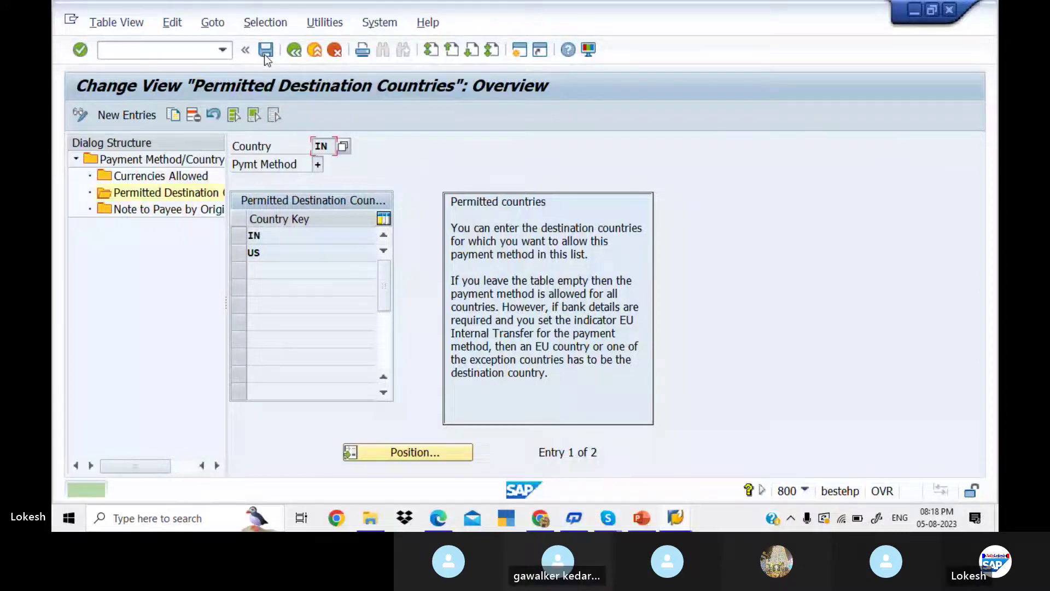
click(293, 50)
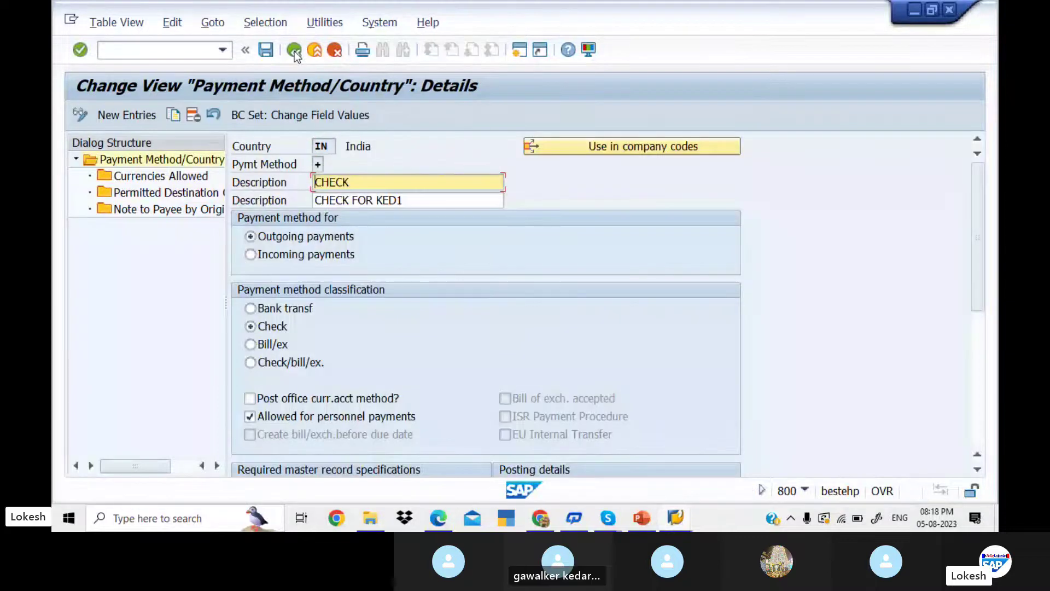
- Go back to Maintain Payment Program and open payment methods in company code
click(294, 51)
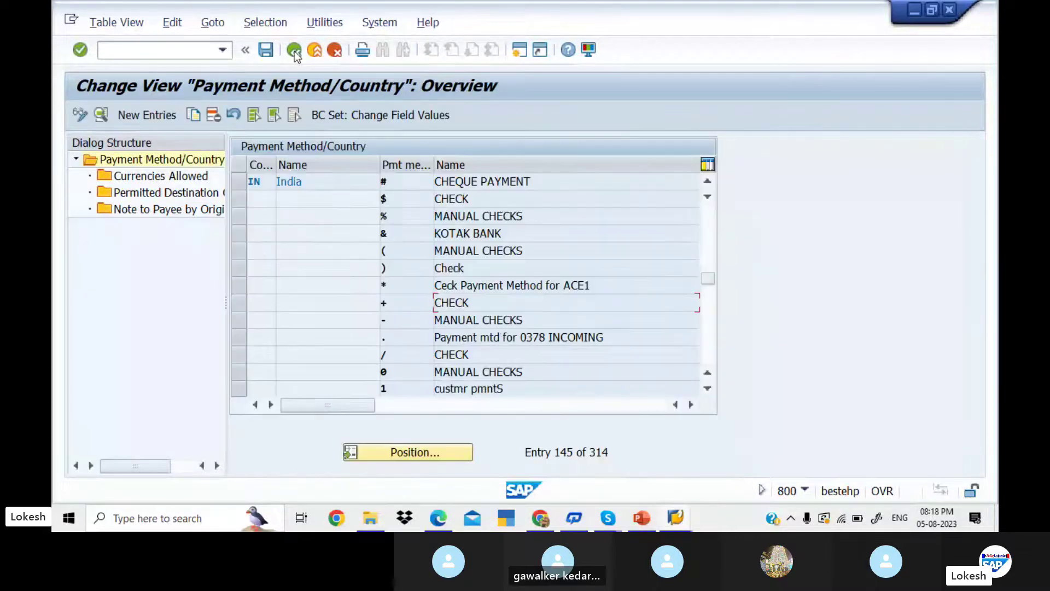
click(294, 51)
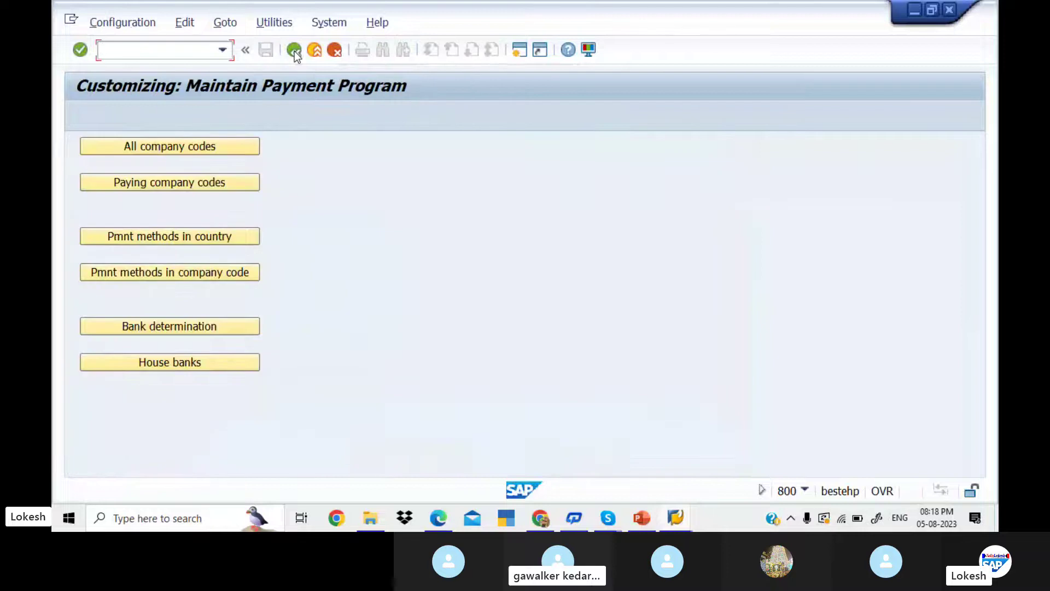
click(222, 274)
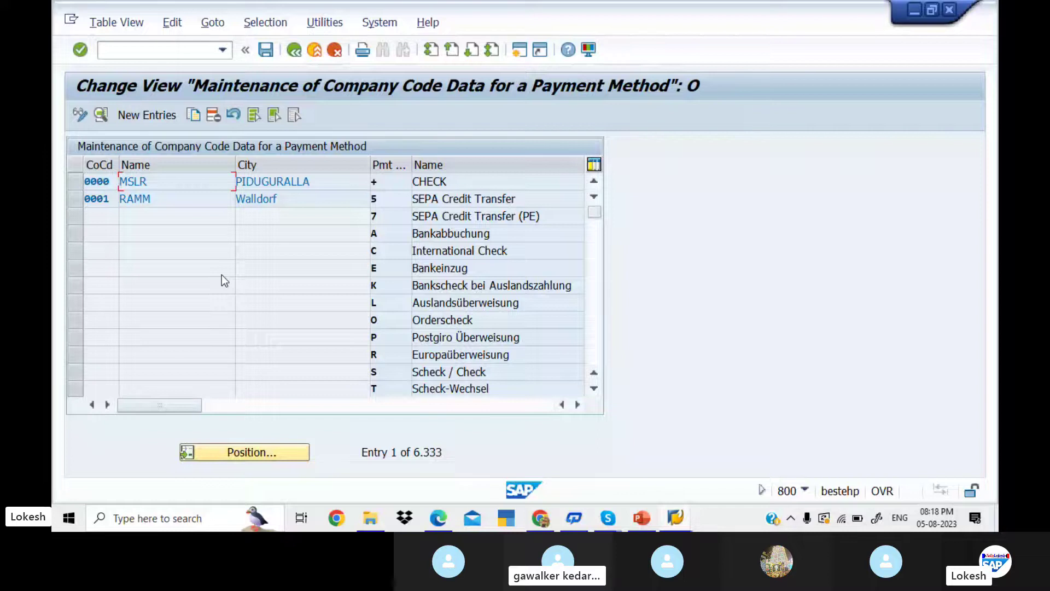
- Create a new KED1 entry for payment method + with minimum amount 100 and maximum 9999999
click(165, 120)
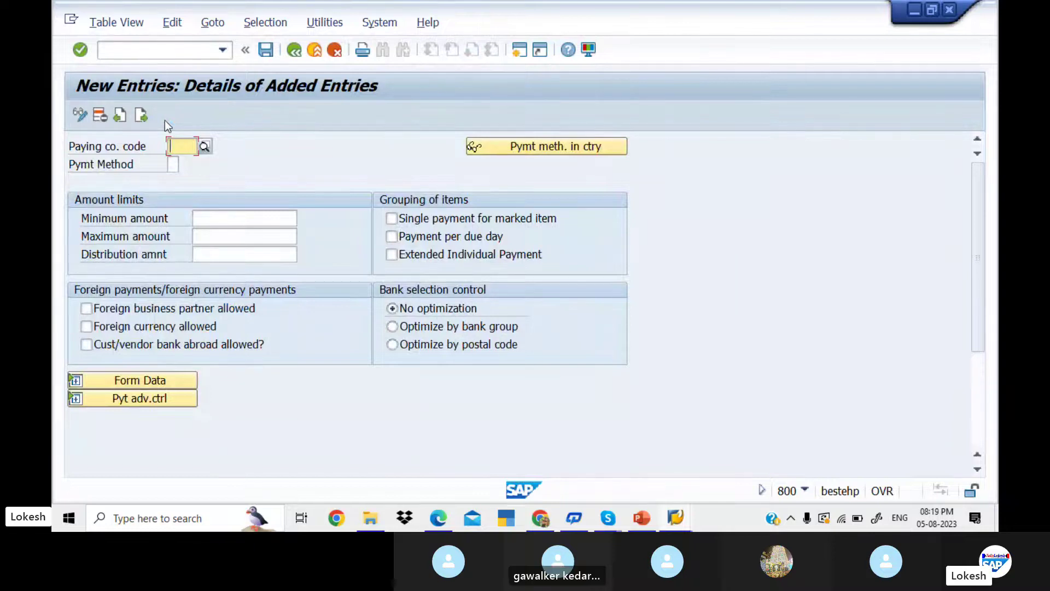
text(KED1)
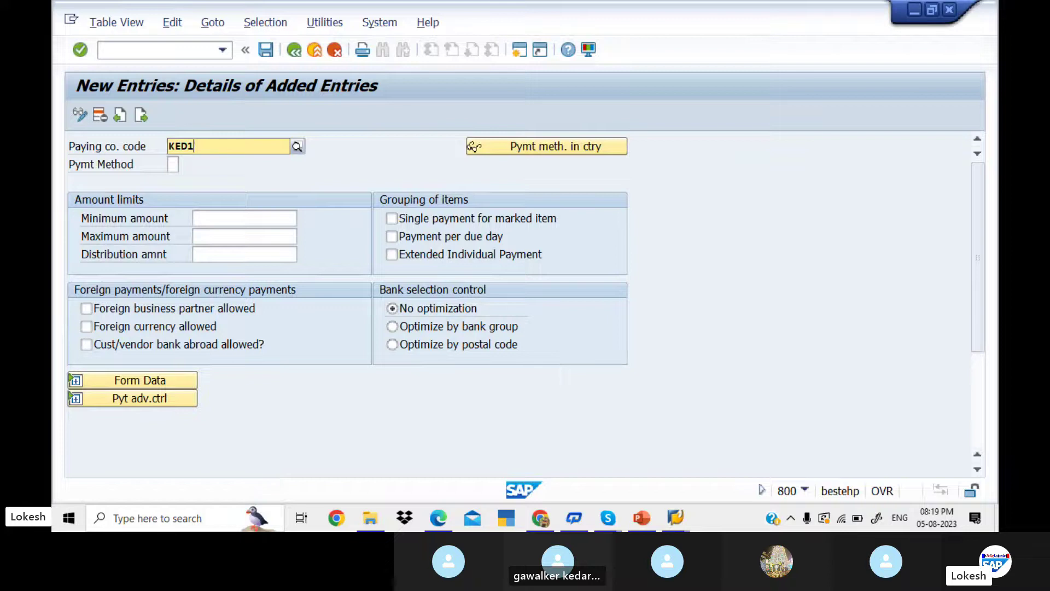
click(173, 163)
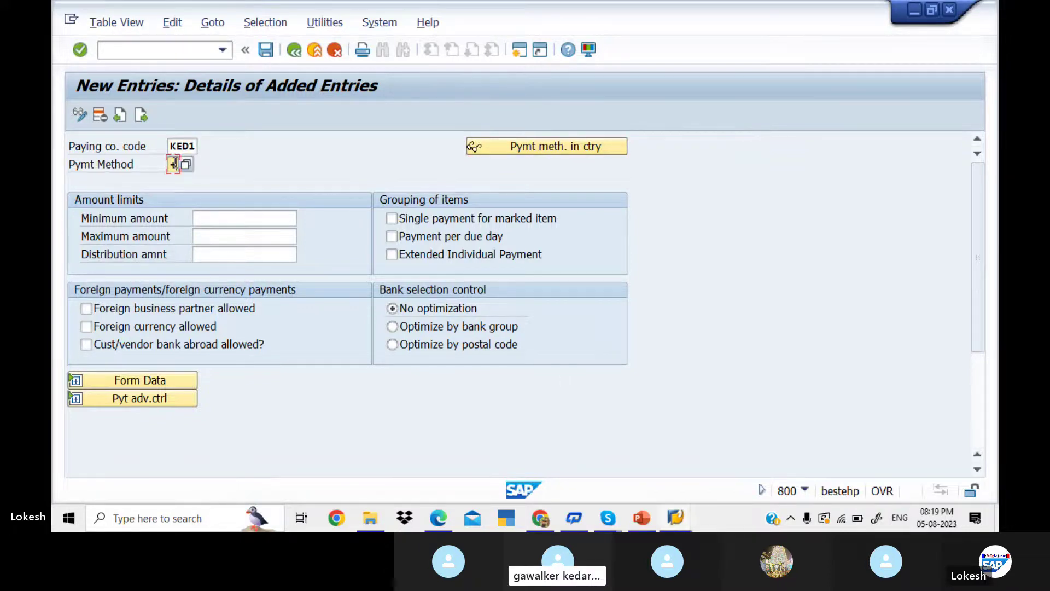
click(230, 217)
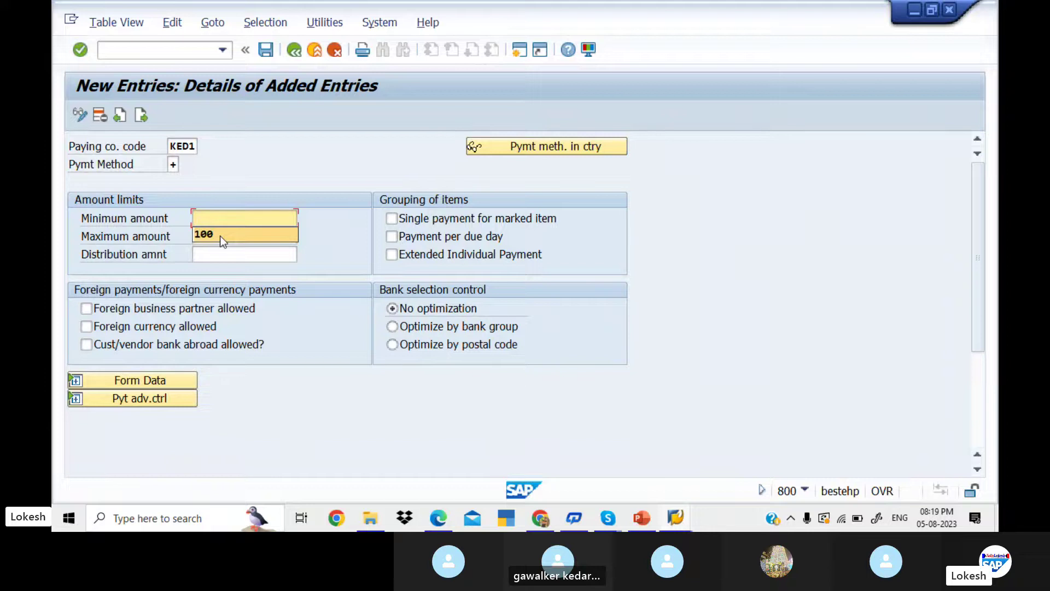
key(ctrl+x)
key(shift+Tab)
key(ctrl+v)
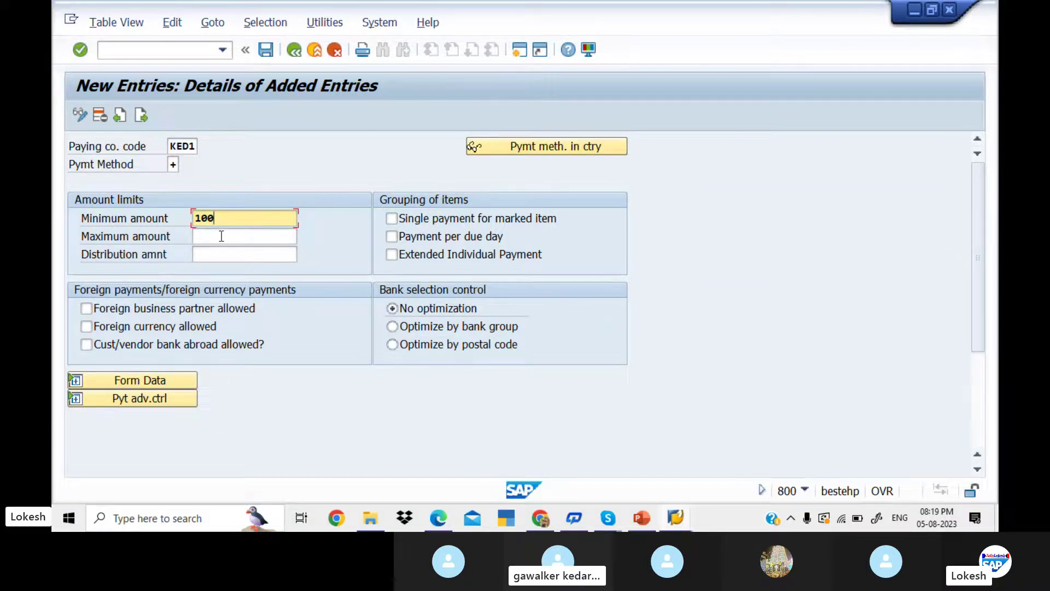
click(222, 235)
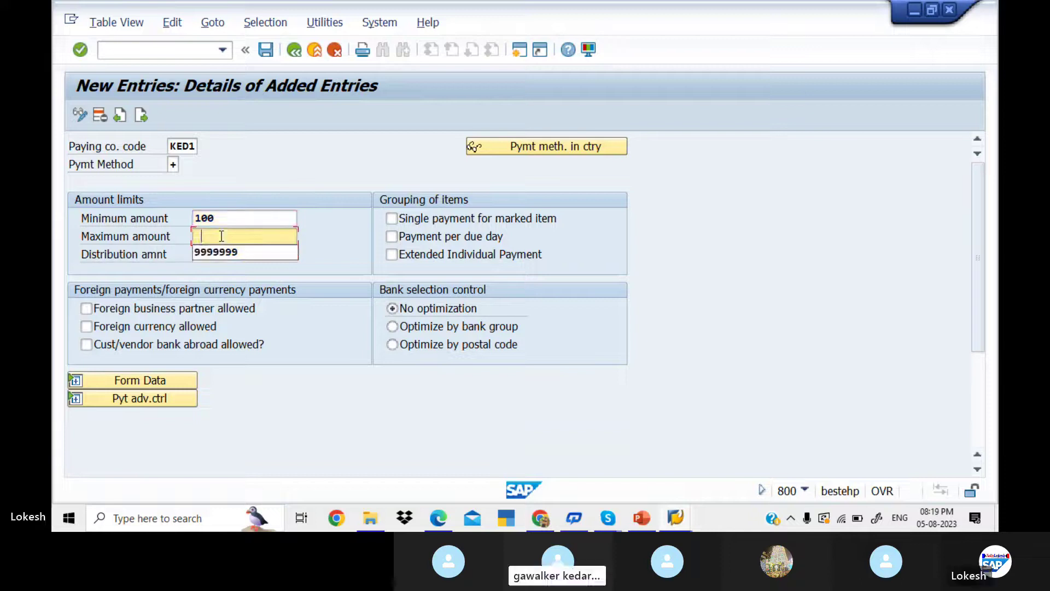
click(235, 251)
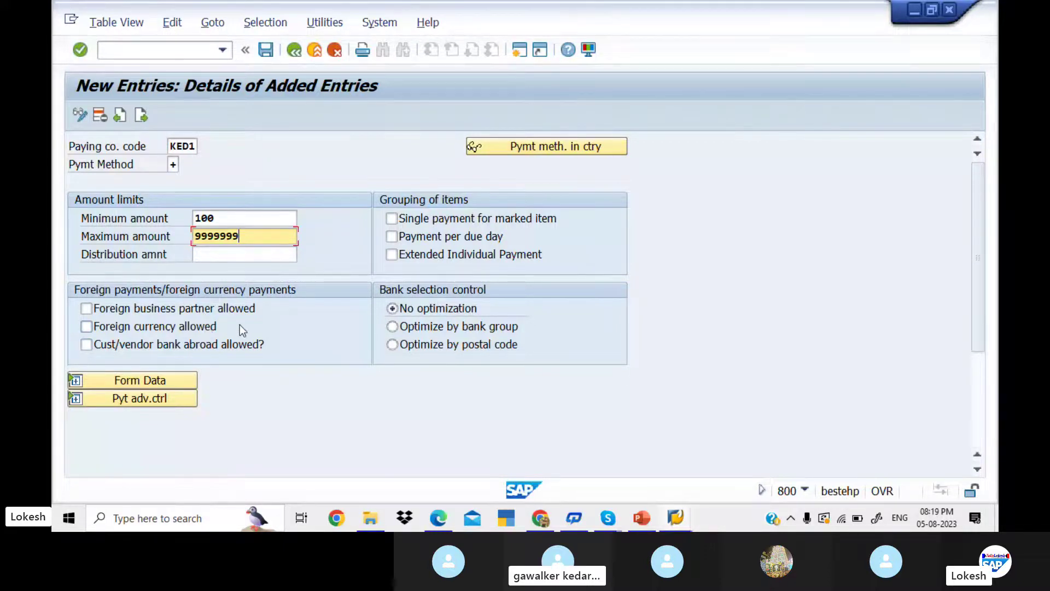
- Allow foreign business partners, foreign currency and customer/vendor banks abroad for this method
click(91, 310)
click(88, 327)
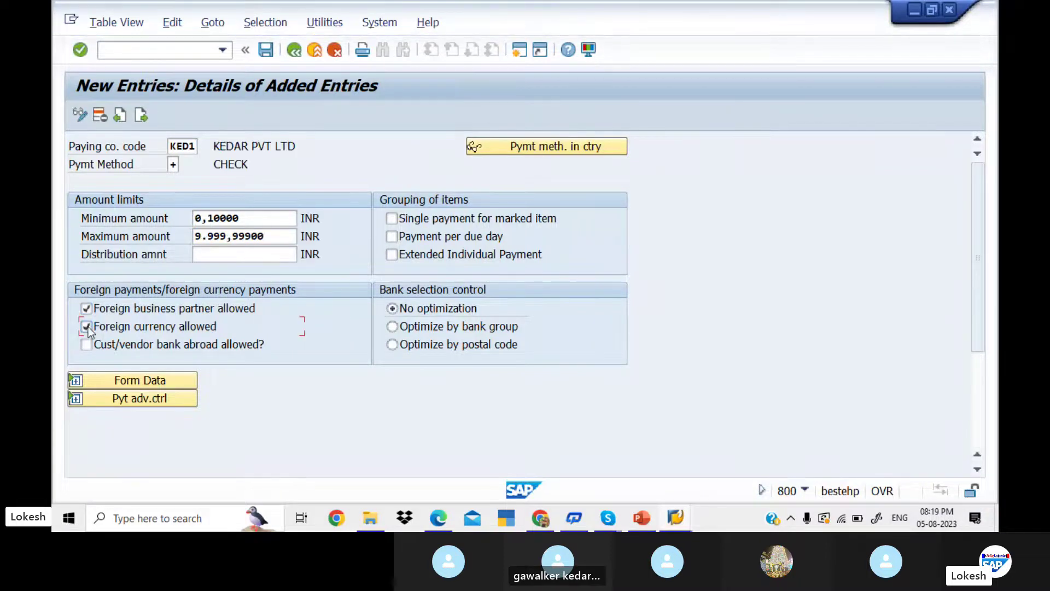
click(87, 344)
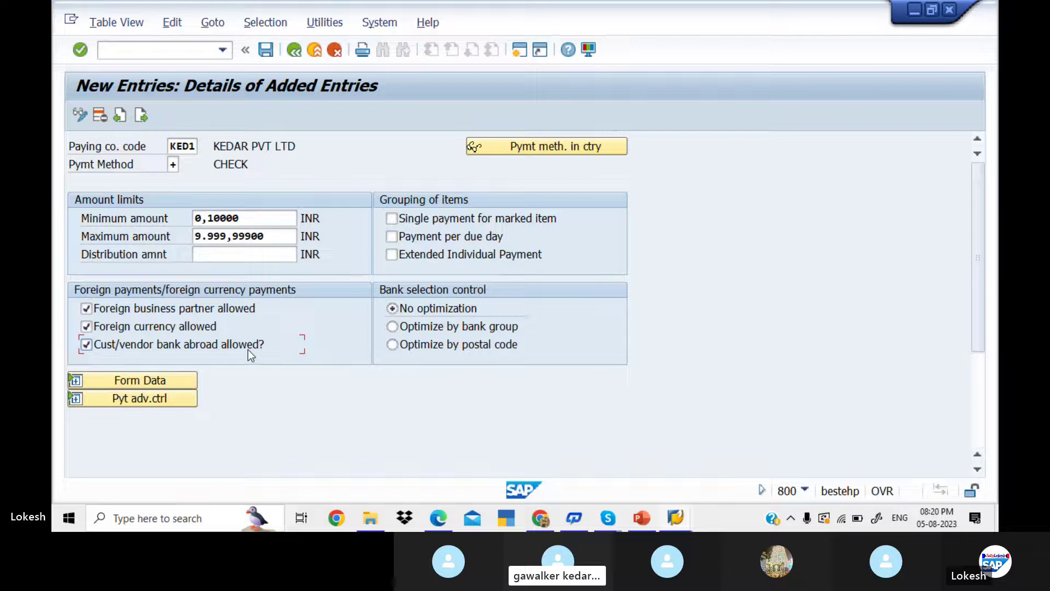
- Set the payment medium form to F110_PRENUM_CHCK and save
click(167, 377)
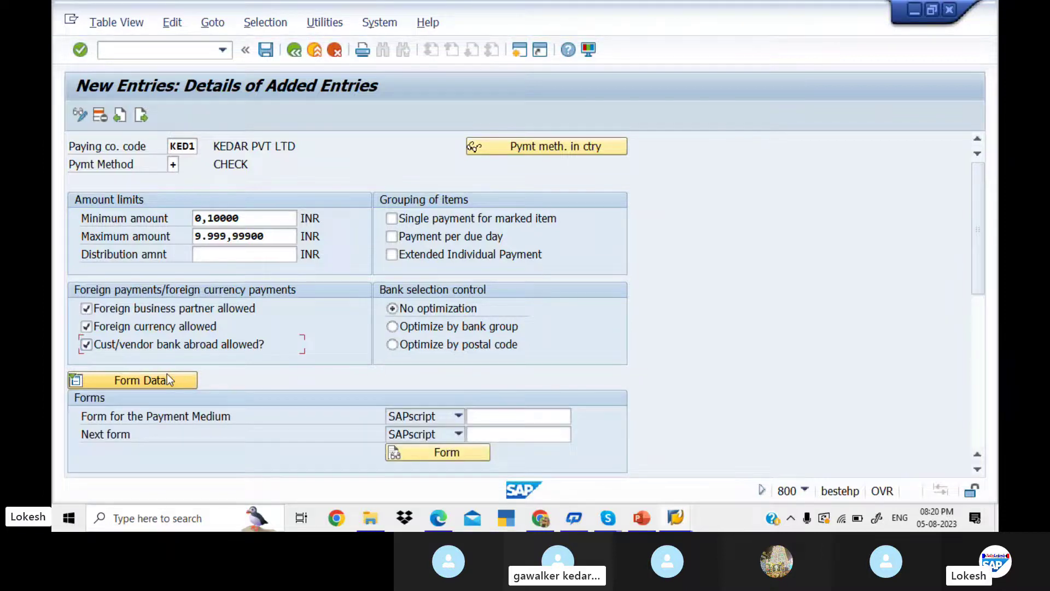
click(482, 414)
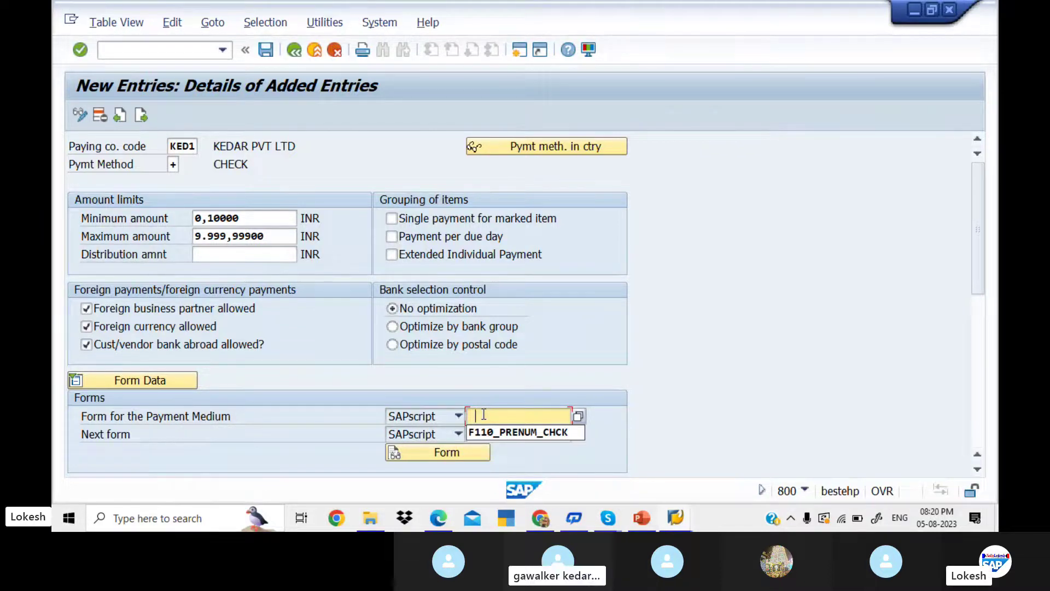
click(526, 432)
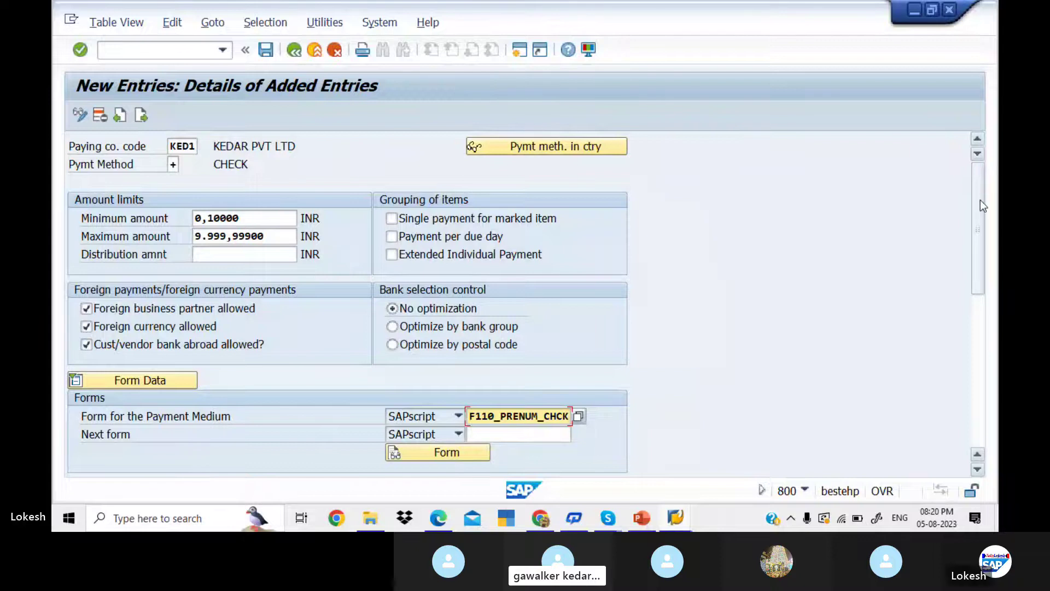
drag(980, 199, 982, 198)
click(268, 50)
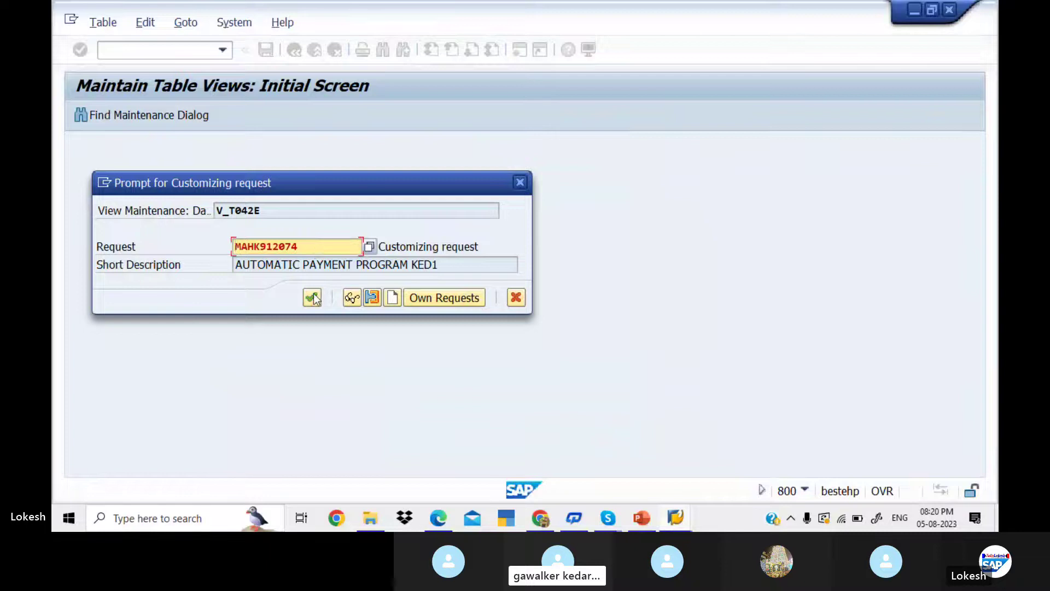
- Confirm customizing request MAHK912074 and return to the Maintain Payment Program start screen
click(312, 298)
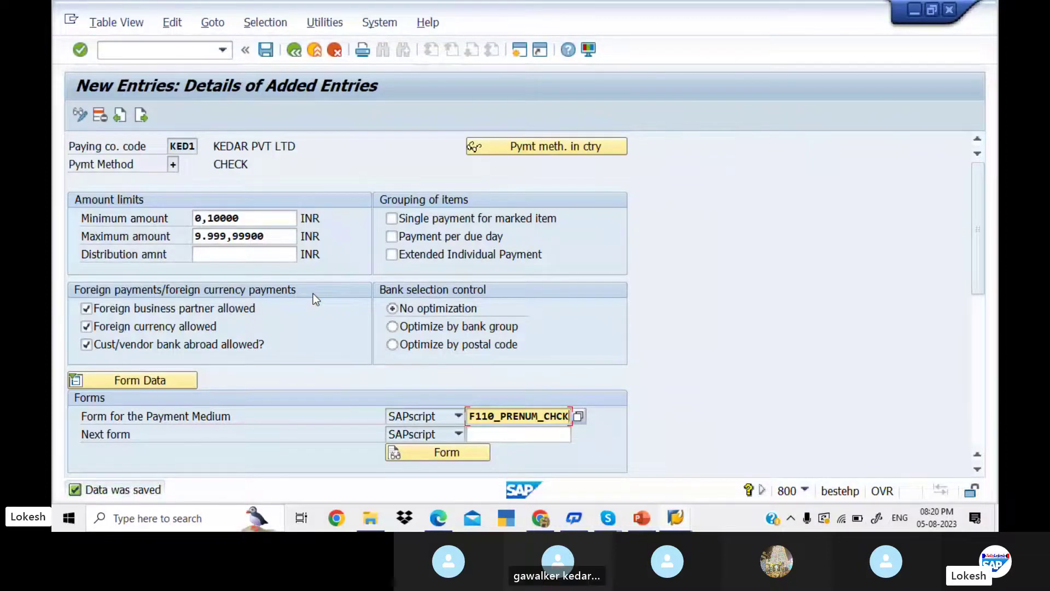
click(295, 51)
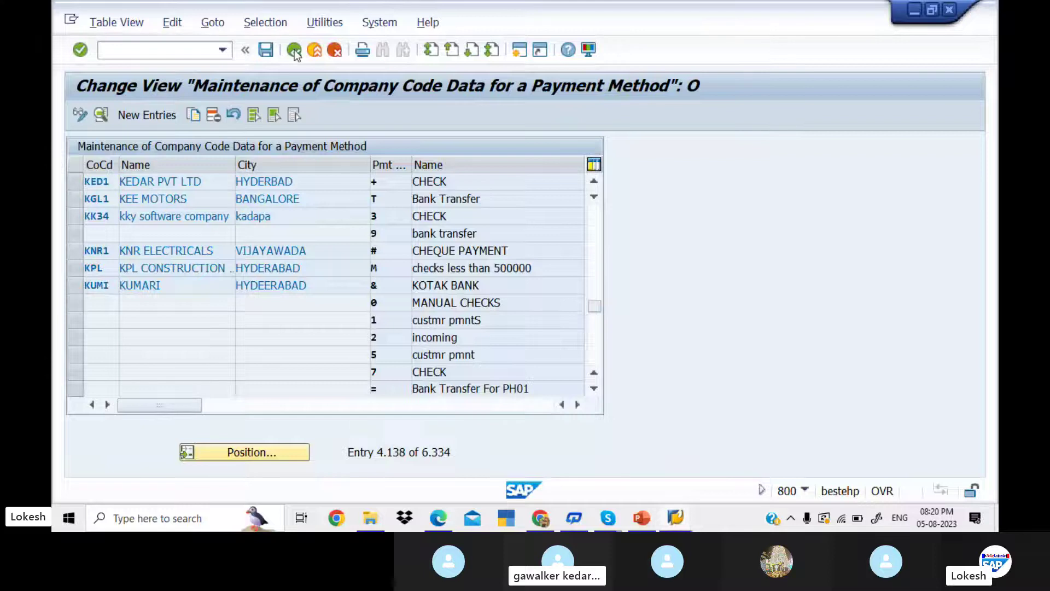
click(294, 50)
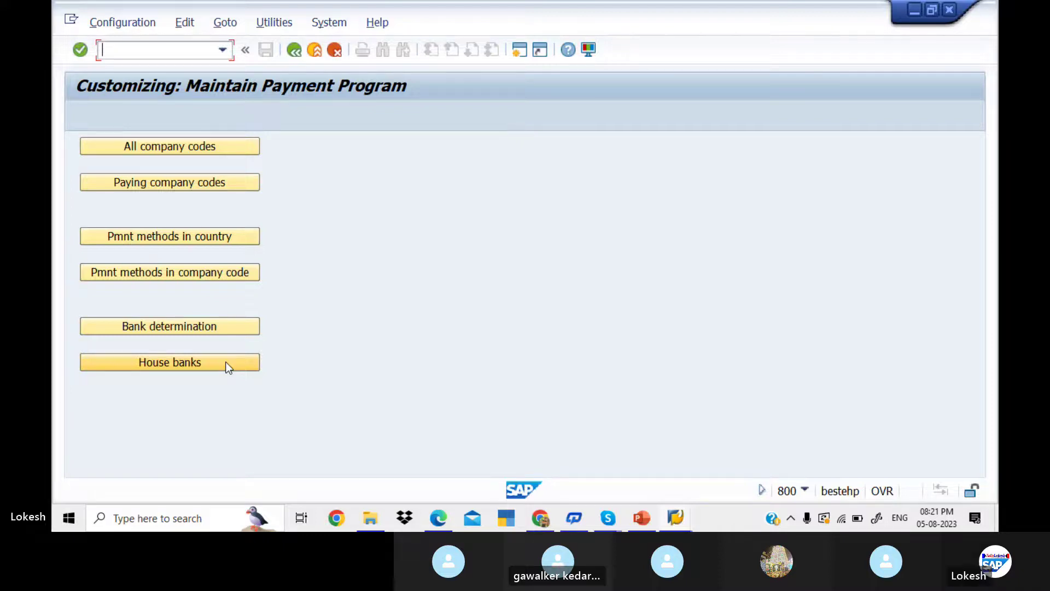
- Open house bank maintenance for company code KED1
click(225, 362)
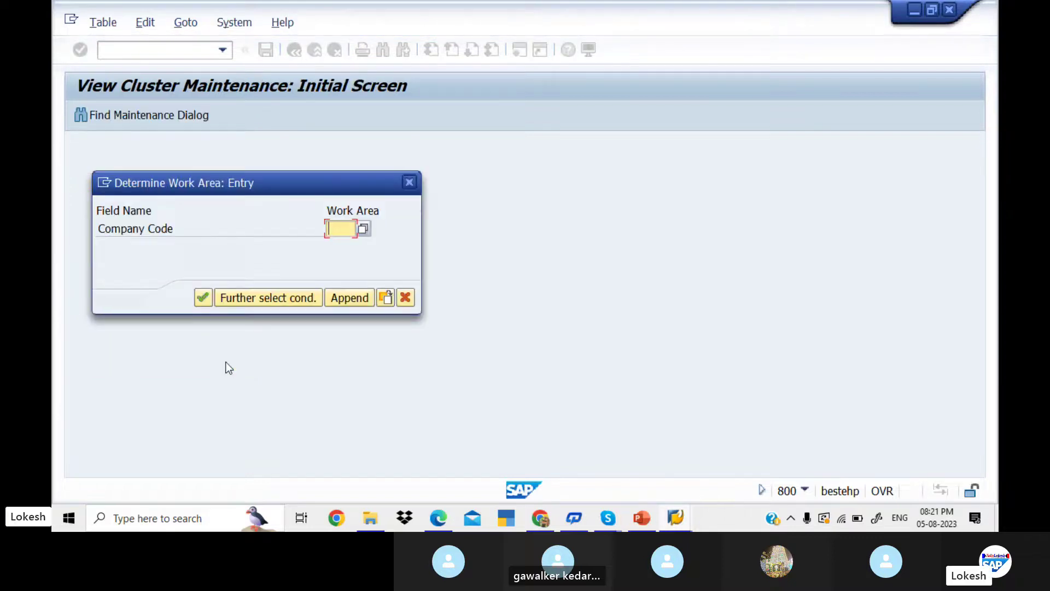
text(KED1)
key(Return)
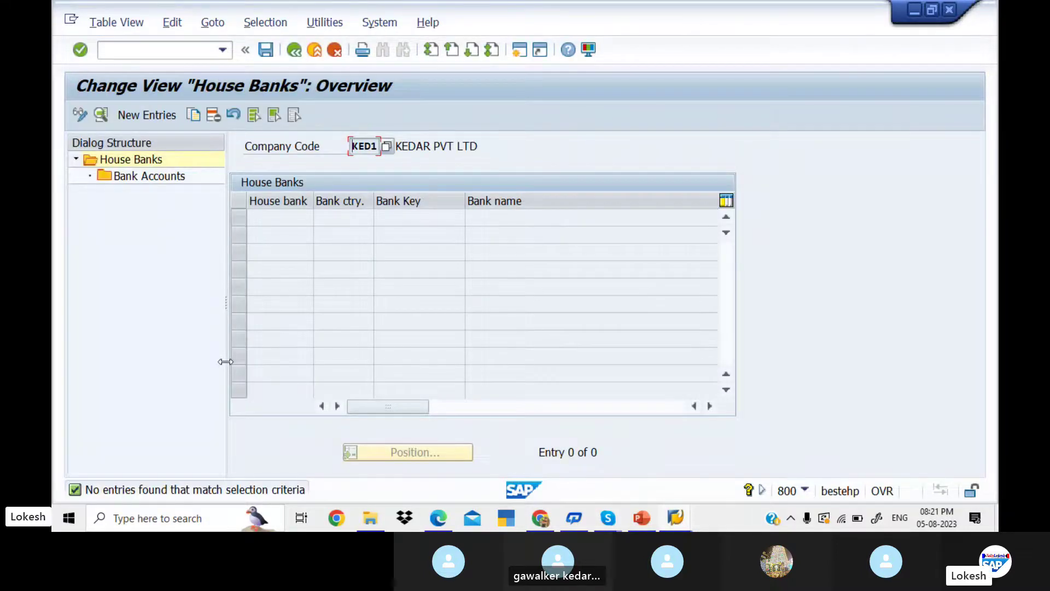
- Add house bank SBI with bank country IN and bank key 741, creating its bank master record
click(164, 116)
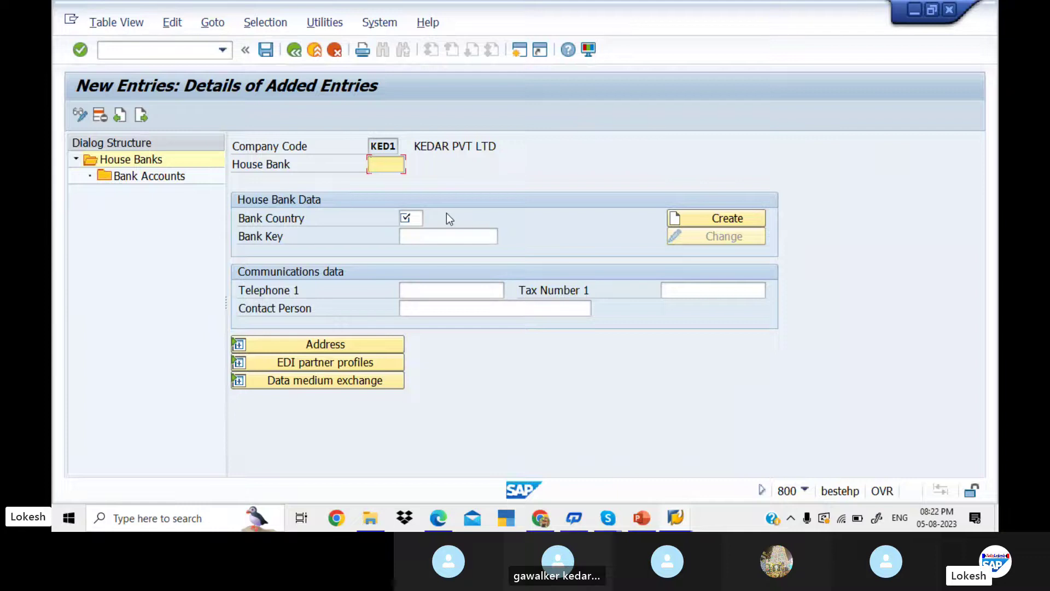
text(SBI)
click(414, 217)
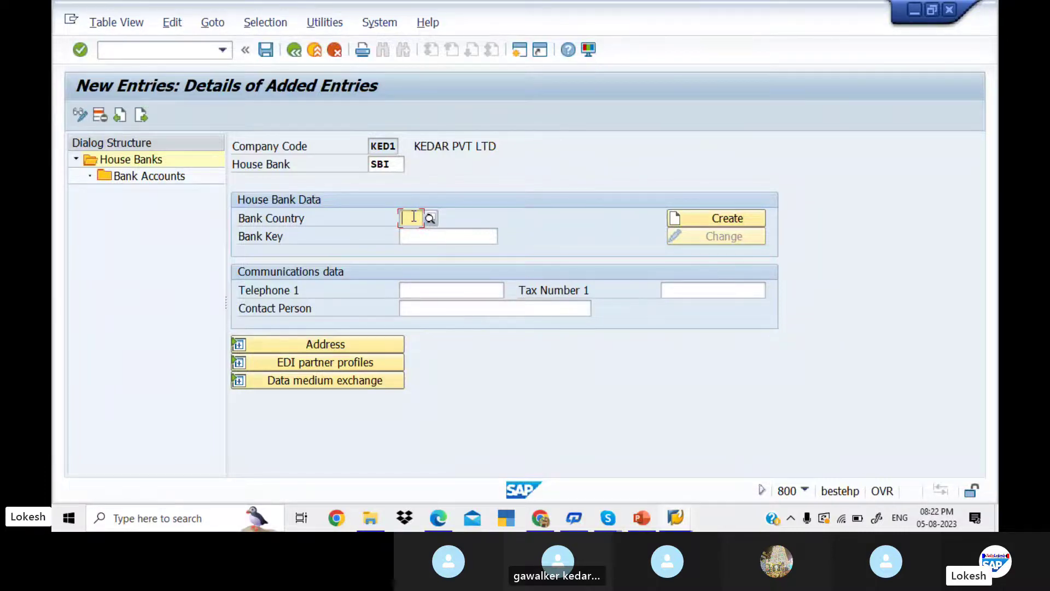
text(IN)
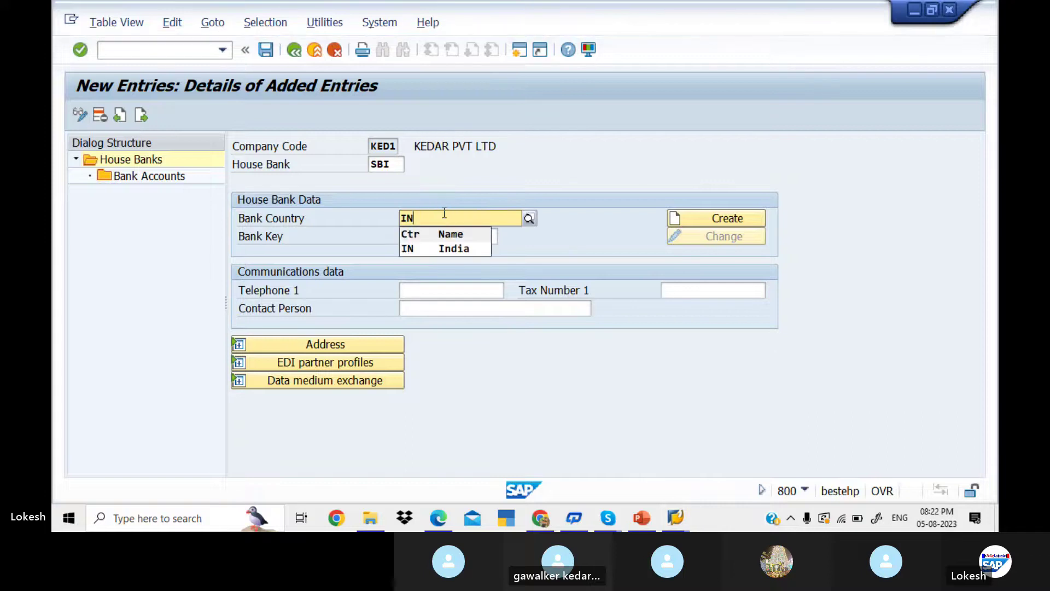
click(431, 251)
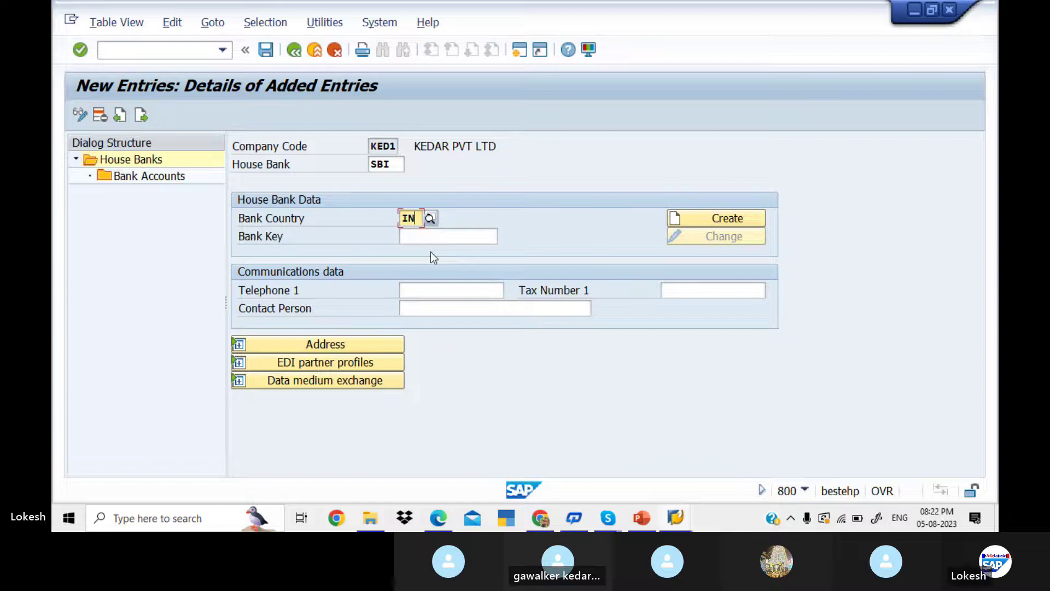
click(414, 238)
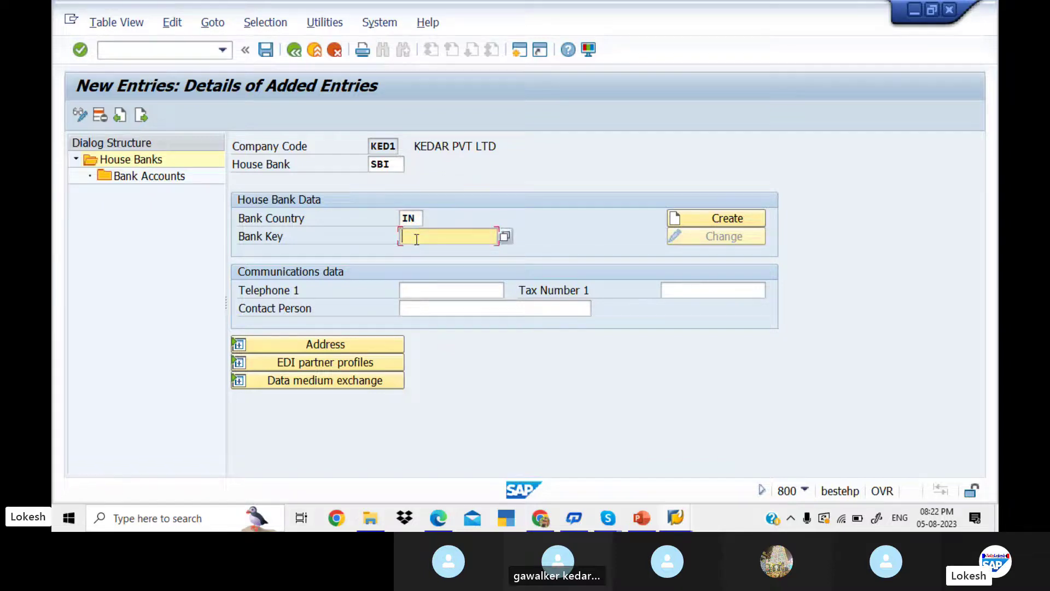
text(741)
click(714, 223)
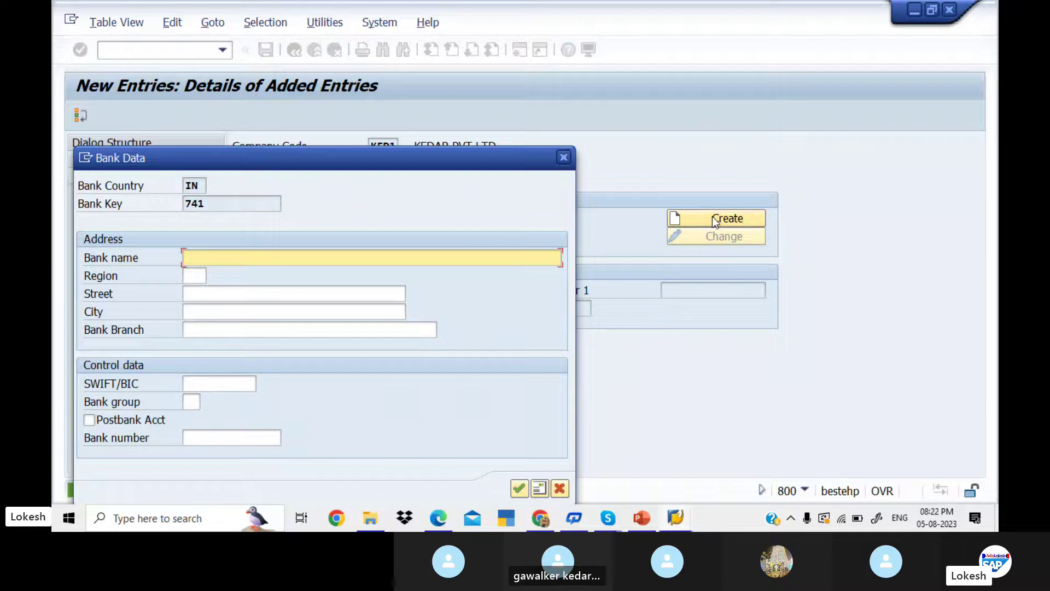
- Record bank key 741 as SBI BANK, region 01, street 7 ROADS, city and branch KADAPA
text(SBI BANK)
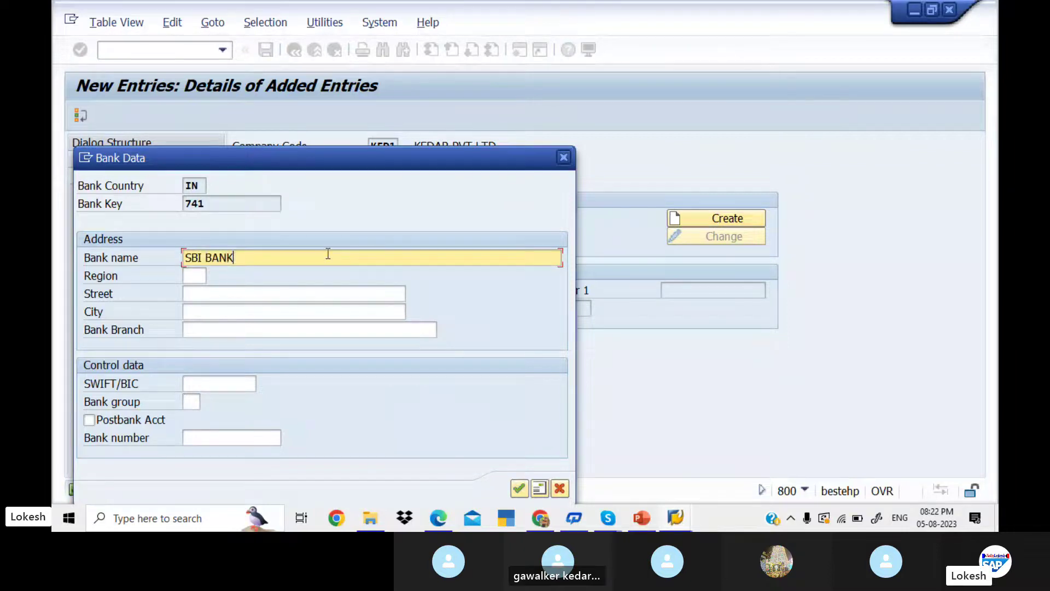
click(195, 277)
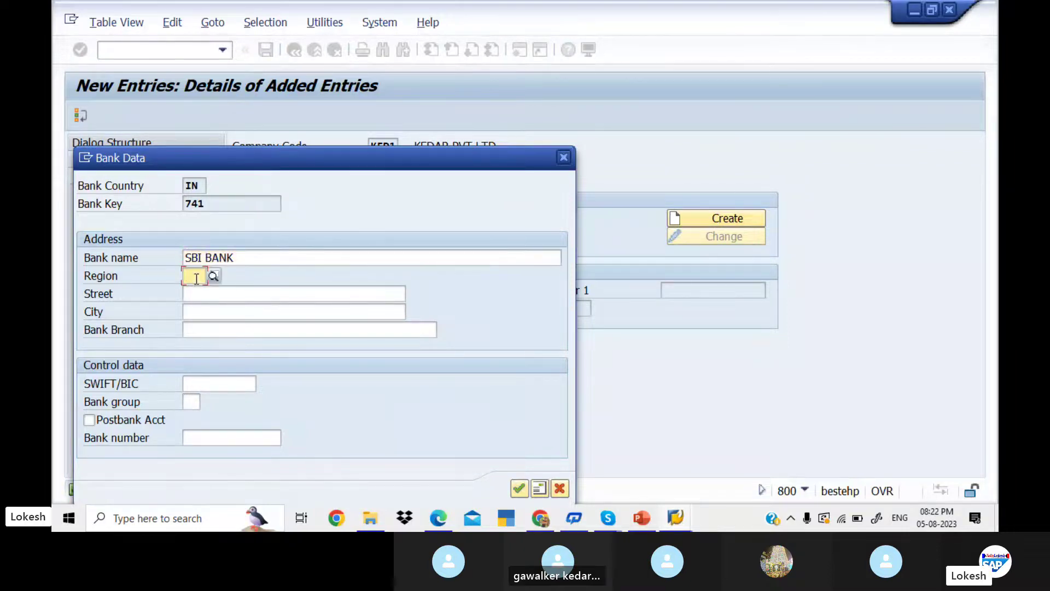
text(01)
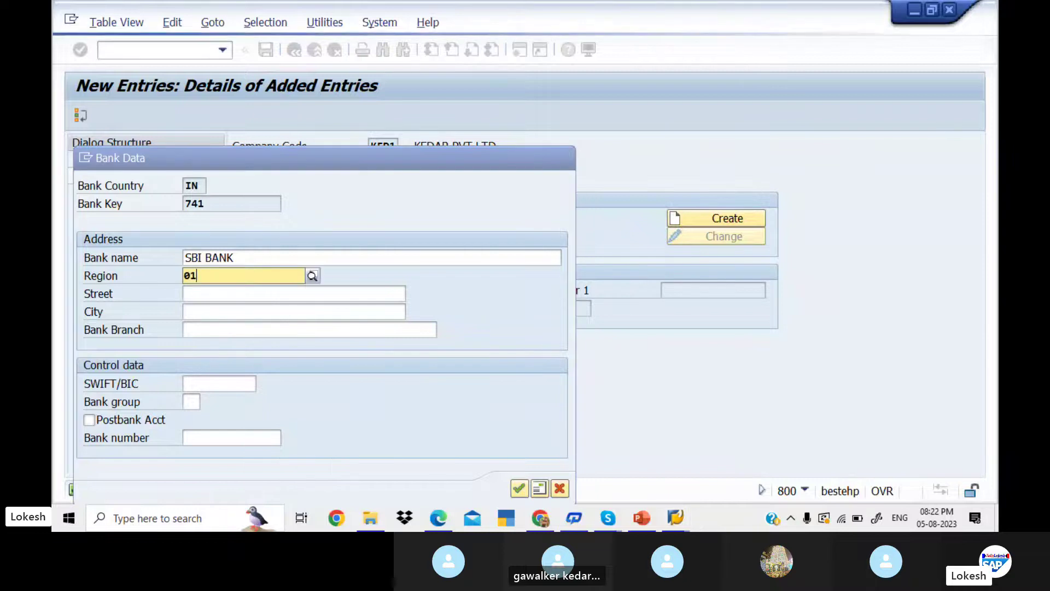
click(217, 306)
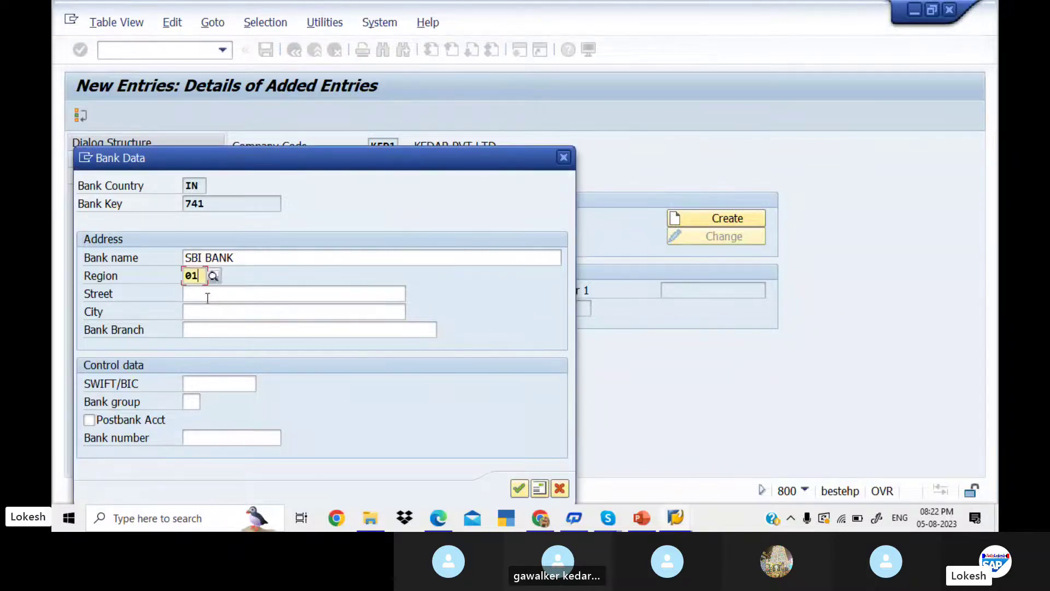
click(207, 296)
text(7)
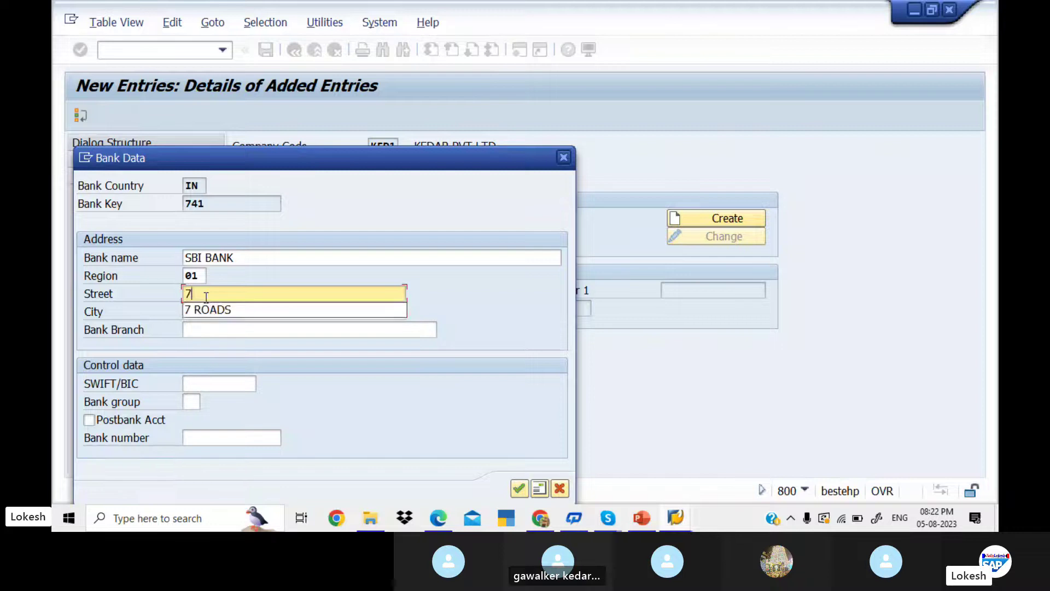
click(219, 310)
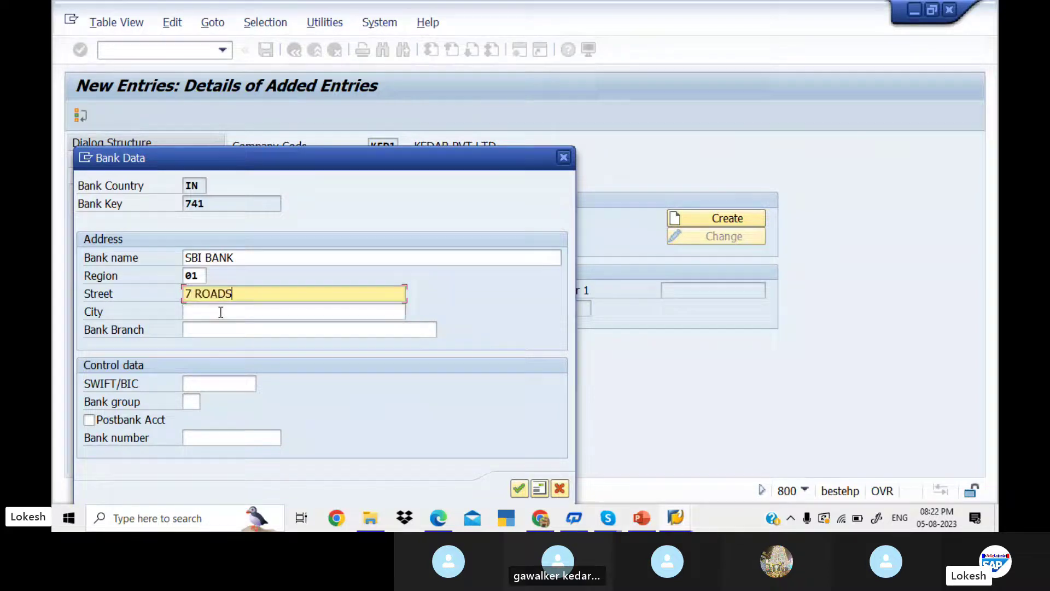
click(220, 312)
text(KADAPA)
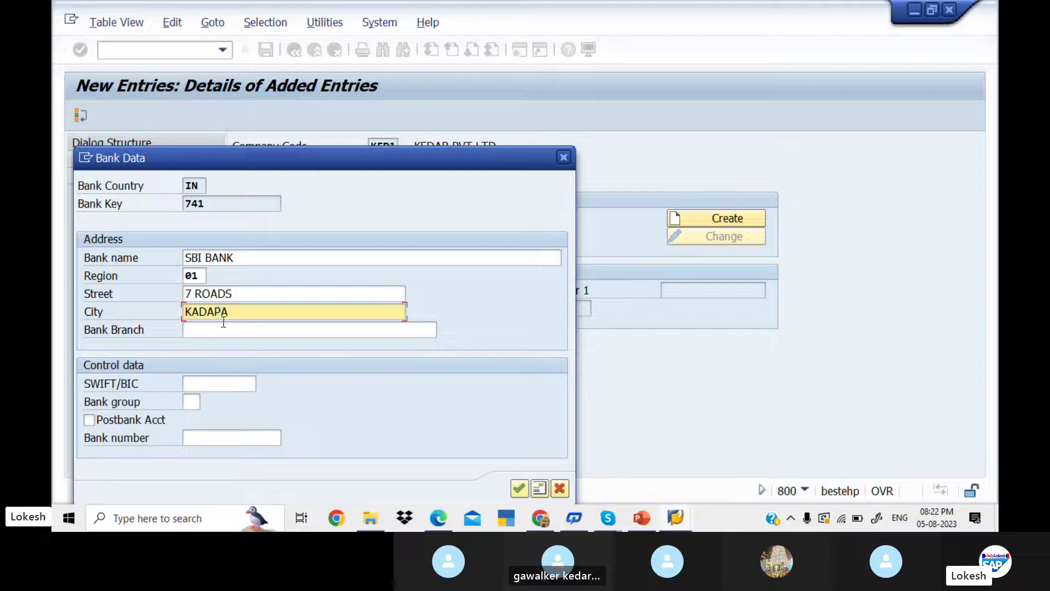
click(227, 328)
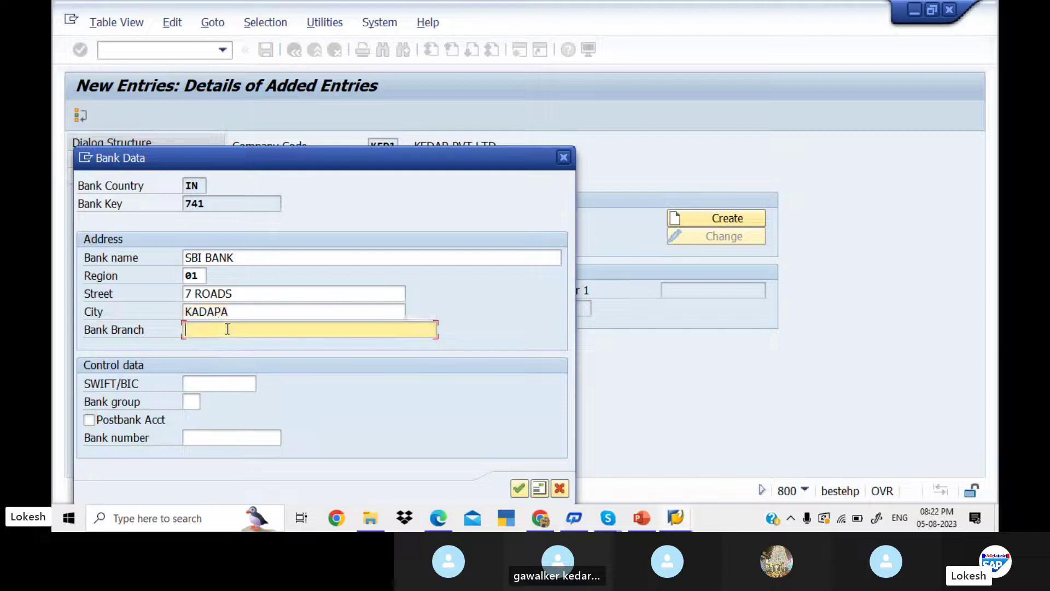
text(KADAPA)
click(215, 381)
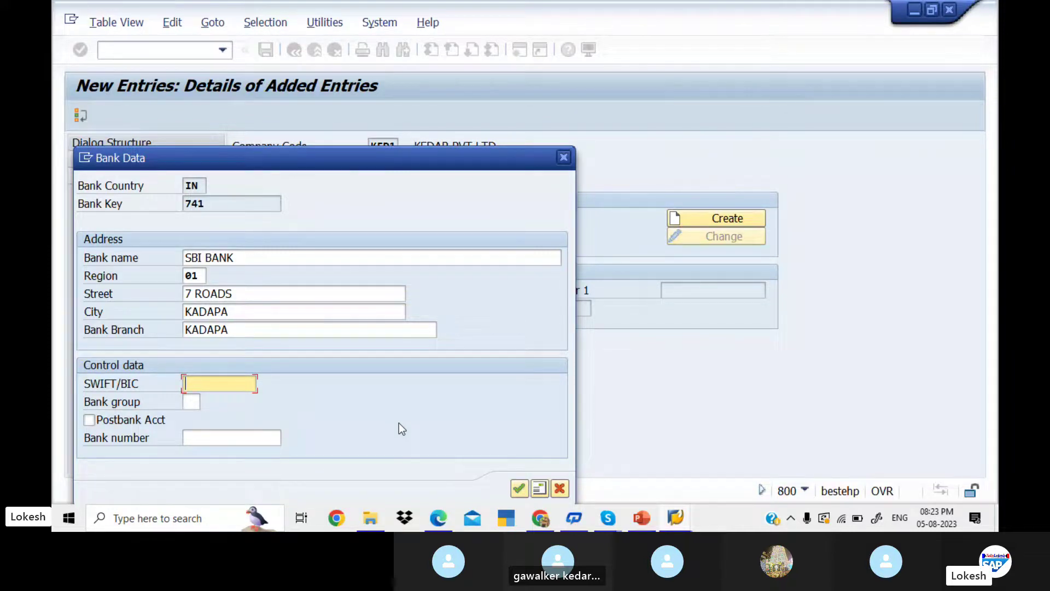
click(518, 492)
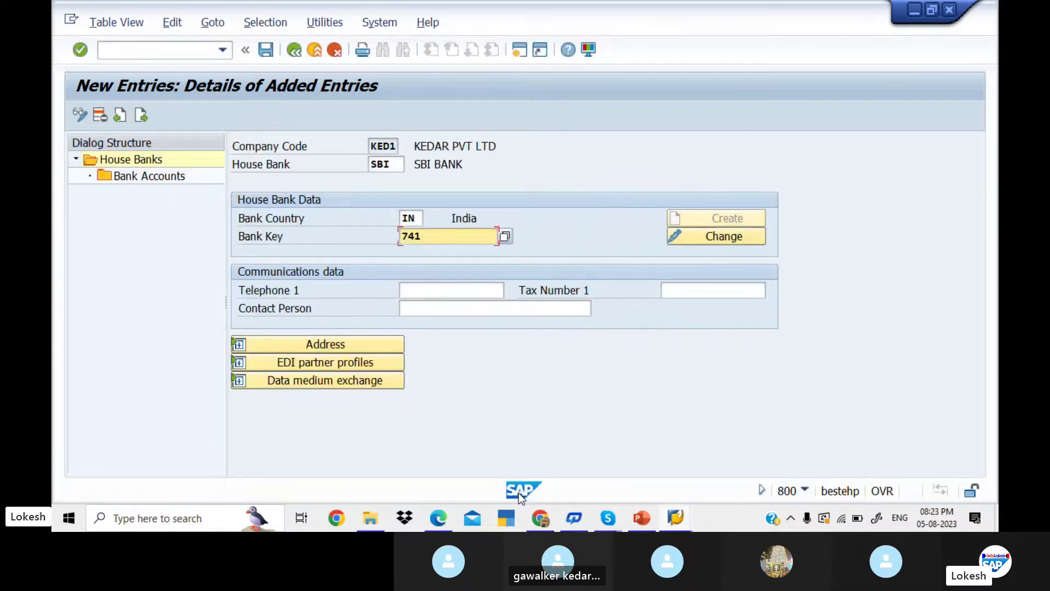
- Give house bank SBI a telephone number and contact person, then save it under the customizing request
click(456, 290)
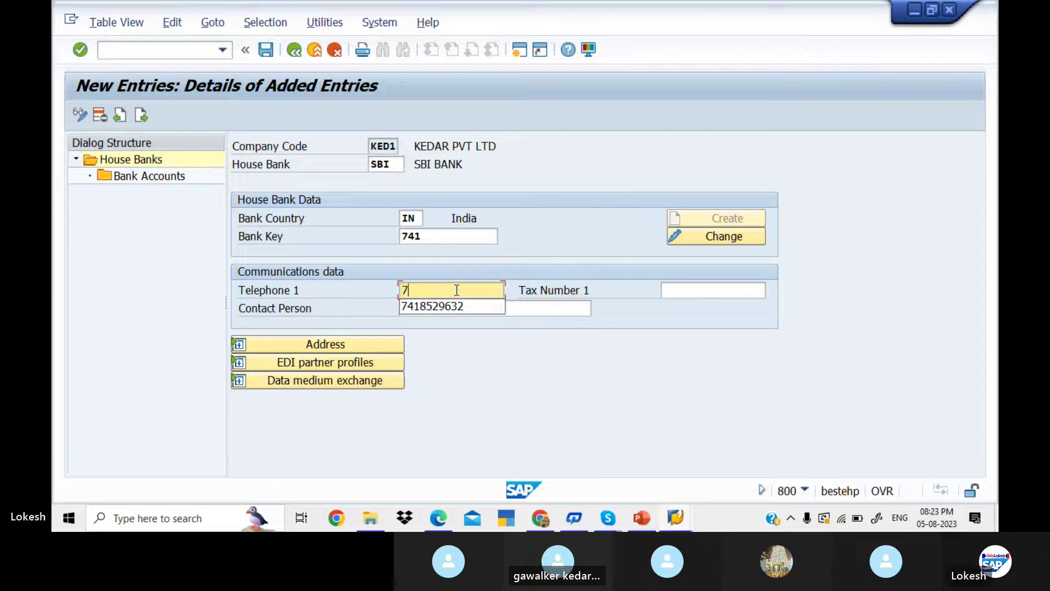
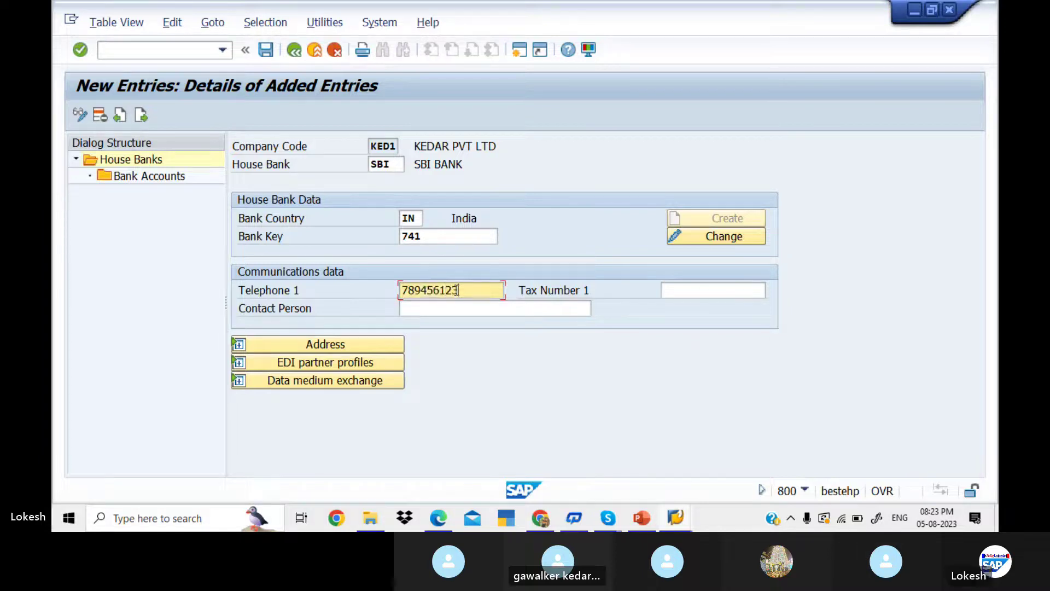
click(498, 310)
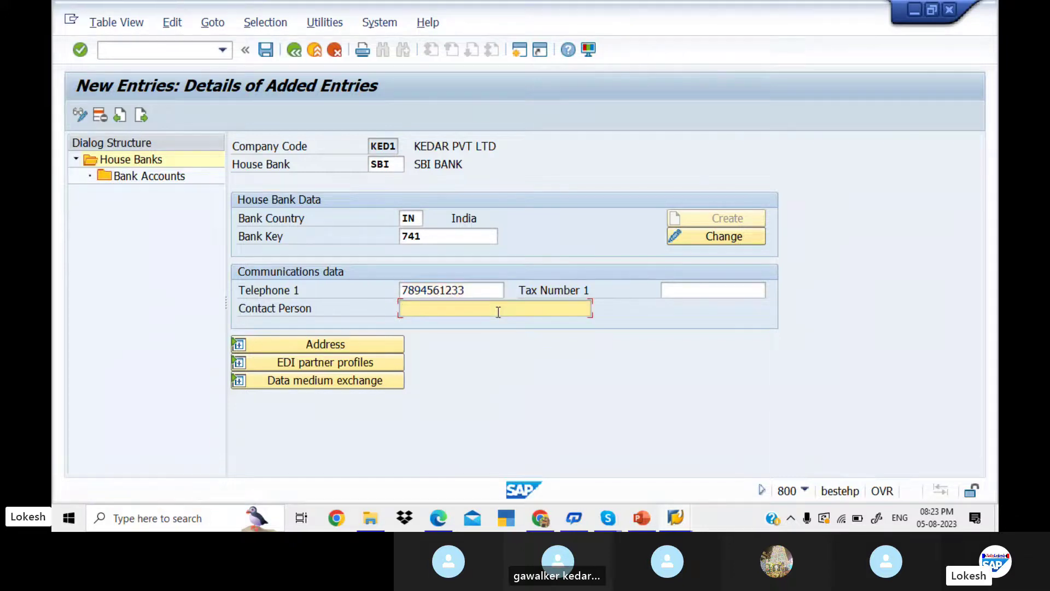
text(MR.RAKESH)
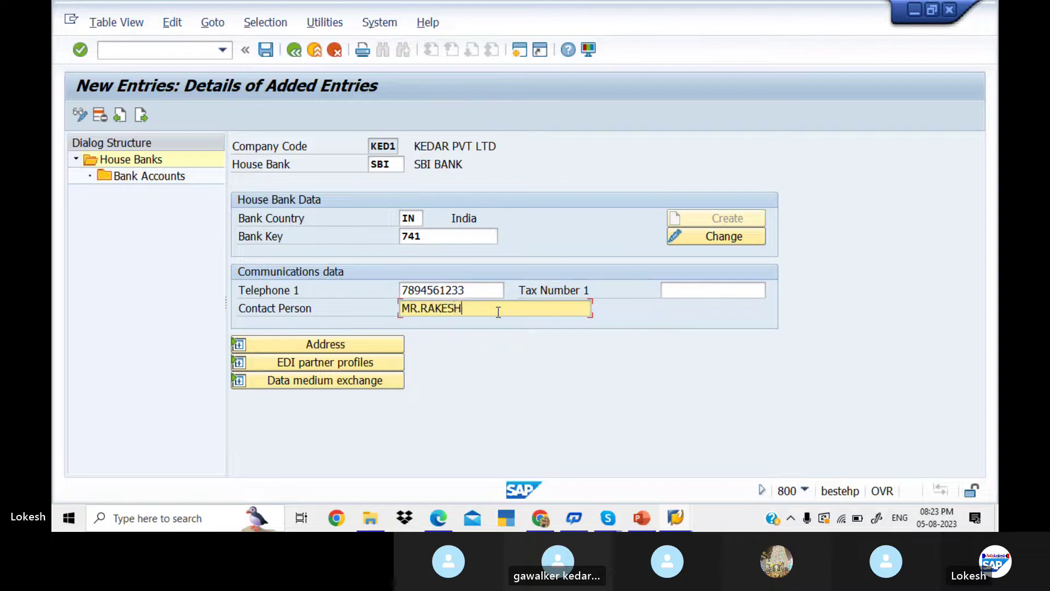
click(366, 343)
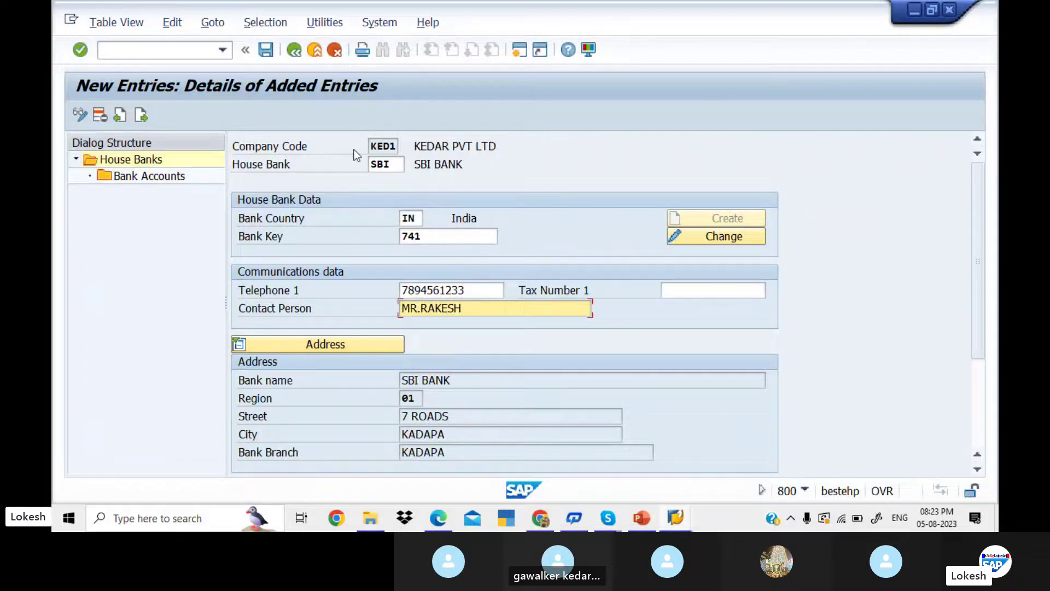
click(268, 52)
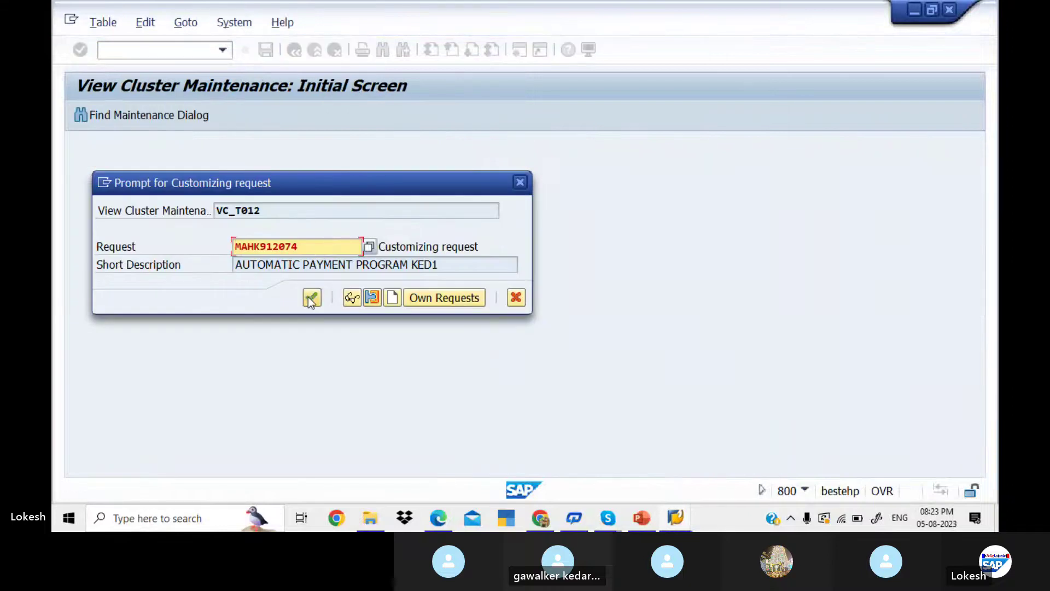
click(311, 298)
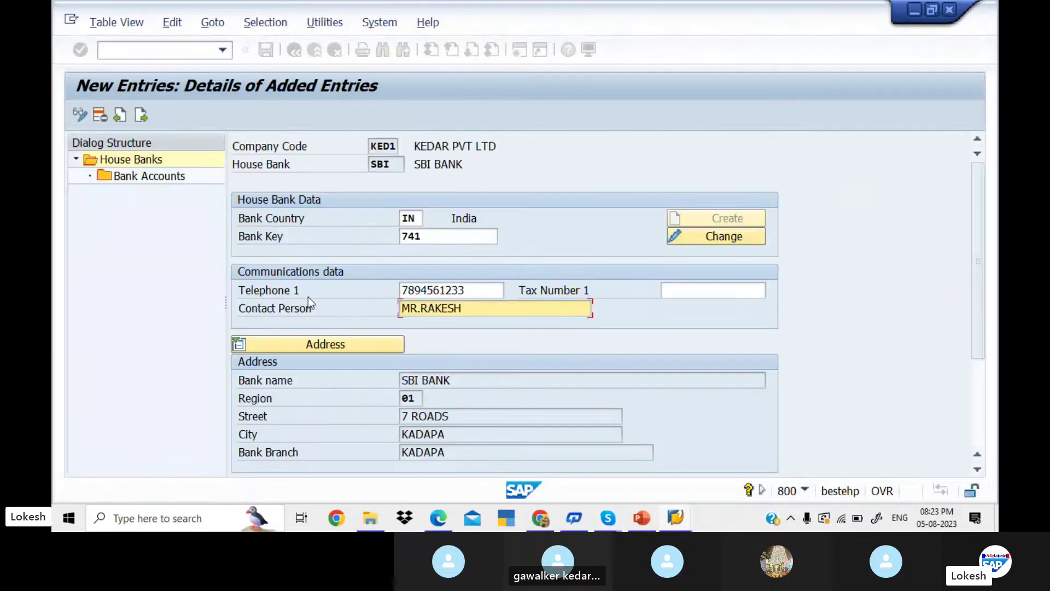
- Create bank account SBI1, 'SBI BANK FOR KED1', with its bank and alternative account numbers
double_click(178, 176)
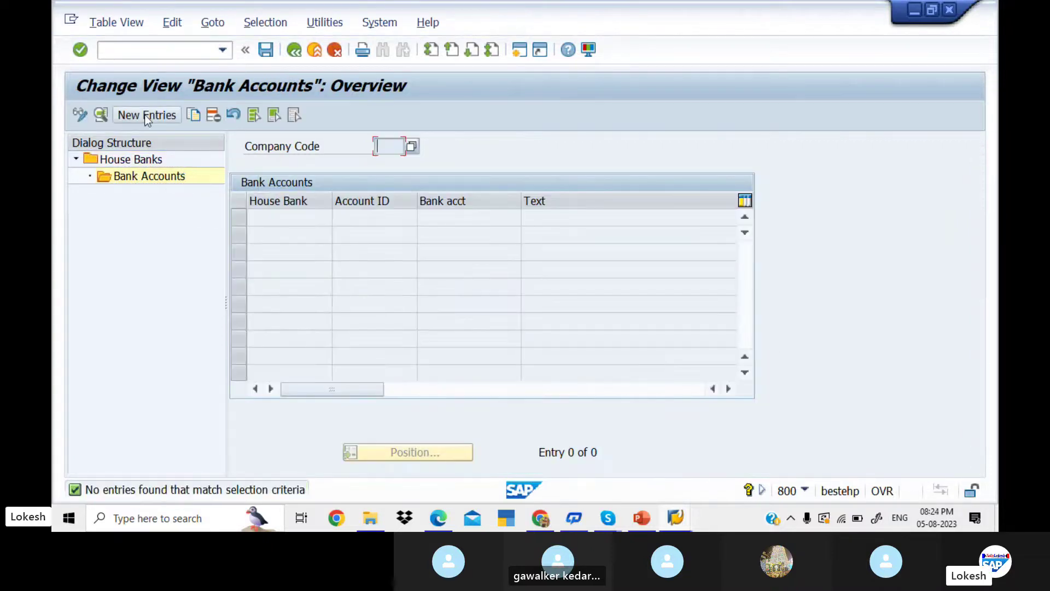
click(144, 115)
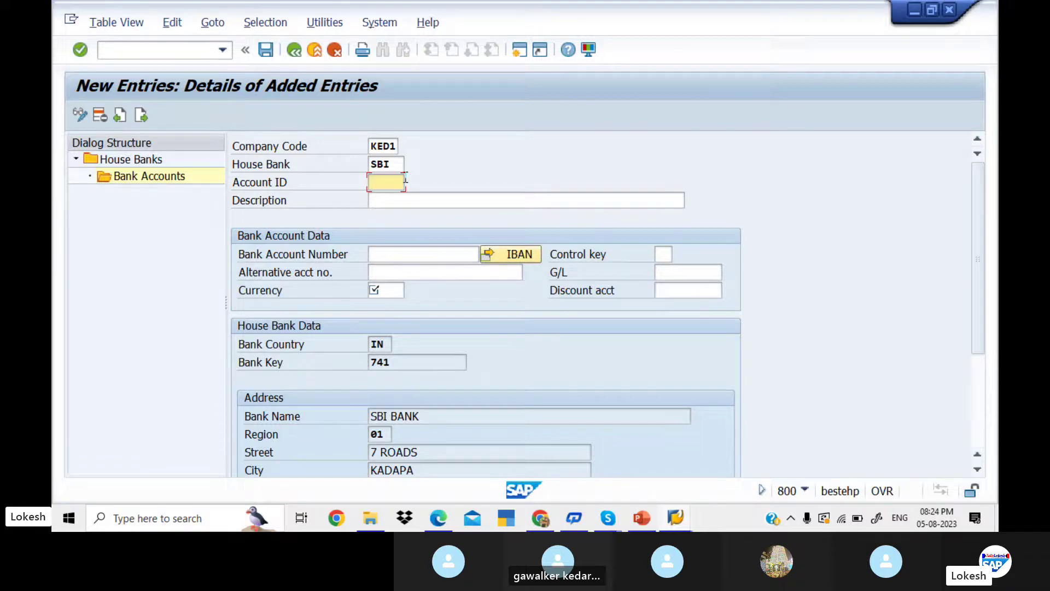
text(SBI1)
click(428, 200)
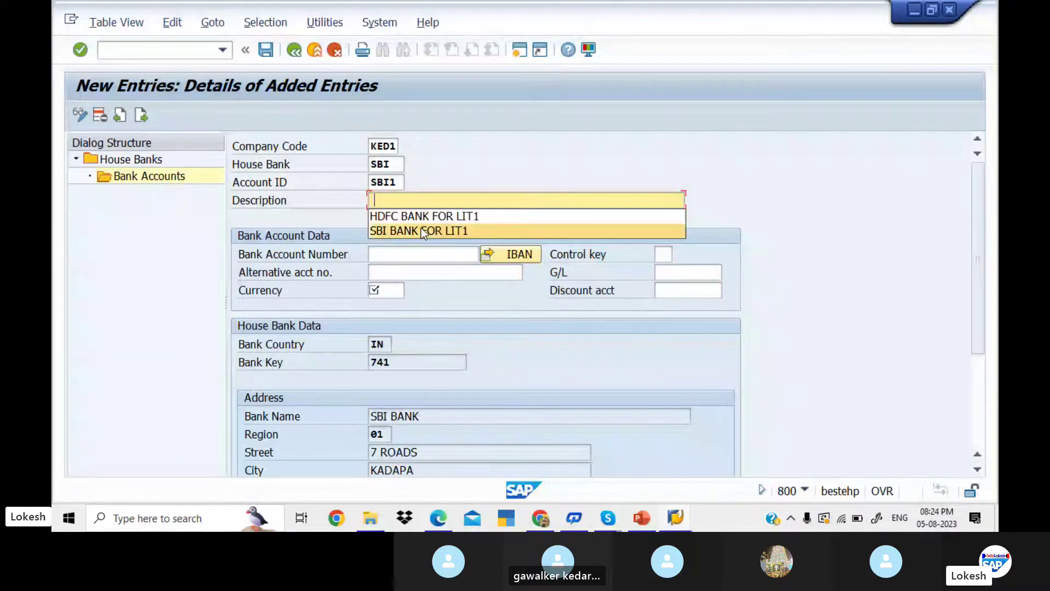
text(SBI BANK FOR KED1)
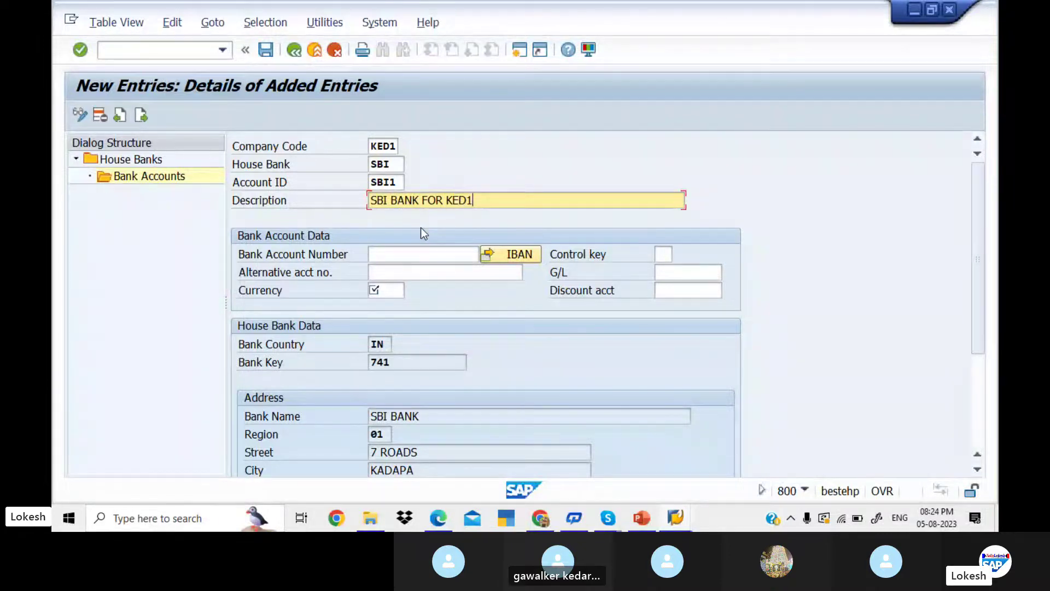
click(417, 256)
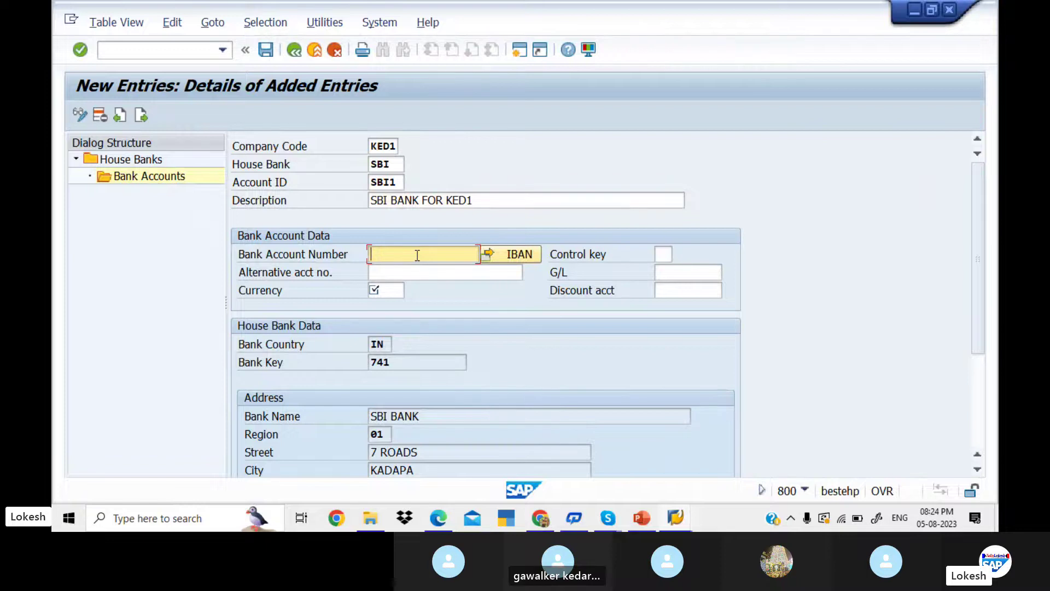
text(789456123)
key(Tab)
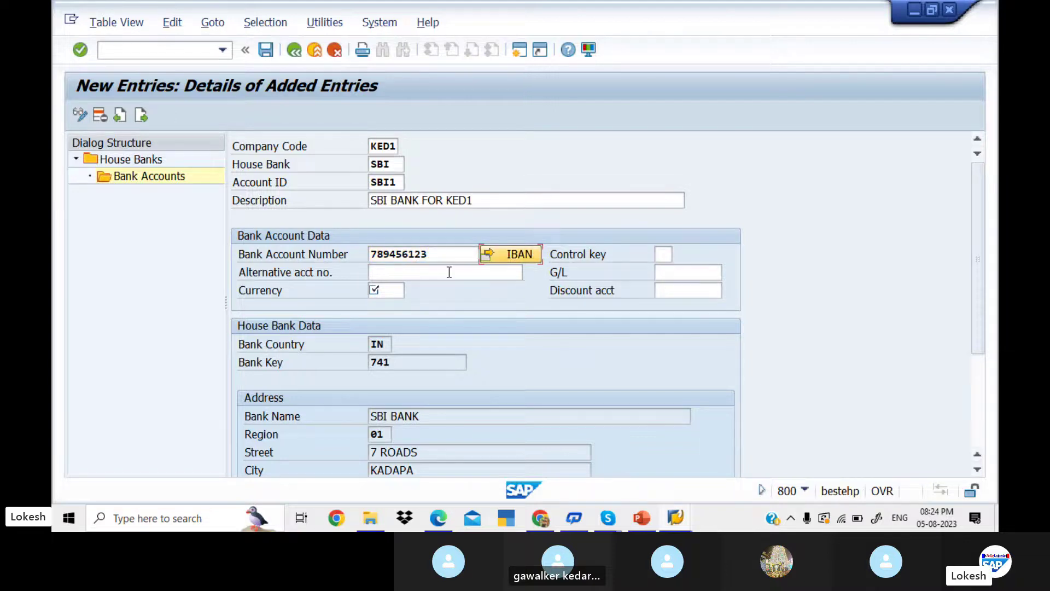
click(429, 272)
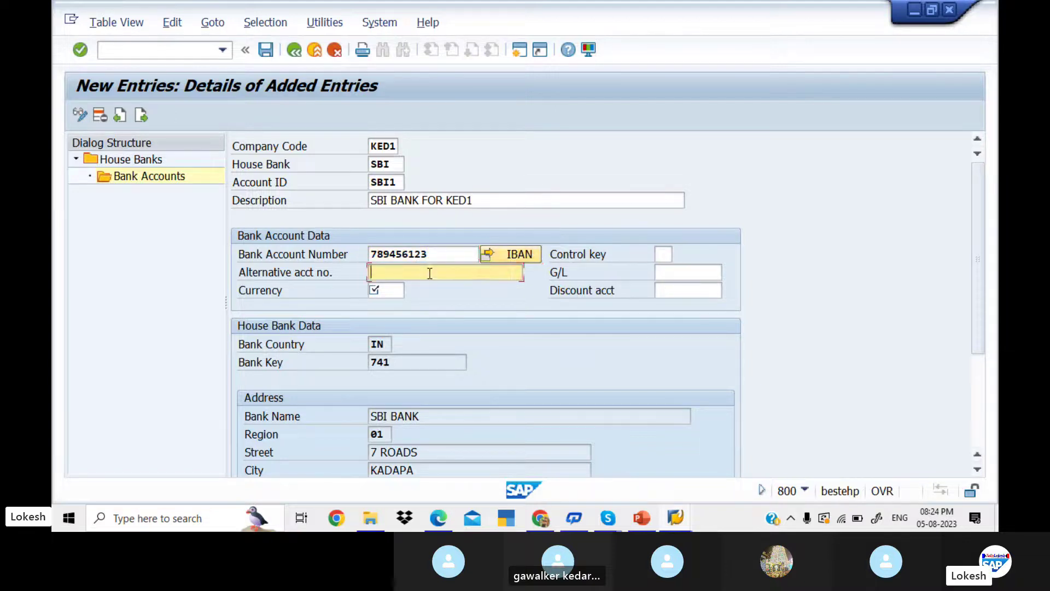
text(741)
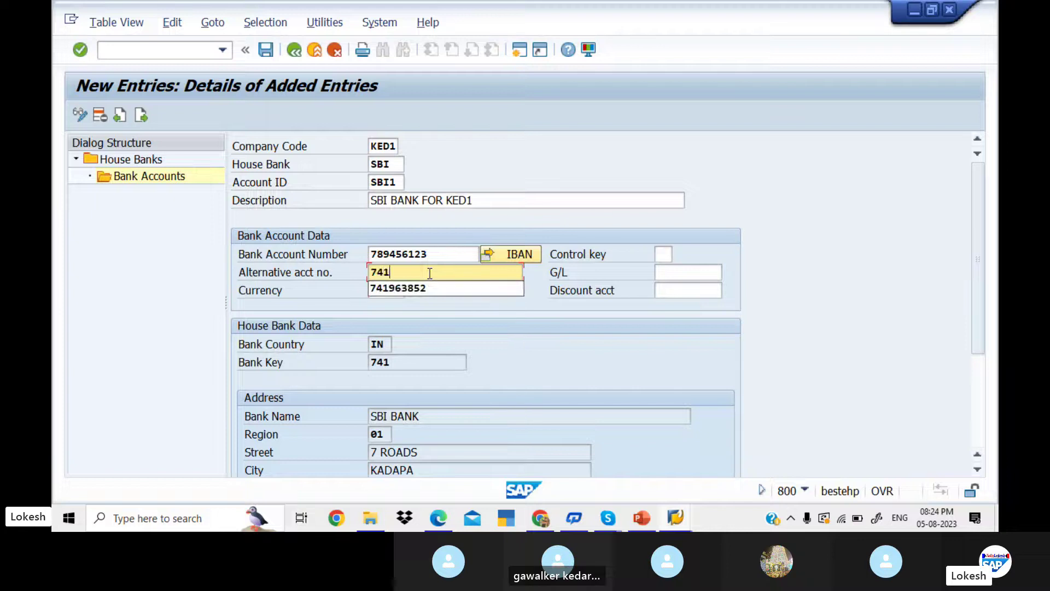
text(852963)
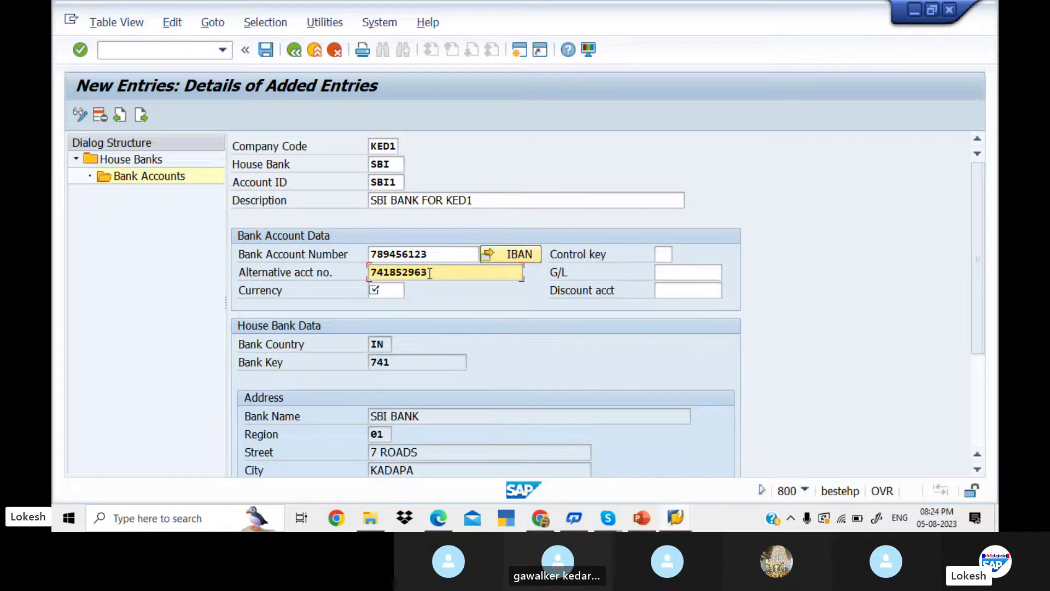
- Assign G/L account 200001 (Sbi Bank A/c) and currency INR, then save the account
key(Tab)
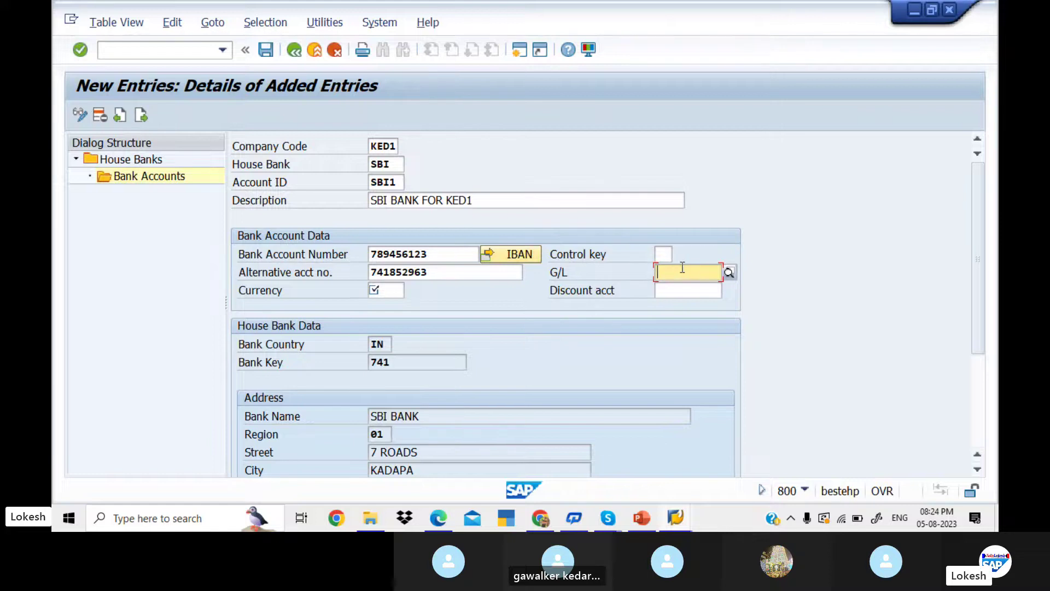
click(730, 272)
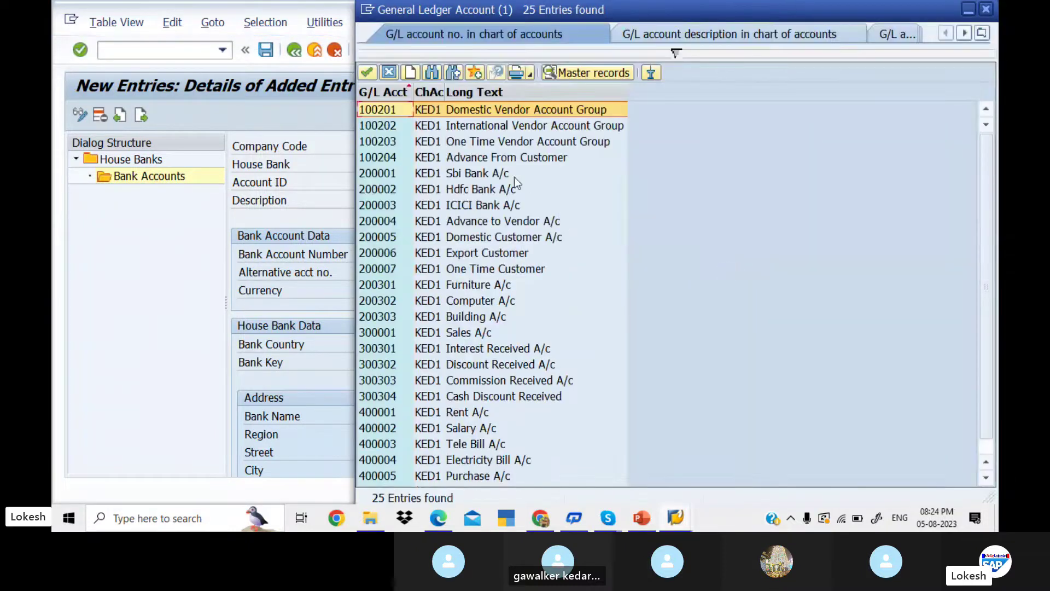
click(497, 174)
double_click(497, 175)
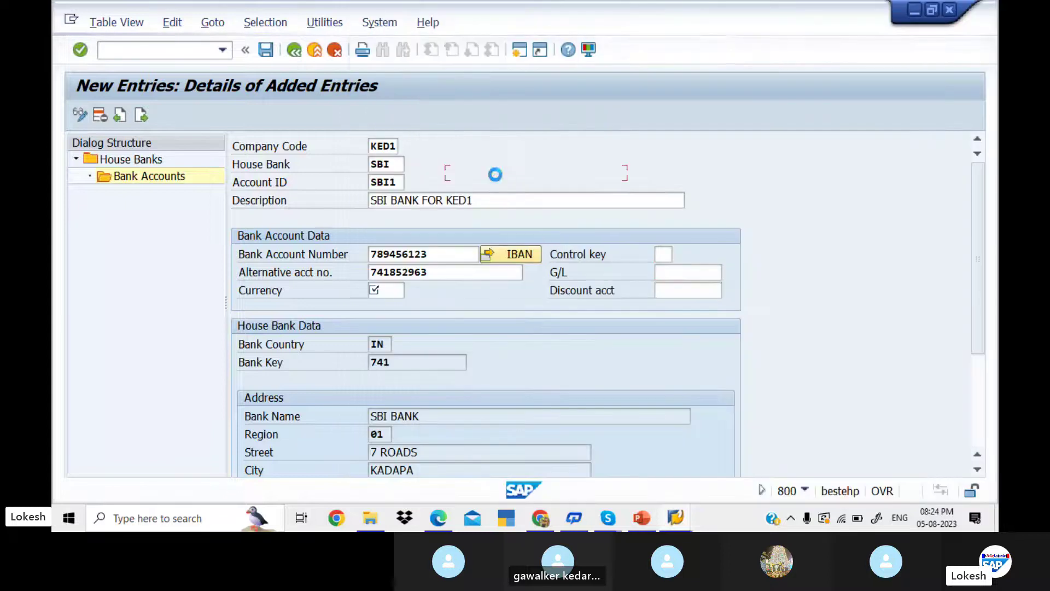
click(397, 290)
text(IN)
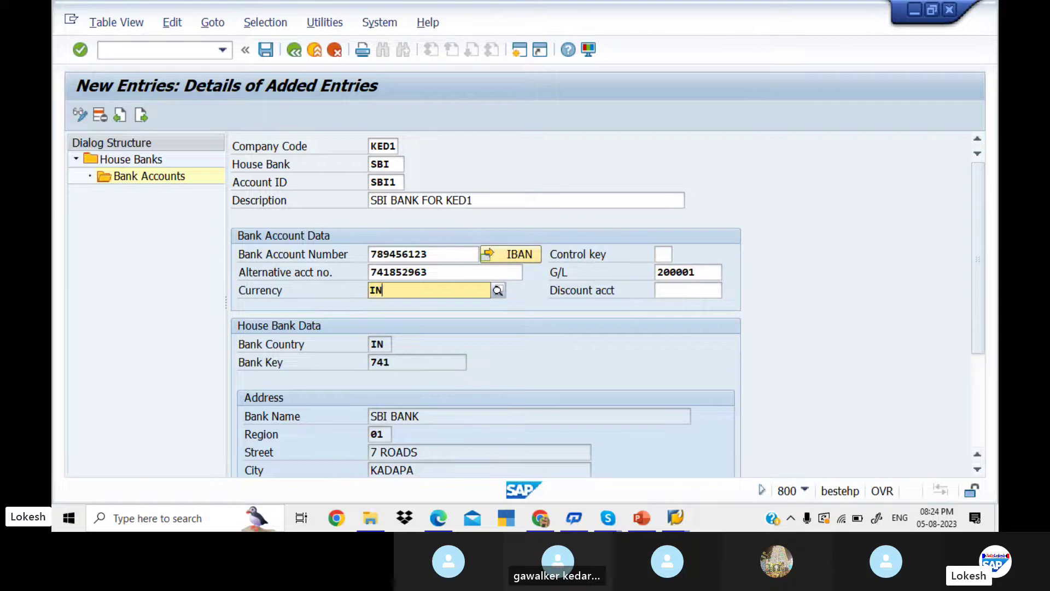
click(419, 325)
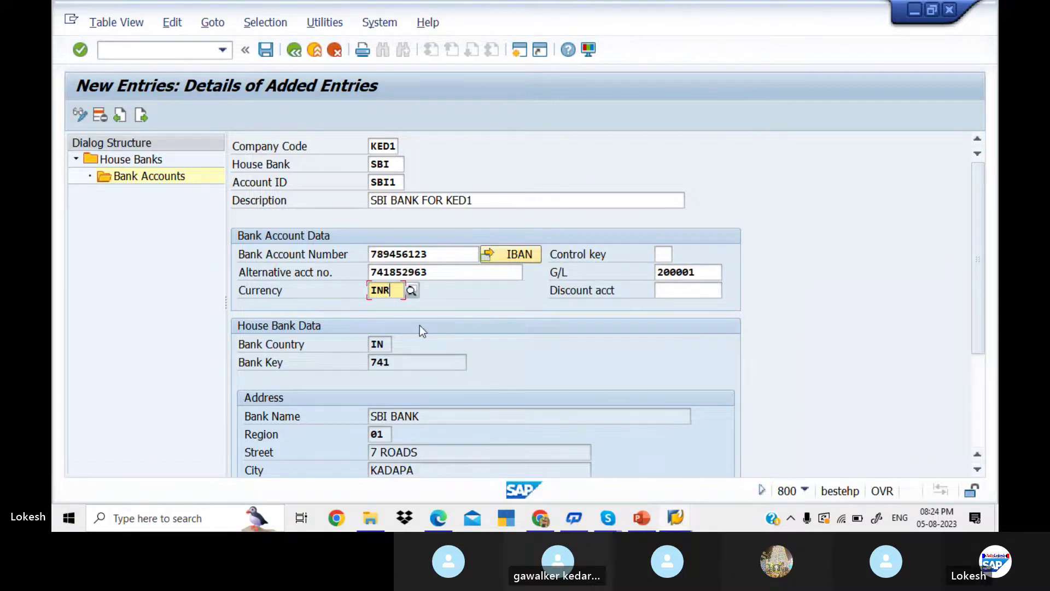
click(271, 49)
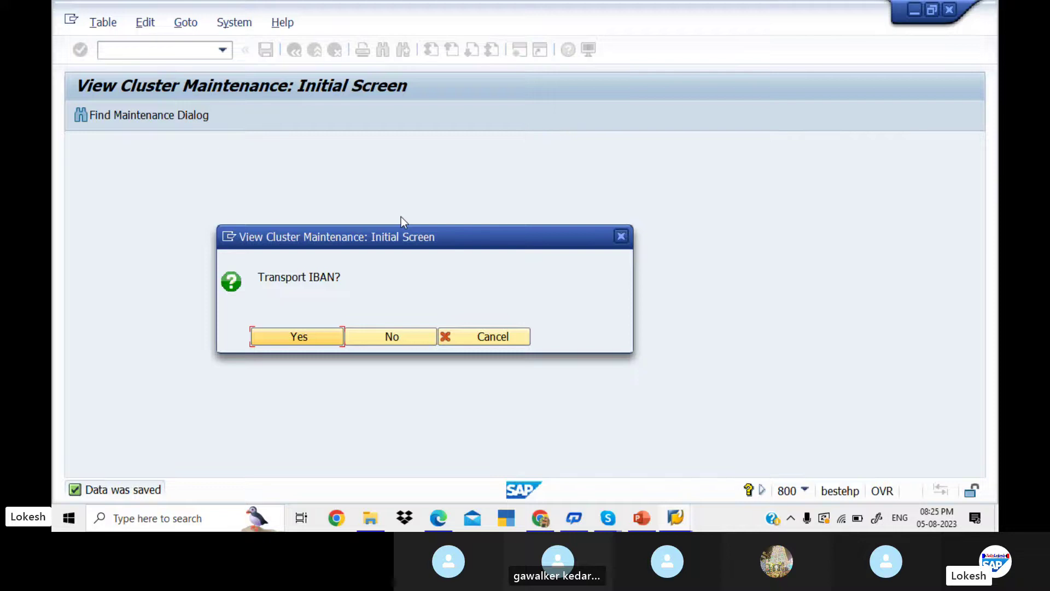
- Decline transporting the IBAN and return to the SBI house bank details
click(409, 334)
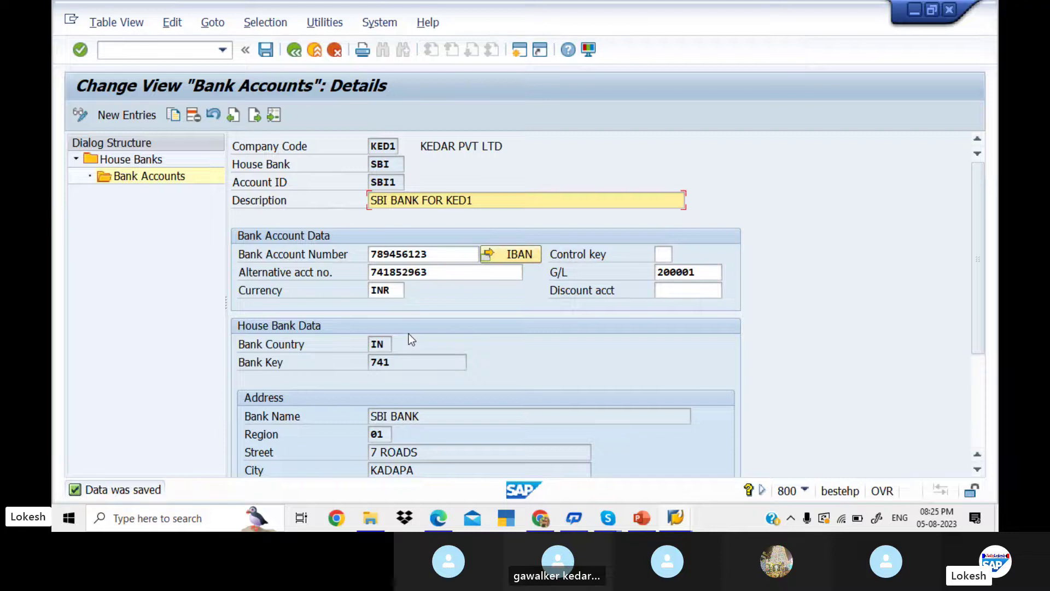
click(254, 120)
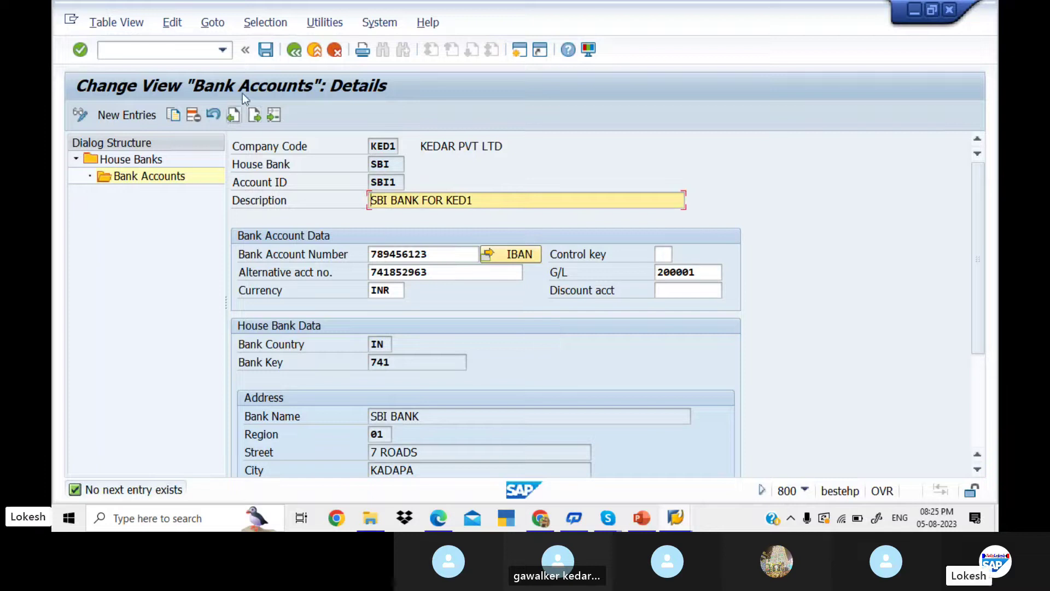
double_click(136, 162)
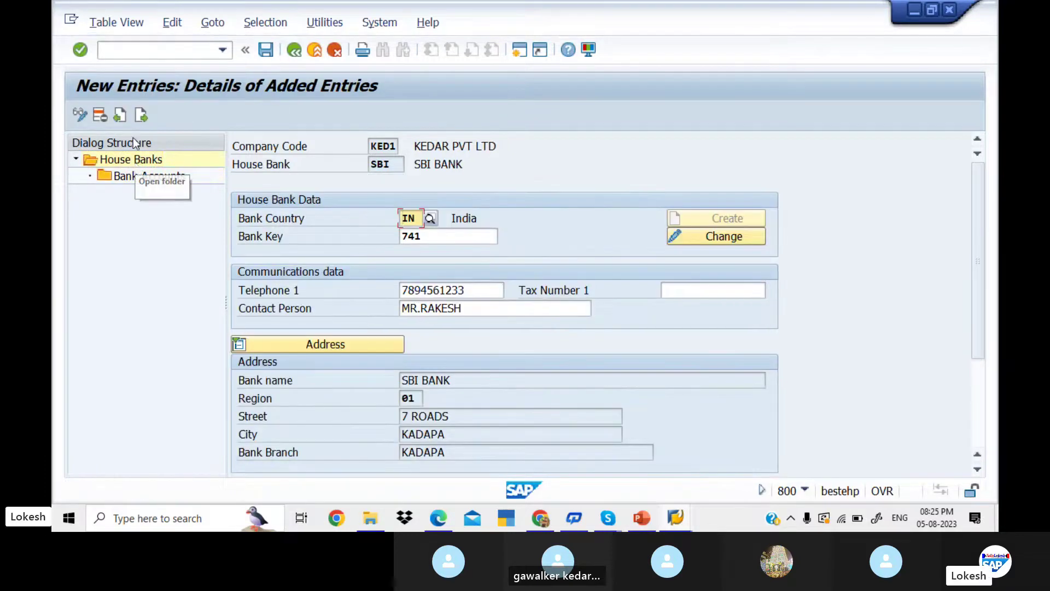
- Add house bank HDFC with bank country IN and bank key 9874, creating its bank master record
click(141, 114)
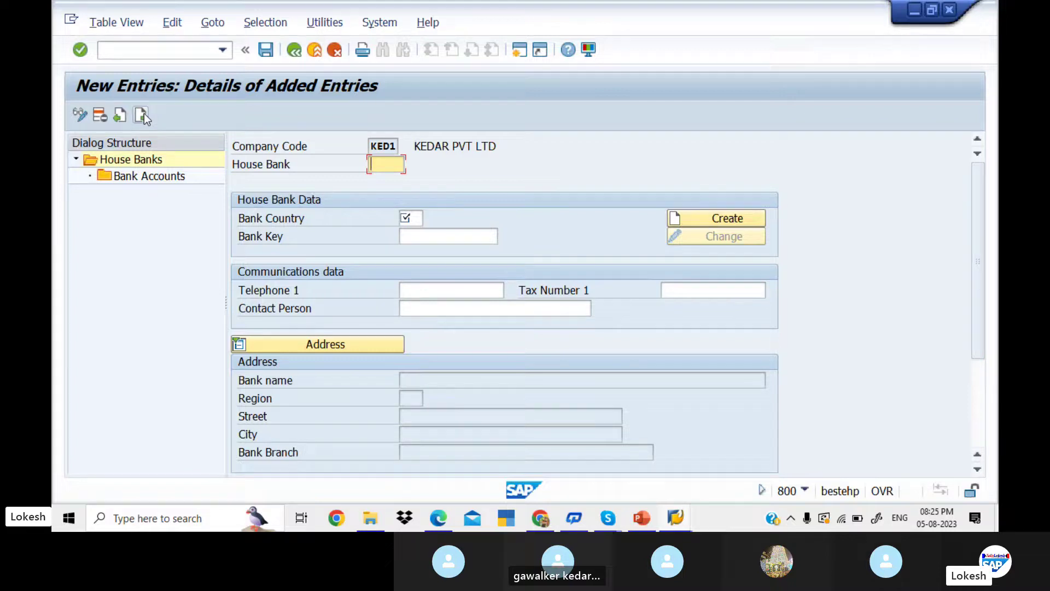
text(H)
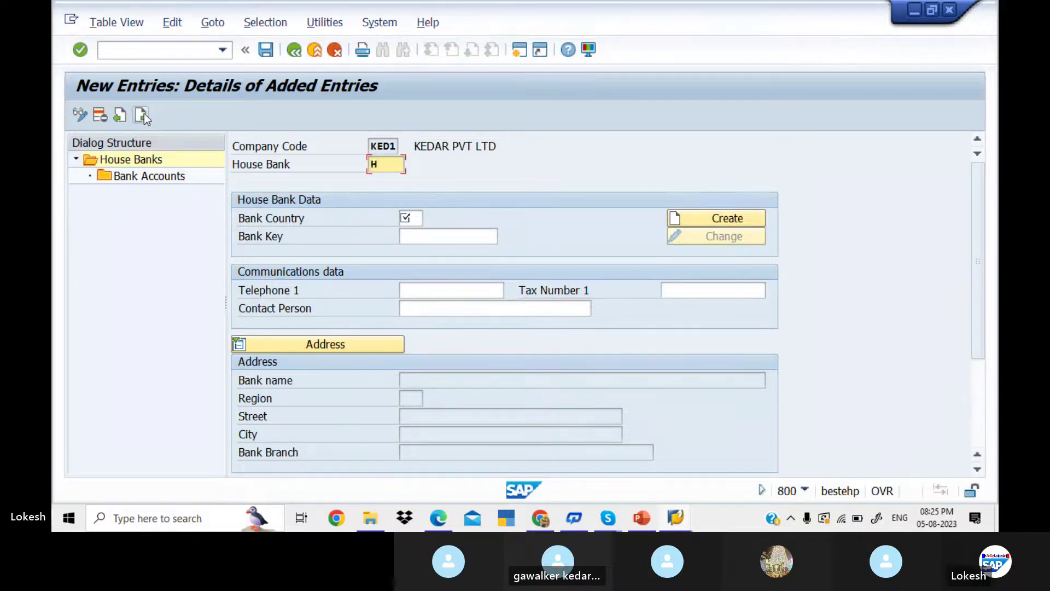
text(DFC)
click(420, 224)
key(Down)
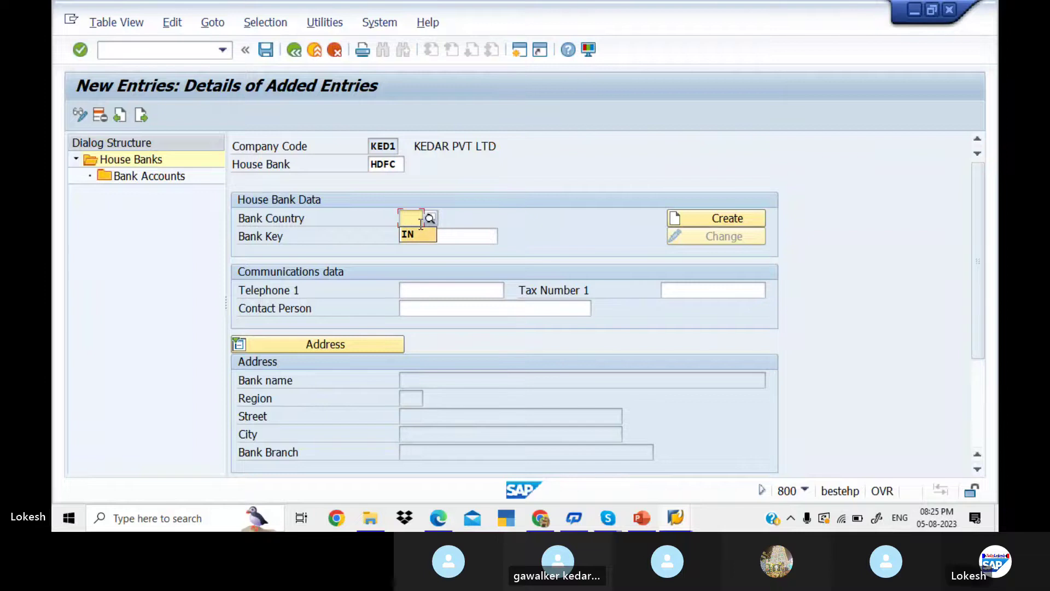
key(Return)
key(Tab)
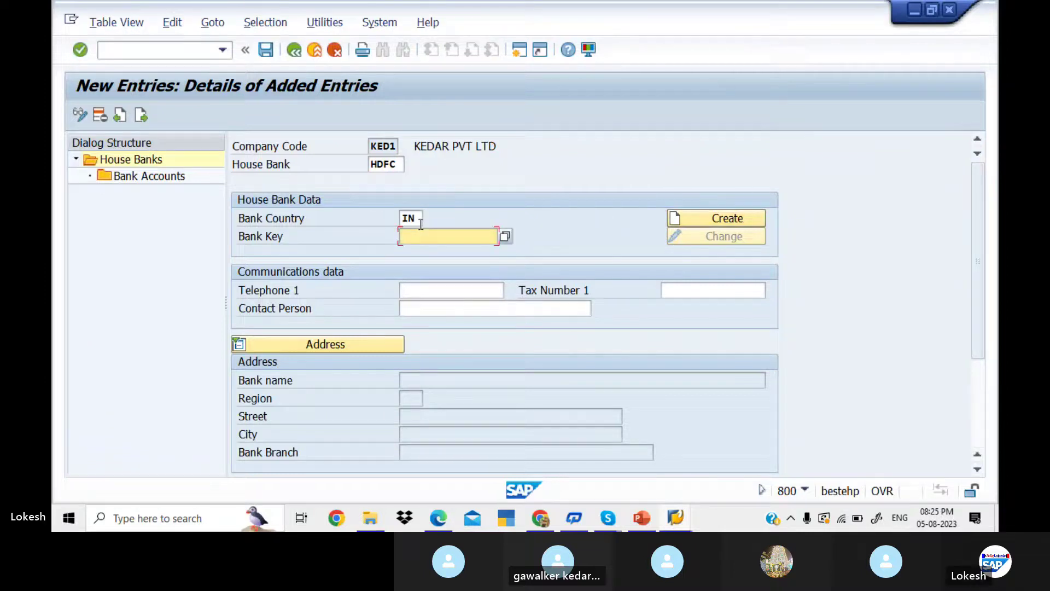
text(9874)
key(Tab)
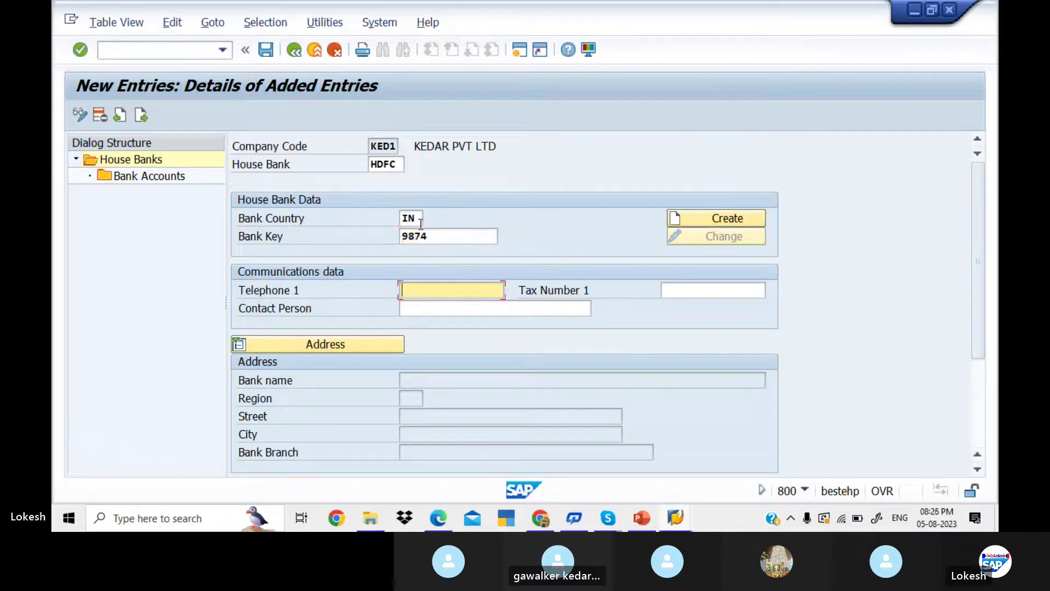
click(709, 223)
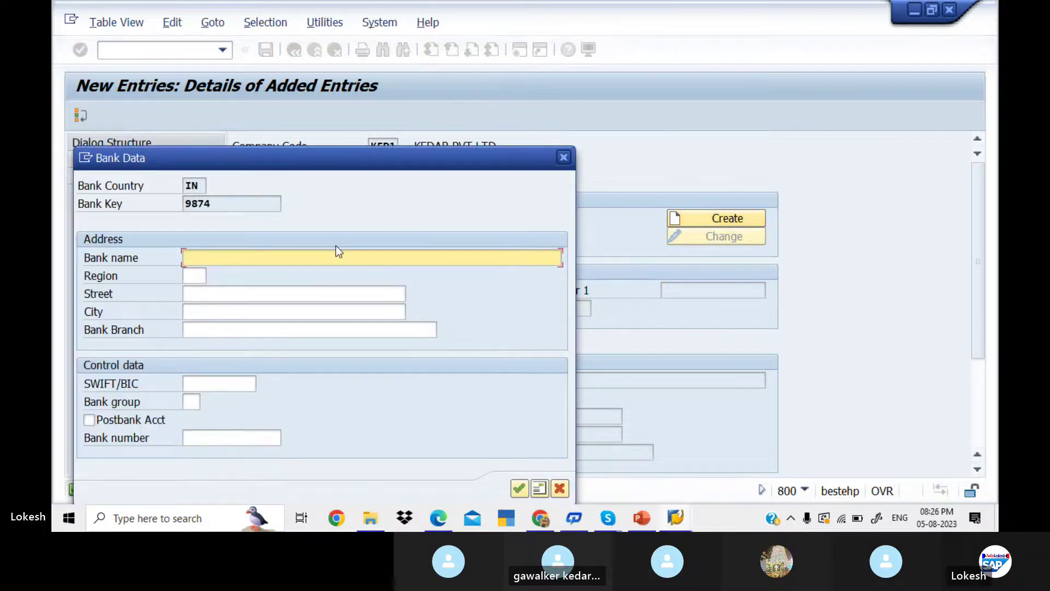
- Record bank key 9874 as HDFC BANK, region 01, street RK NAGAR, city and branch NELLORE
text(HDFC B)
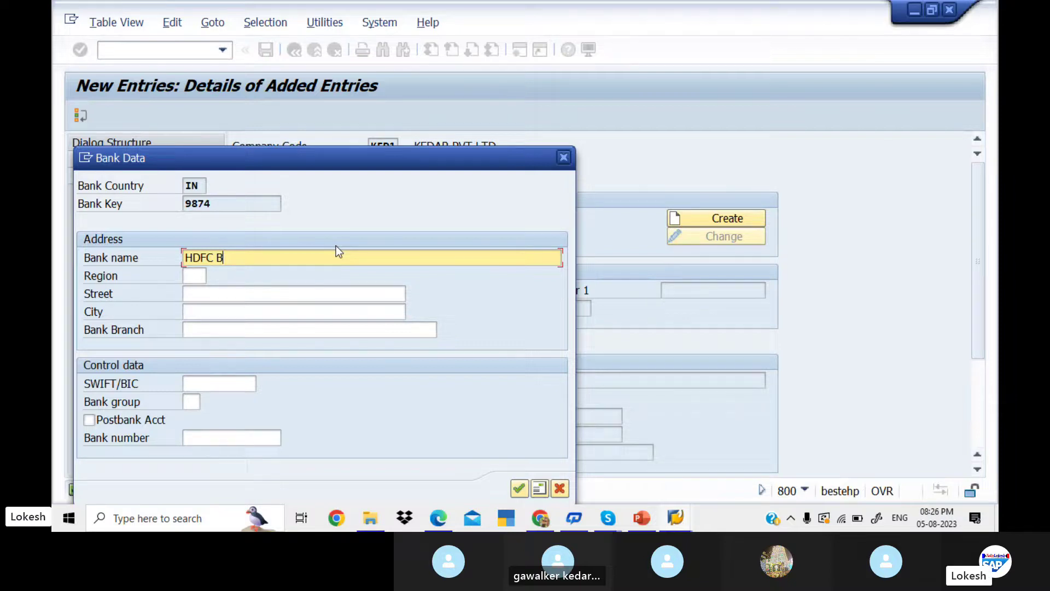
text(ANK)
key(Tab)
text(01)
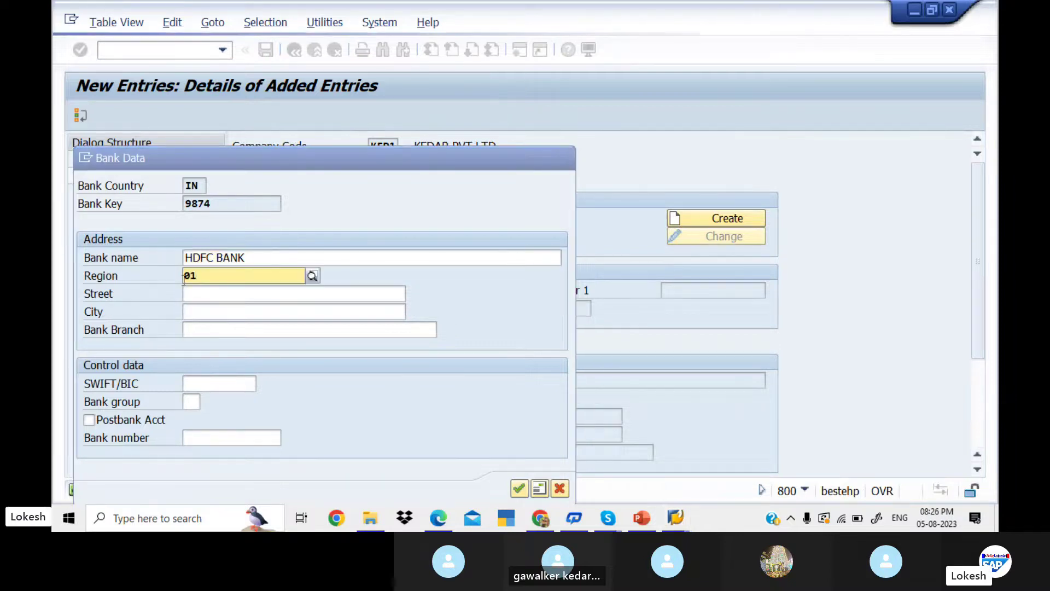
click(213, 310)
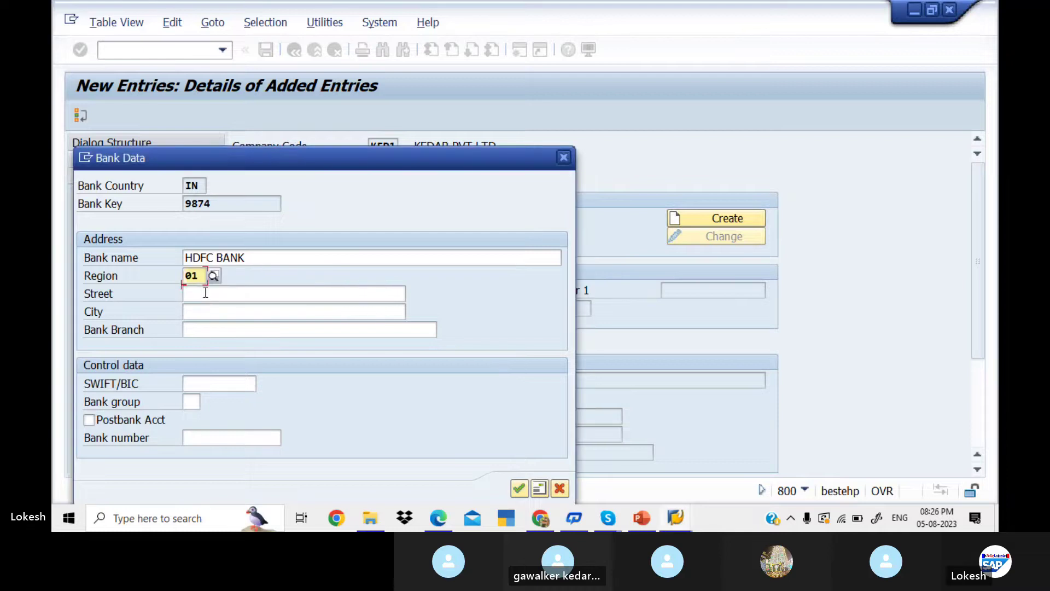
click(205, 293)
text(RK)
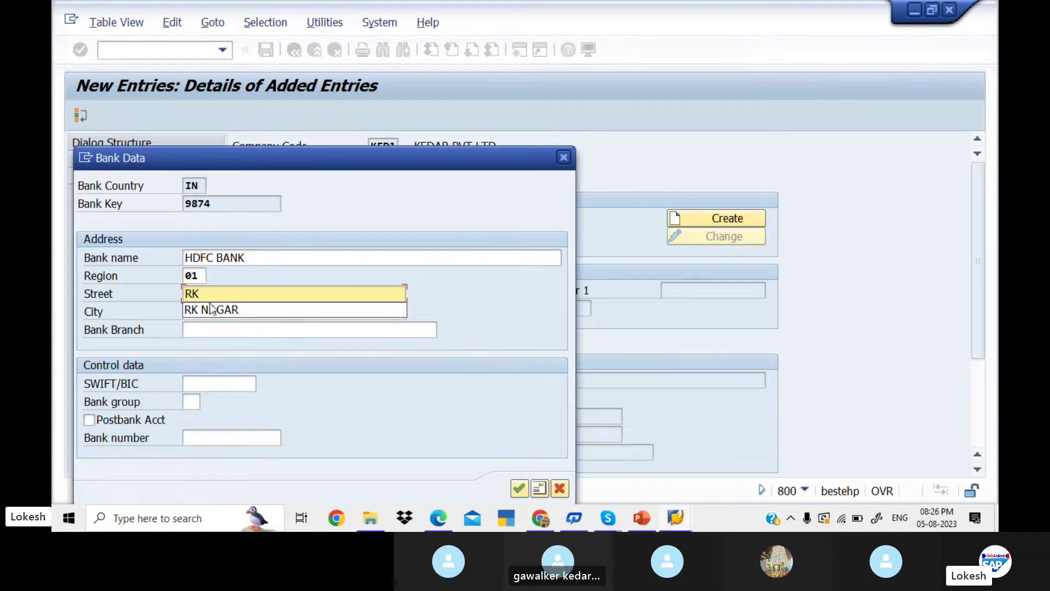
click(222, 310)
click(225, 312)
text(NELLORE)
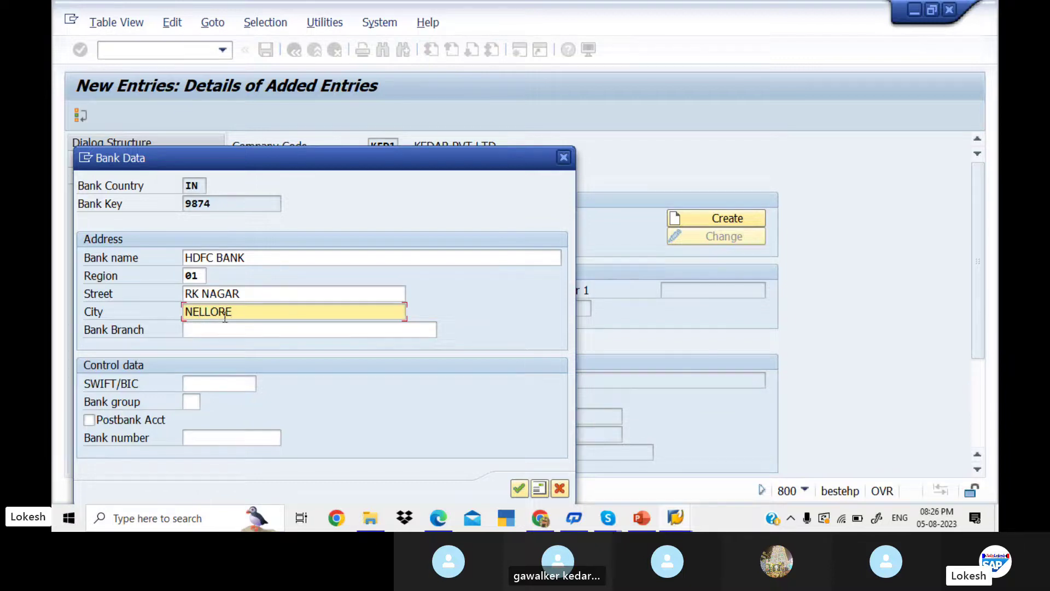
click(226, 329)
text(NELLOR)
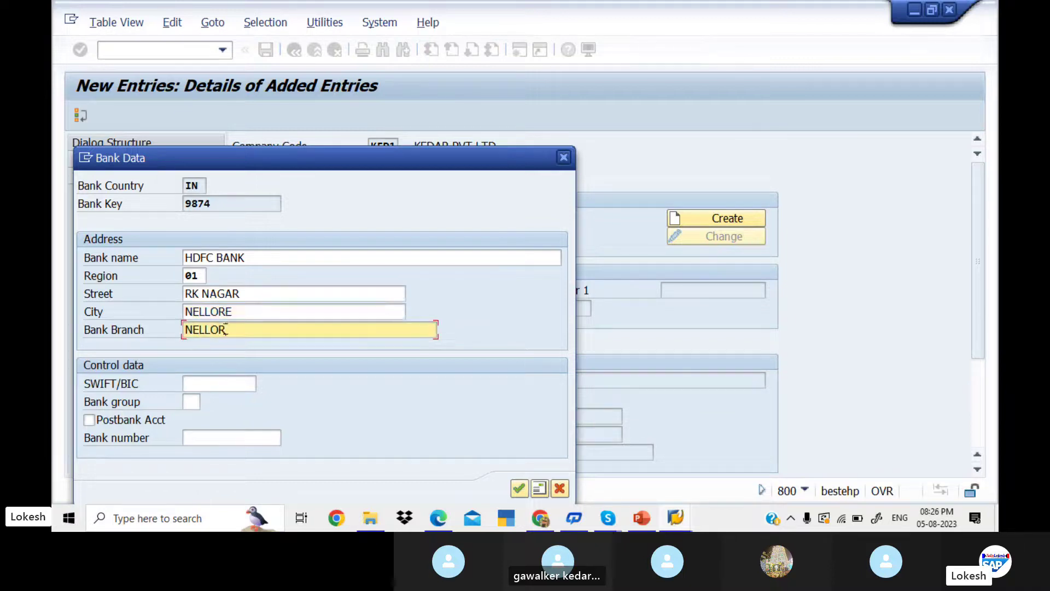
text(E)
click(520, 489)
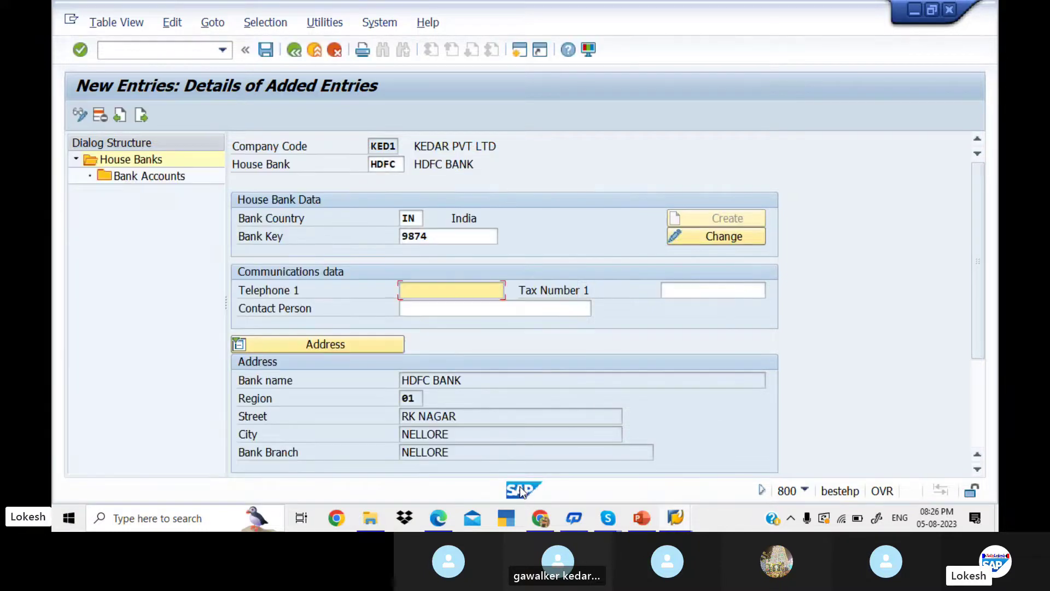
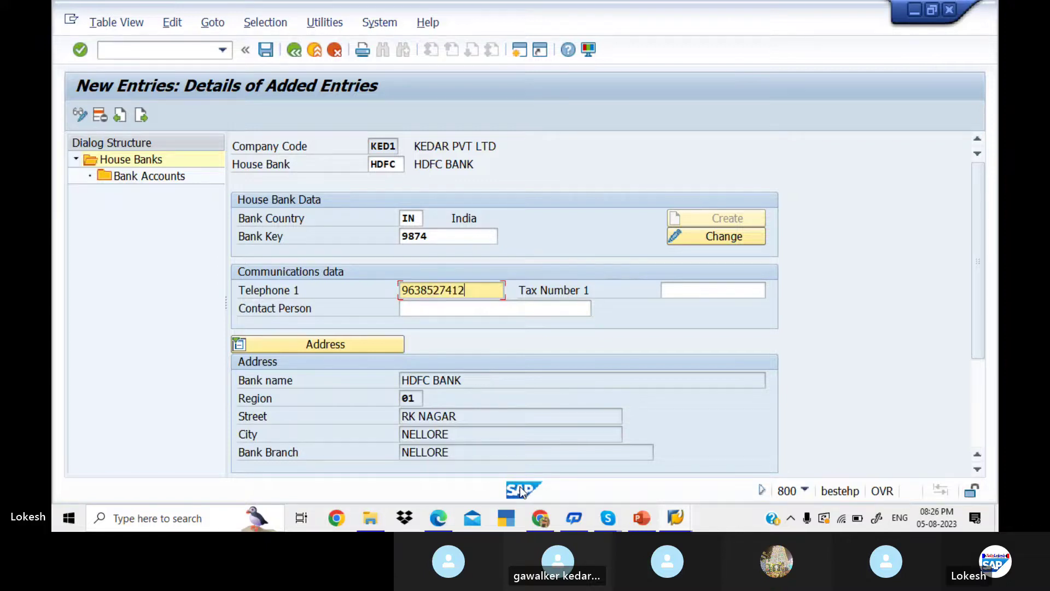
- Give house bank HDFC a telephone number and contact person, save it, and open its bank accounts
click(477, 309)
text(MAR)
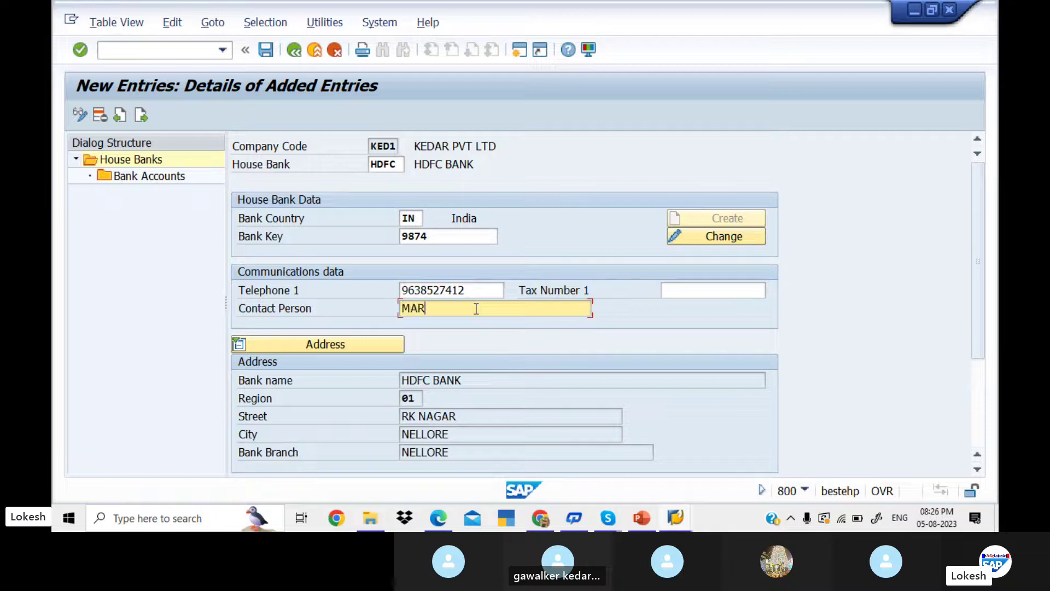
key(BackSpace)
key(BackSpace)
text(R)
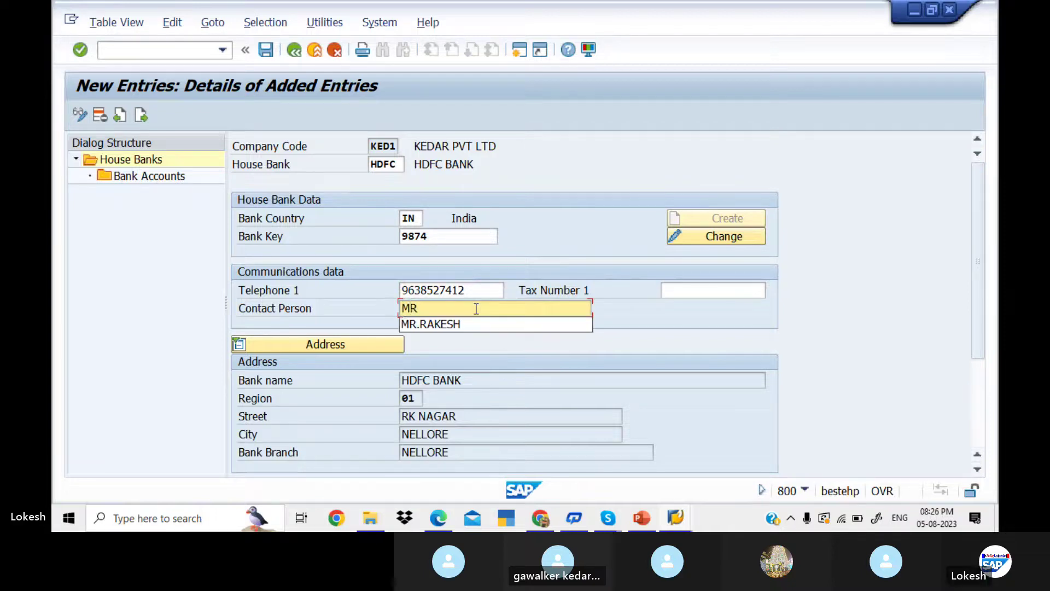
text(.)
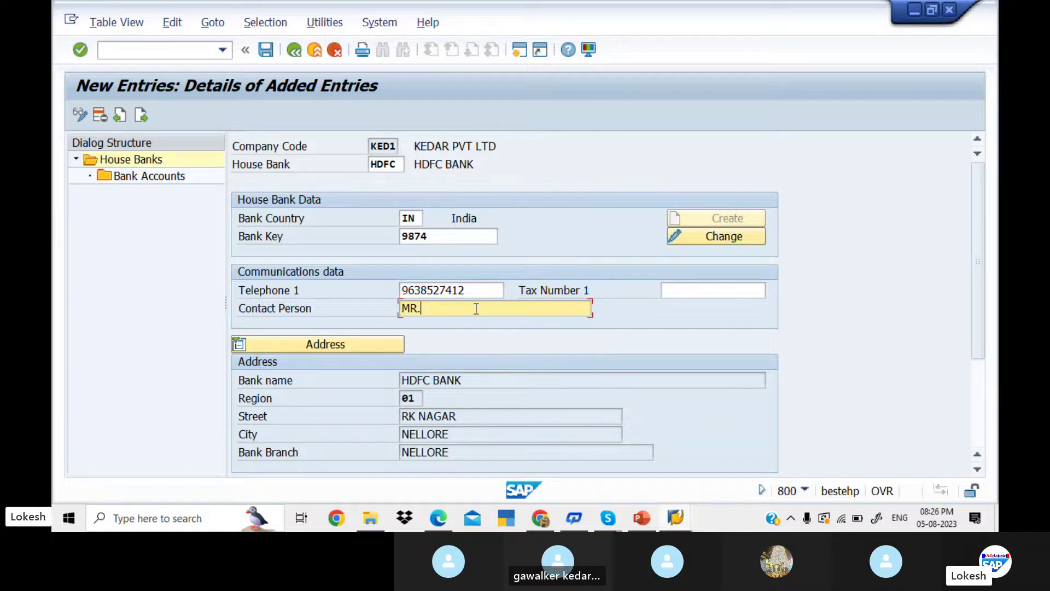
text(BALU)
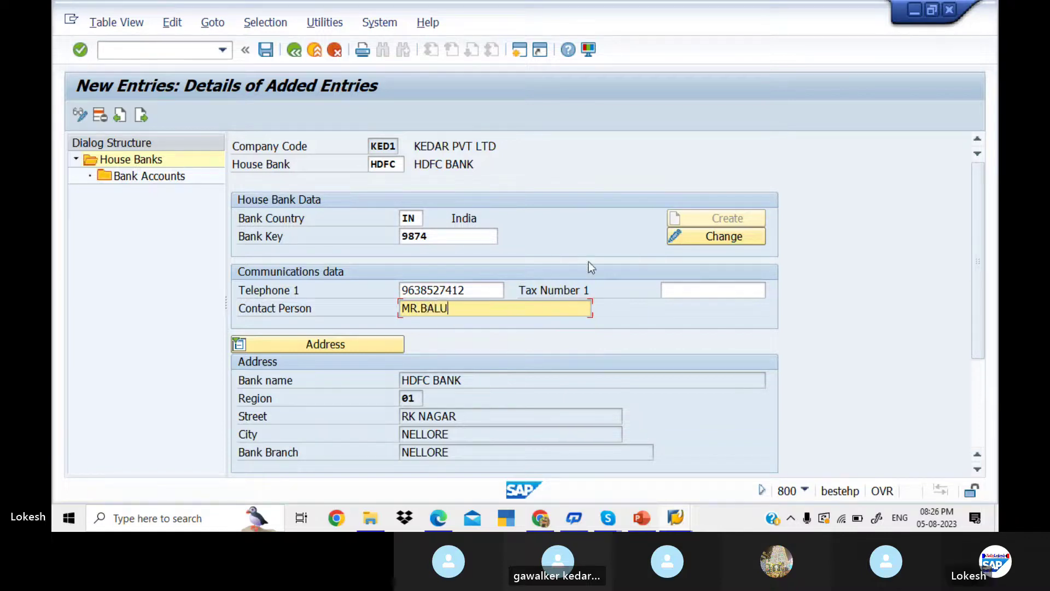
click(268, 55)
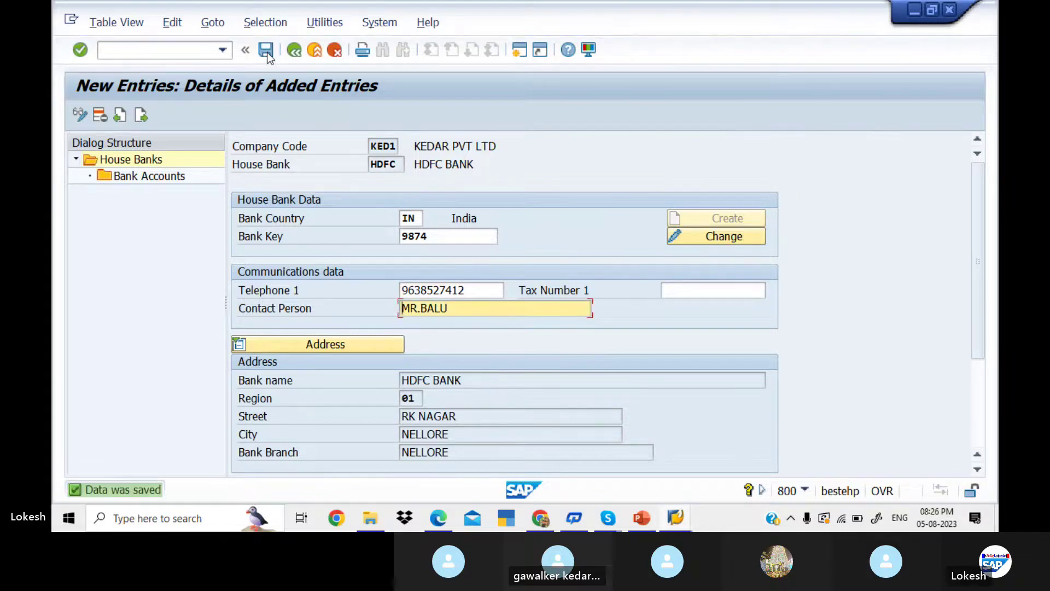
double_click(172, 174)
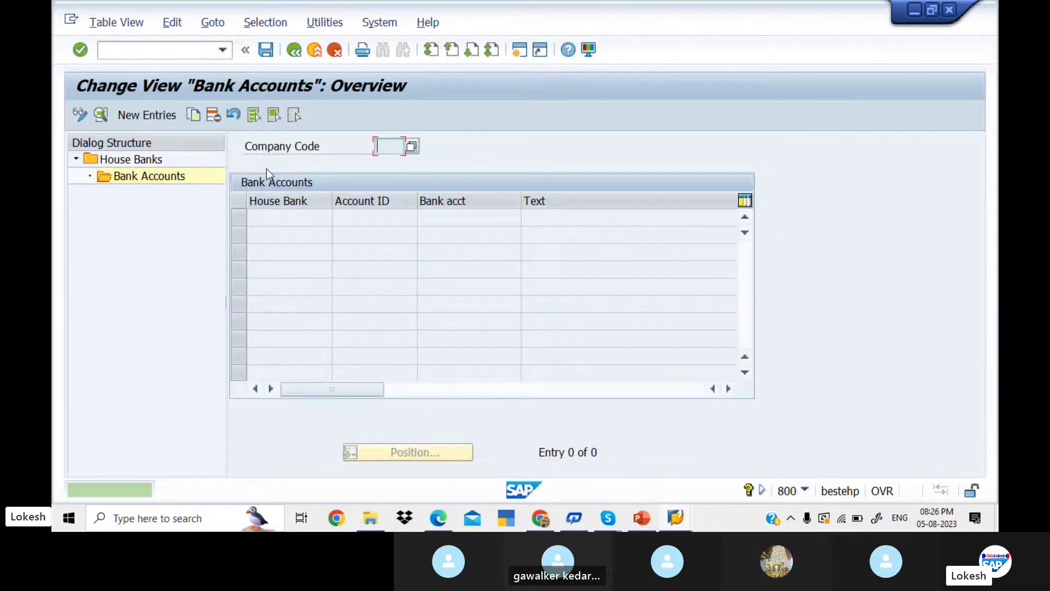
- Start bank account HDF1 described 'HDFC BANK FOR HDFC' with its bank and alternative account numbers
click(158, 118)
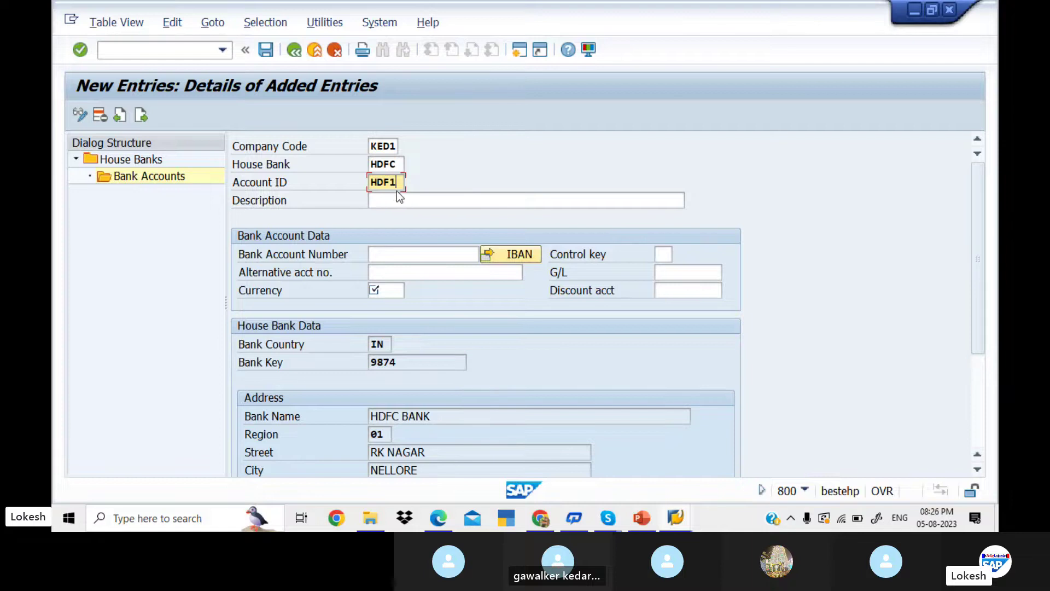
click(393, 200)
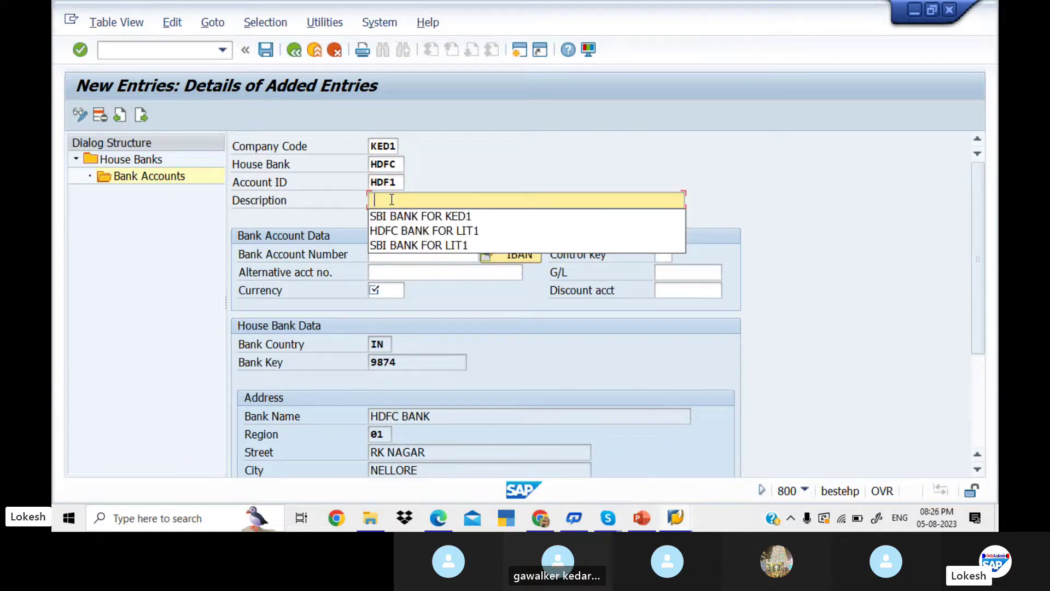
key(Down)
key(Return)
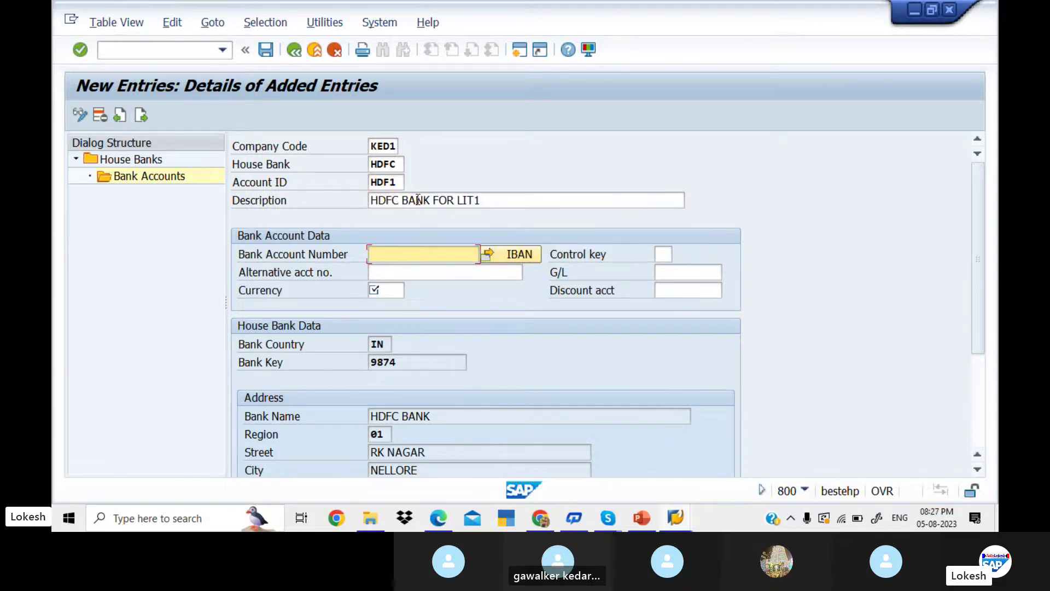
click(490, 201)
key(BackSpace)
key(BackSpace)
key(BackSpace)
key(BackSpace)
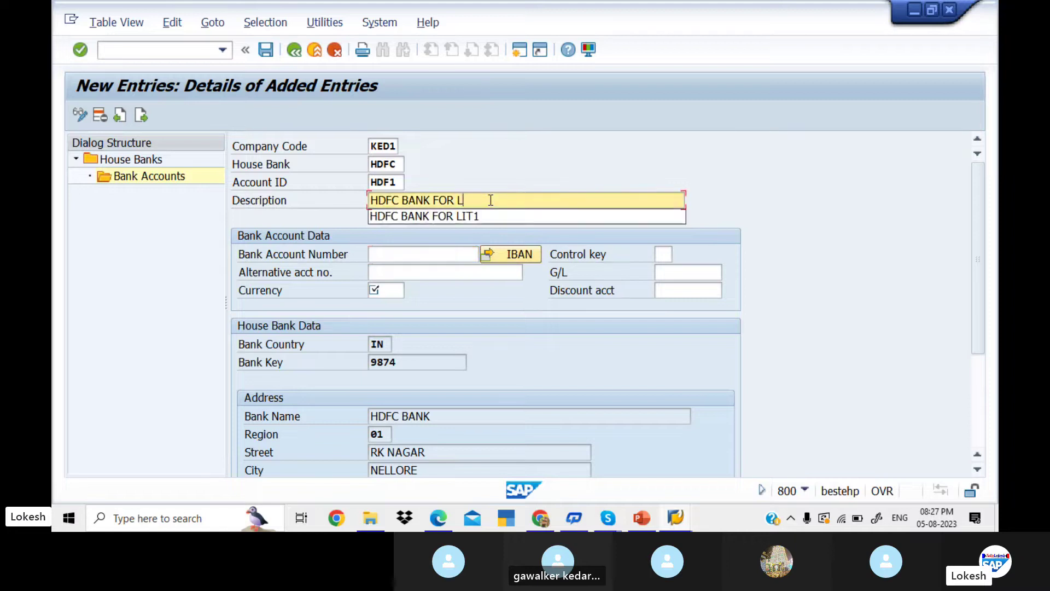
text(HDFC)
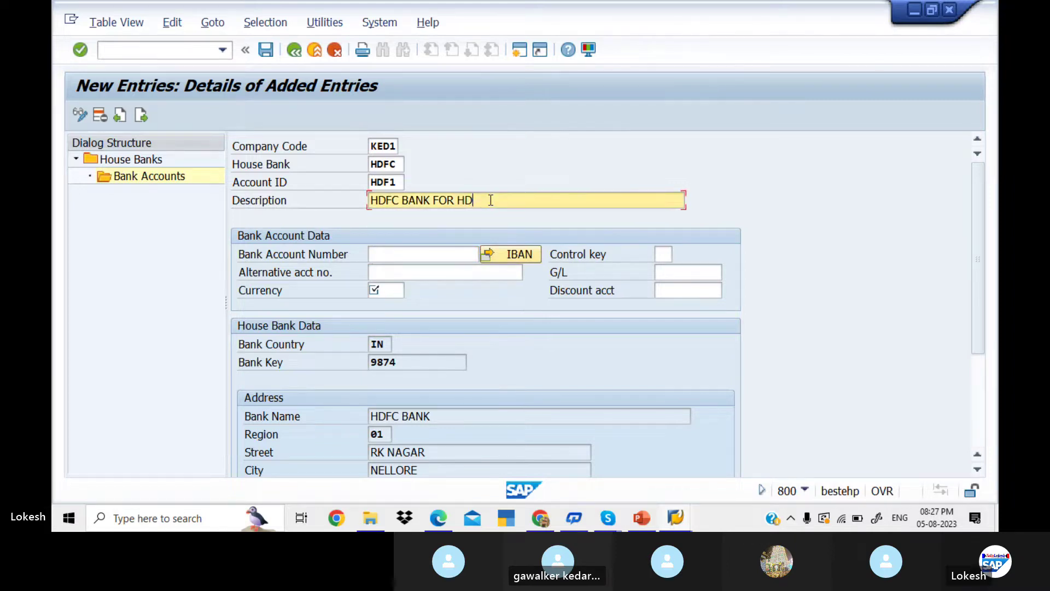
click(415, 256)
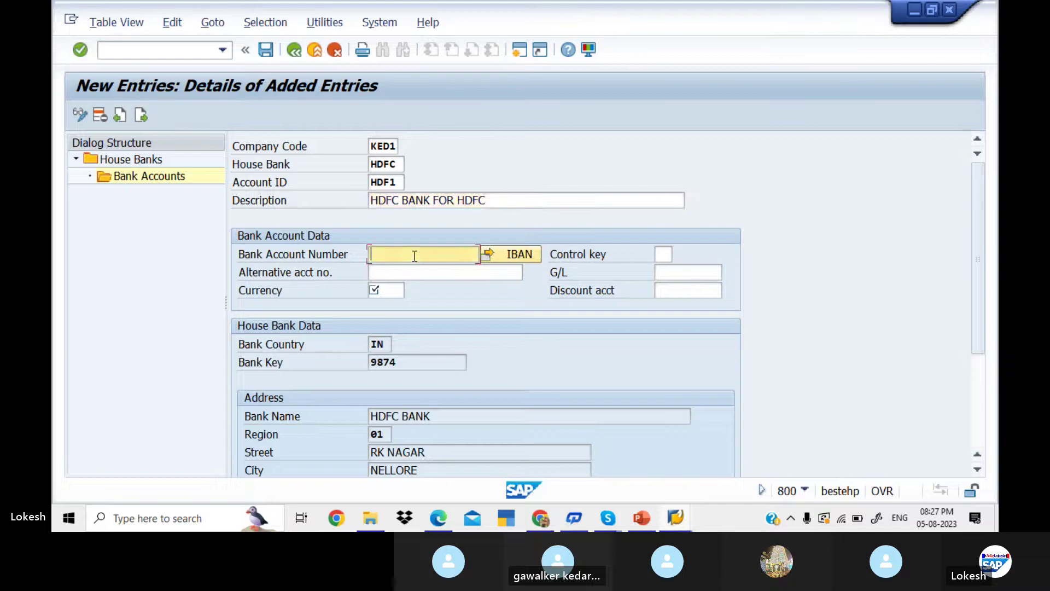
text(8529637412)
click(410, 270)
text(78)
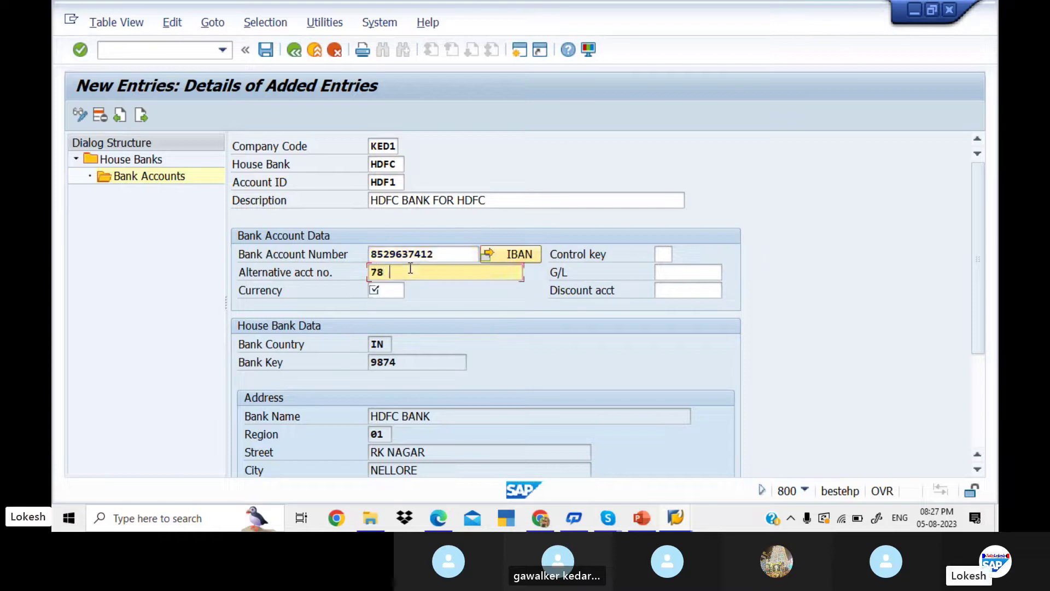
text(94561235)
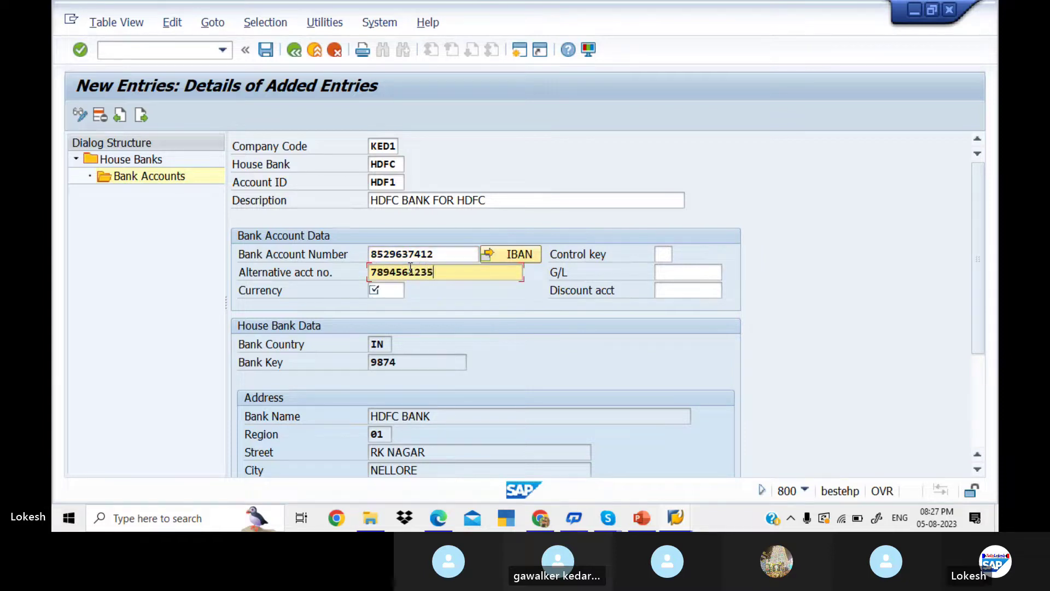
- List KED1's G/L accounts and choose 200002 Hdfc Bank A/c
click(711, 272)
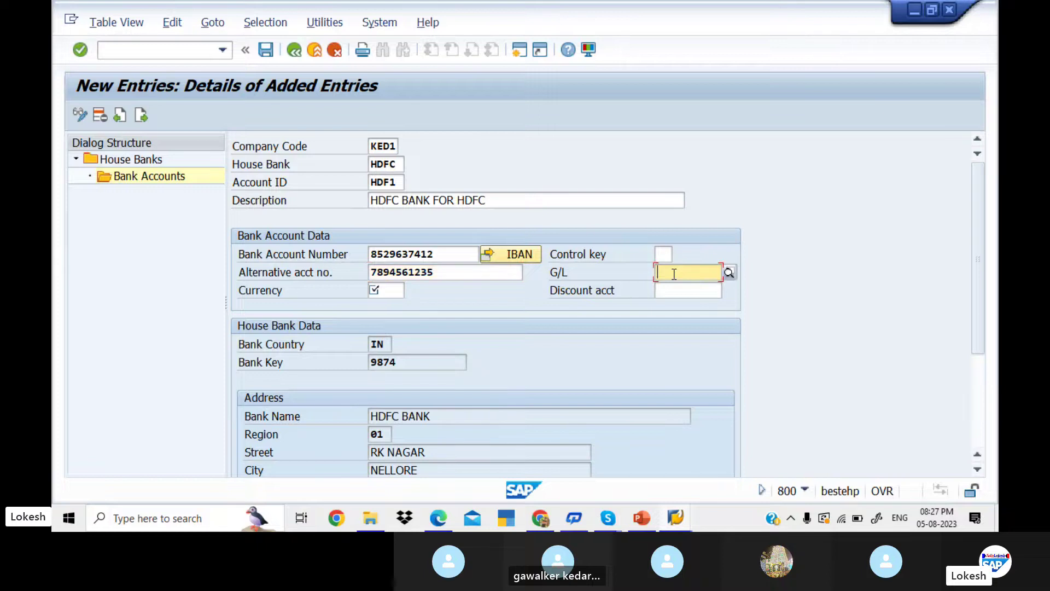
click(729, 272)
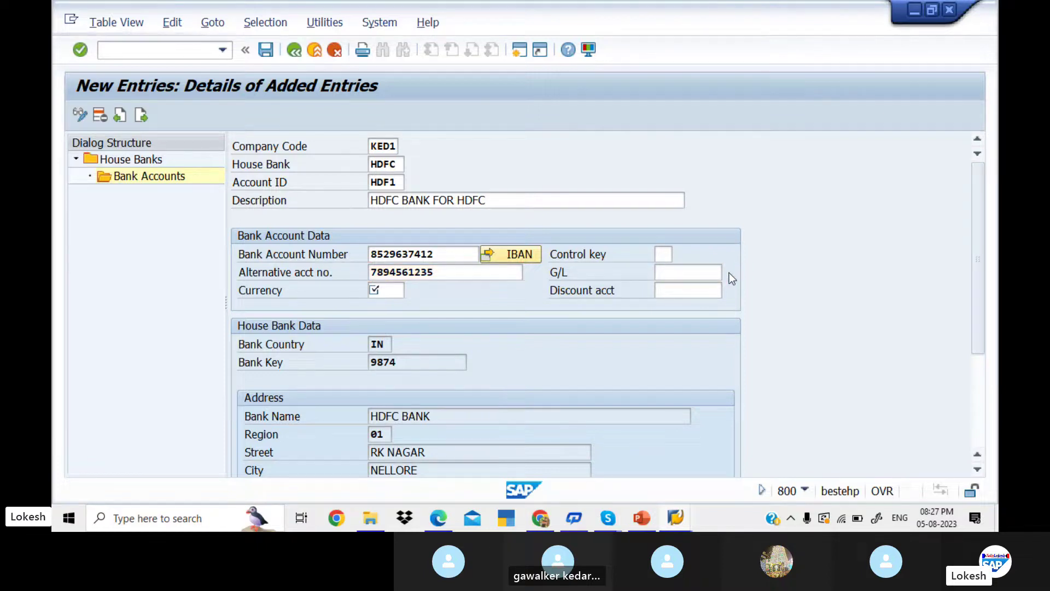
key(Return)
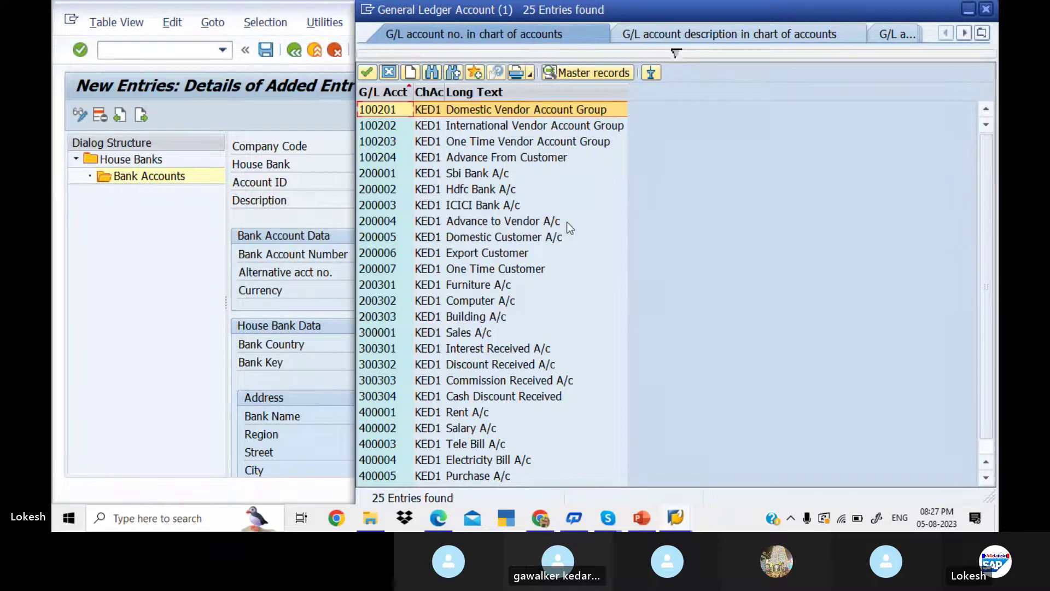
click(479, 189)
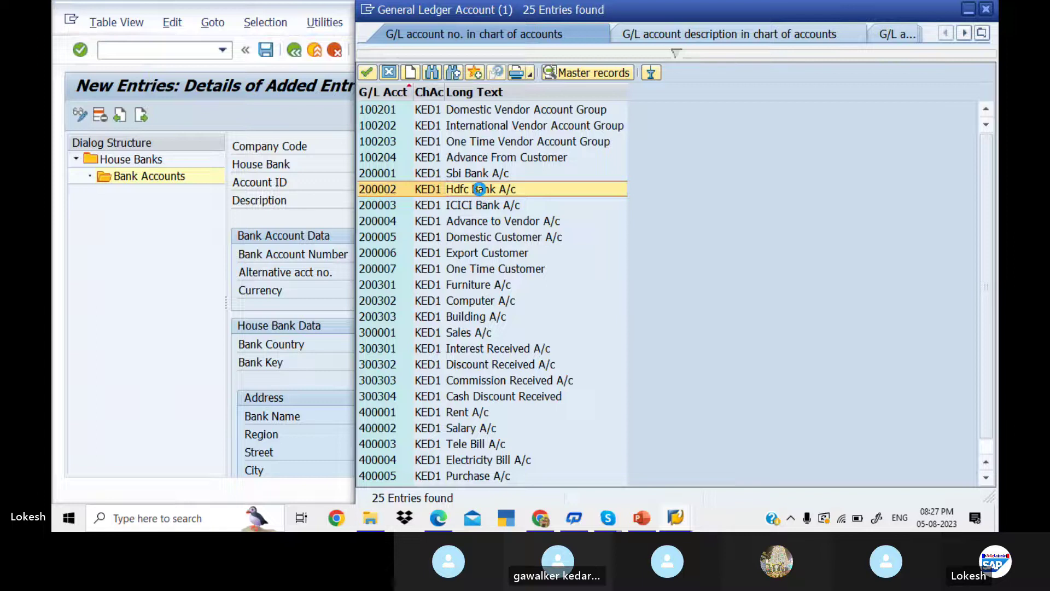
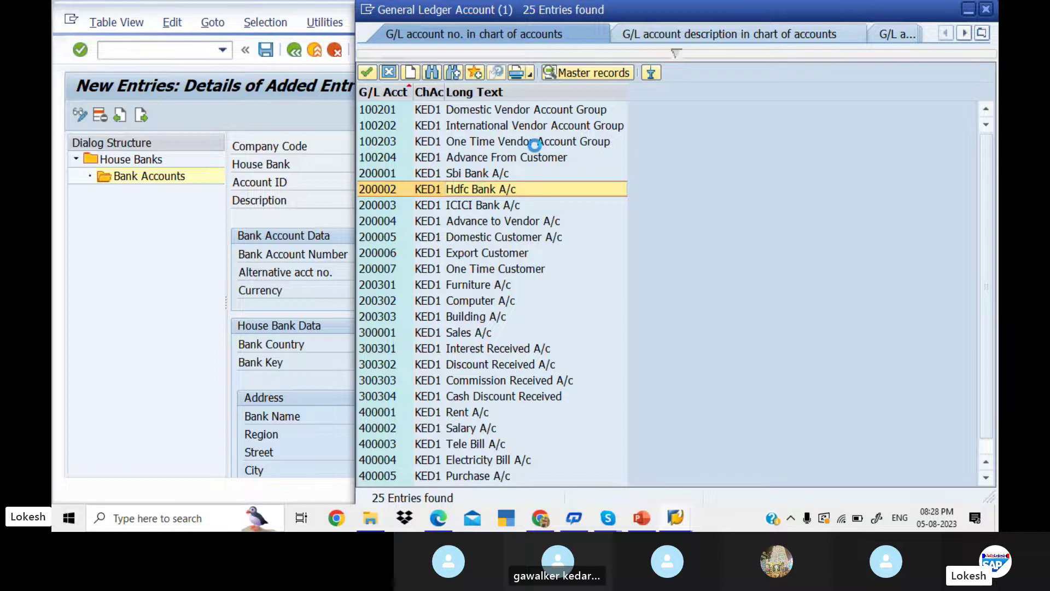
- Bring SAP Logon to the front and start a new logon to the listed system
click(684, 524)
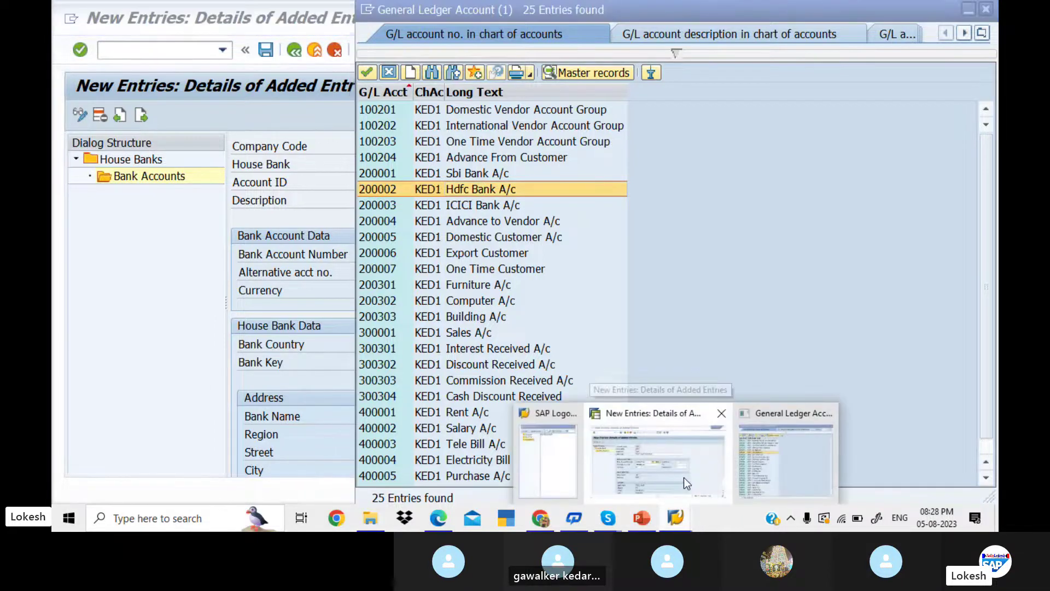
click(684, 478)
click(676, 519)
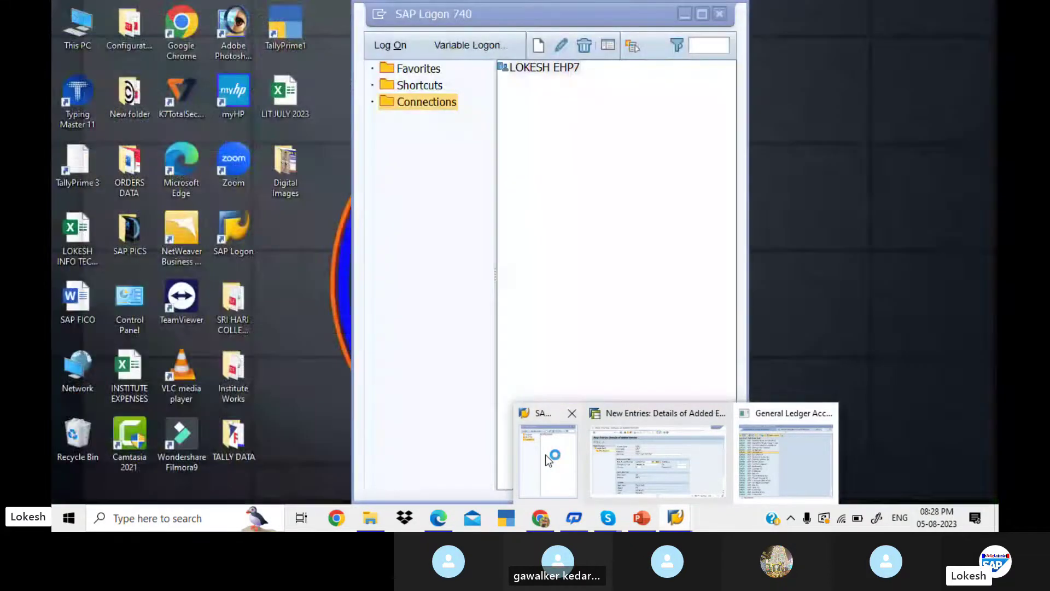
click(546, 454)
double_click(532, 66)
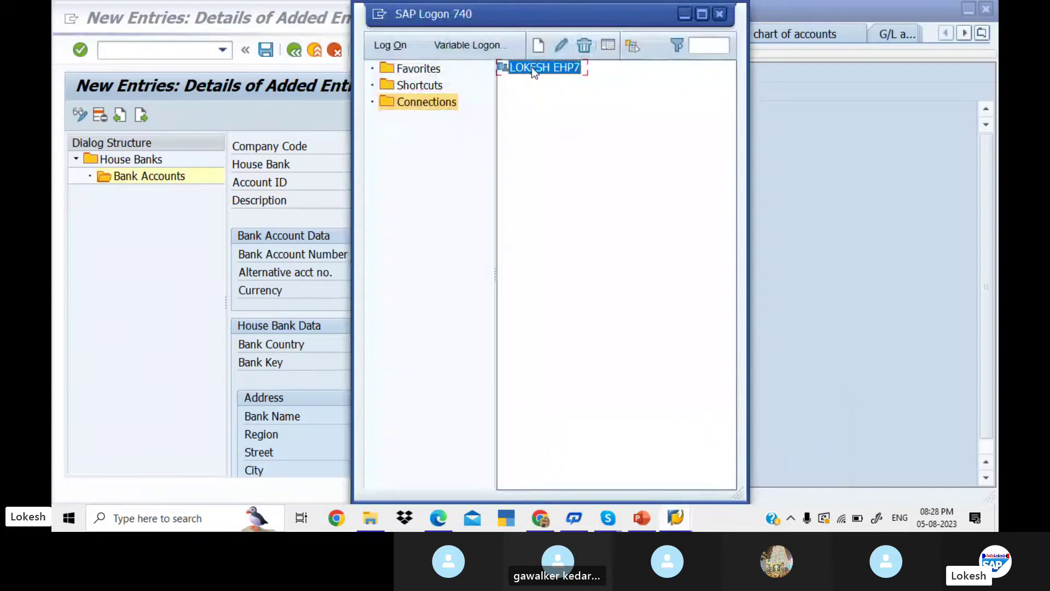
- Log on with the user ID and password, re-entering the password after the first attempt
text(FIUSER42)
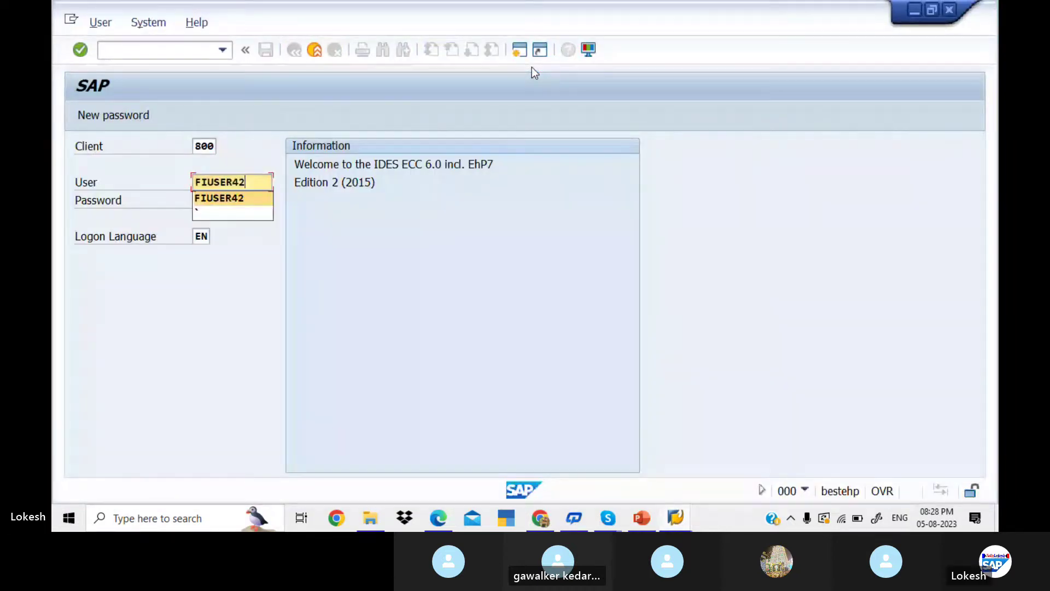
key(Tab)
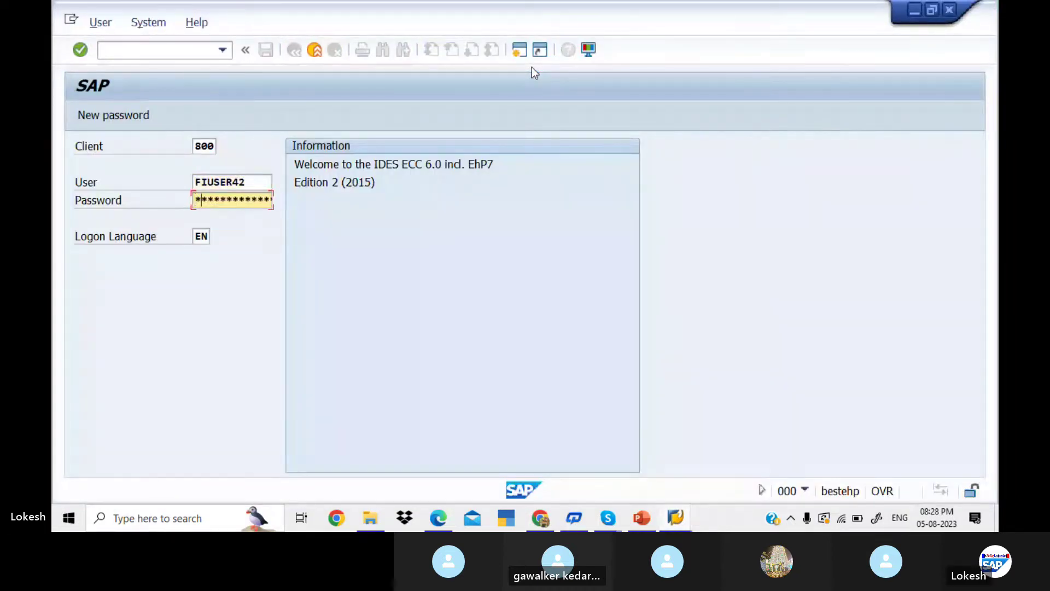
text(******)
key(Return)
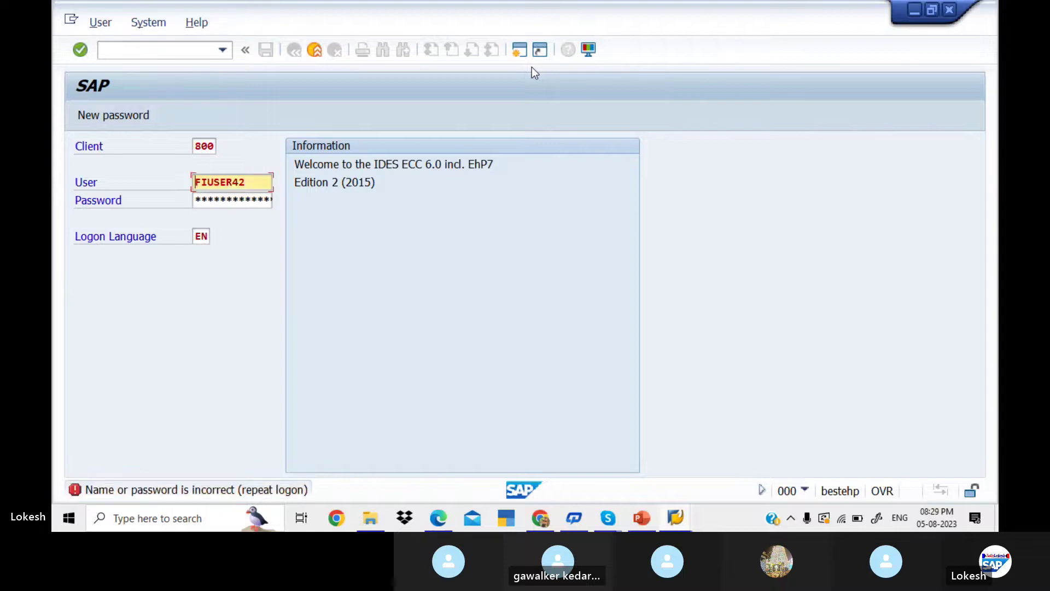
click(251, 205)
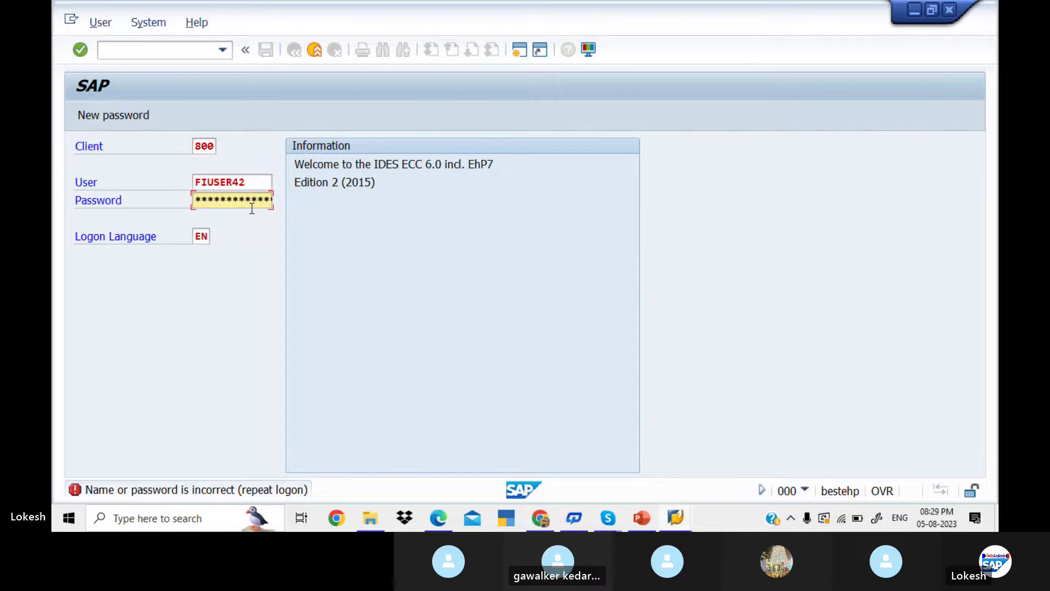
text(**)
key(Return)
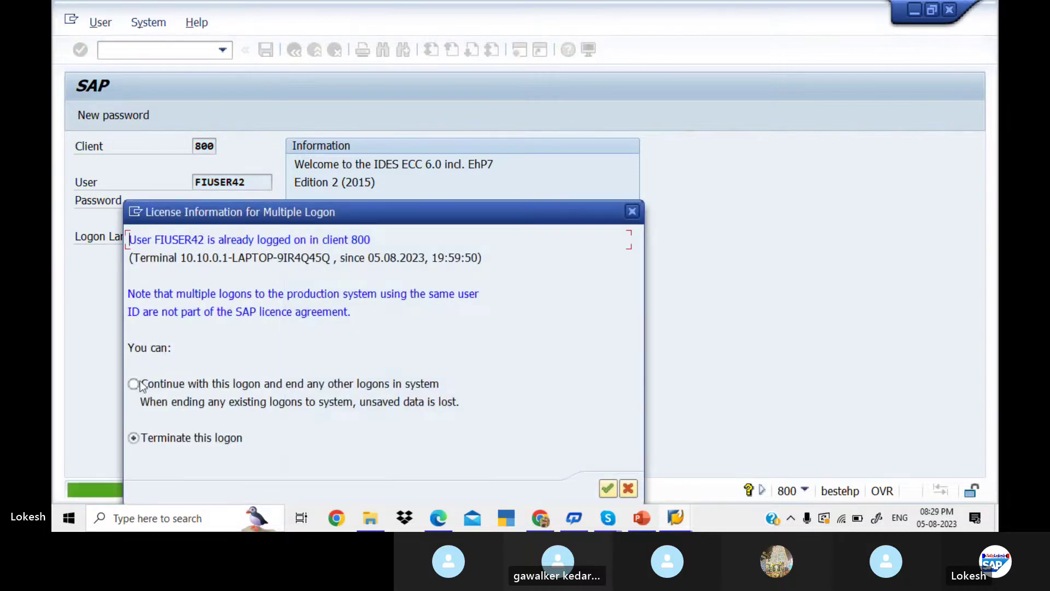
- Continue with this logon, ending the other session, and dismiss the failed-attempts notice
click(137, 384)
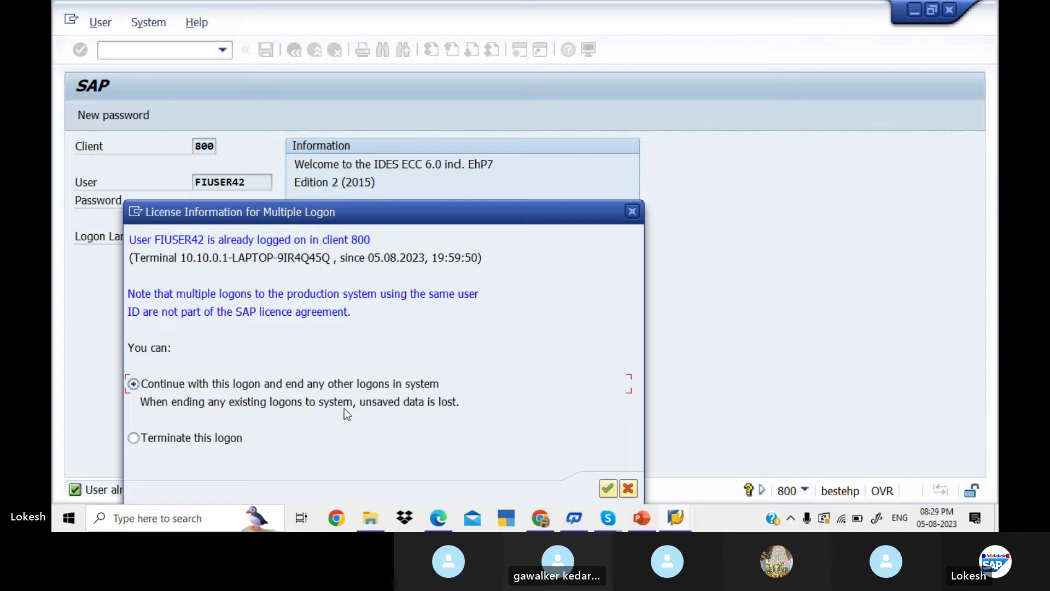
click(608, 488)
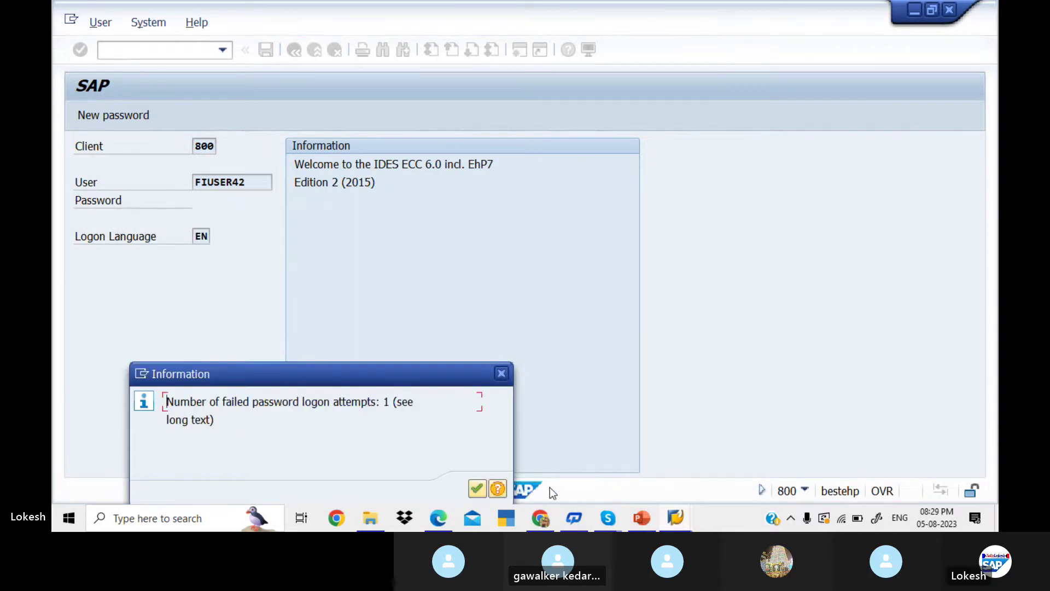
click(478, 489)
click(478, 488)
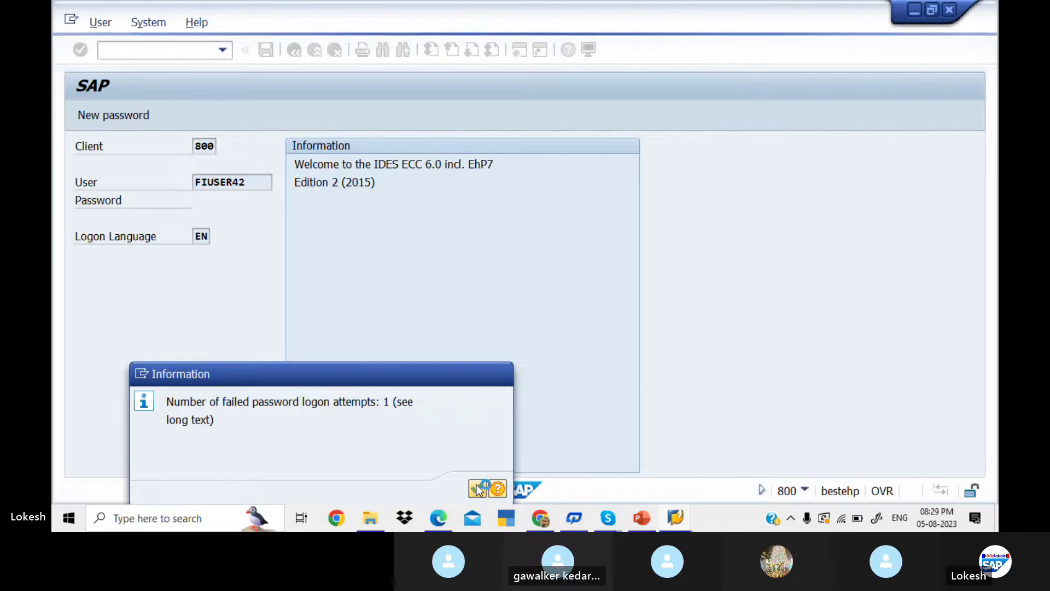
click(678, 523)
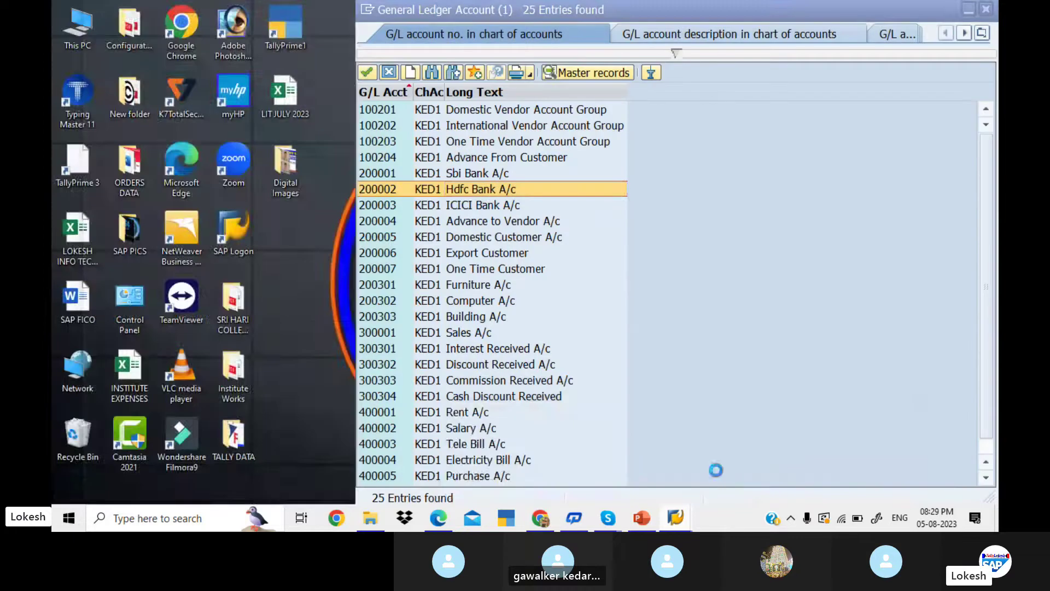
- Run transaction FBZP and open House banks for company code KED1
click(728, 469)
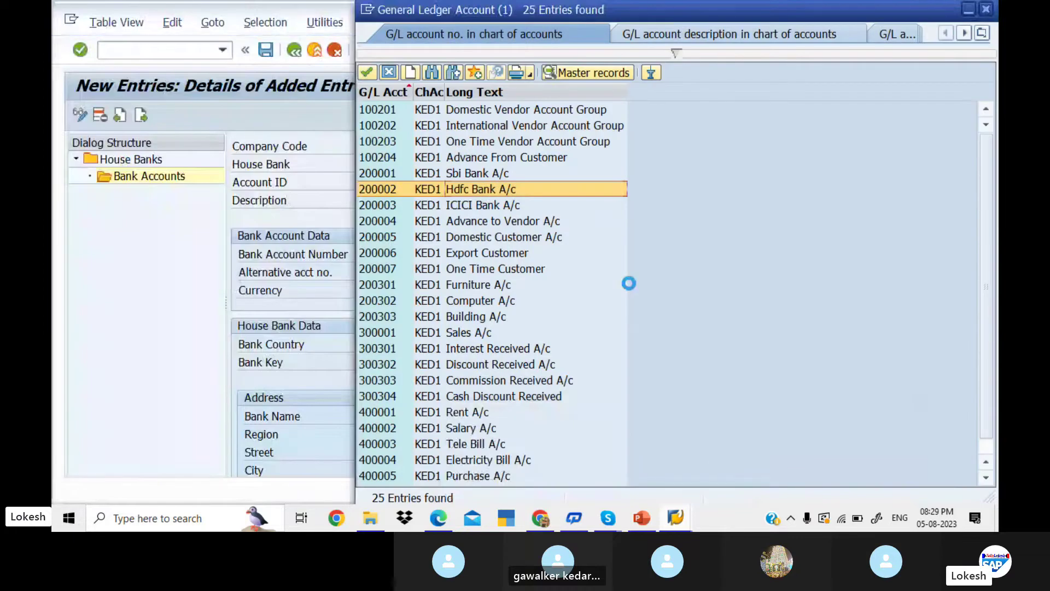
key(alt+Tab)
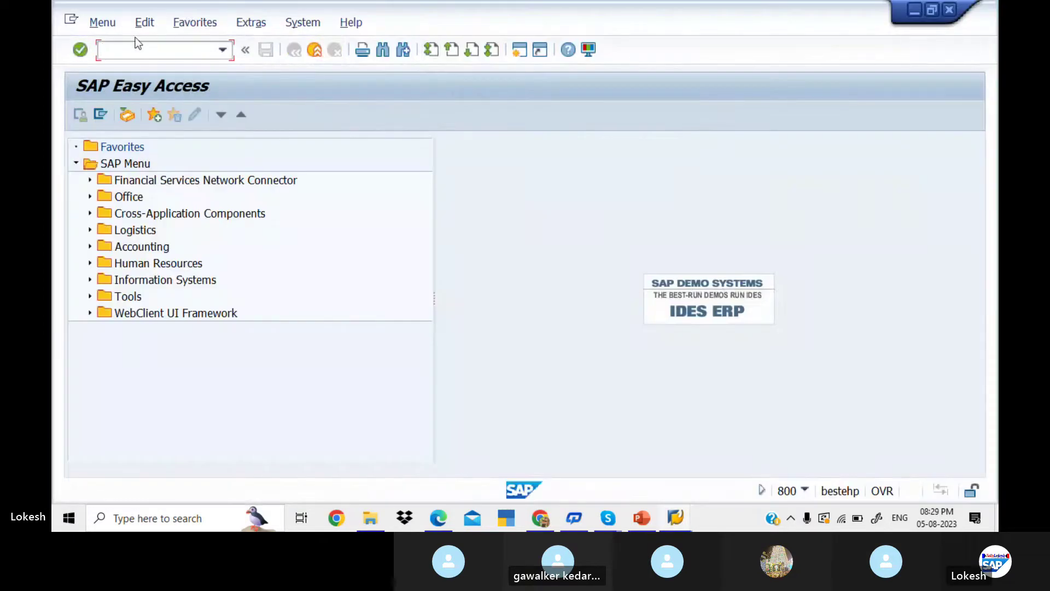
text(fbzp)
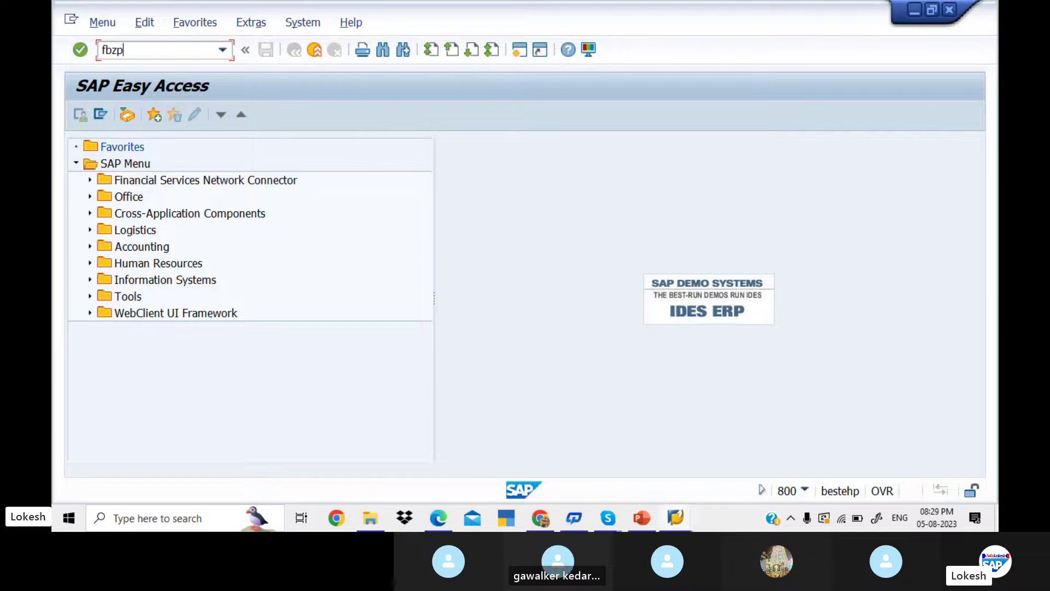
key(Return)
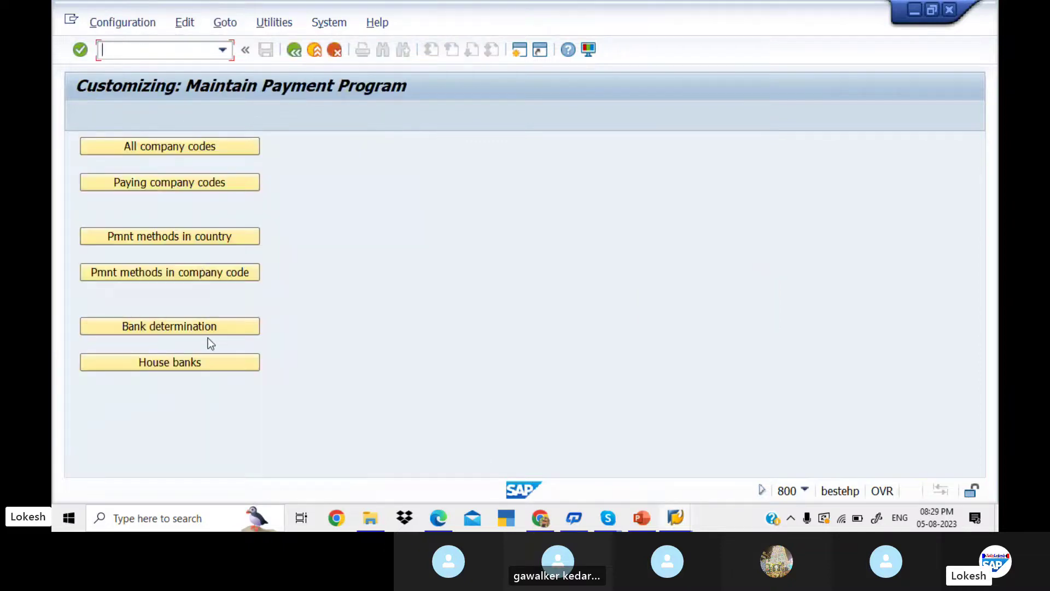
click(220, 363)
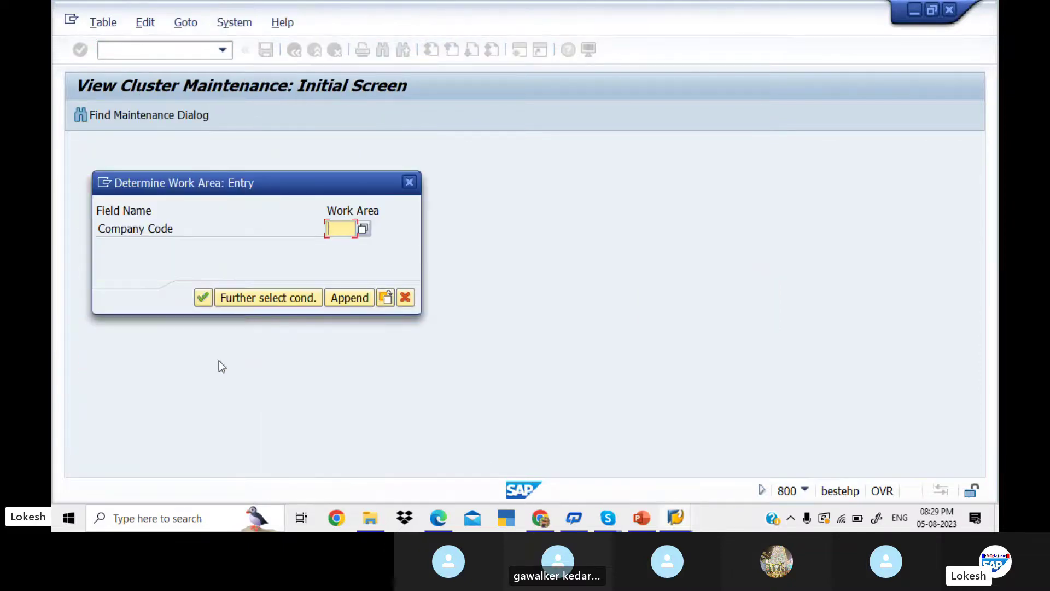
text(ked1)
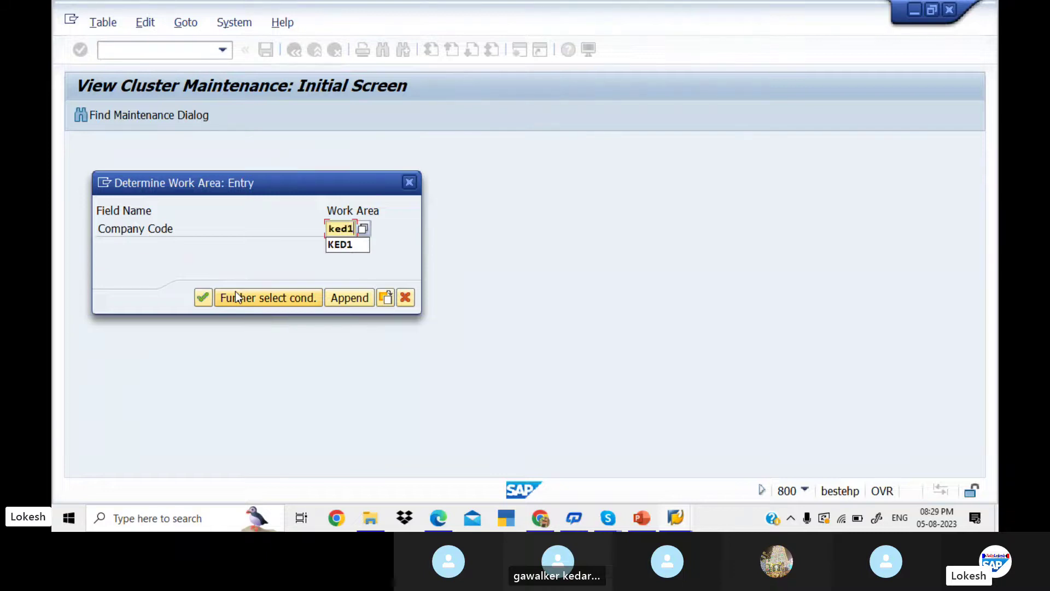
key(Return)
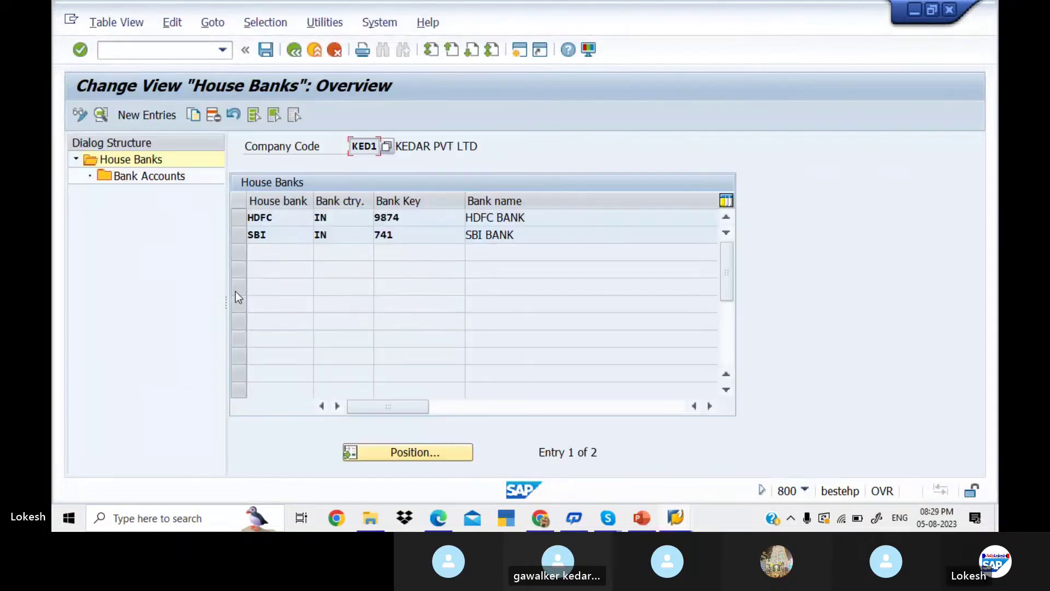
- Switch the house banks to display mode and view the HDFC house bank's details and address
click(240, 217)
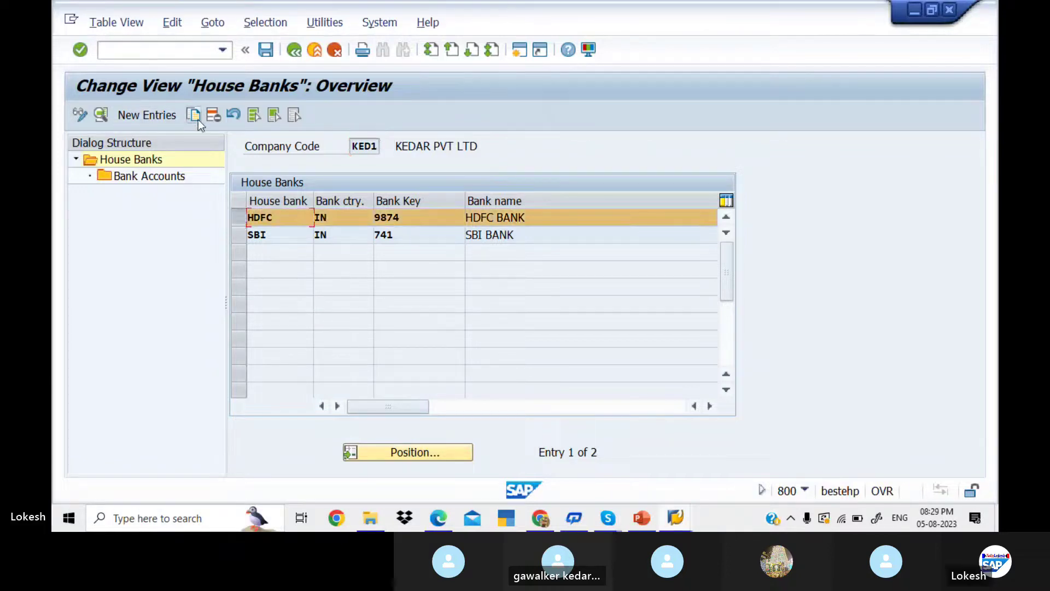
click(87, 116)
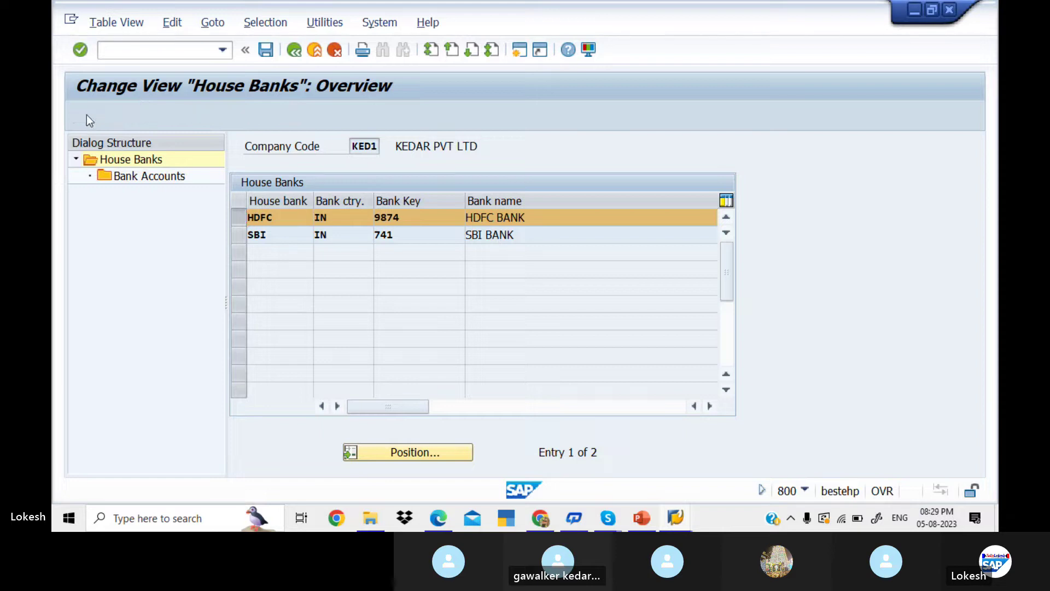
double_click(305, 223)
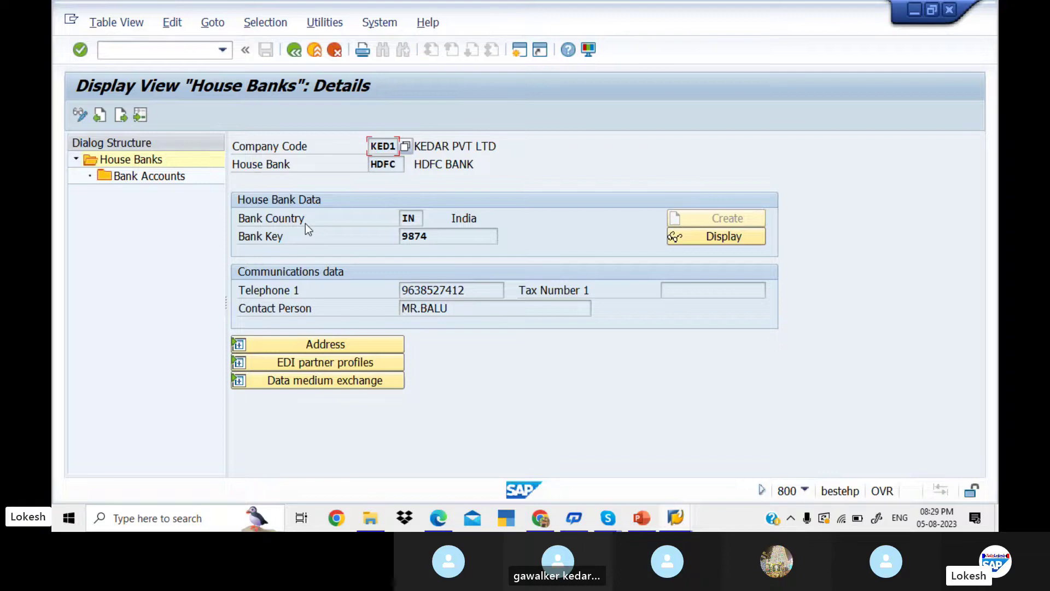
click(377, 344)
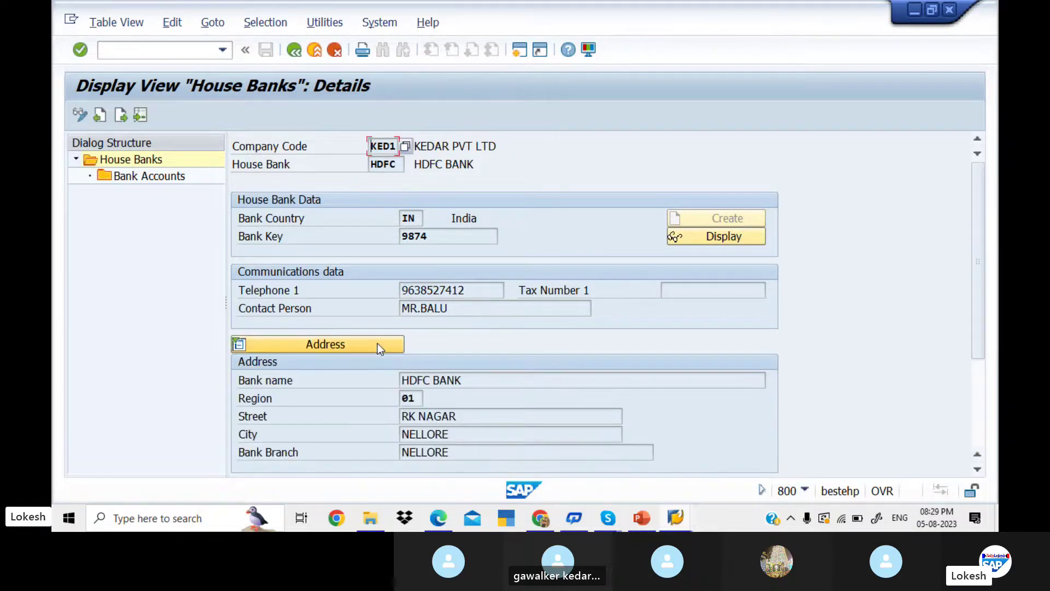
- Check the empty bank accounts list twice, then return to the overview and reselect HDFC
double_click(167, 176)
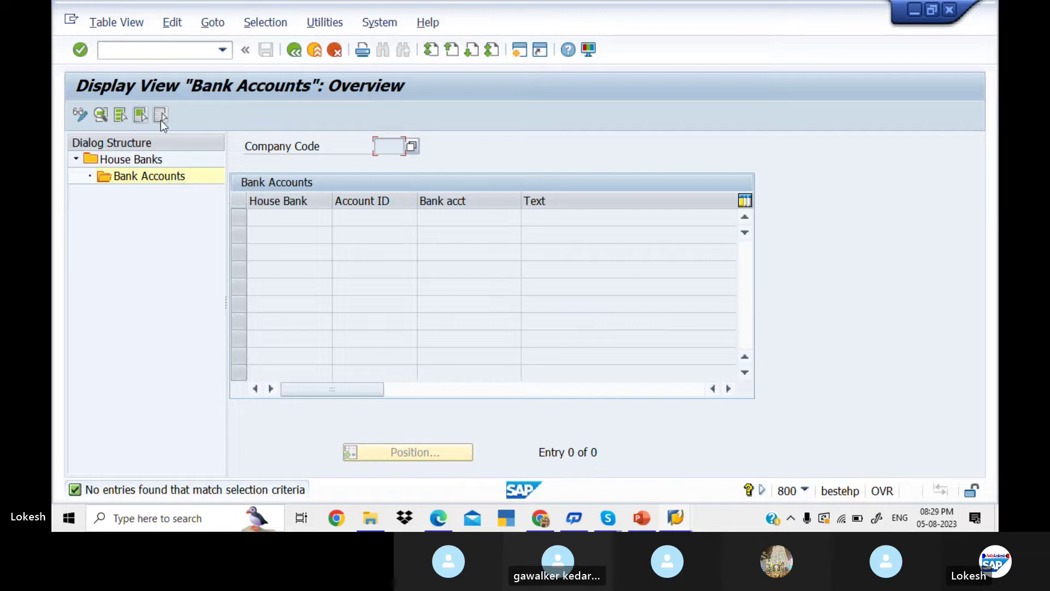
click(294, 50)
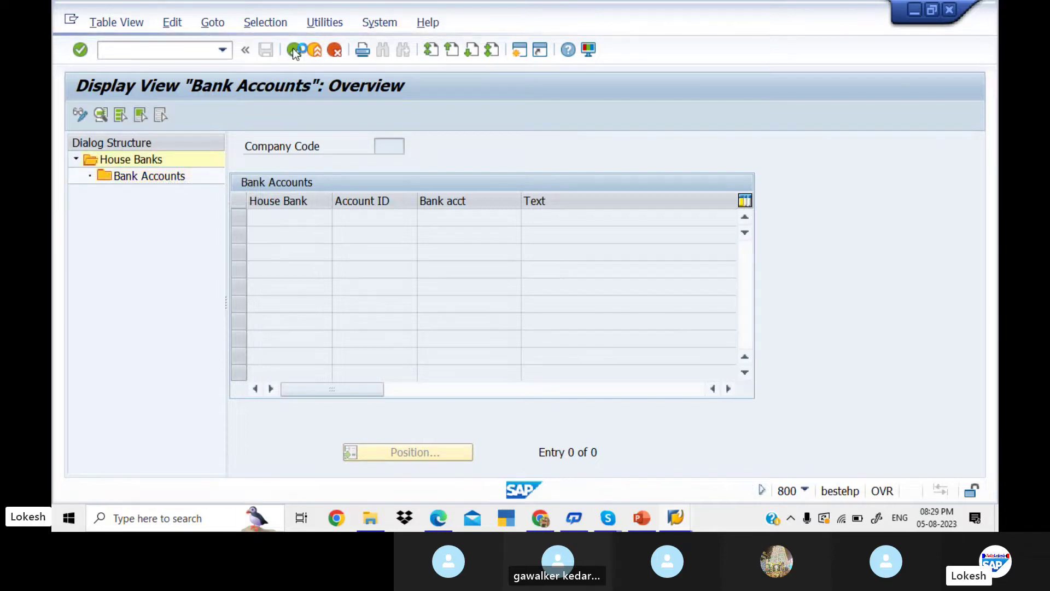
click(293, 50)
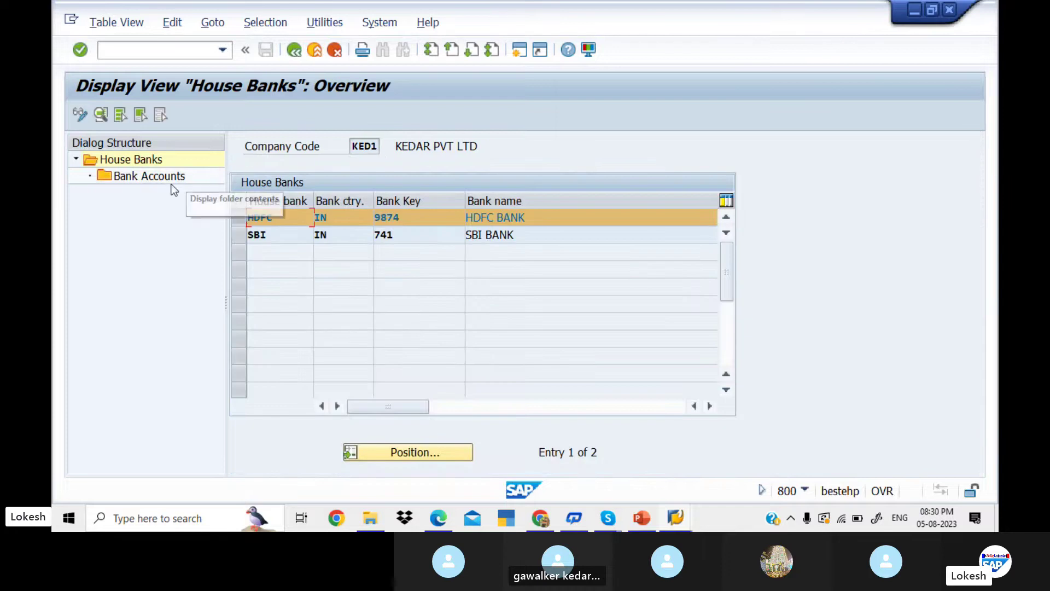
double_click(179, 177)
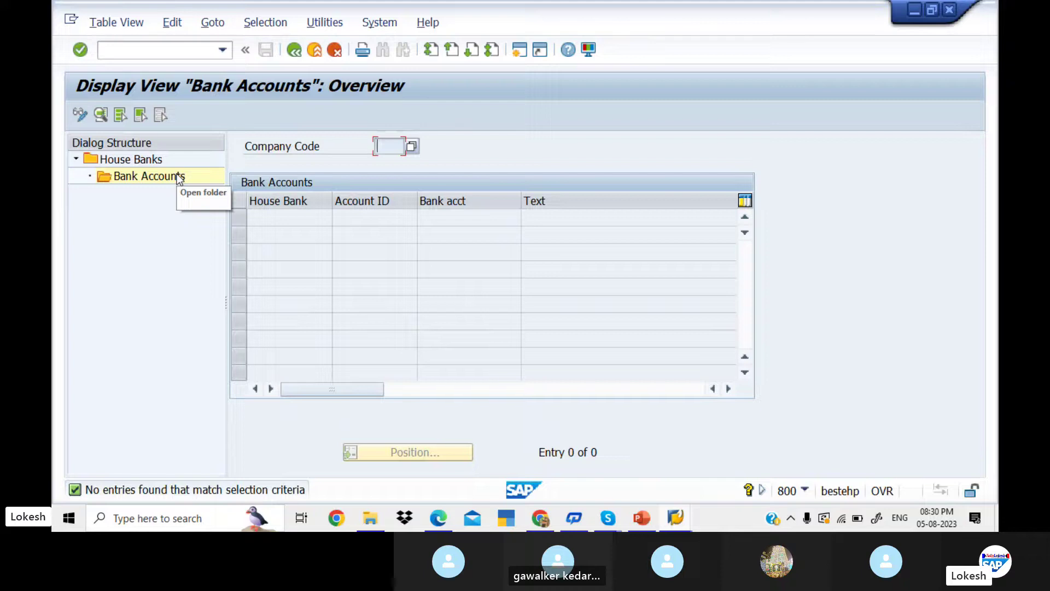
click(301, 51)
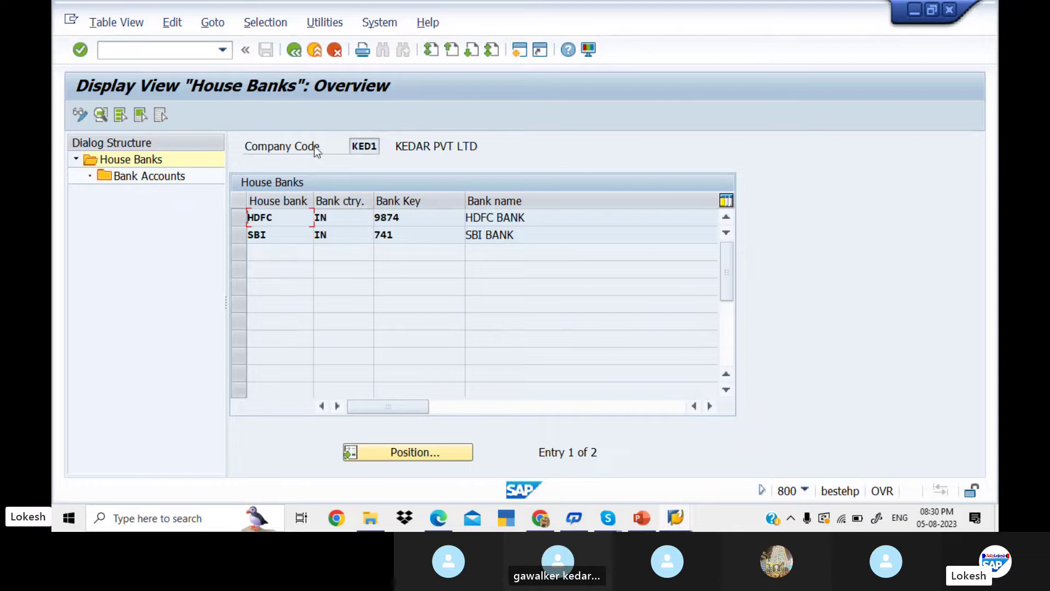
click(239, 218)
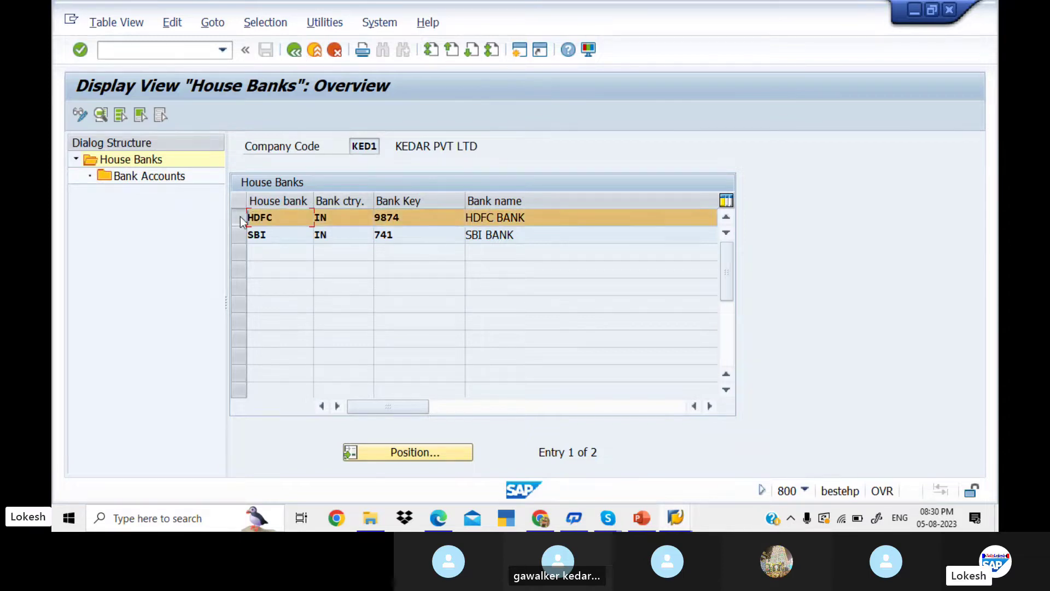
- Switch to change mode, delete the HDFC house bank entry, and return to the overview
click(80, 116)
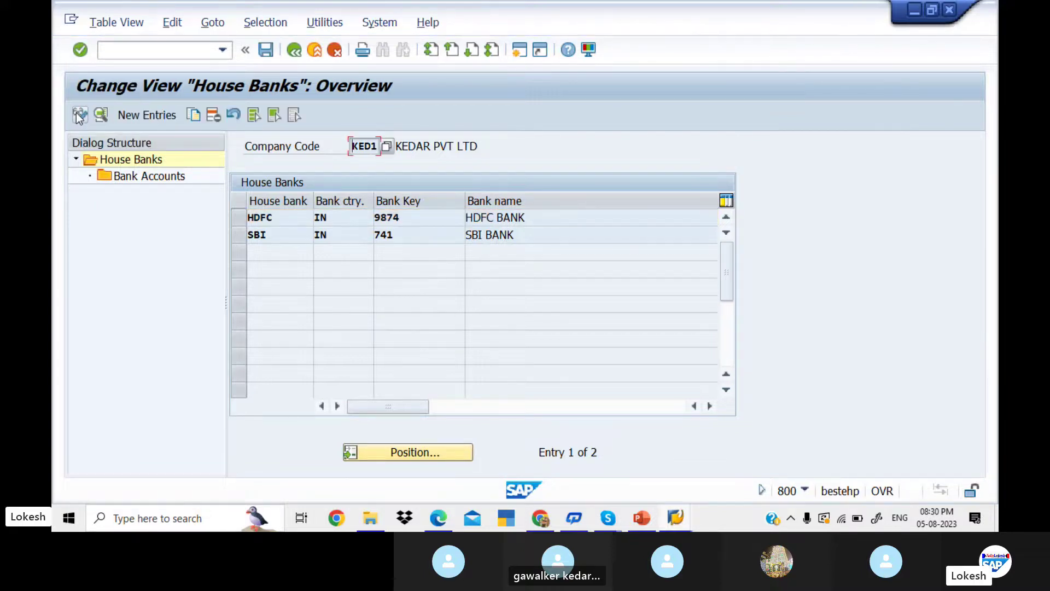
click(239, 218)
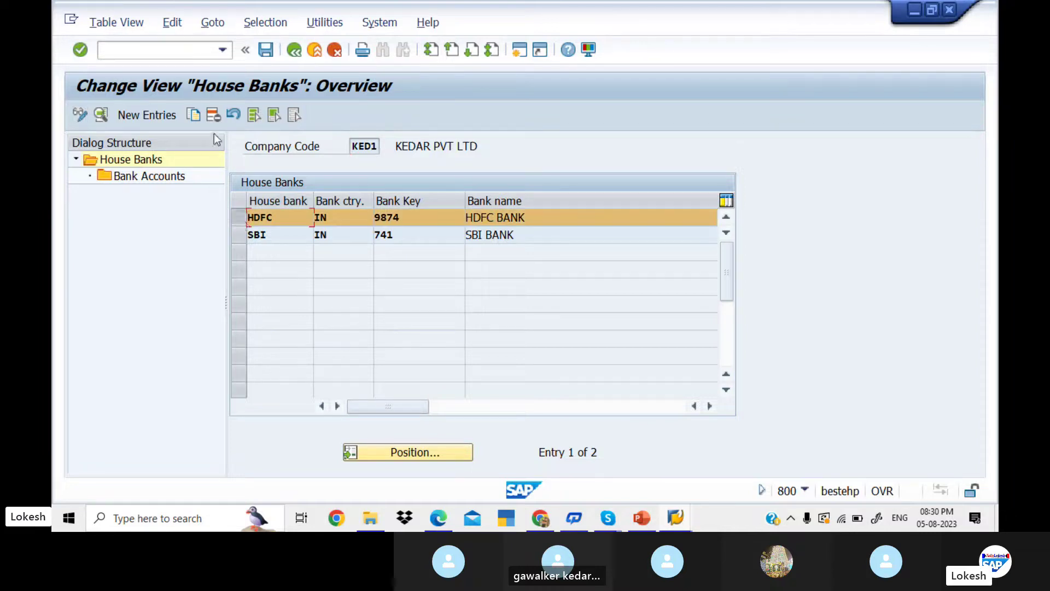
click(213, 115)
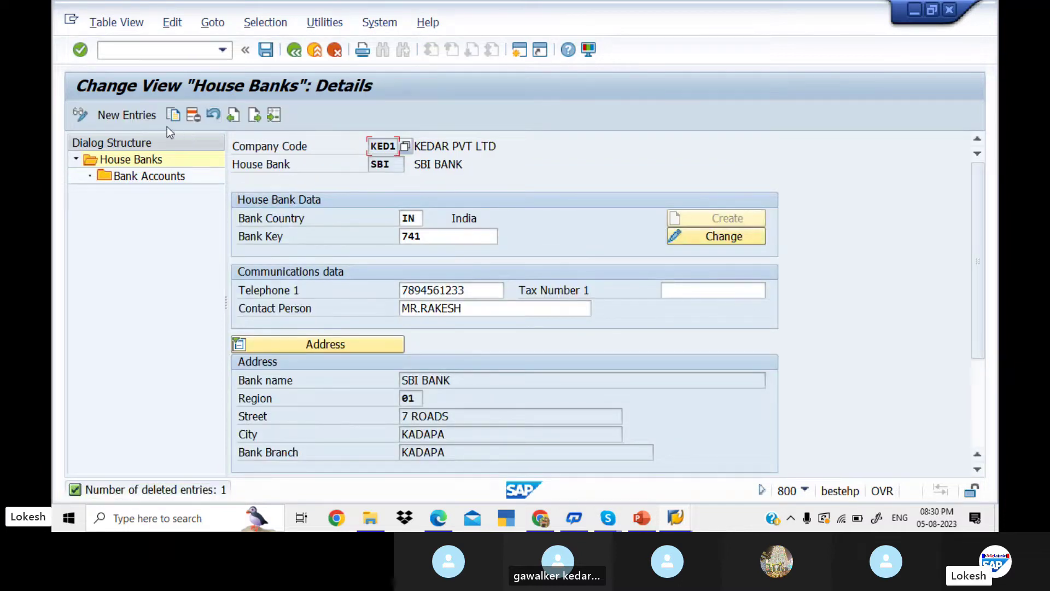
click(255, 117)
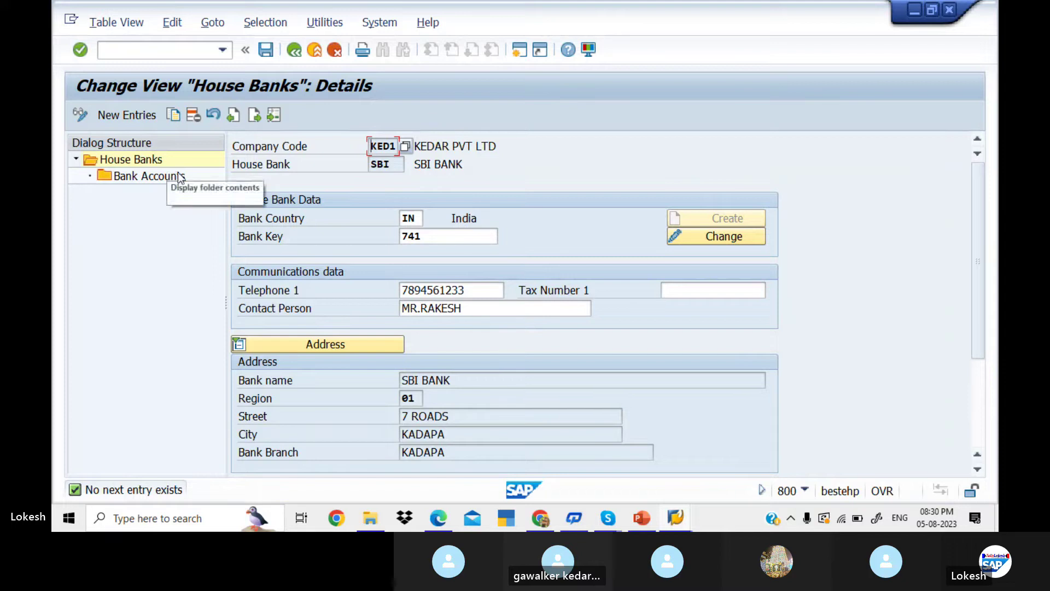
click(295, 51)
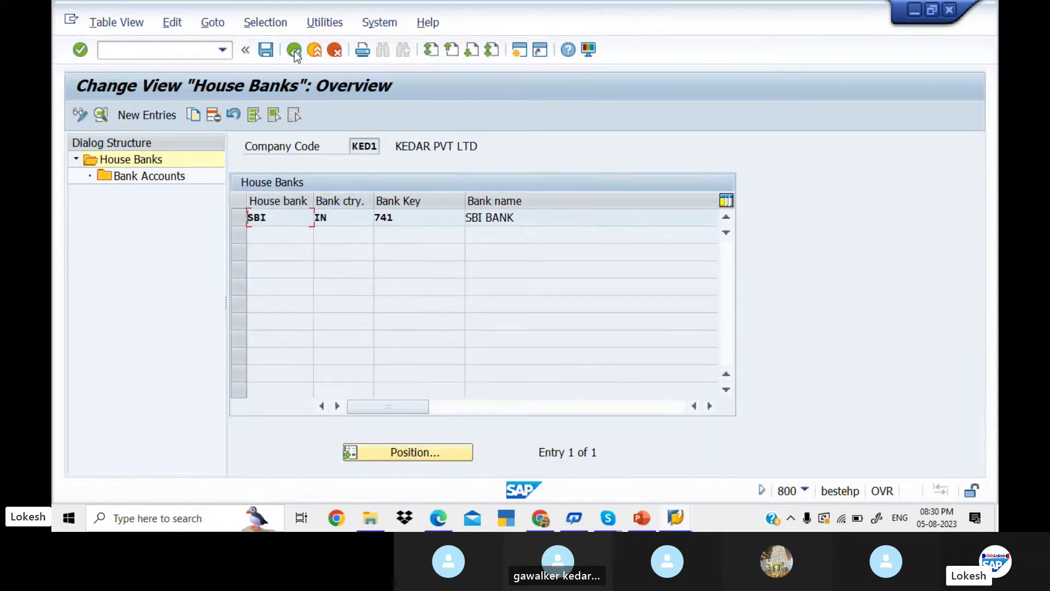
- Enter a new house bank HDFC with country IN, bank key 9874, telephone and contact person
click(158, 115)
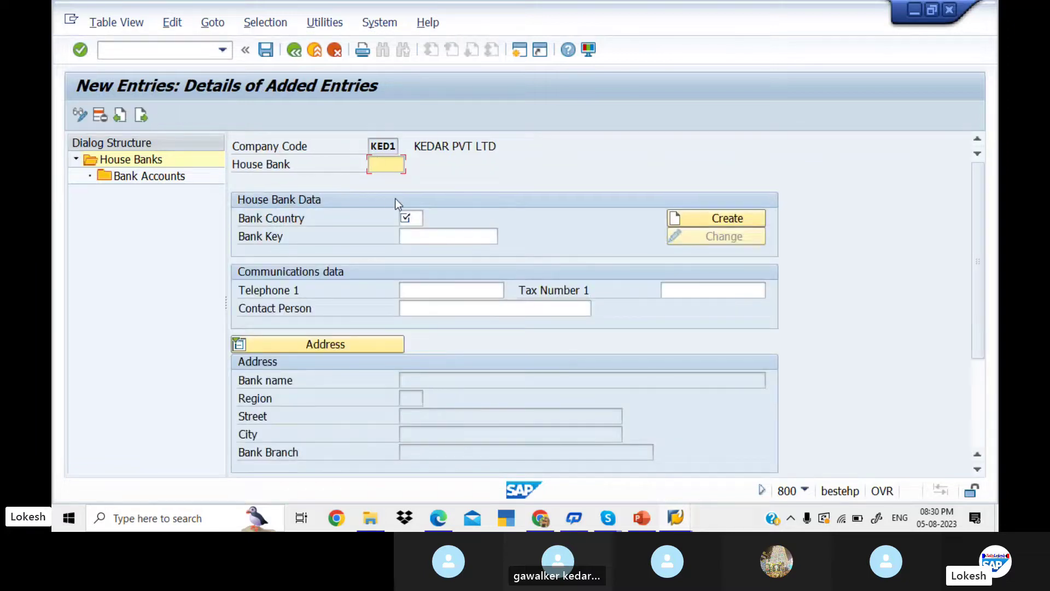
key(Down)
key(Return)
key(Tab)
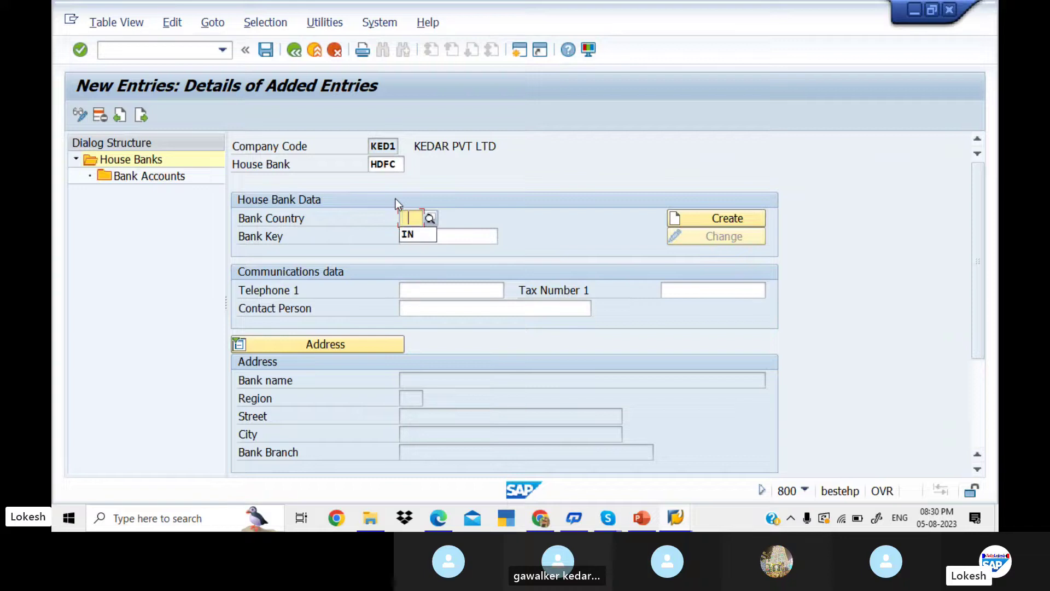
key(Down)
key(Return)
key(Tab)
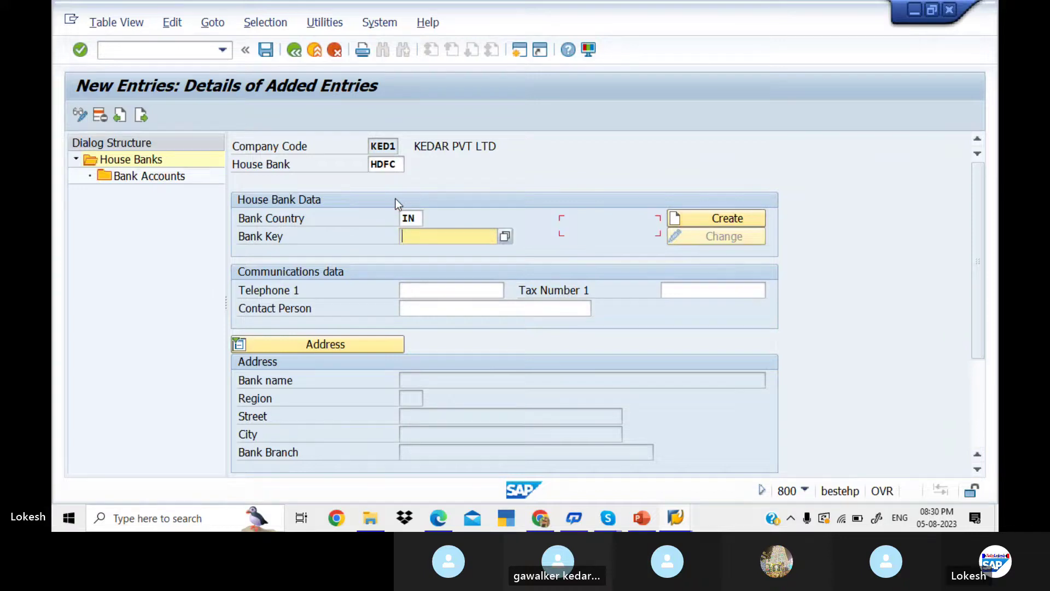
key(Down)
key(Return)
key(Tab)
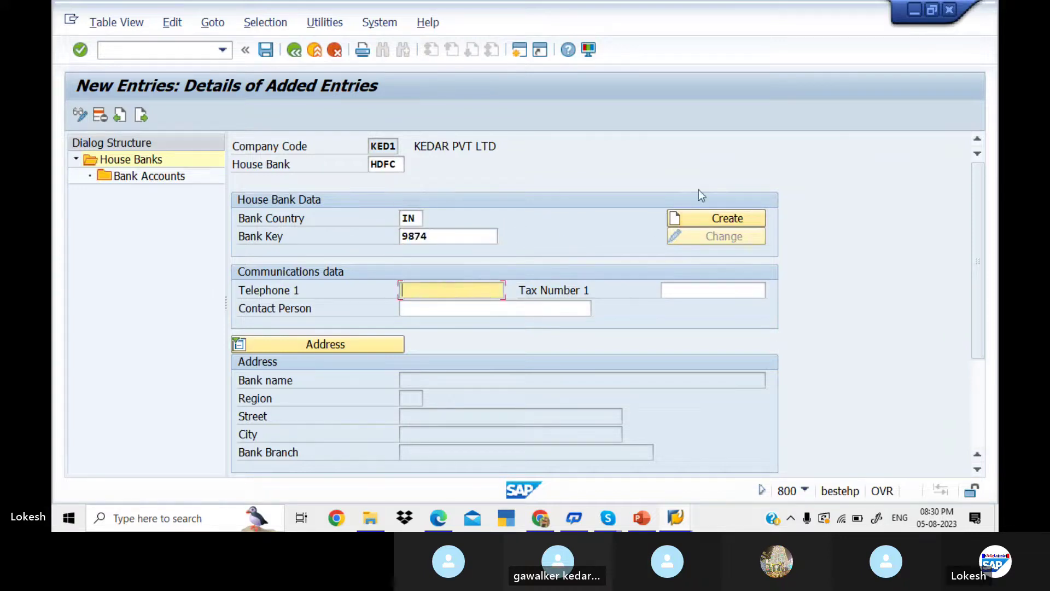
click(731, 218)
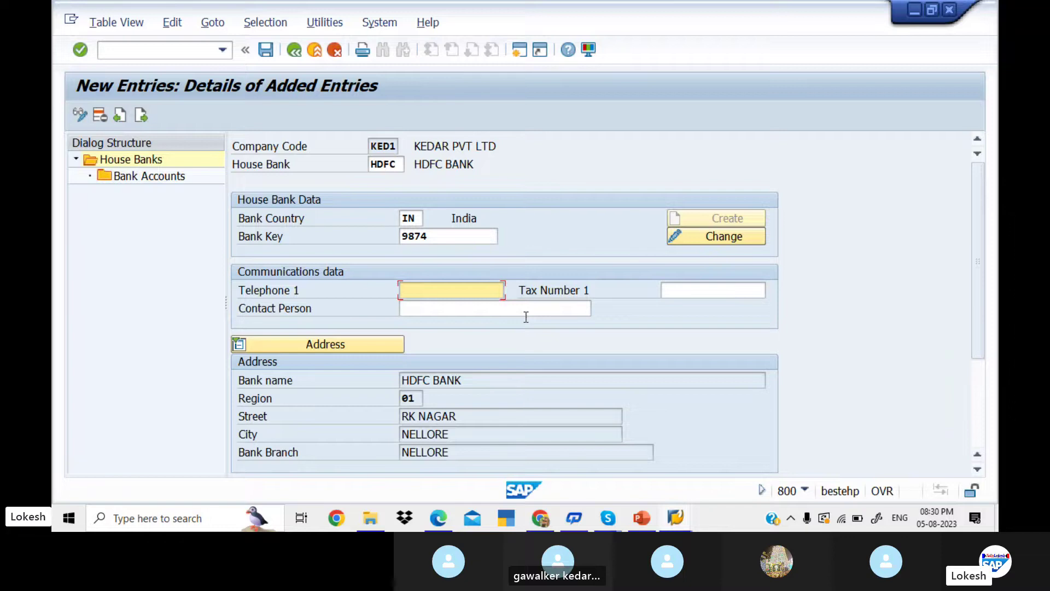
click(444, 290)
key(Tab)
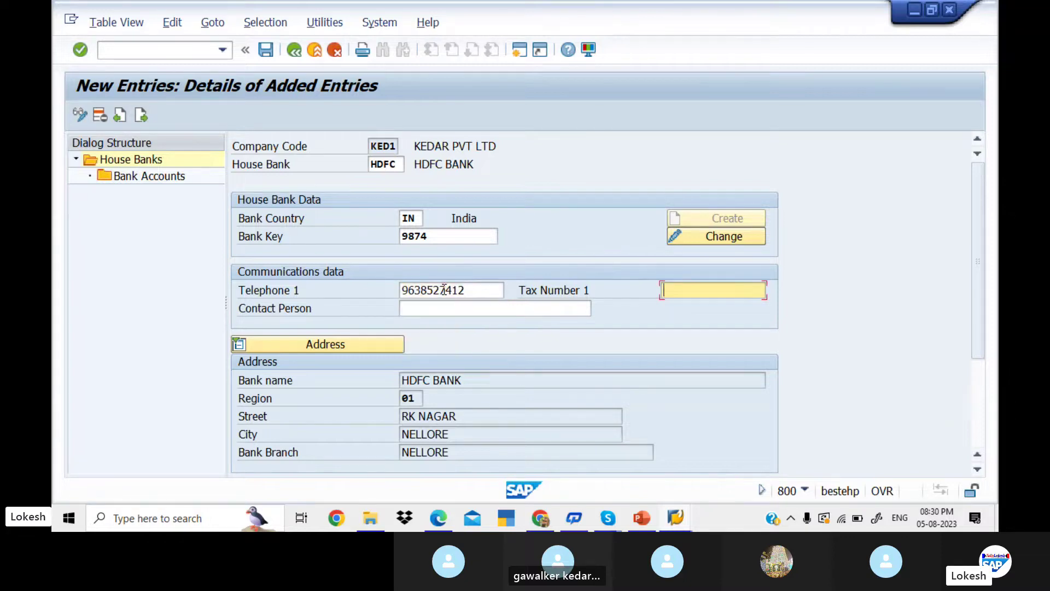
key(Tab)
key(Tab)
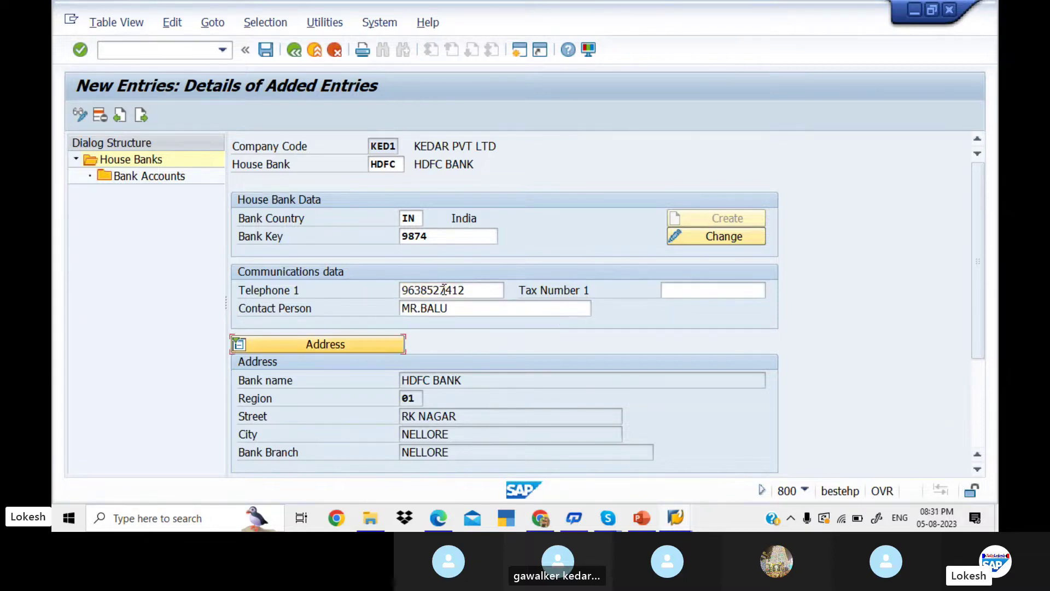
- Change the house bank key to HDF1 and save it under the customizing request
click(264, 53)
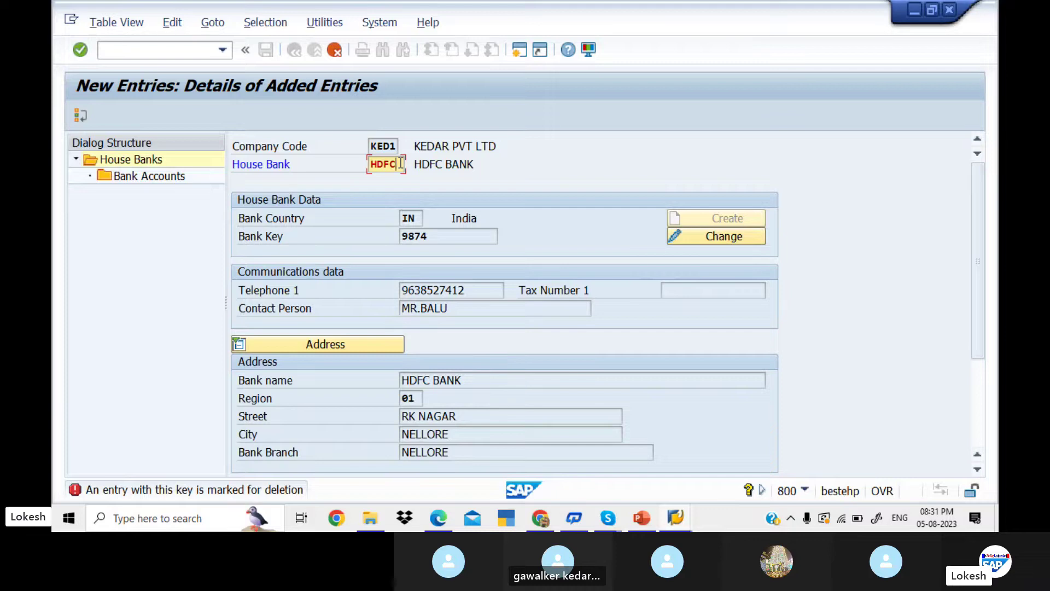
key(BackSpace)
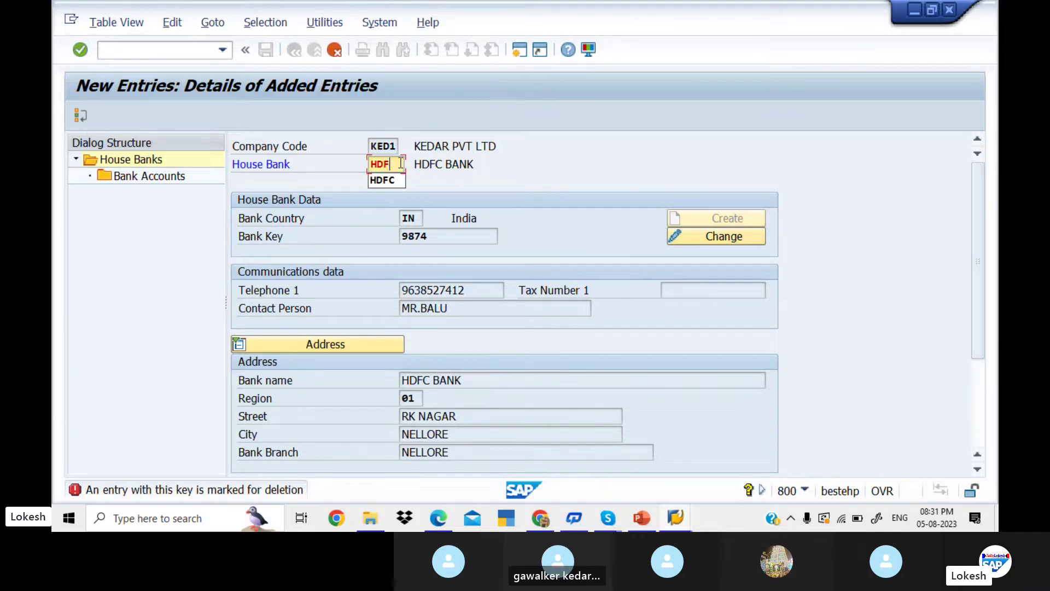
text(1)
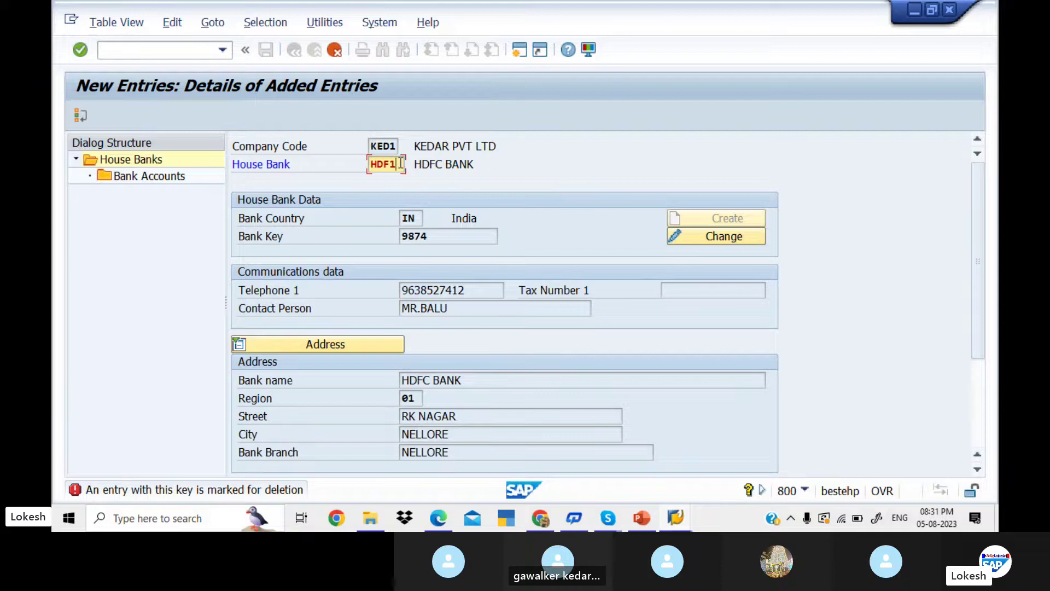
key(Return)
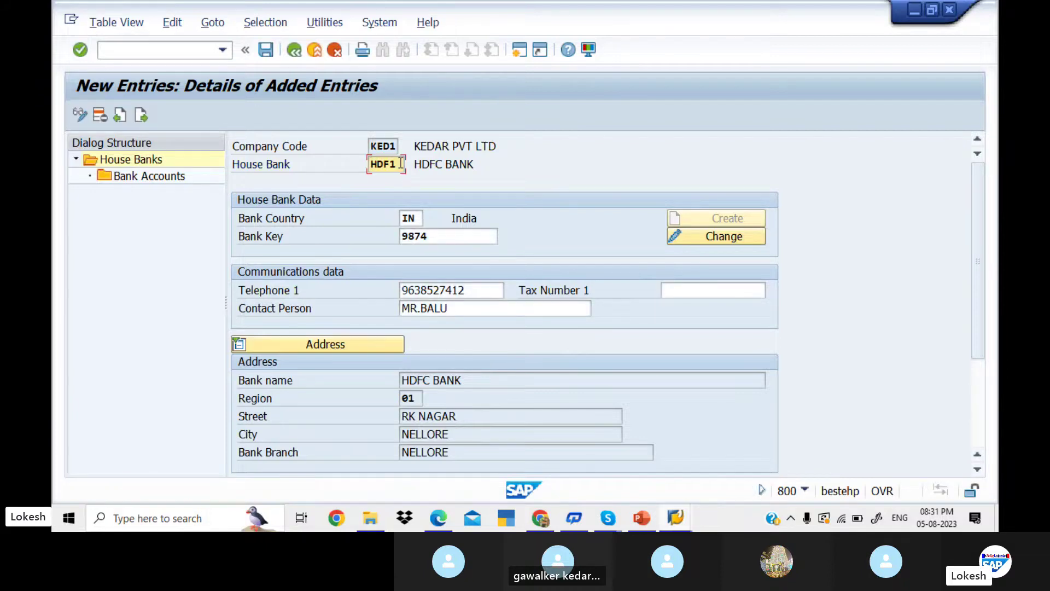
click(267, 50)
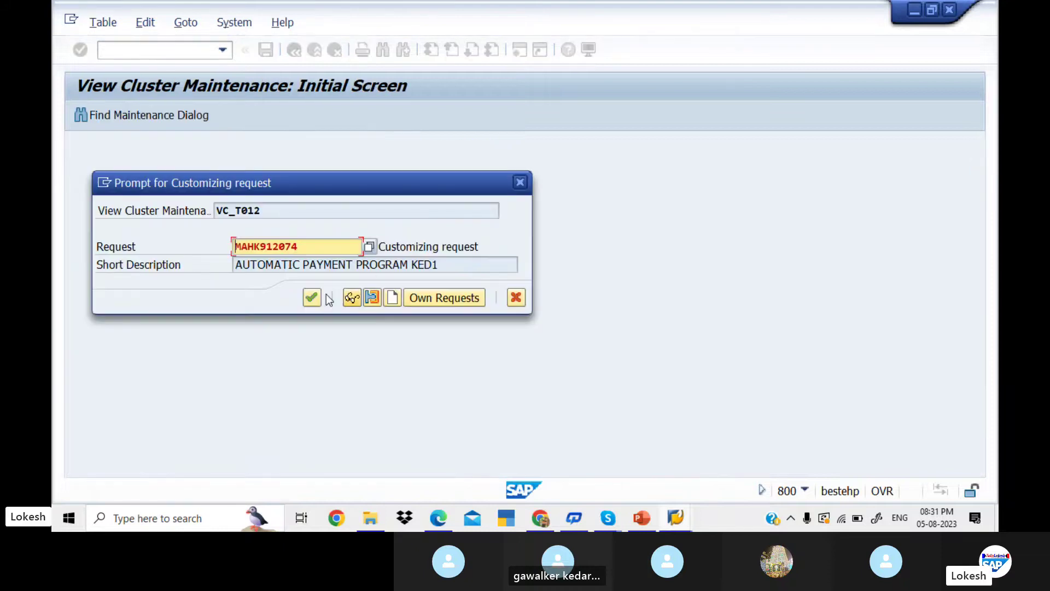
click(312, 299)
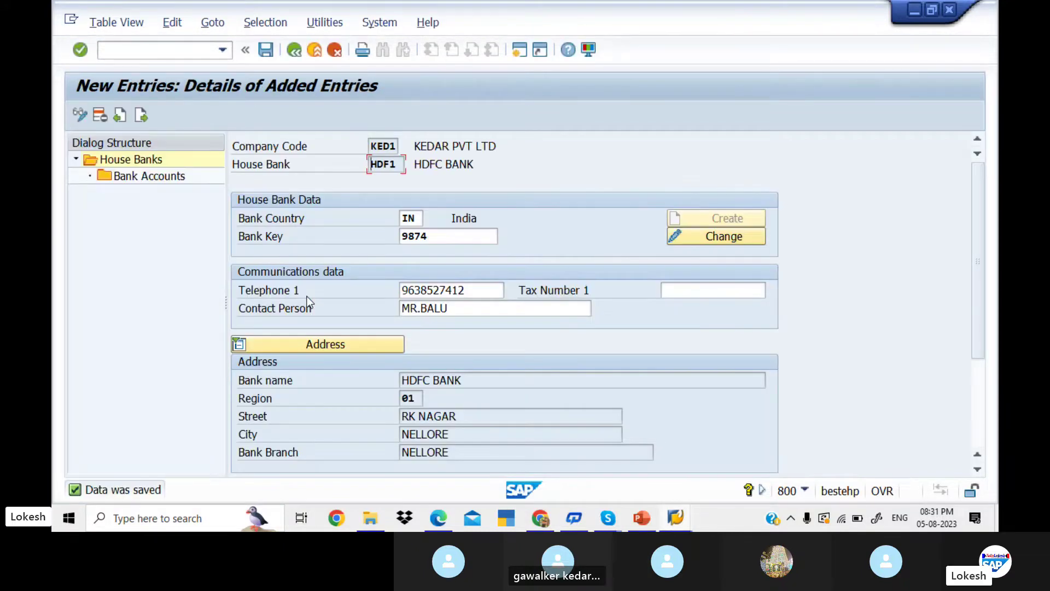
- Create bank account ID HDF1 with description 'HDFC BANK FOR KED1'
double_click(175, 179)
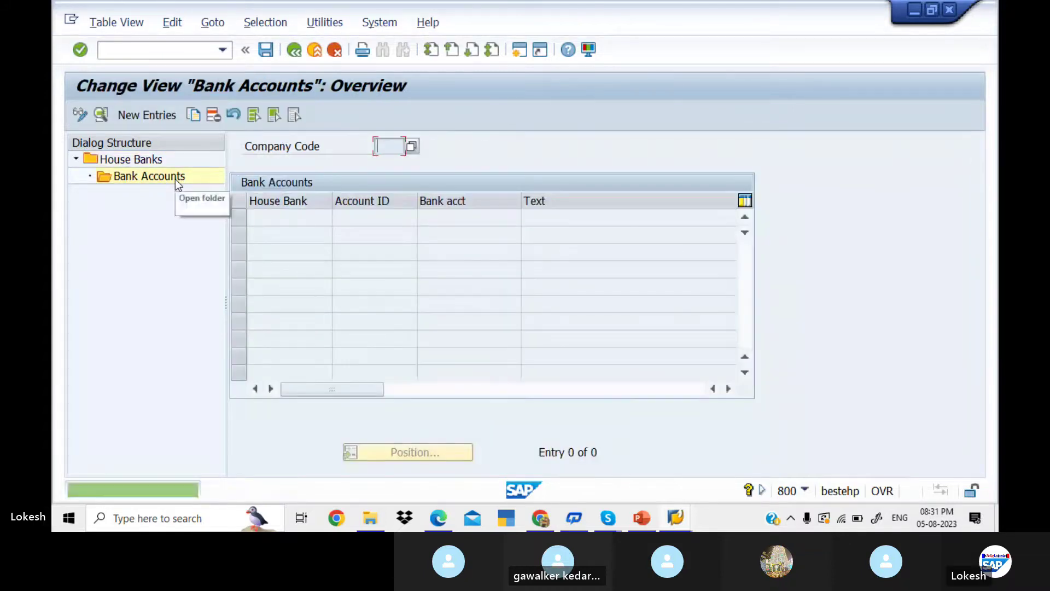
click(166, 116)
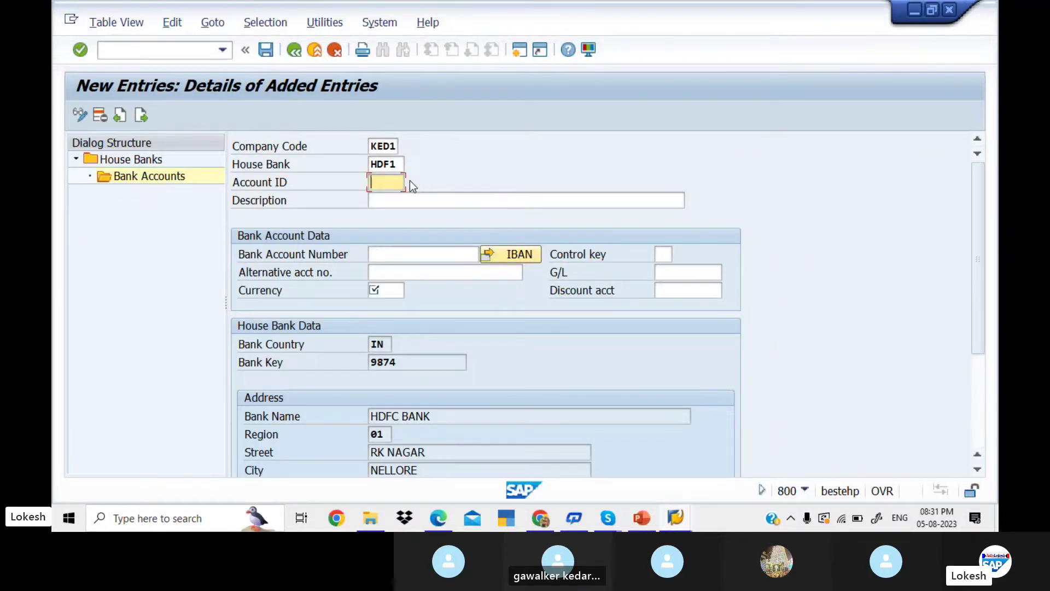
text(hdf)
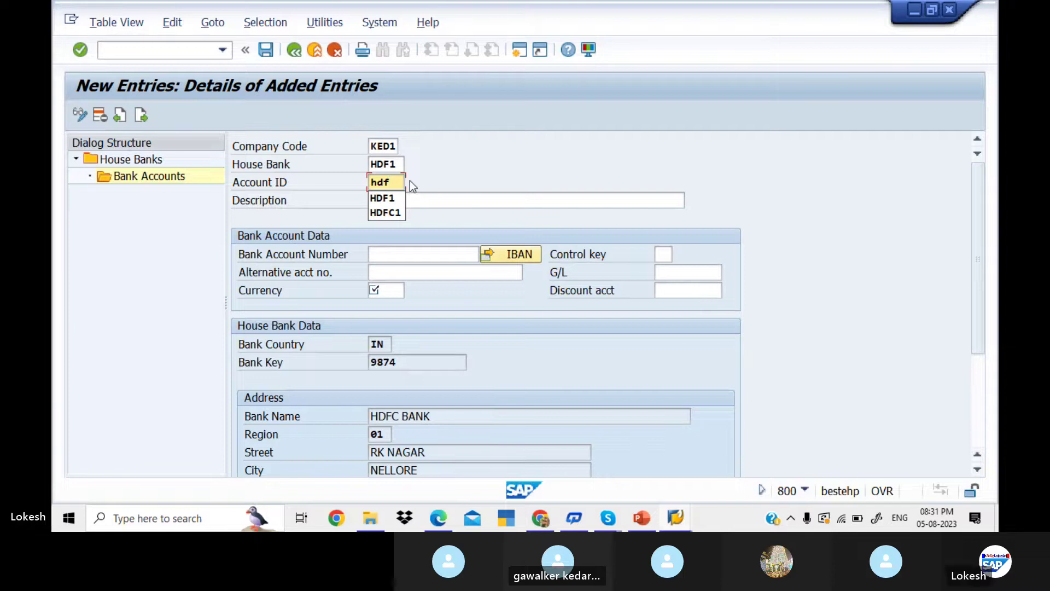
key(BackSpace)
key(BackSpace)
key(BackSpace)
text(HD)
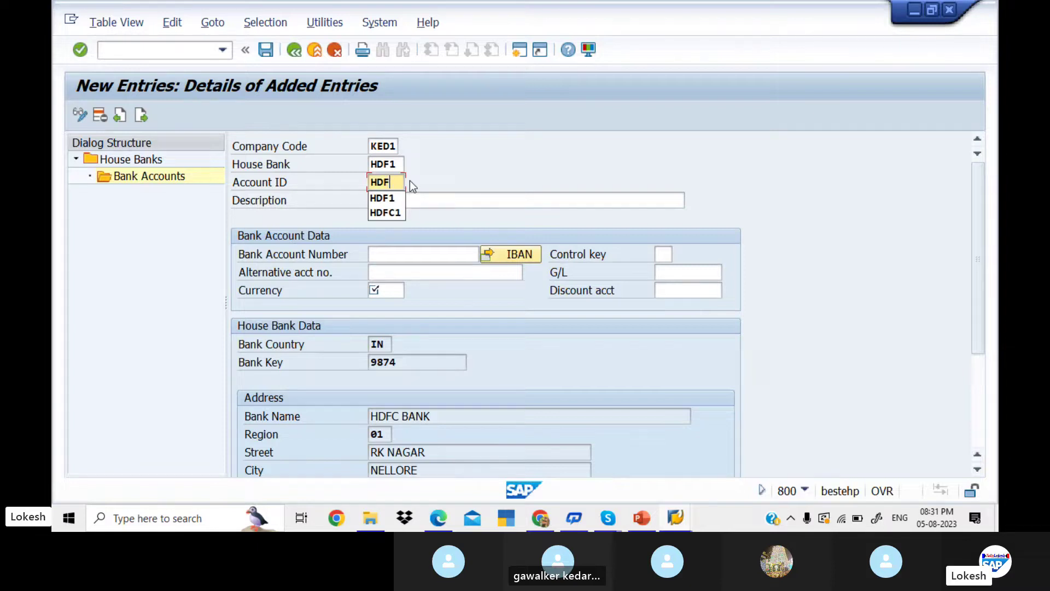
text(F1)
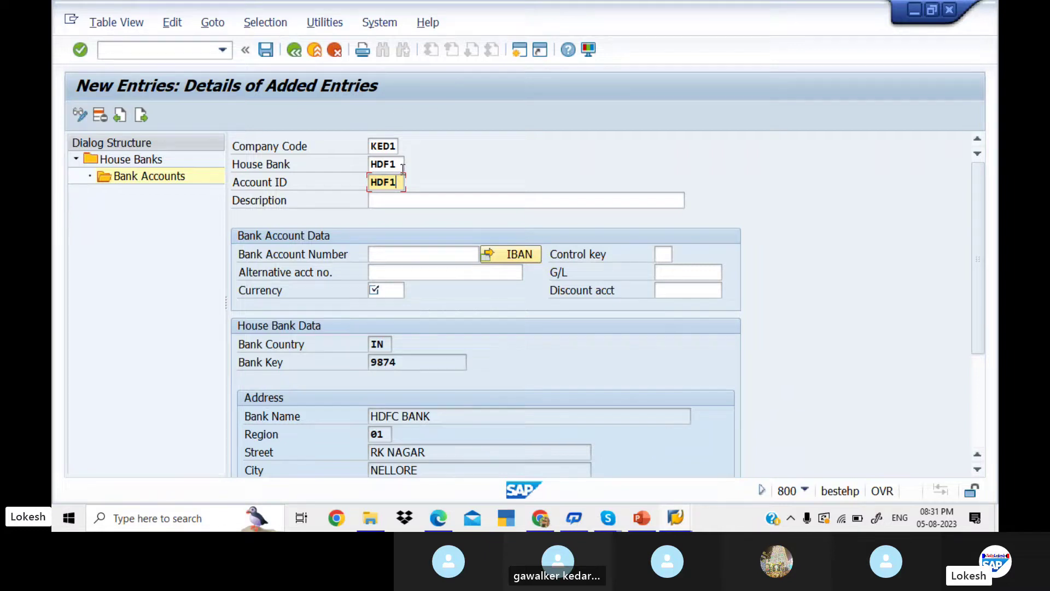
click(410, 198)
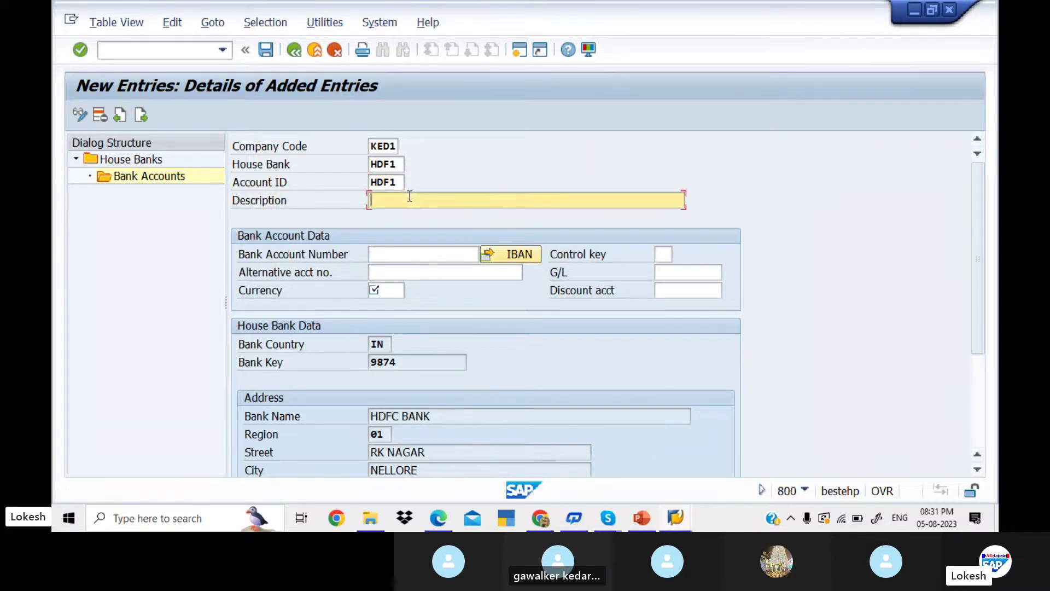
click(410, 198)
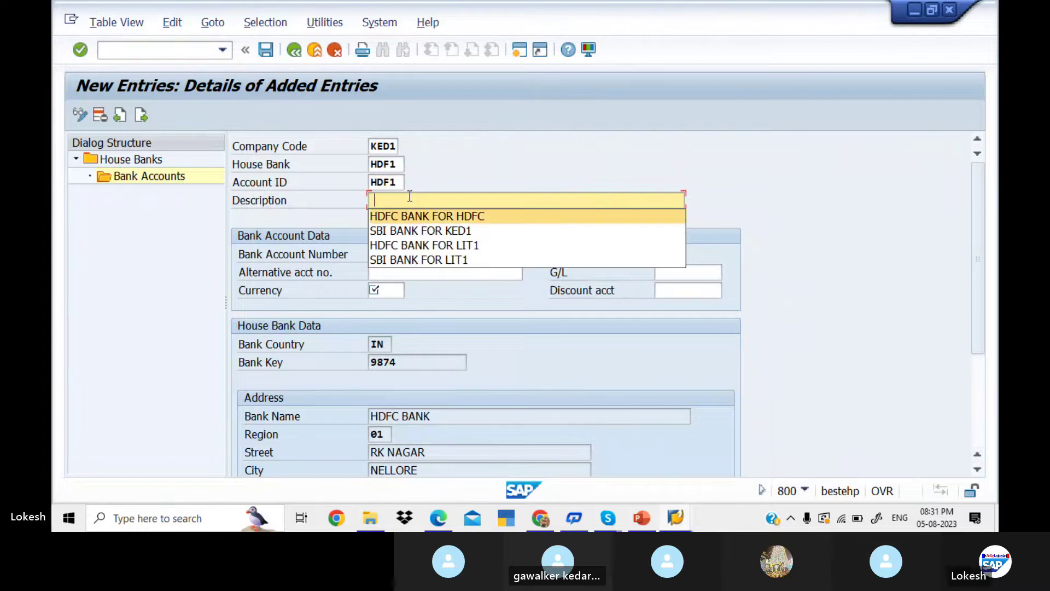
key(Return)
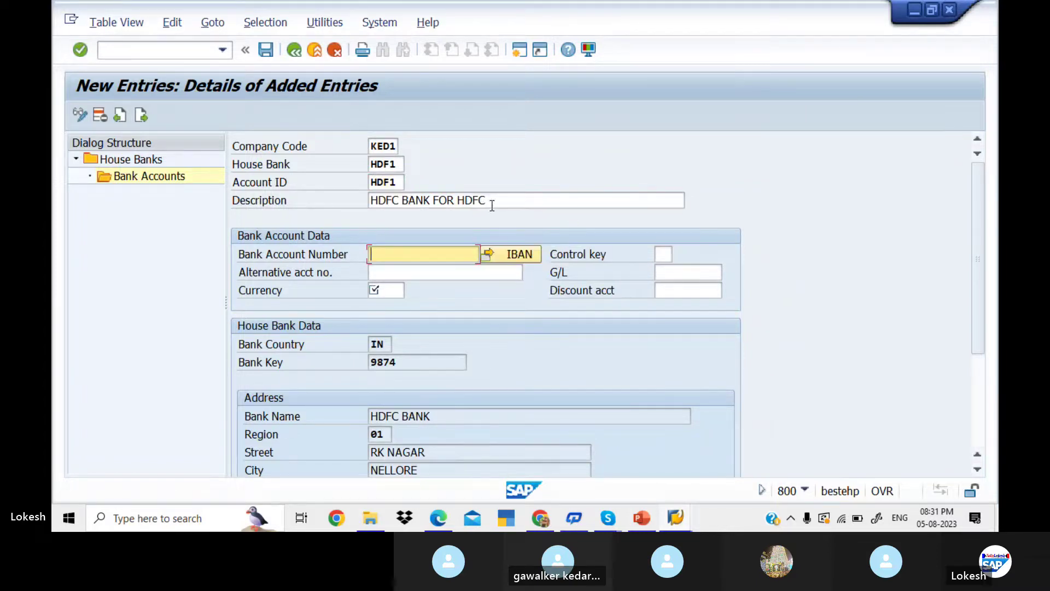
key(BackSpace)
key(BackSpace)
key(BackSpace)
key(BackSpace)
text(K)
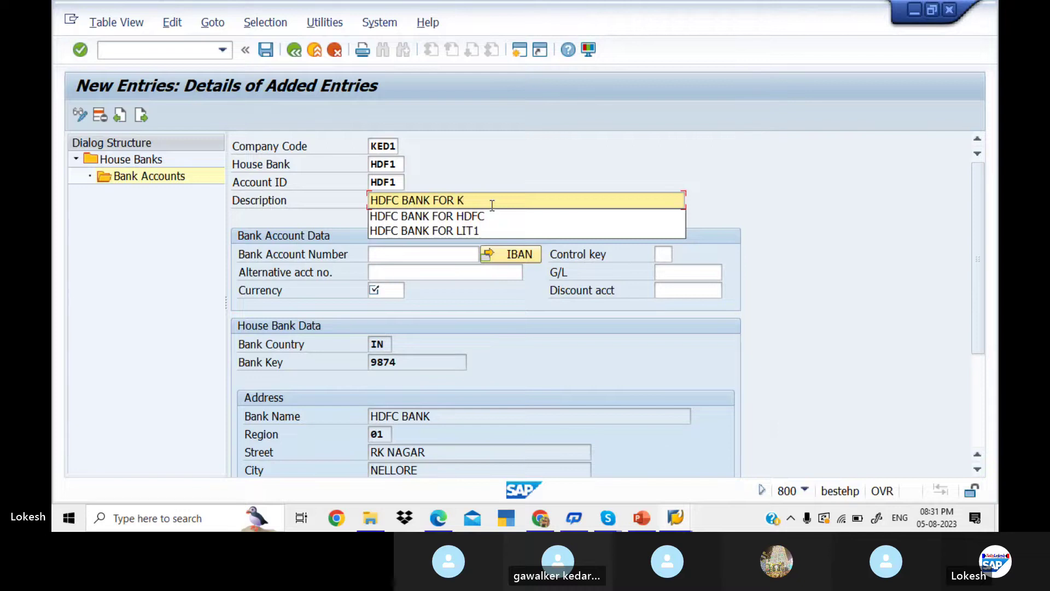
text(ED1)
key(Tab)
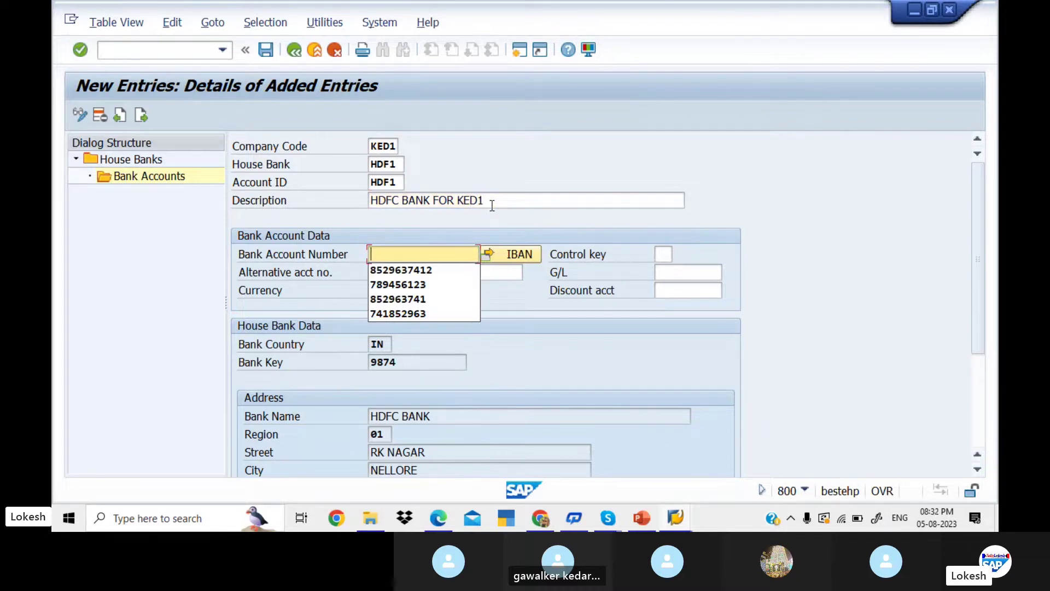
- Fill the bank and alternative account numbers from history and list KED1's G/L accounts
key(Down)
key(Return)
key(Tab)
key(Tab)
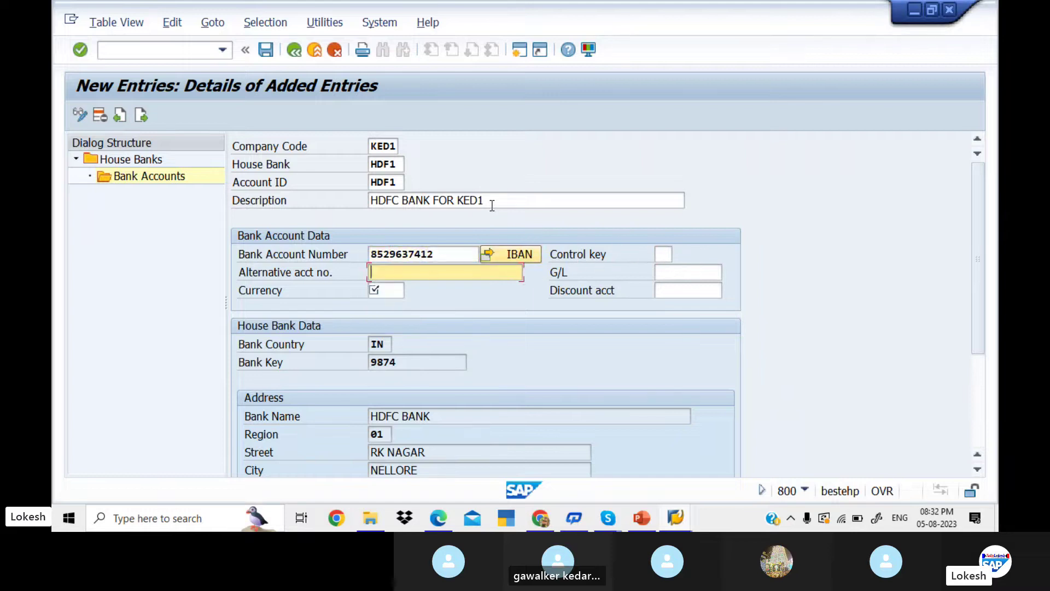
key(Return)
key(Tab)
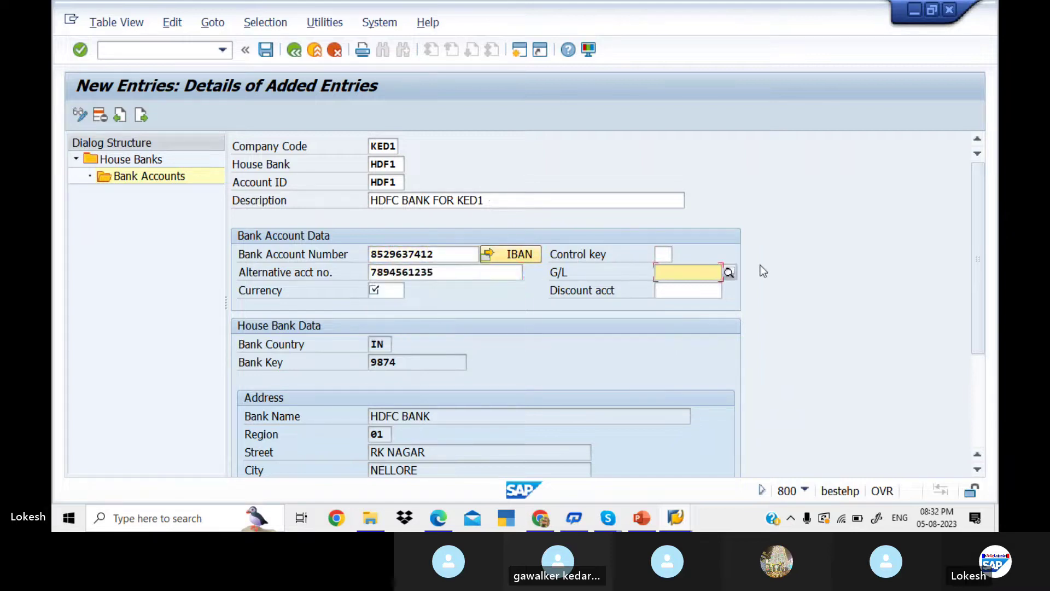
click(729, 272)
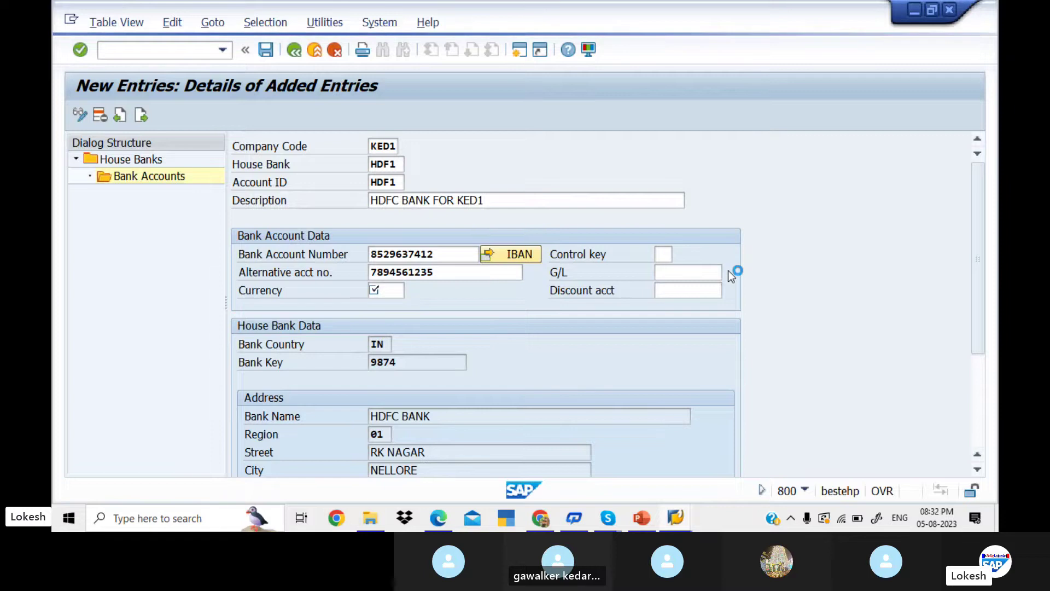
key(Return)
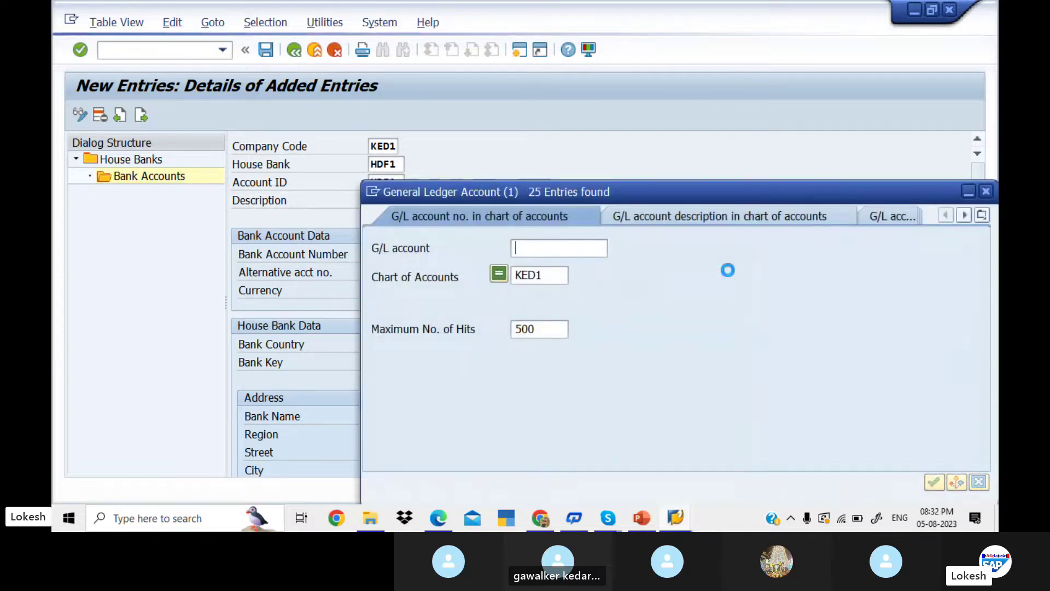
- Assign G/L account 200002 and currency INR to HDF1, save, and decline IBAN transport
double_click(480, 191)
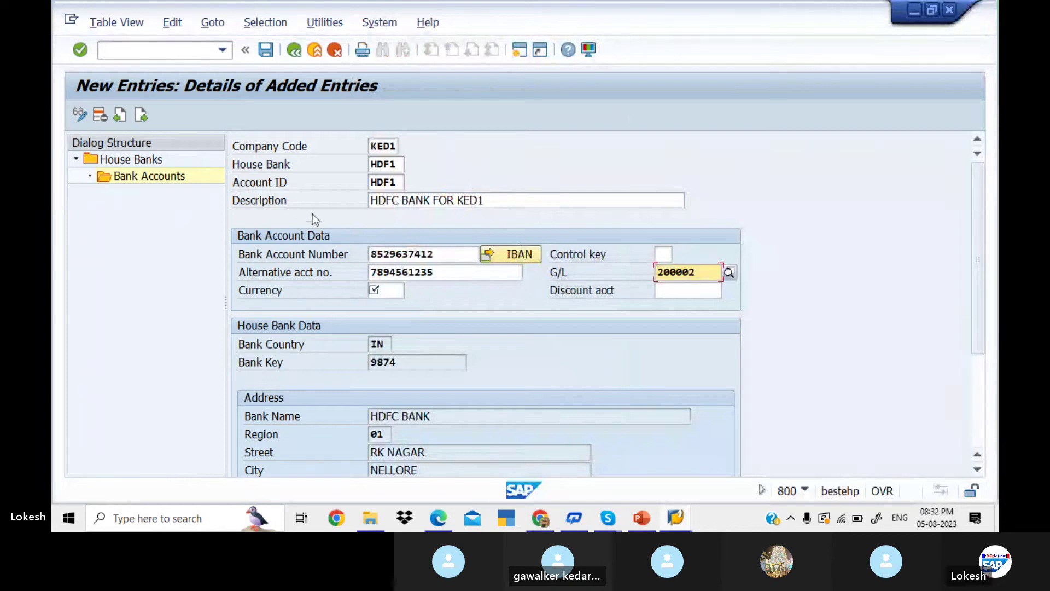
click(396, 290)
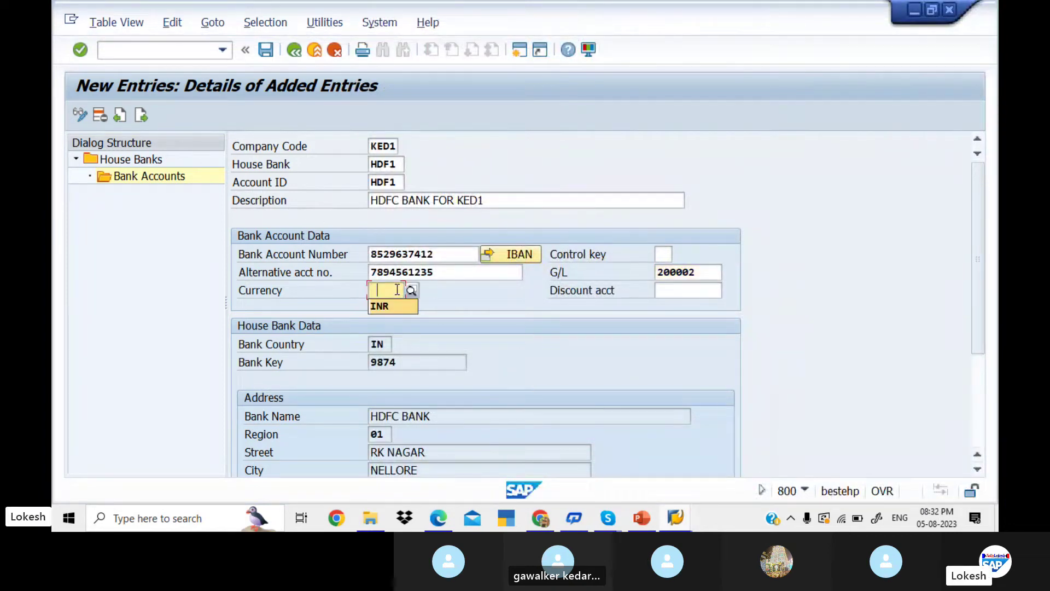
text(INR)
key(Tab)
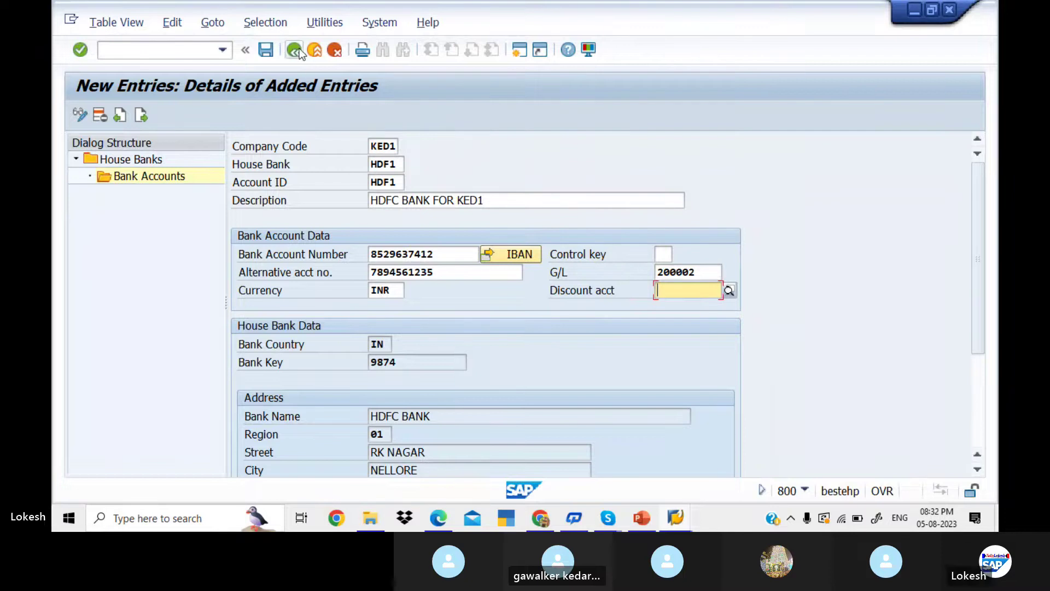
click(267, 51)
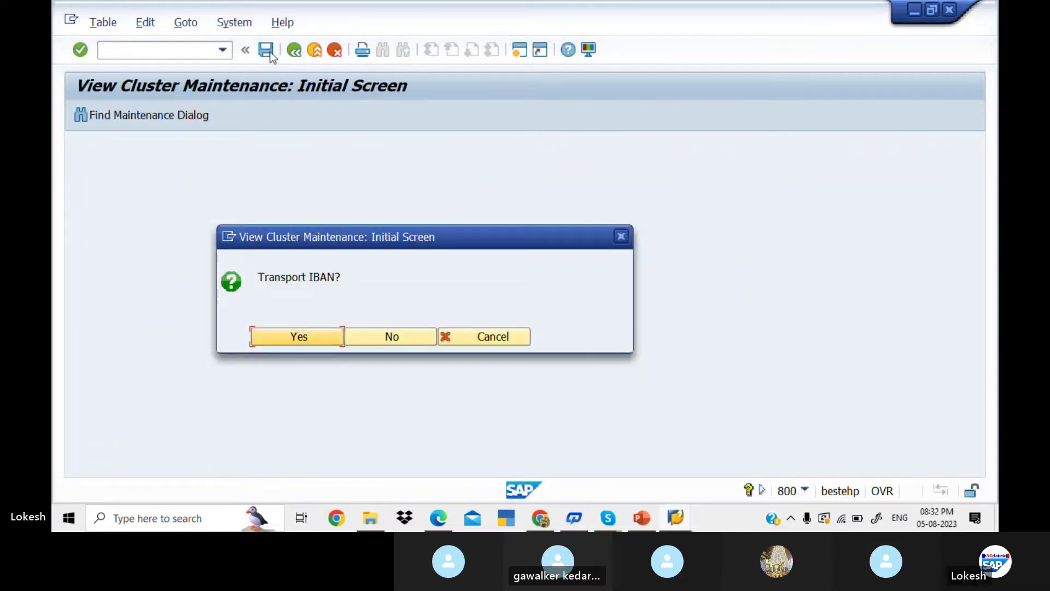
click(404, 336)
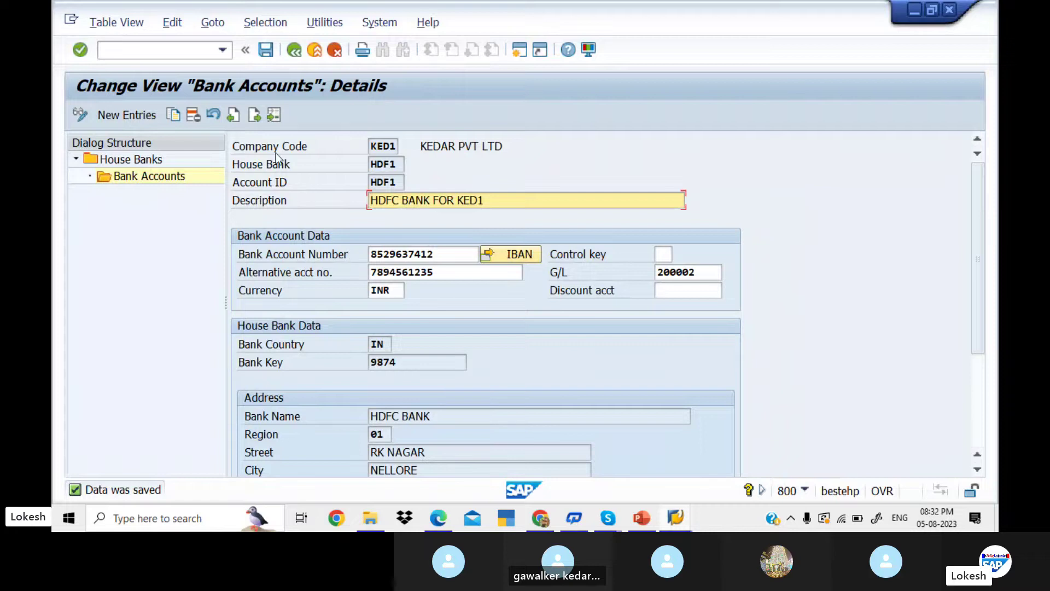
- Start a new house bank entry ICICI with bank country IN and bank key 589
double_click(147, 159)
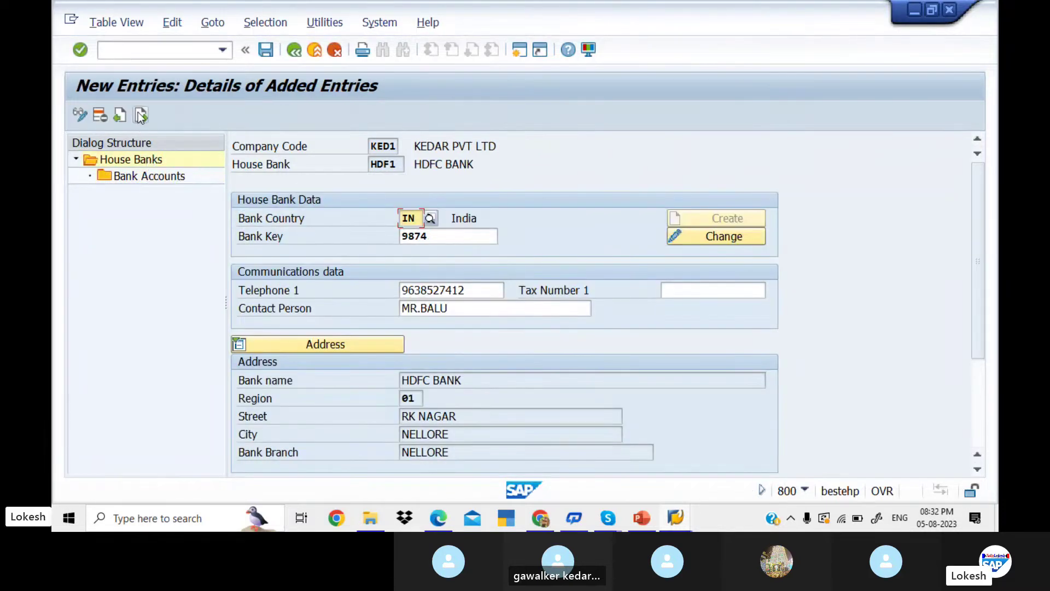
click(140, 115)
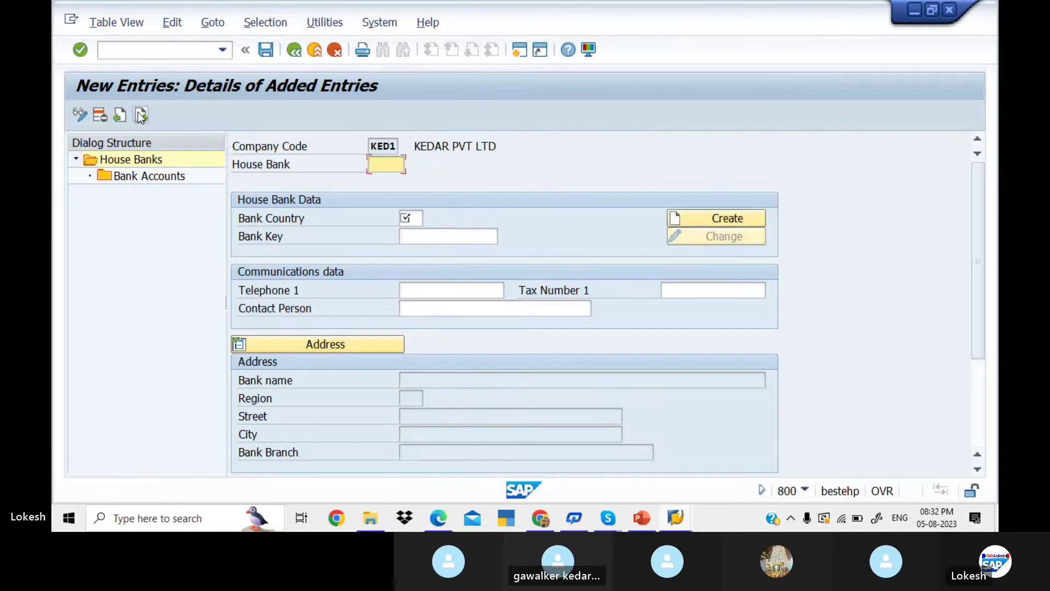
text(I)
text(CICI)
click(408, 217)
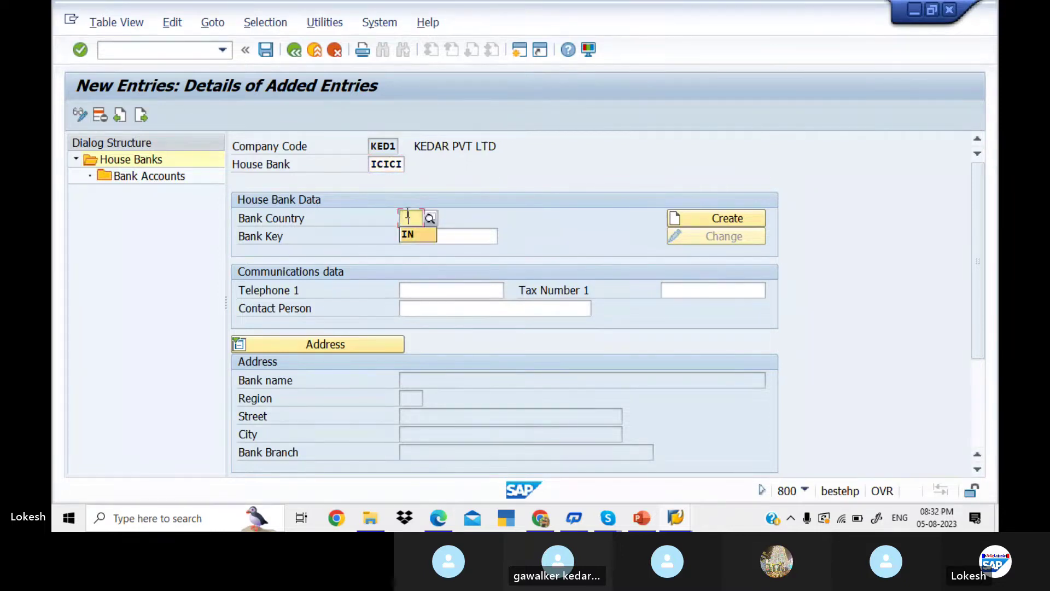
text(IN)
key(Tab)
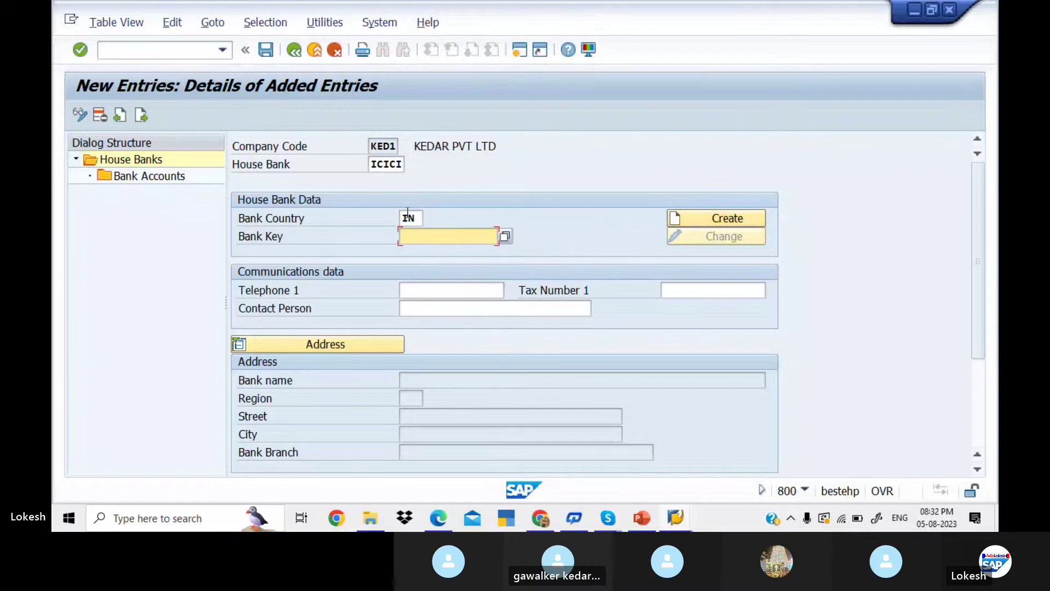
text(589)
key(Tab)
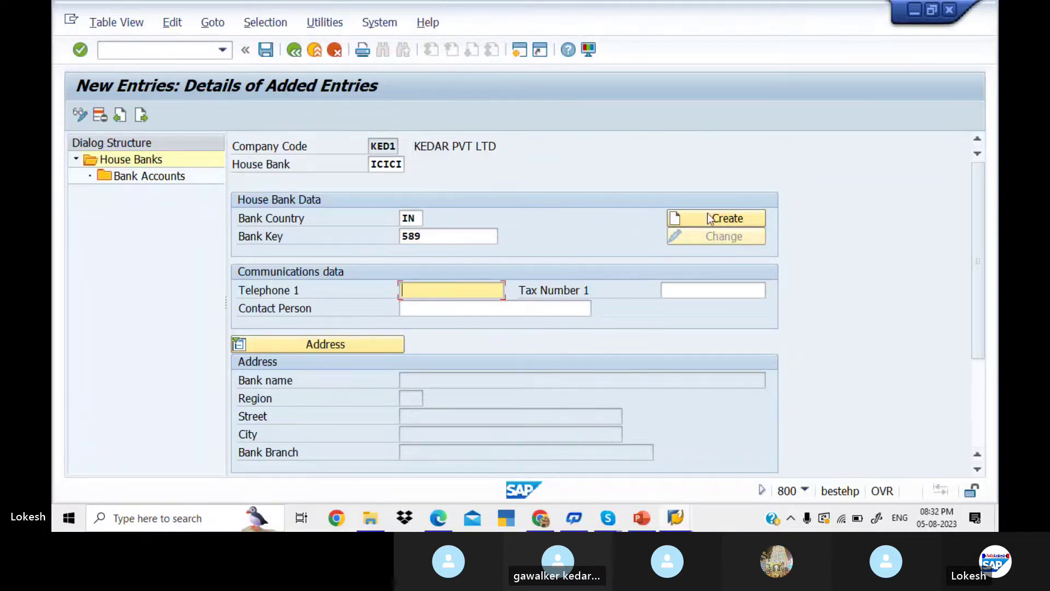
- Create bank data for key 589: ICICI BANK, region 01, MR NAGAR, VIZAG, VIZG BRANCH
click(718, 219)
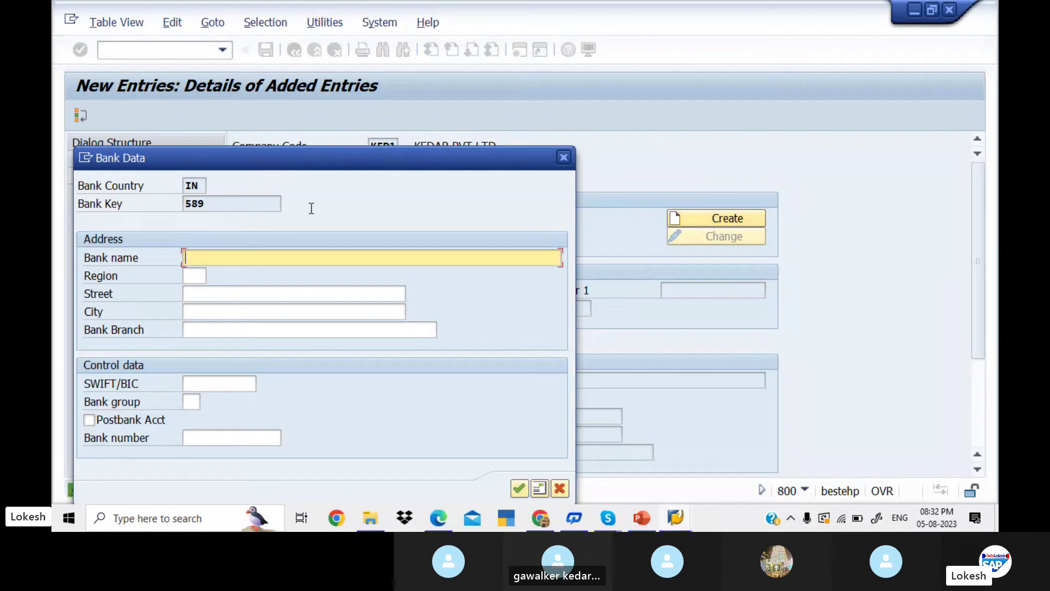
text(ICICI BANK)
key(Tab)
text(01)
key(Tab)
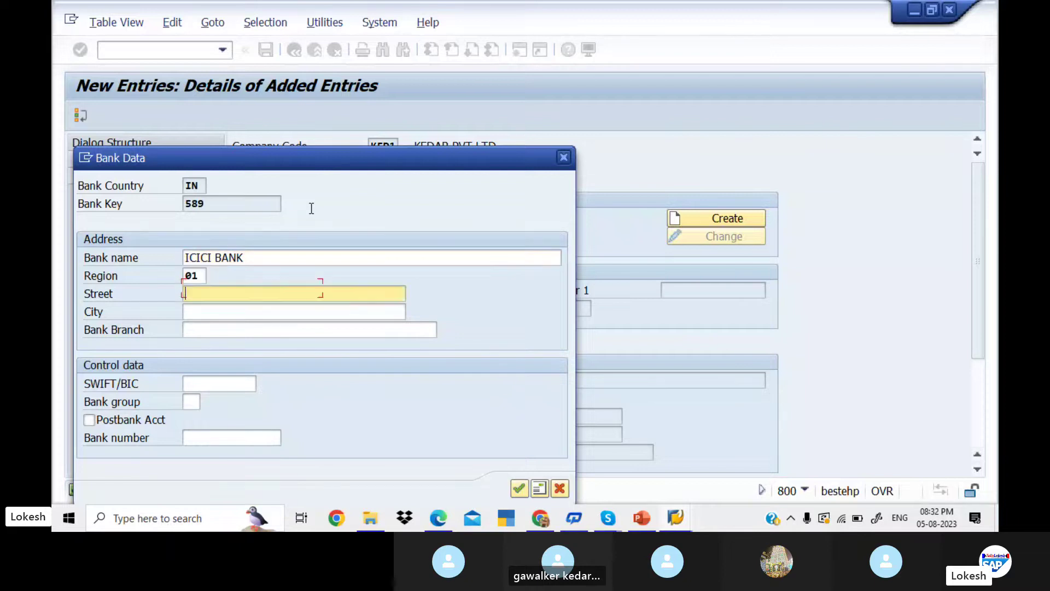
text(MR NAGAR)
key(Tab)
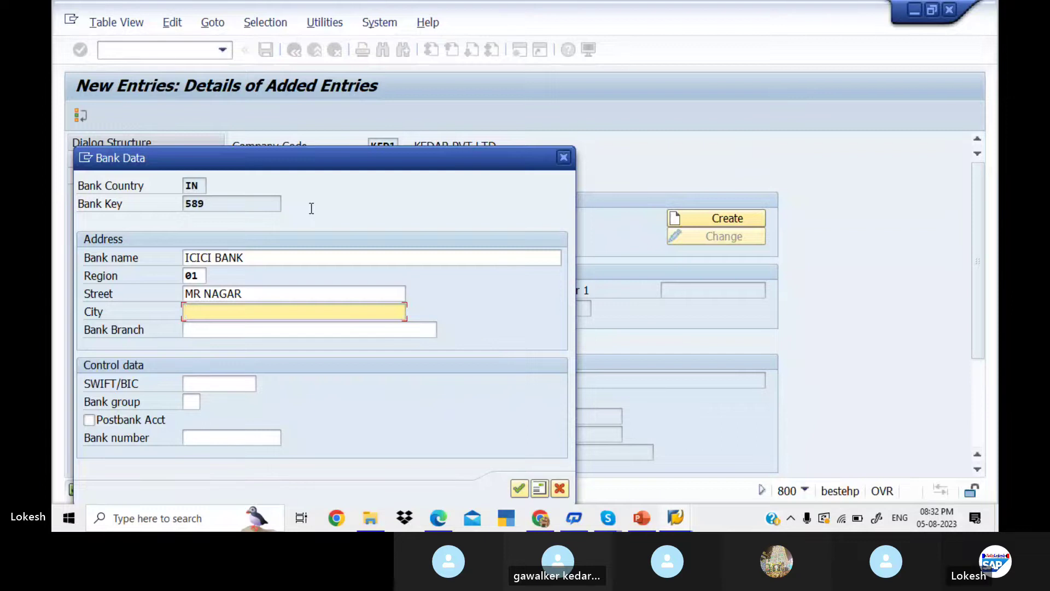
text(VI)
key(Down)
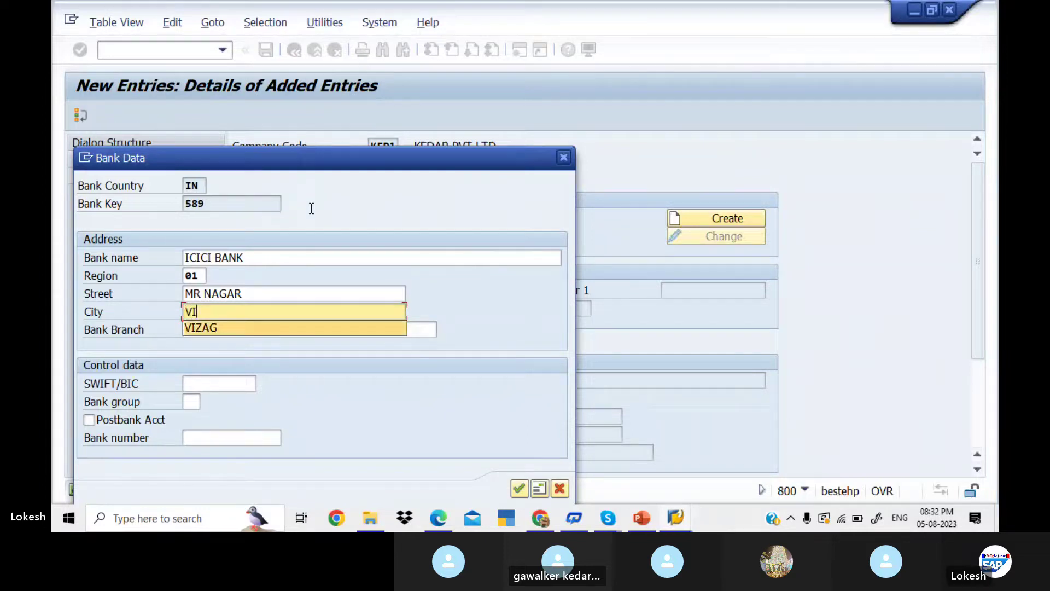
key(Tab)
key(Down)
key(Down)
key(Down)
key(Down)
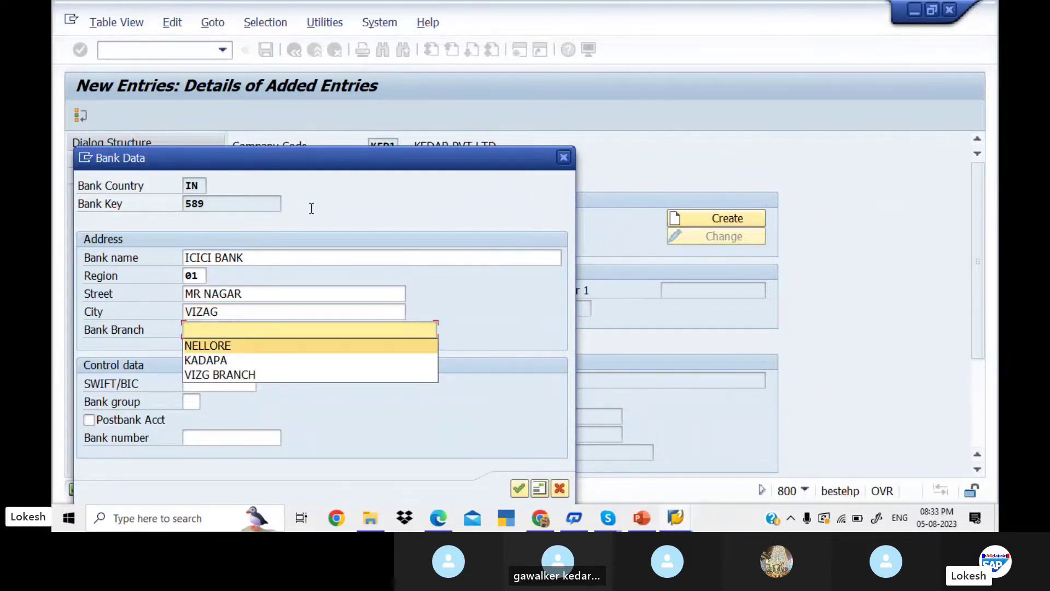
key(Tab)
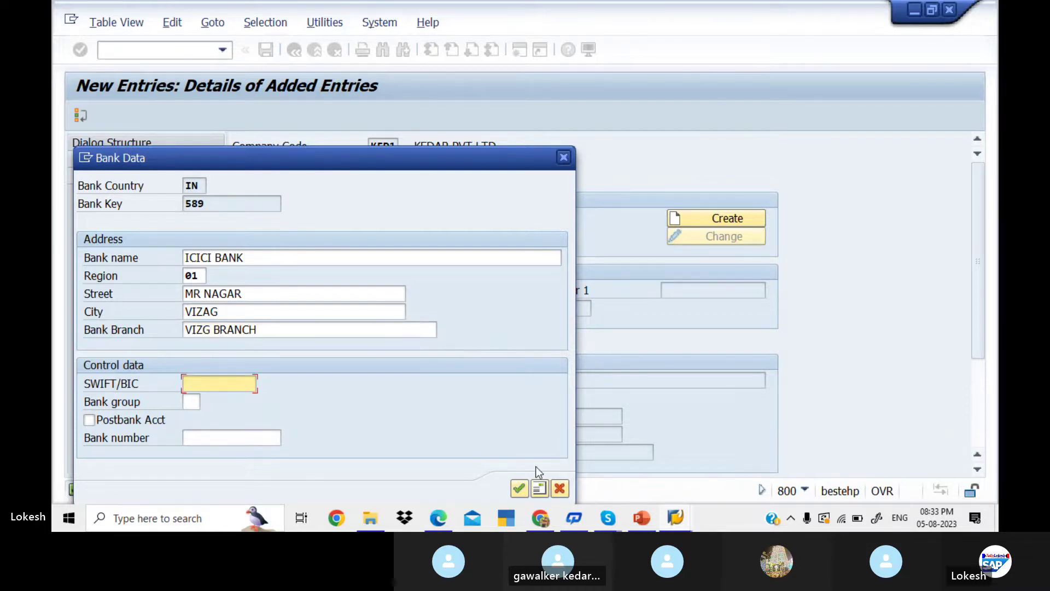
- Confirm the bank data, add ICICI's telephone number and contact person, save, and open Bank Accounts
key(Return)
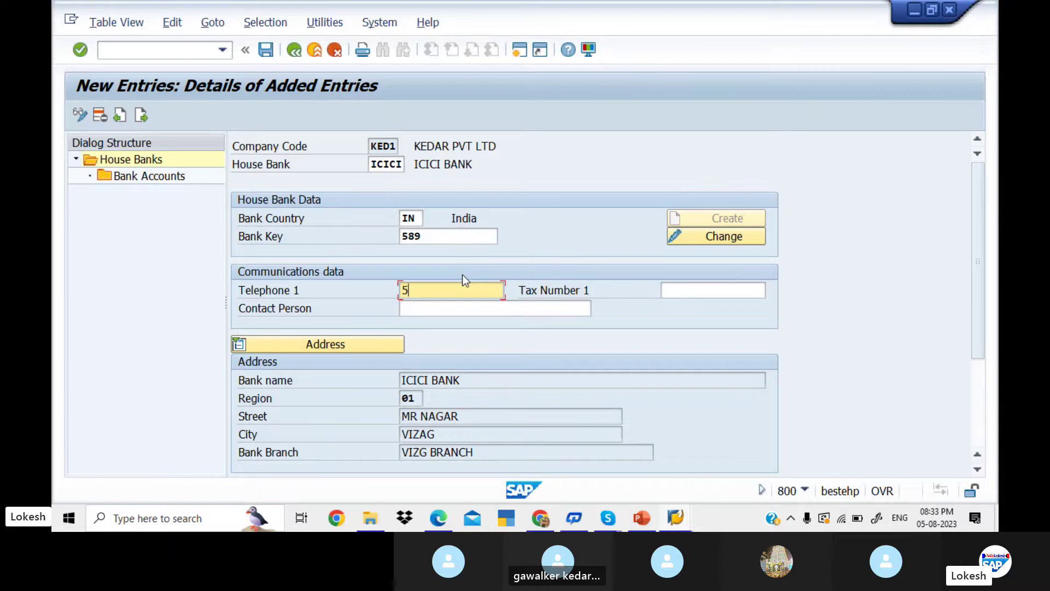
key(Down)
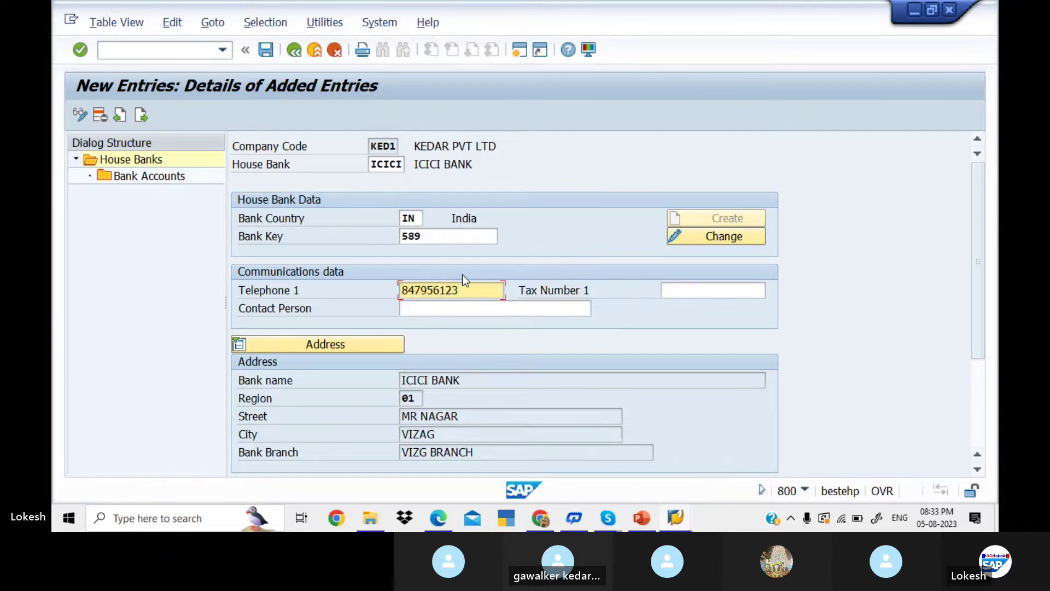
key(Tab)
key(Tab)
key(Down)
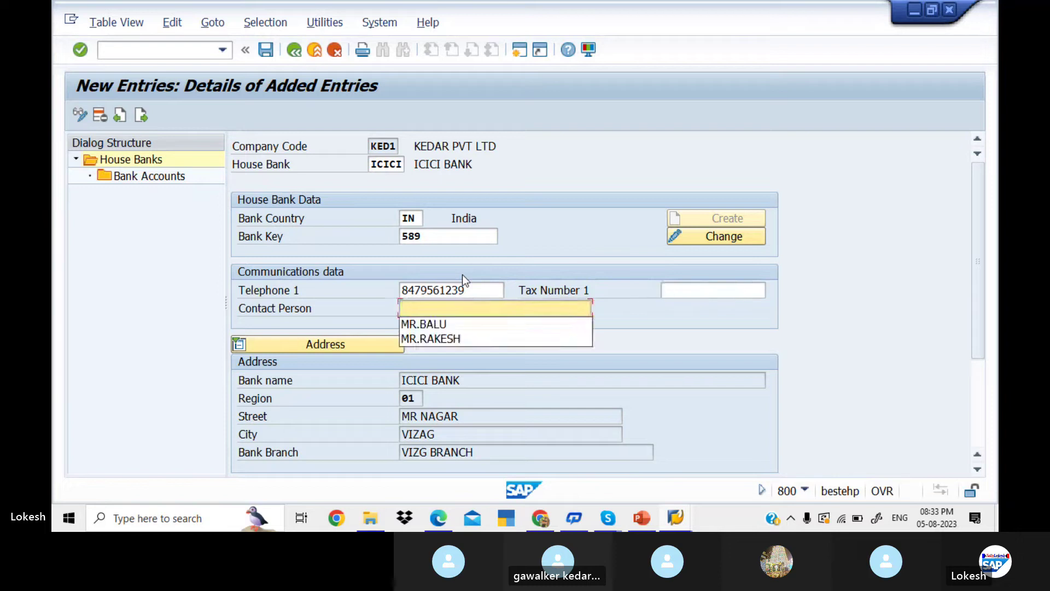
text(MR)
key(BackSpace)
key(BackSpace)
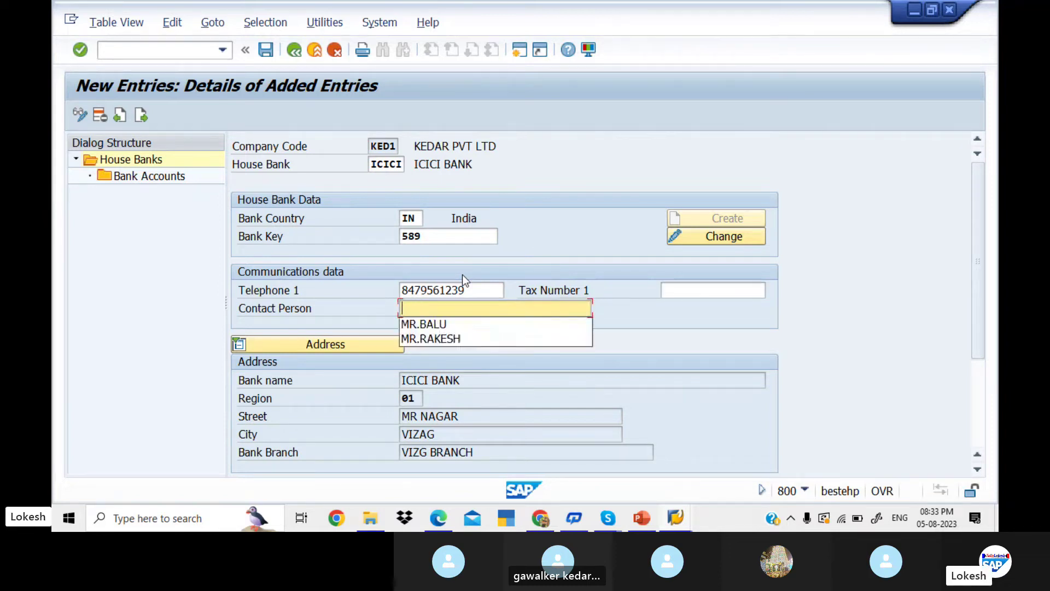
text(MR.RAM)
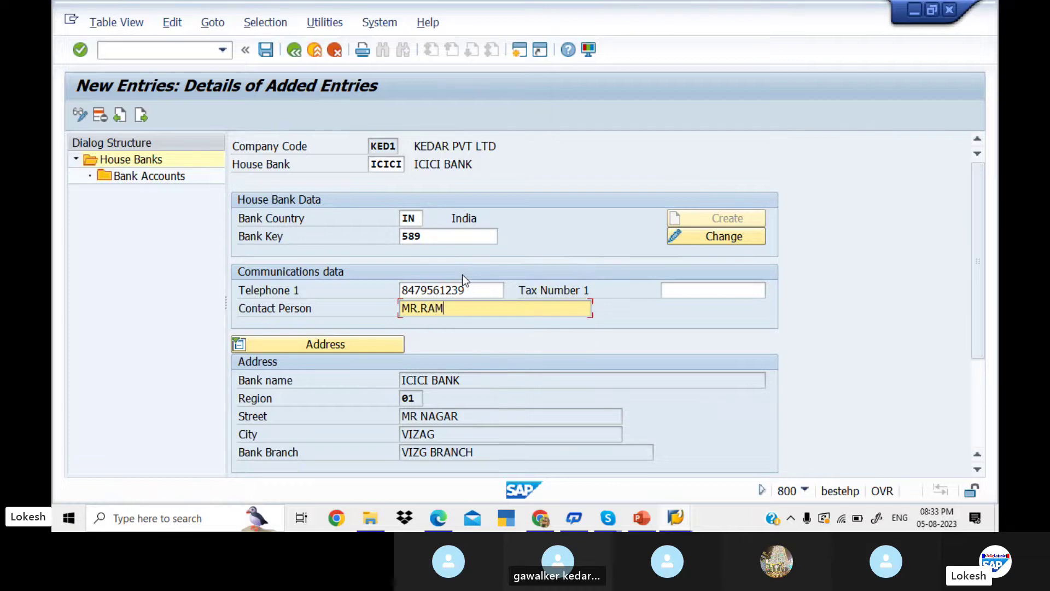
key(Tab)
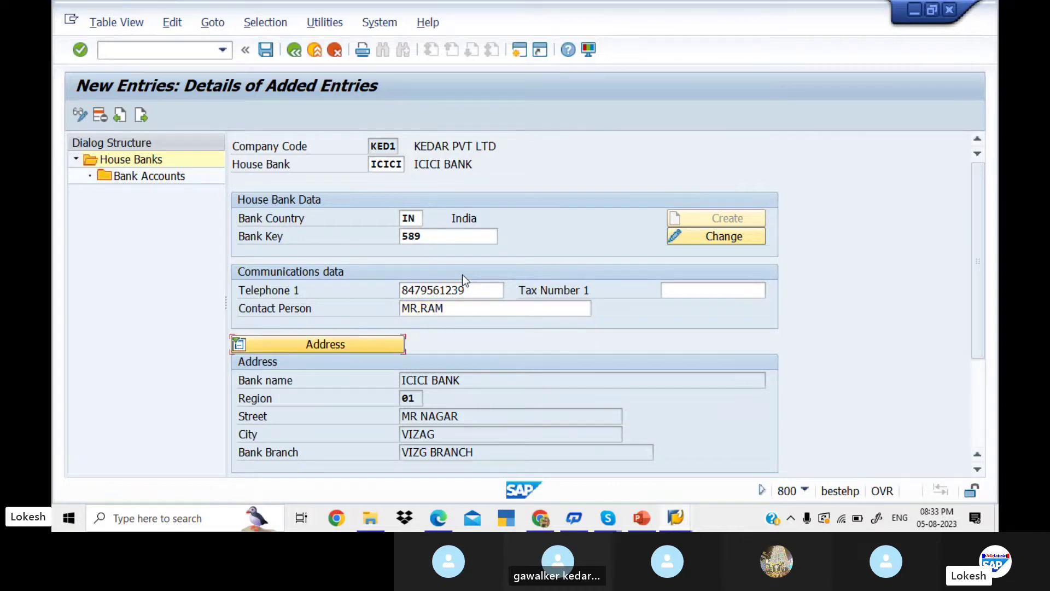
click(268, 52)
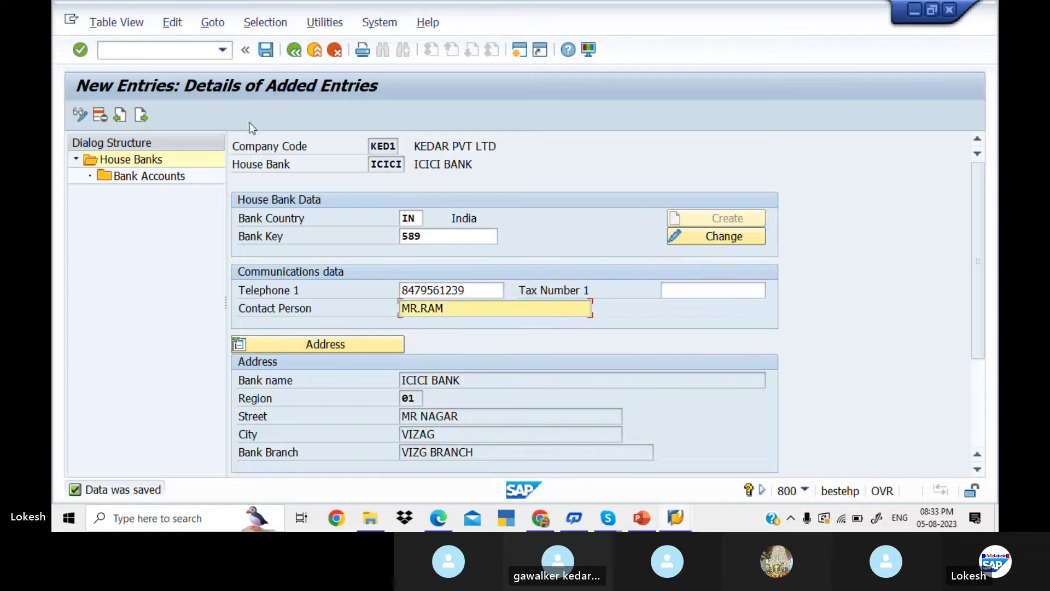
double_click(175, 179)
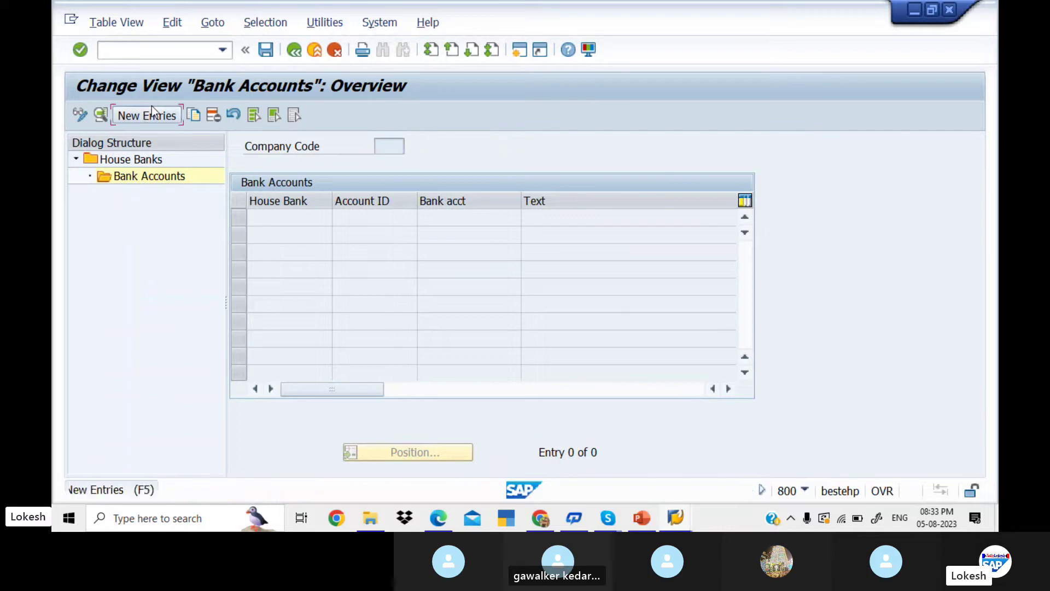
- Create account ICI1 described 'ICICI BANK FOR KED1' with its bank and alternative account numbers
click(152, 109)
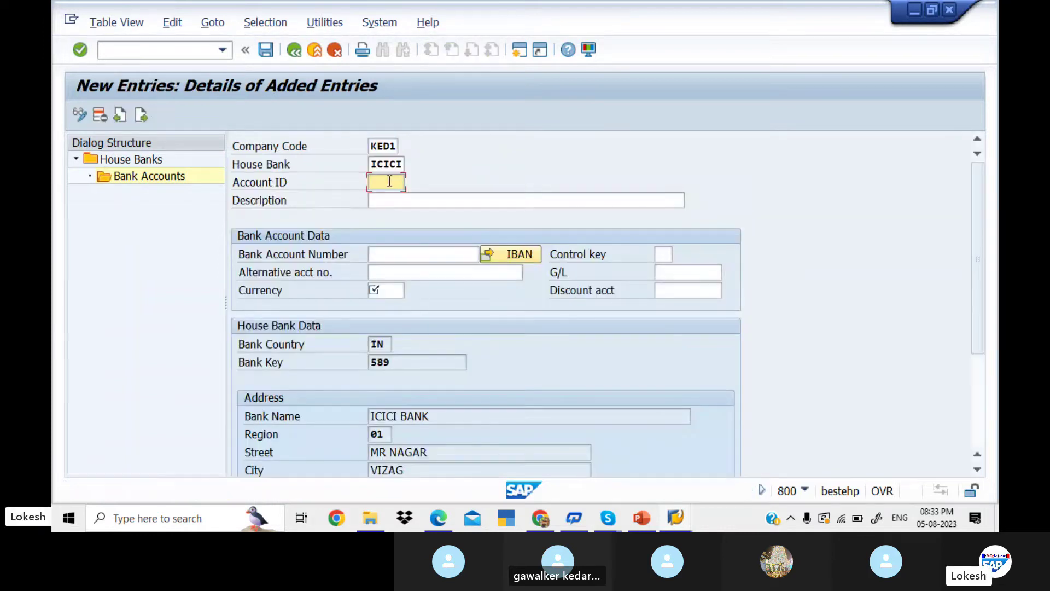
text(ICI1)
key(Tab)
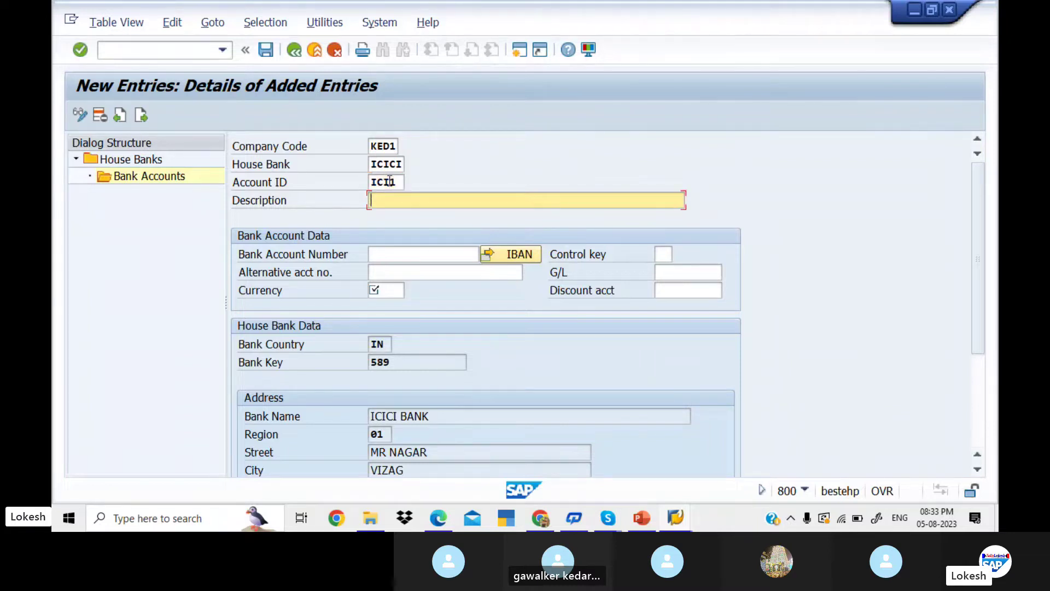
key(BackSpace)
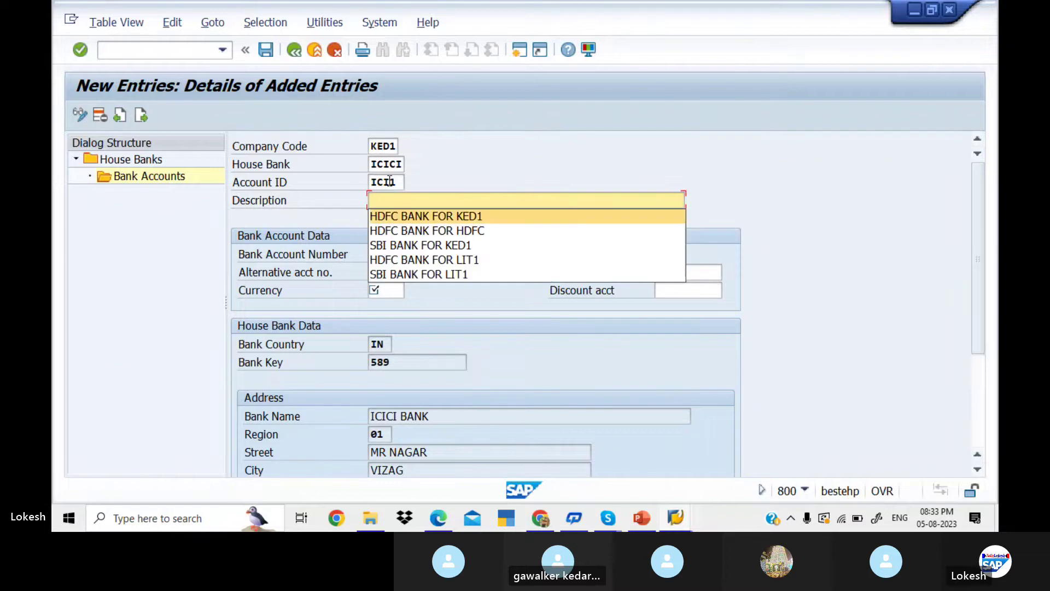
key(Down)
key(Up)
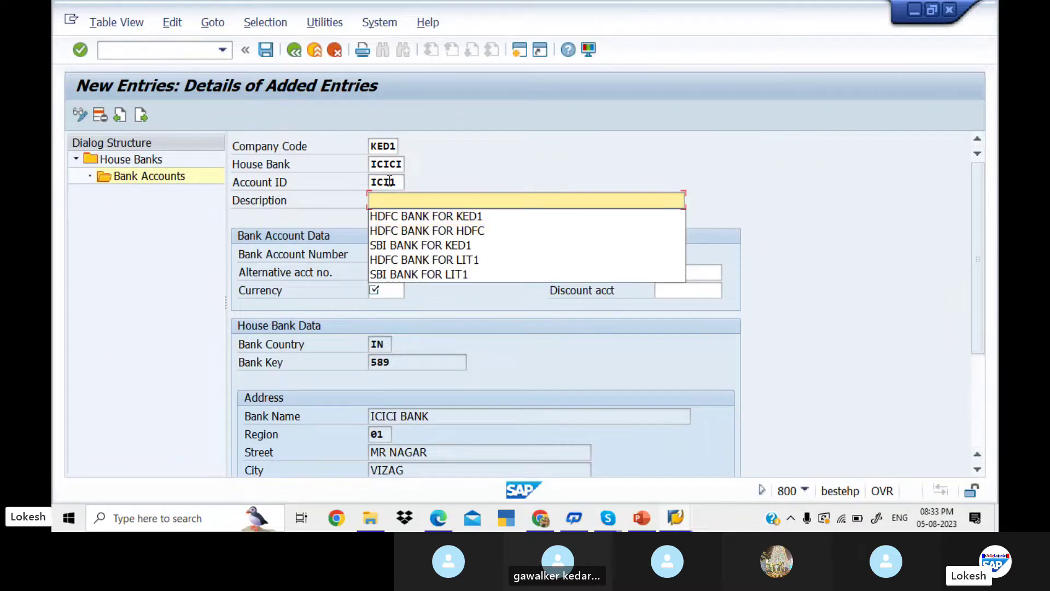
text(ICICI )
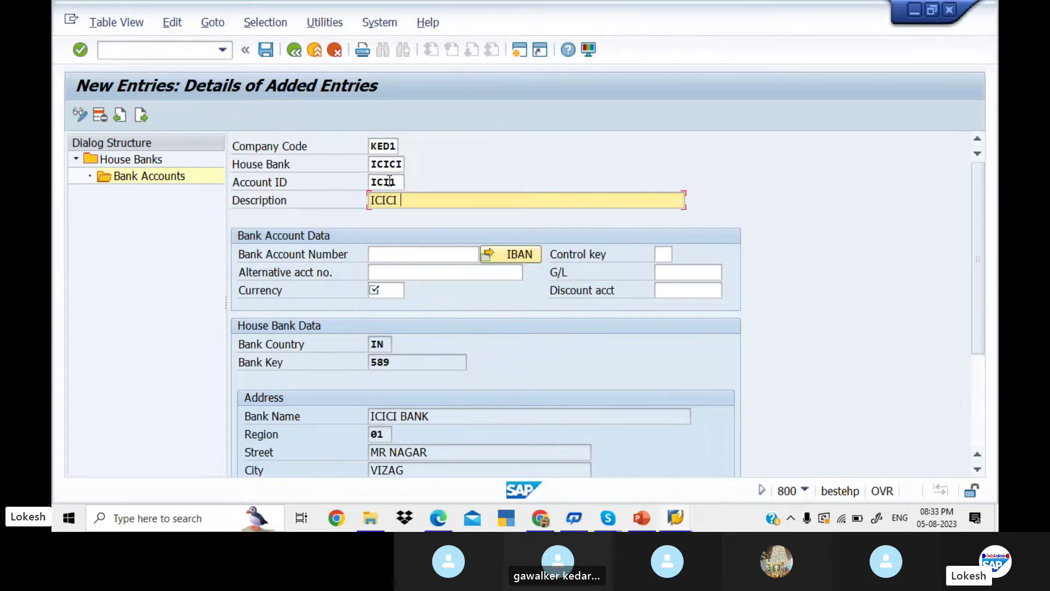
text(BANK FOR KED1)
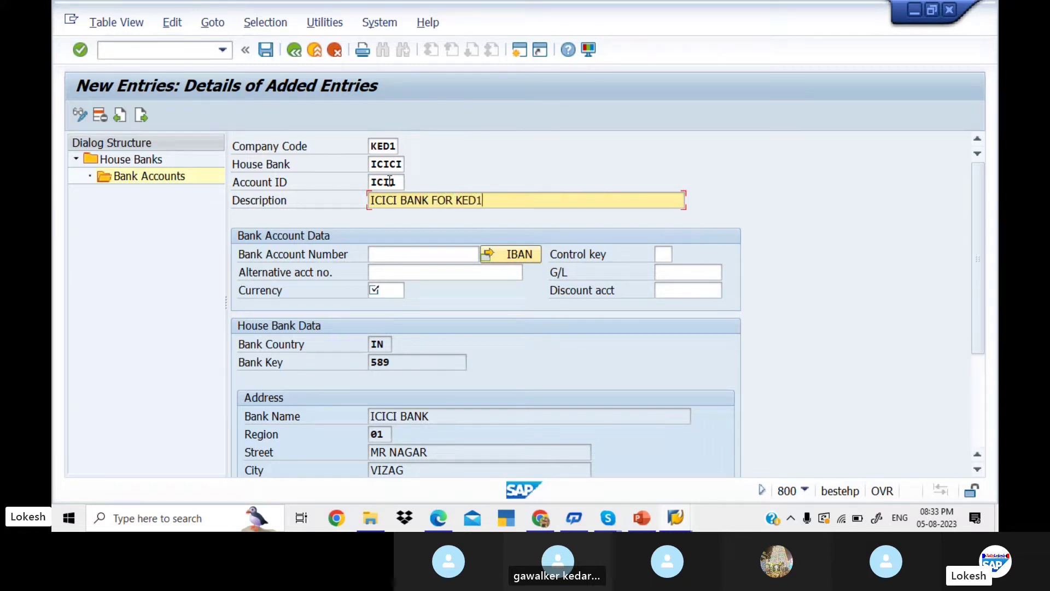
key(Tab)
key(Down)
key(Down)
key(Down)
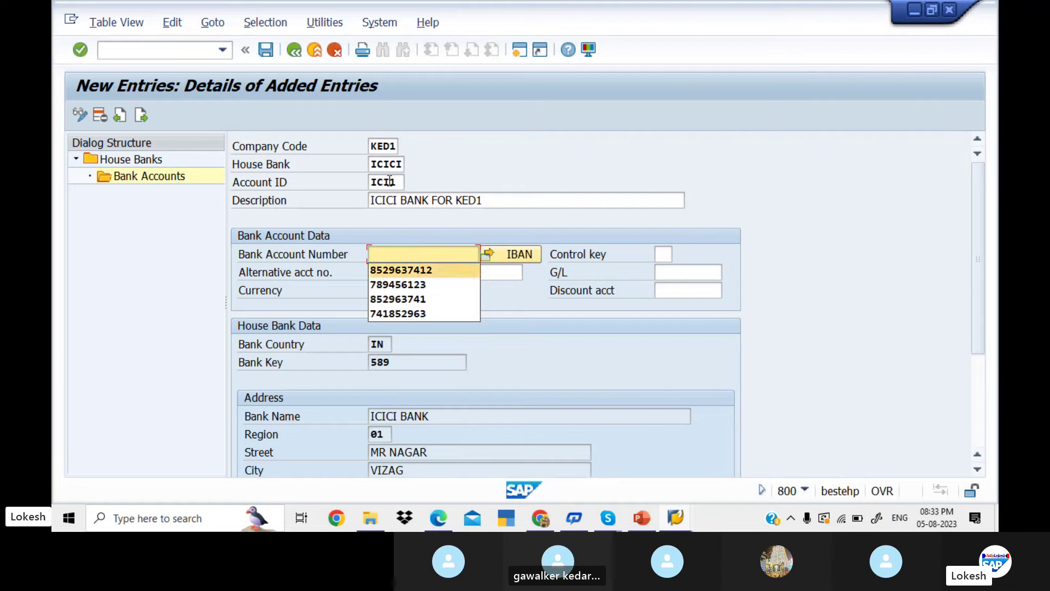
key(Return)
key(Tab)
key(Tab)
key(Down)
key(Down)
key(Down)
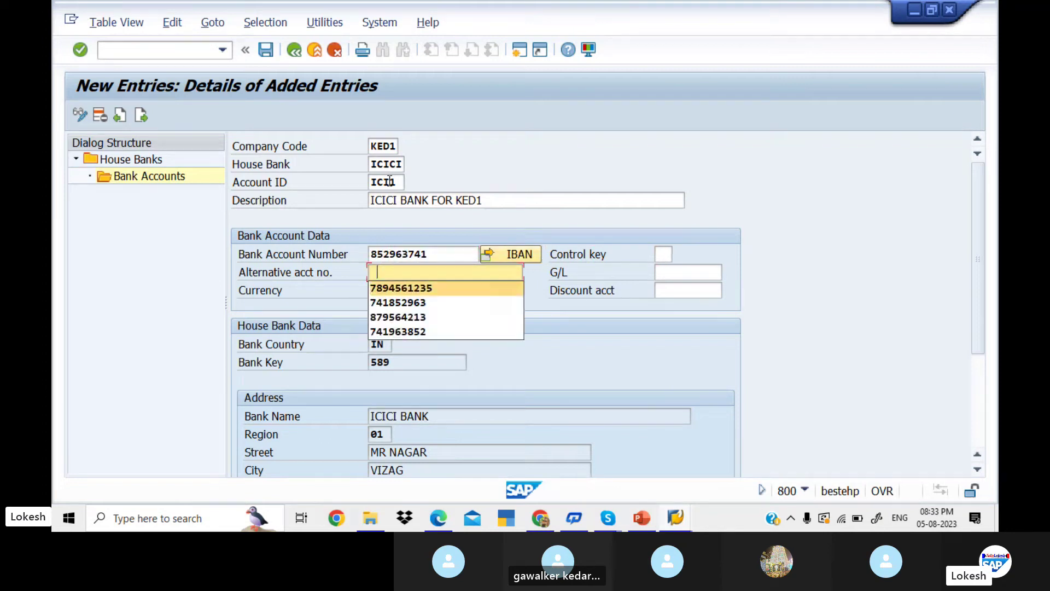
key(Return)
key(Tab)
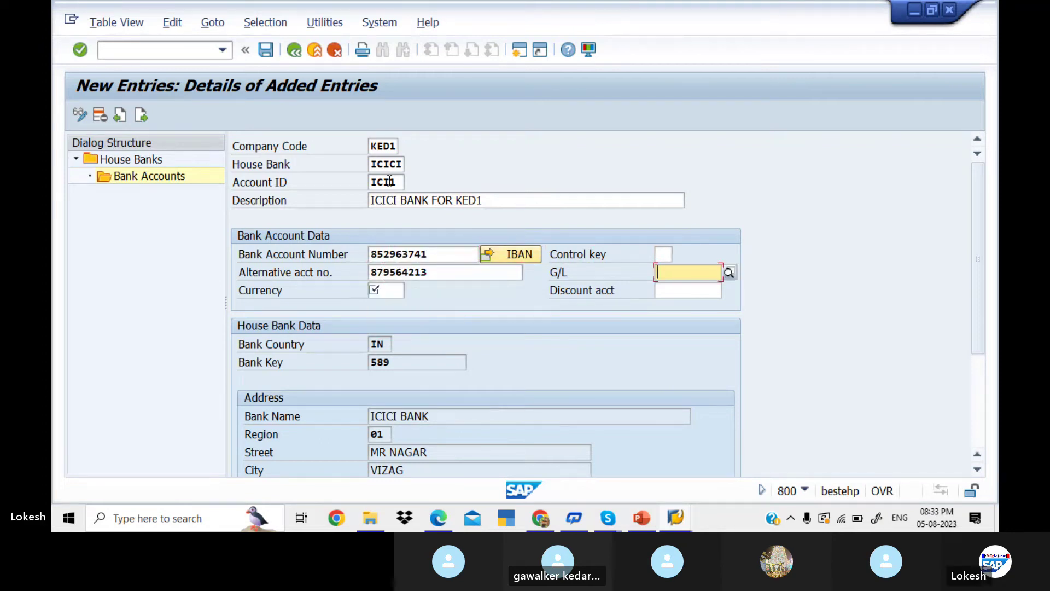
- Assign G/L account 200003 and currency INR, then save without transporting the IBAN
click(729, 271)
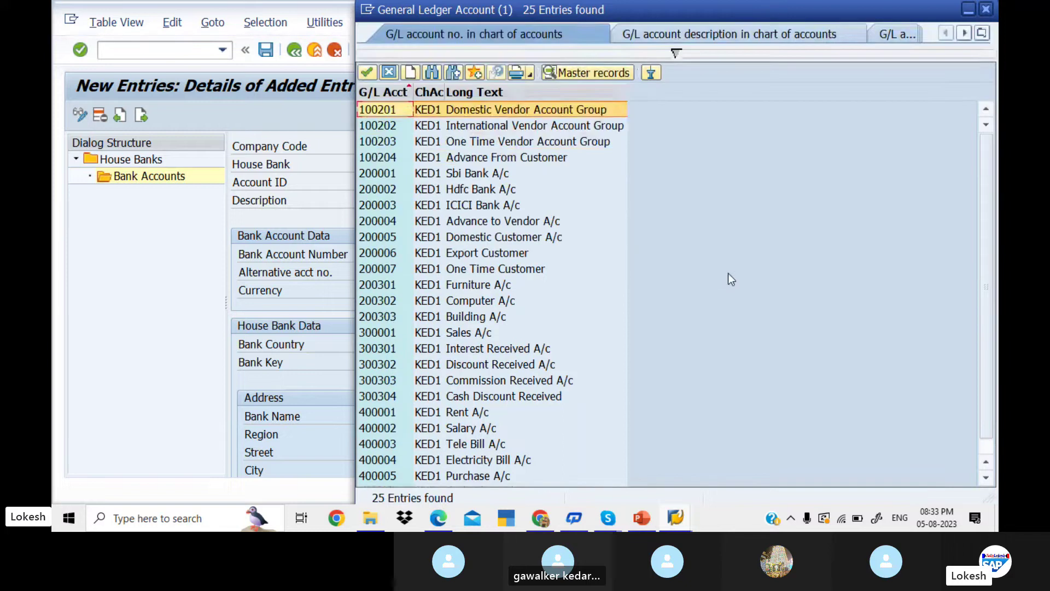
key(Down)
key(Down)
key(Down)
key(Down)
key(Down)
key(Down)
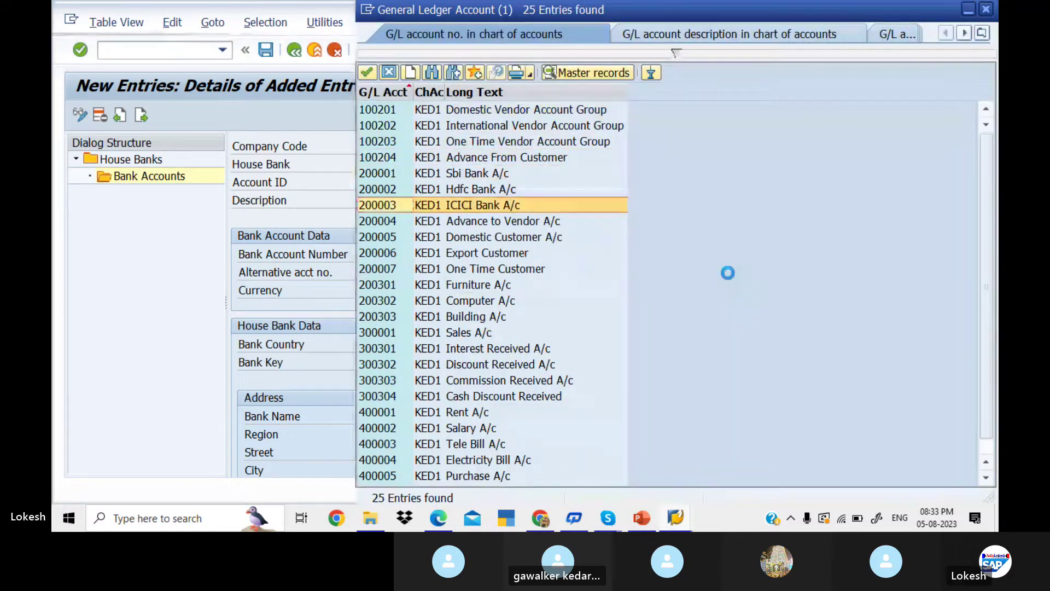
key(Return)
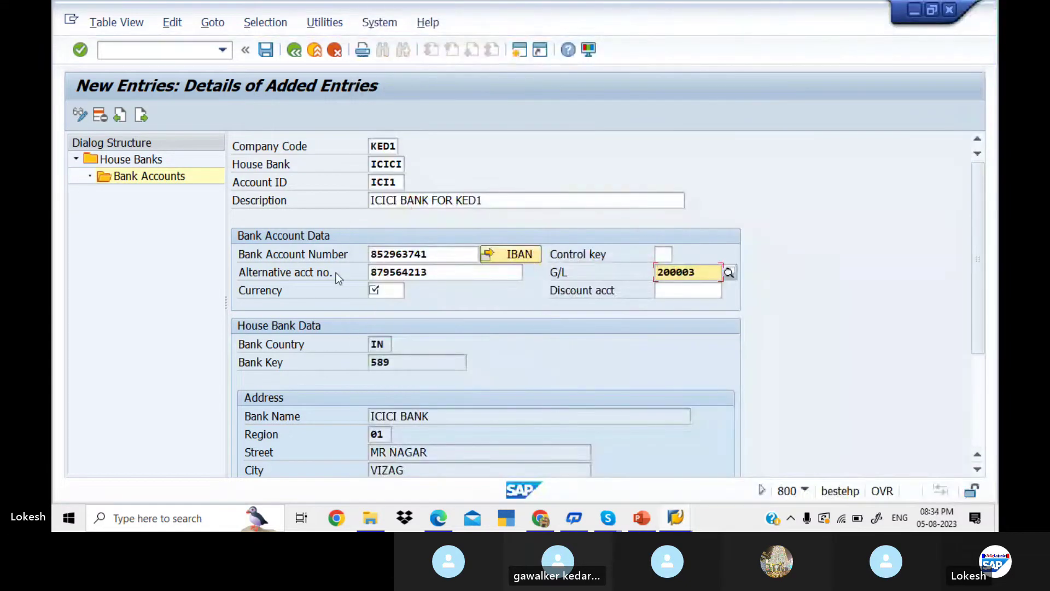
click(377, 289)
text(INR)
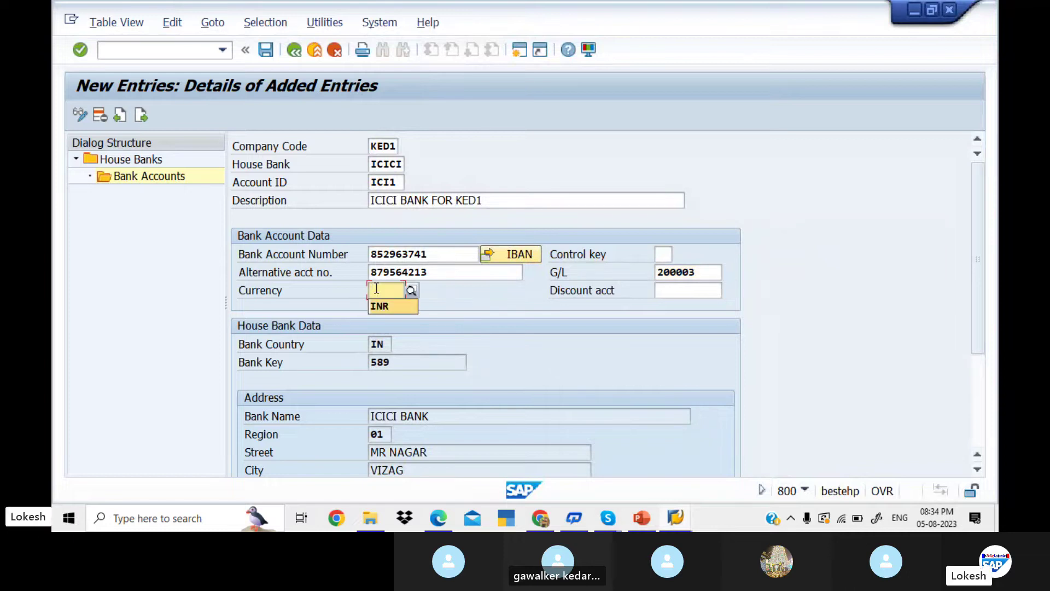
key(Tab)
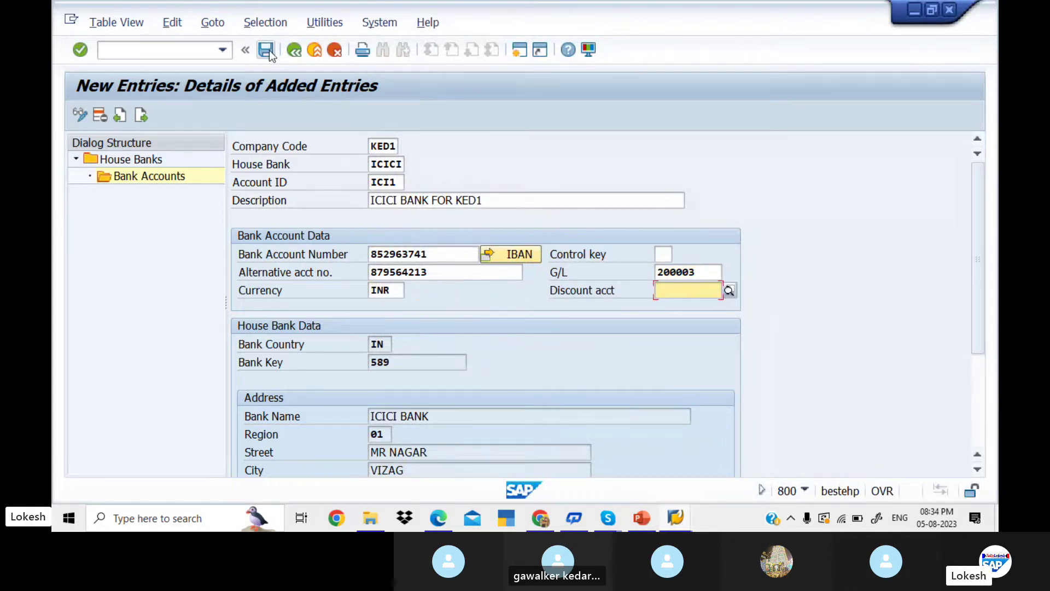
click(268, 51)
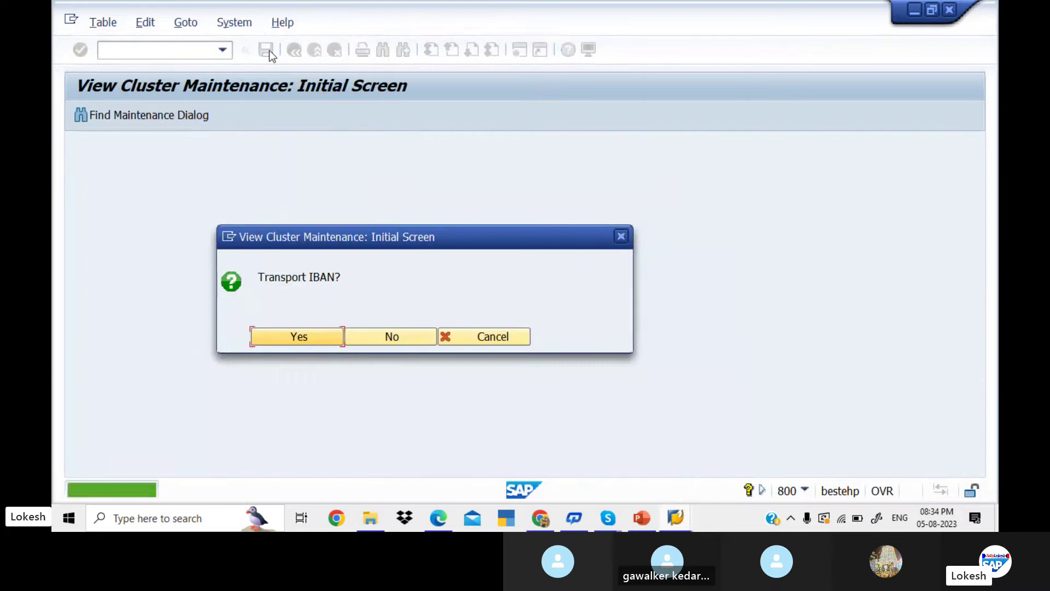
click(415, 337)
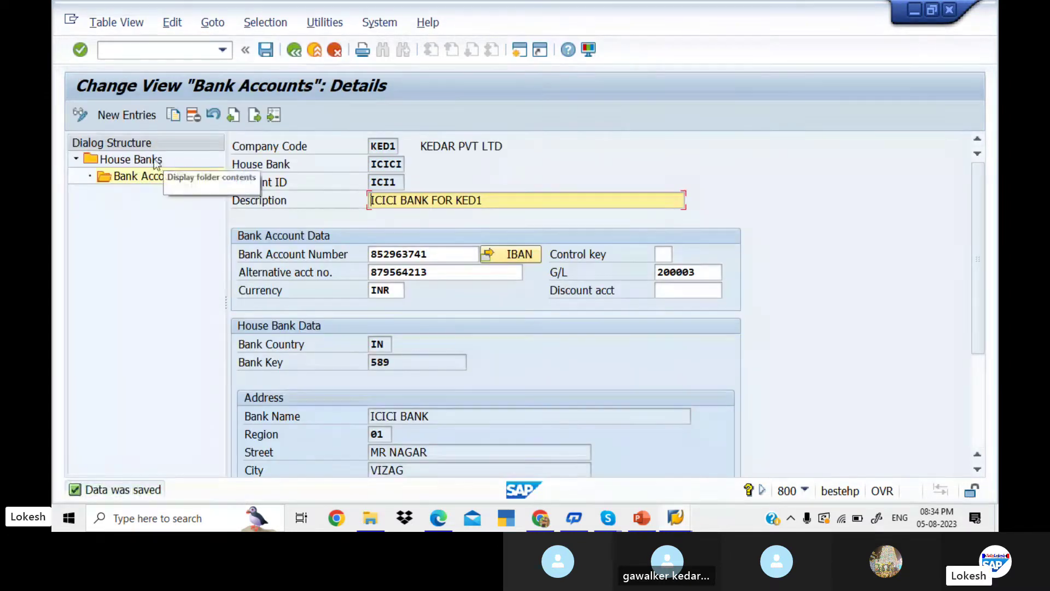
- Return to House Banks and back out to the Customizing: Maintain Payment Program menu
click(155, 163)
double_click(155, 163)
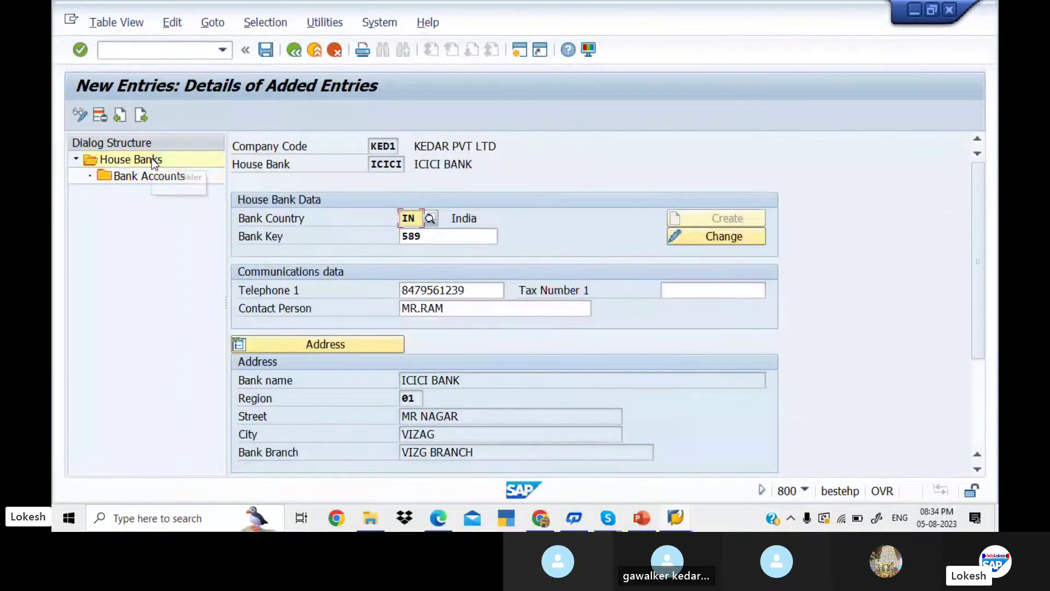
click(295, 50)
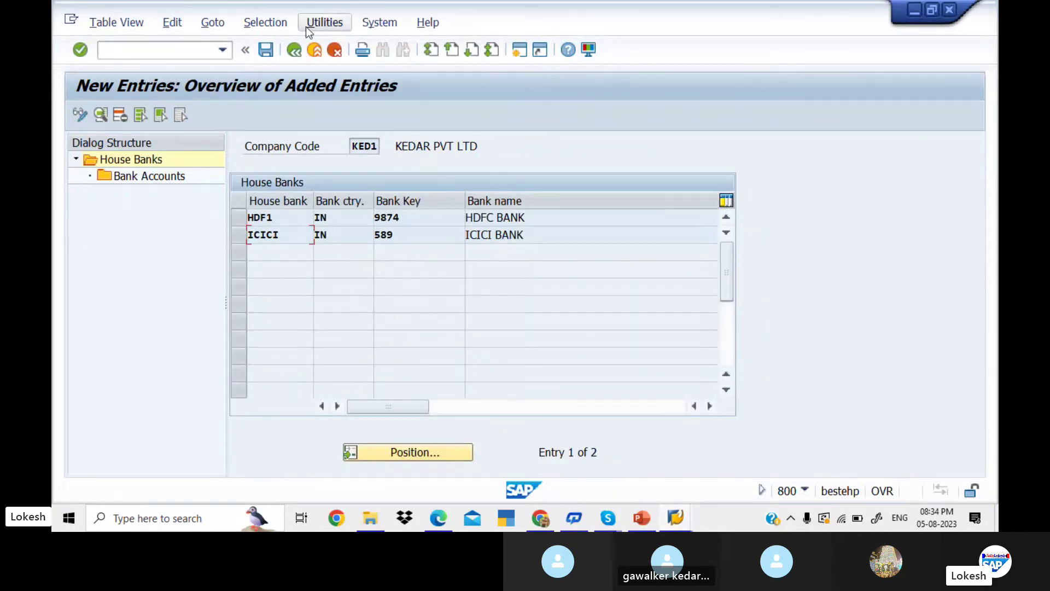
click(294, 51)
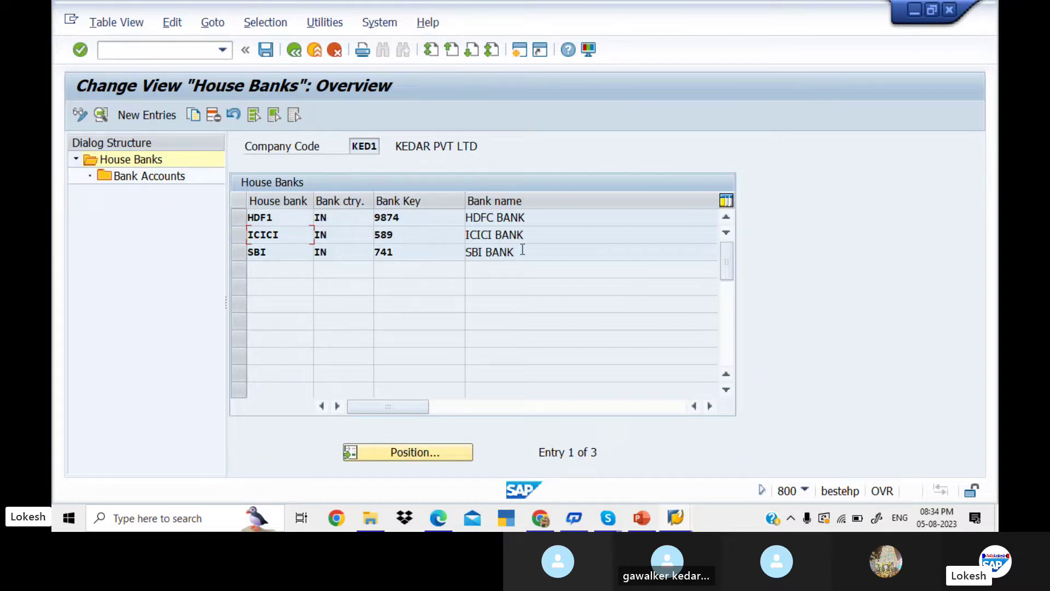
click(300, 50)
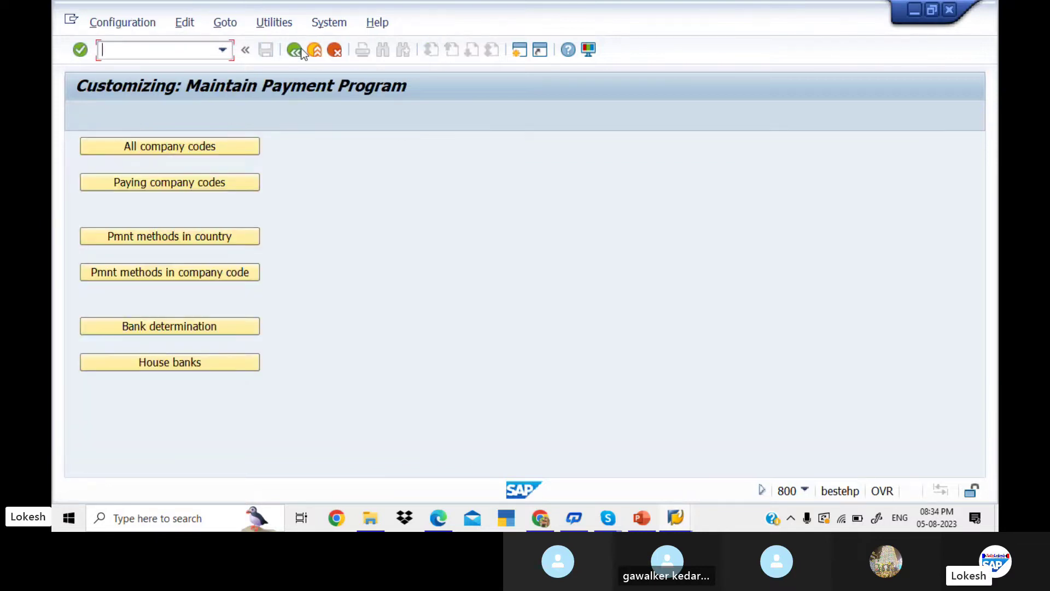
- Open Bank determination, position to paying company code KED1 and open its Ranking Order
click(228, 326)
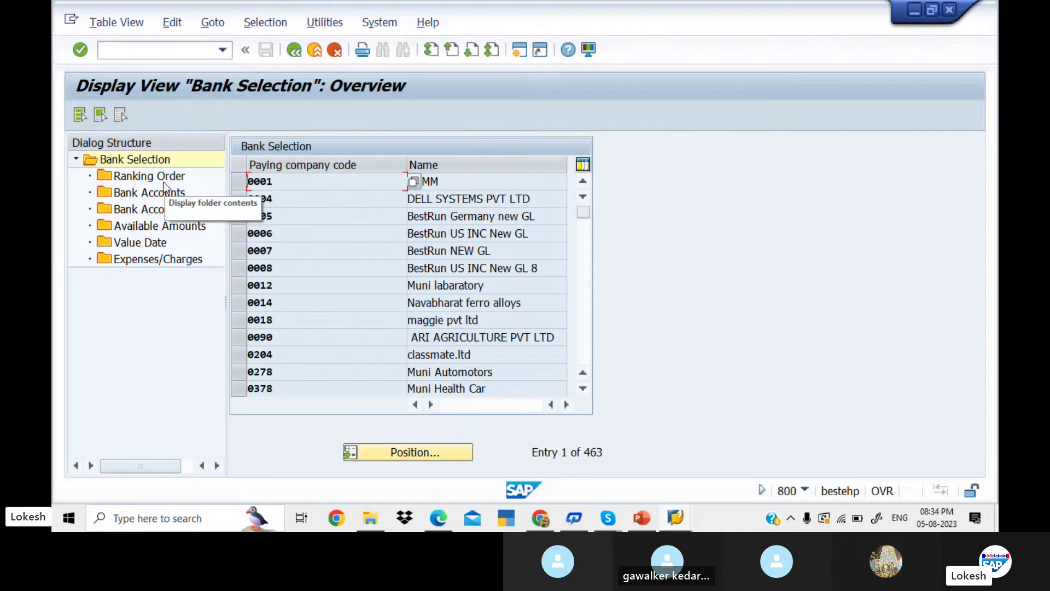
double_click(158, 177)
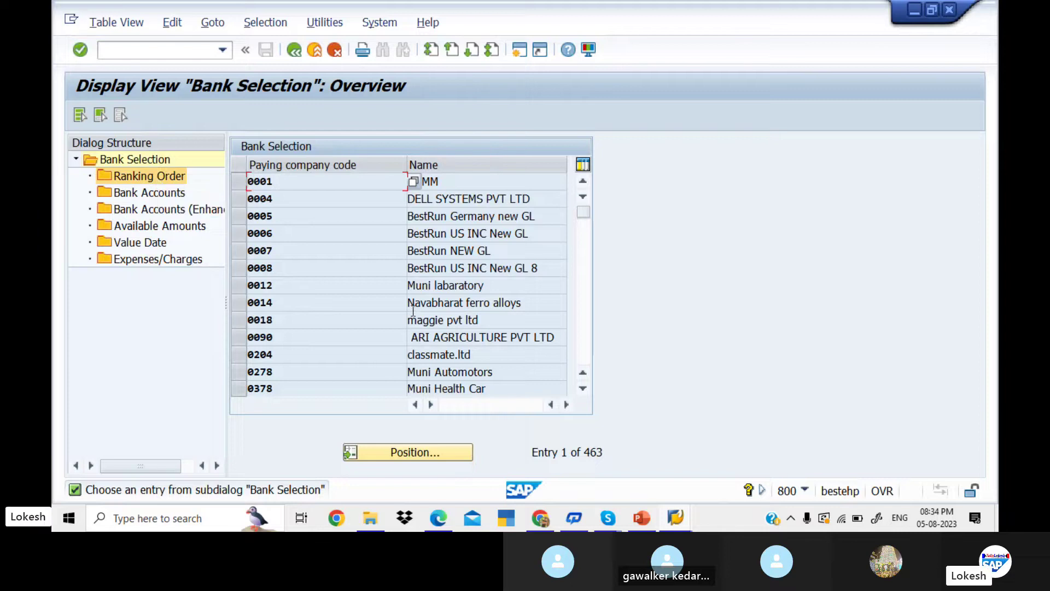
click(432, 450)
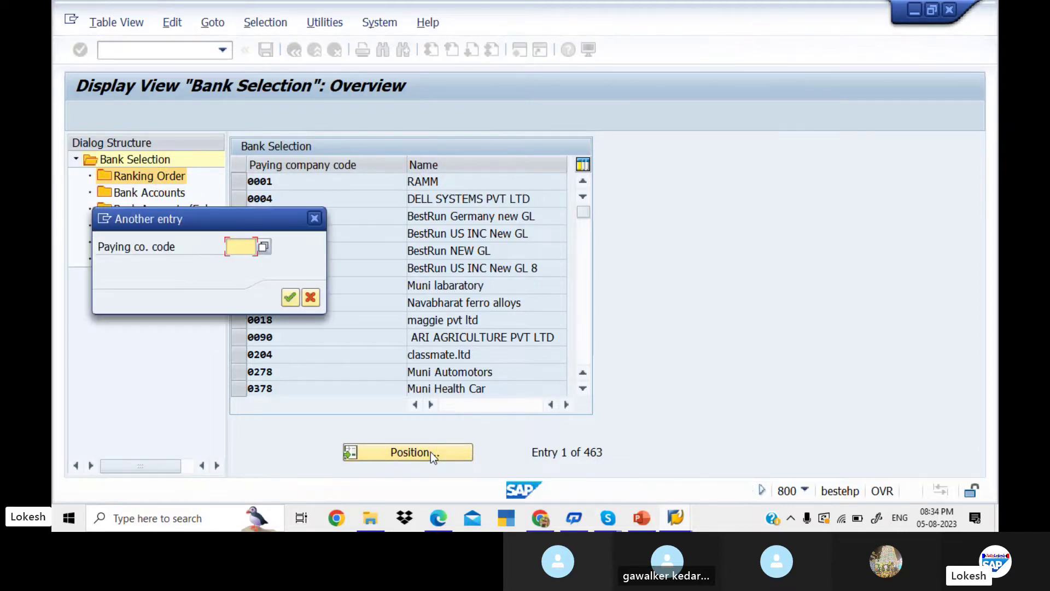
text(6001)
key(Return)
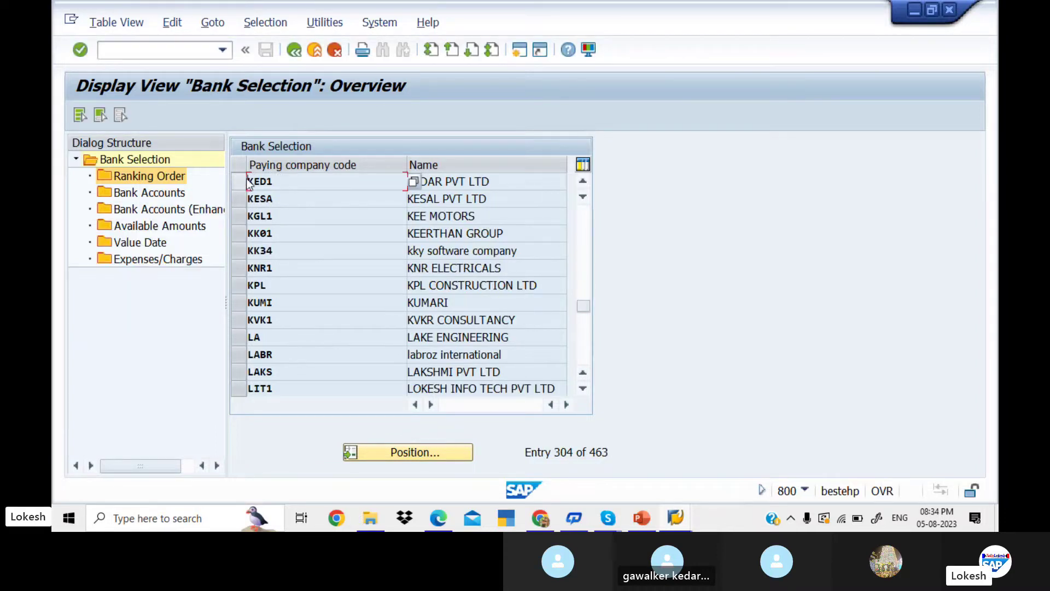
click(240, 182)
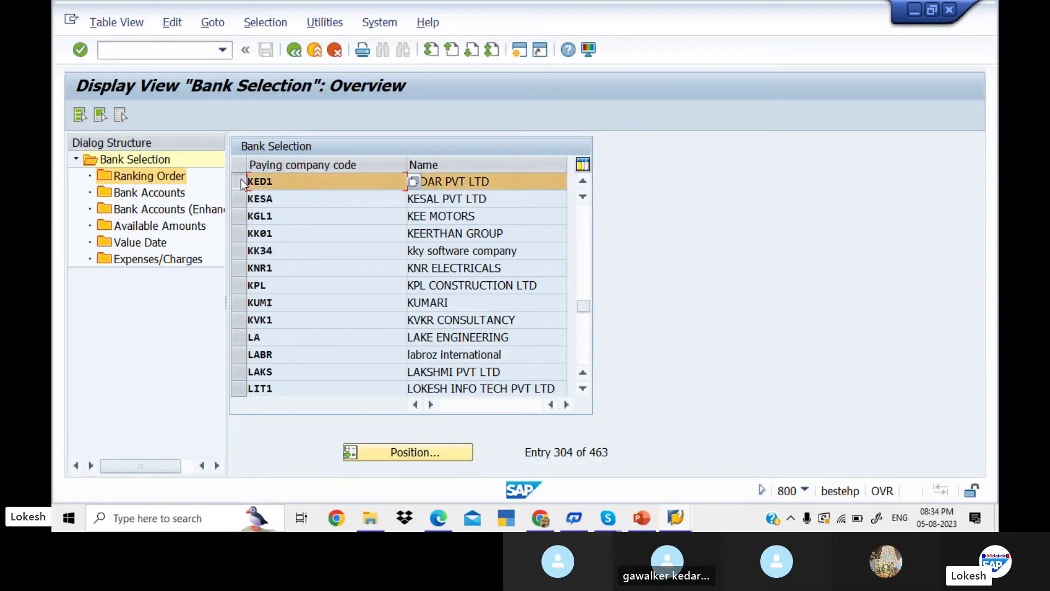
double_click(165, 178)
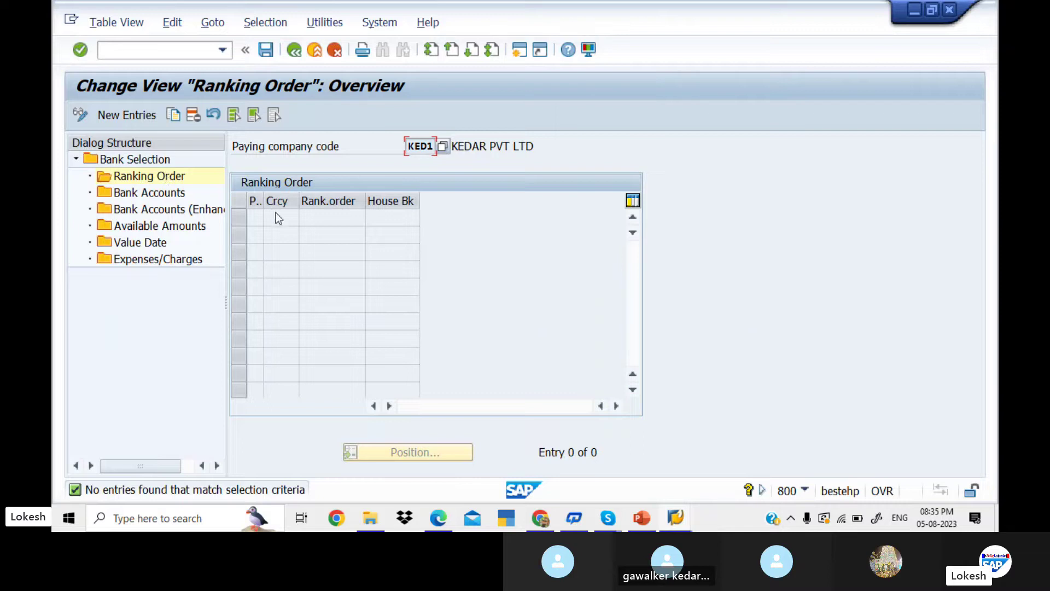
- Enter ranking row 1: payment method +, currency INR, rank 1, house bank SBI
click(148, 116)
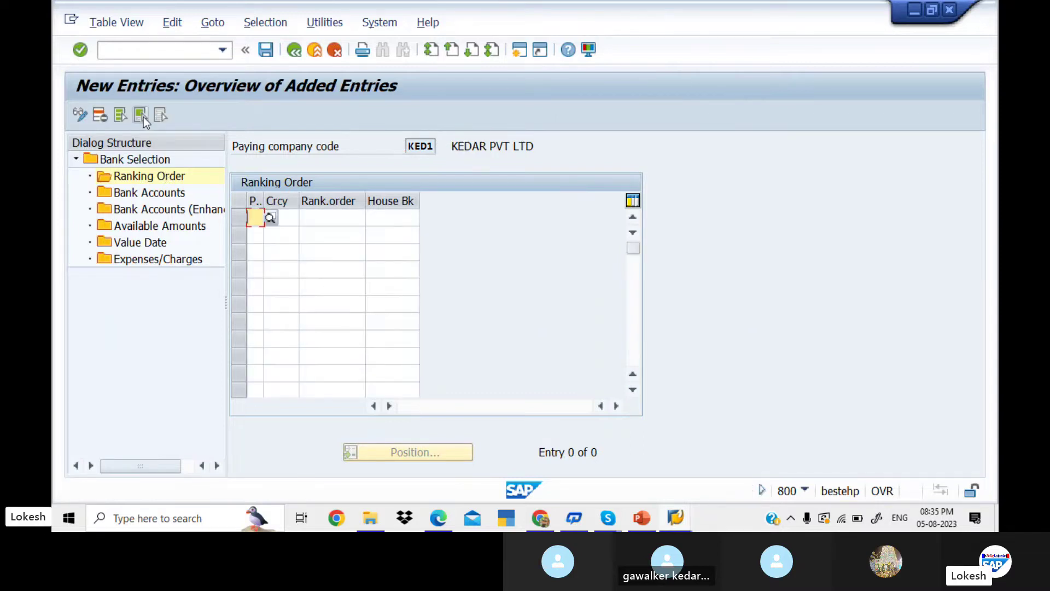
text(+)
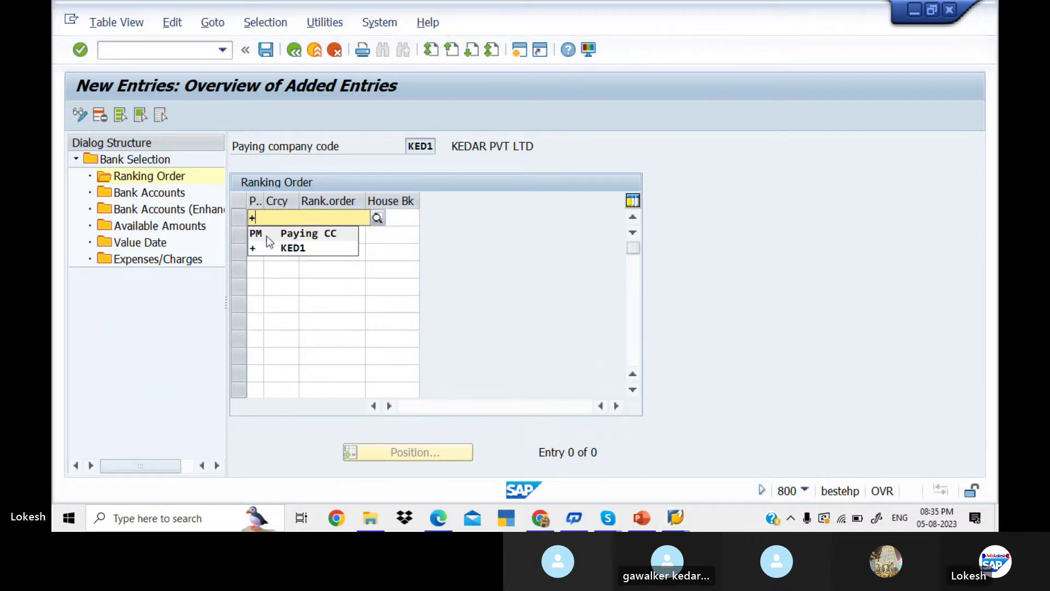
click(280, 249)
key(Tab)
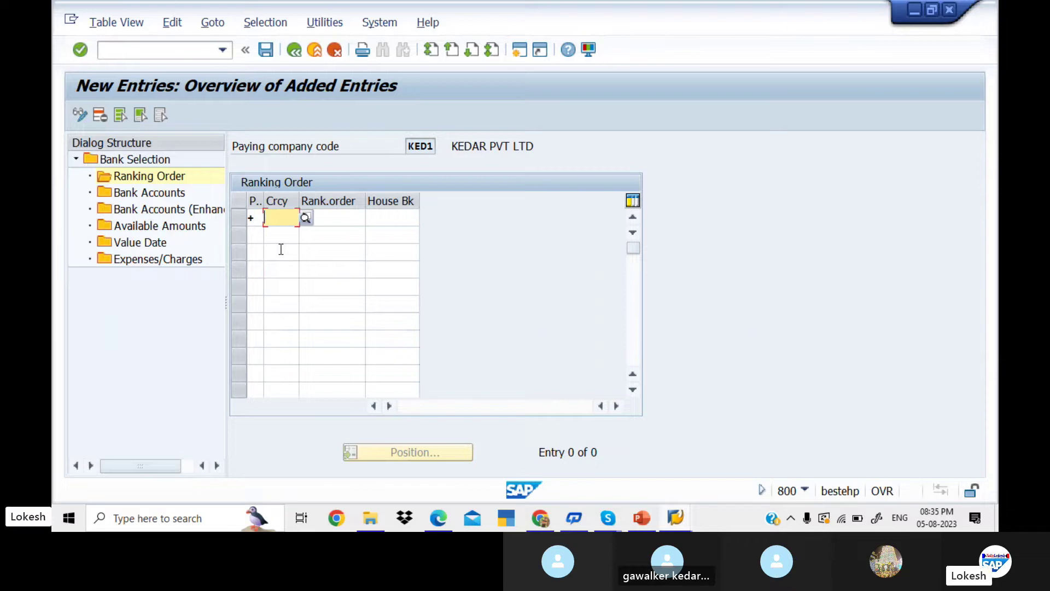
text(INR)
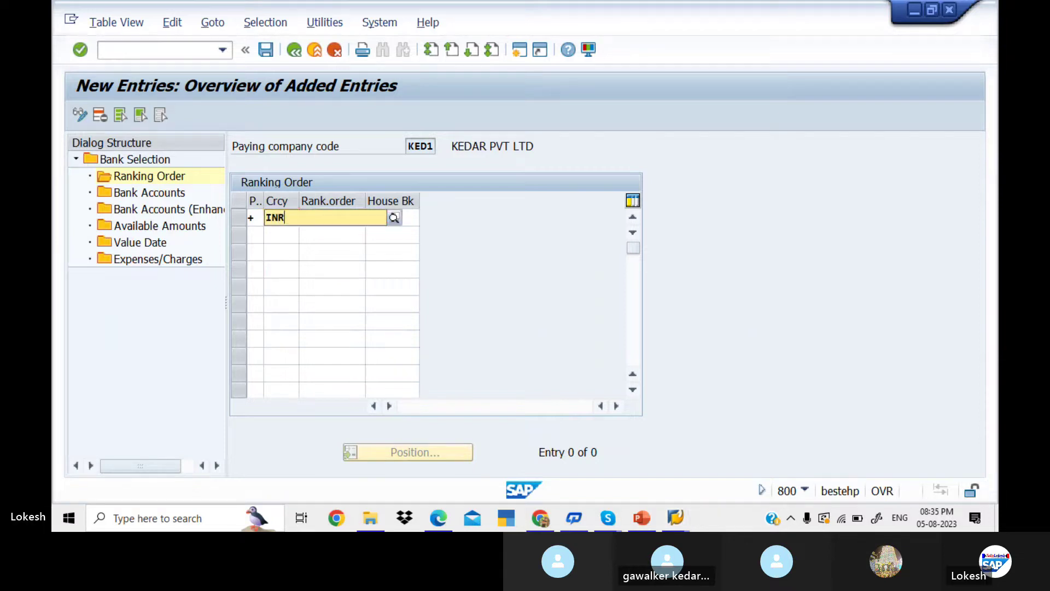
key(Return)
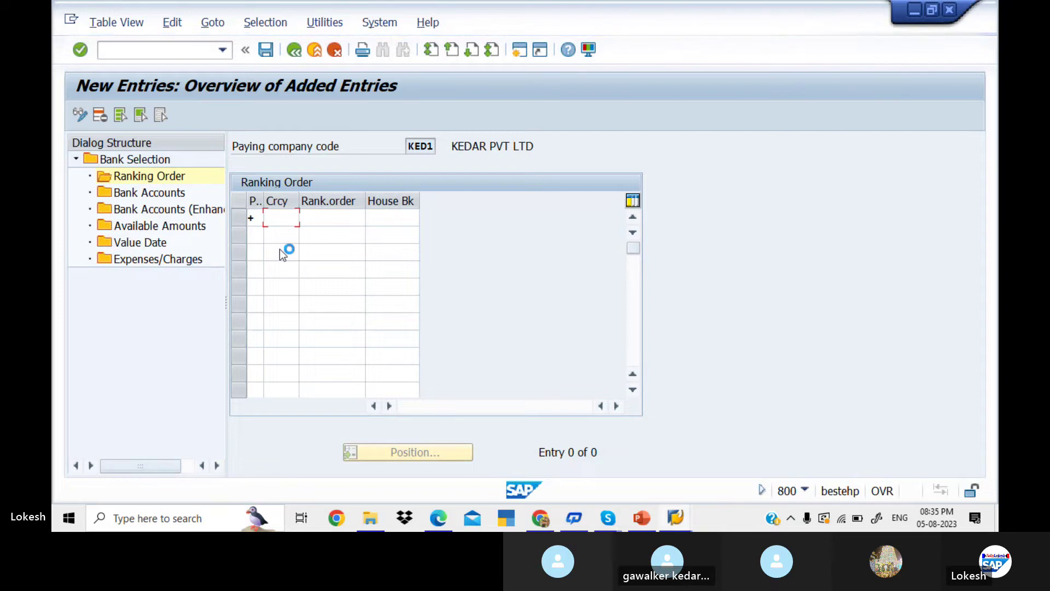
click(335, 216)
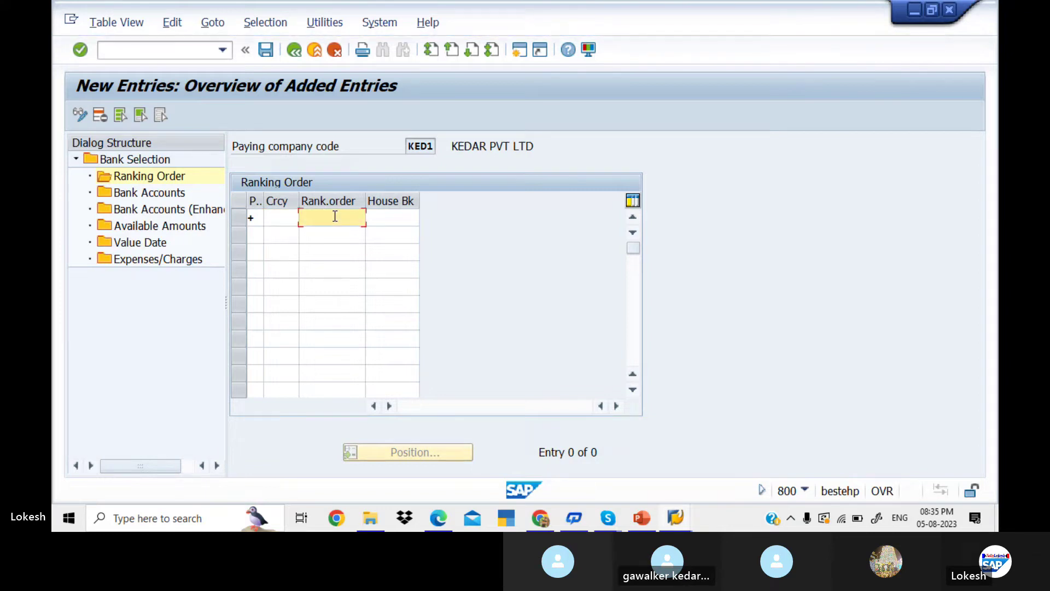
click(280, 218)
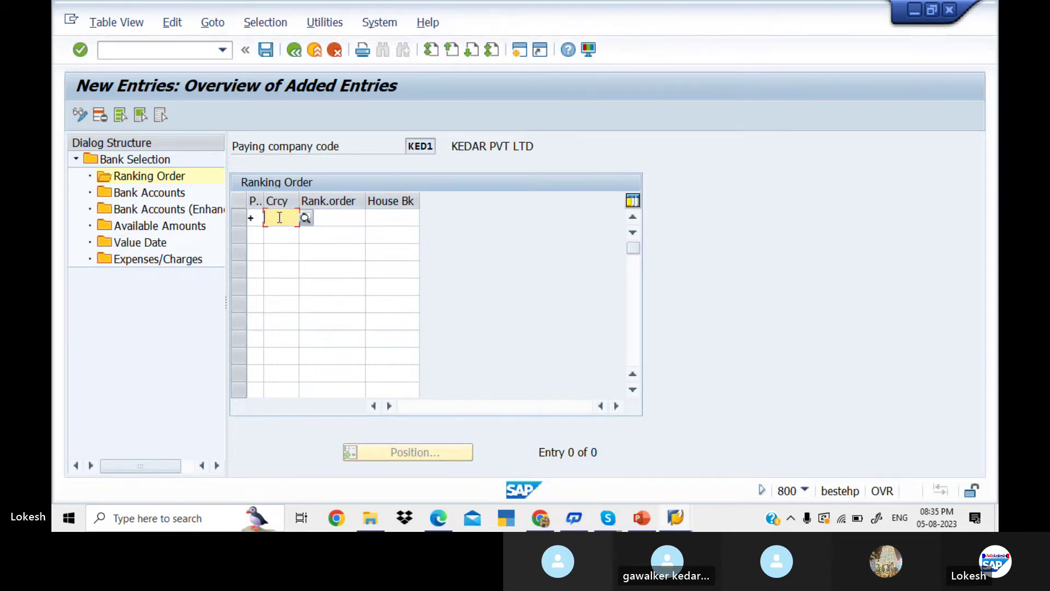
text(INR)
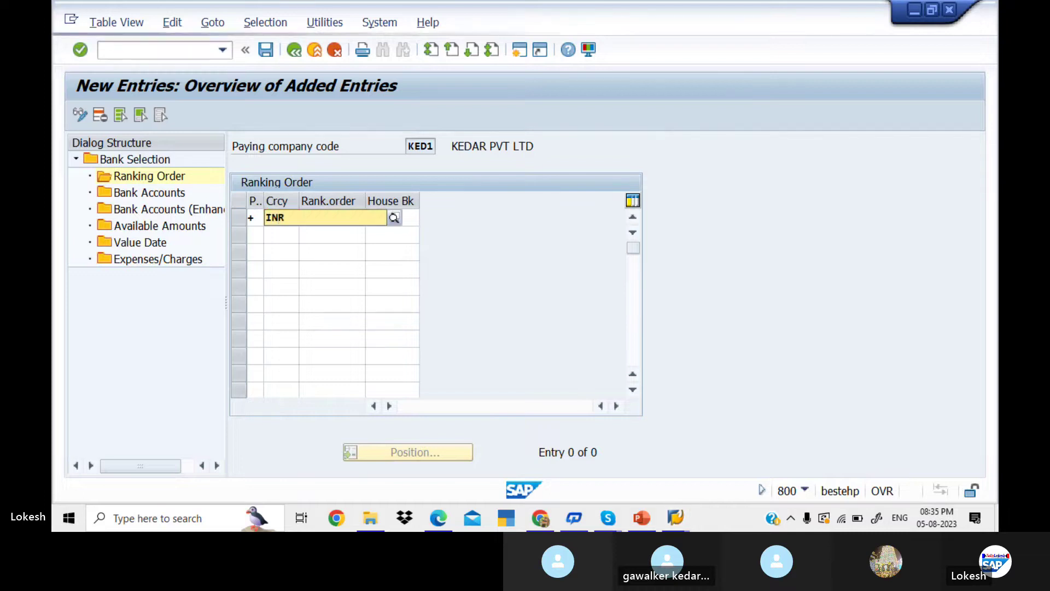
key(Tab)
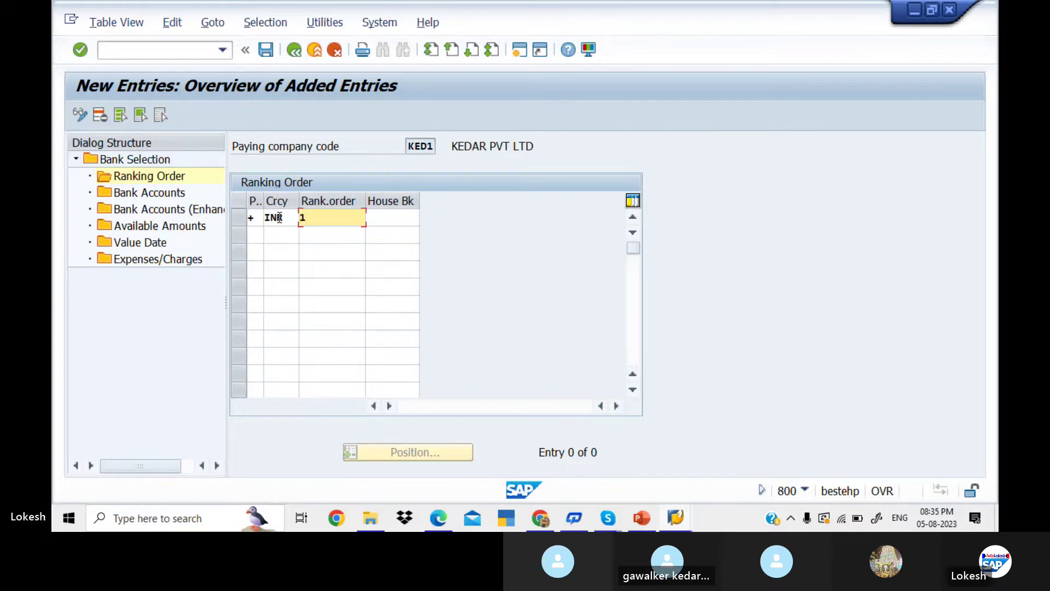
key(Tab)
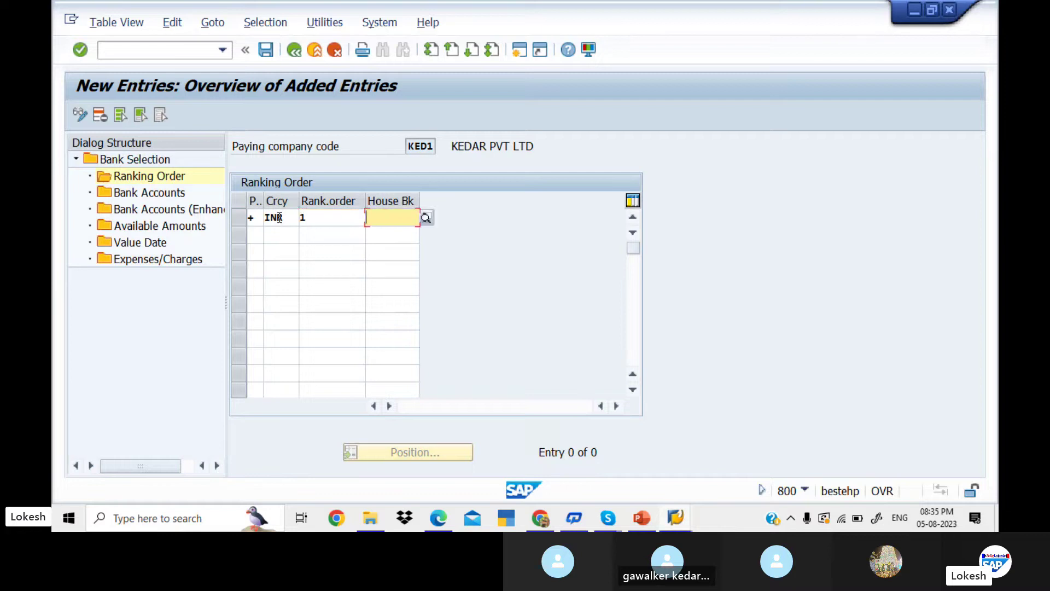
text(SBI)
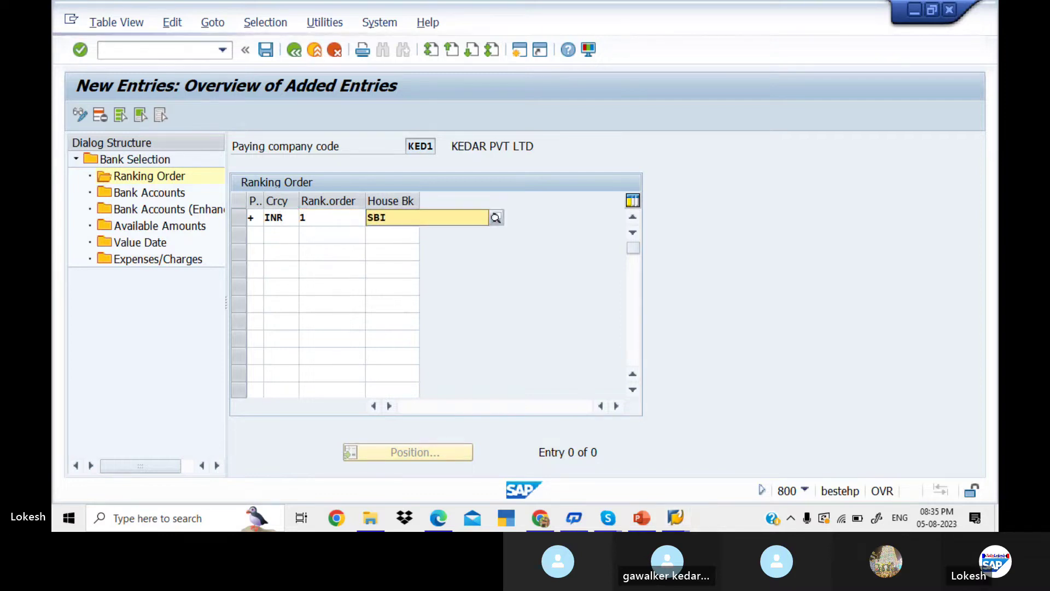
key(Tab)
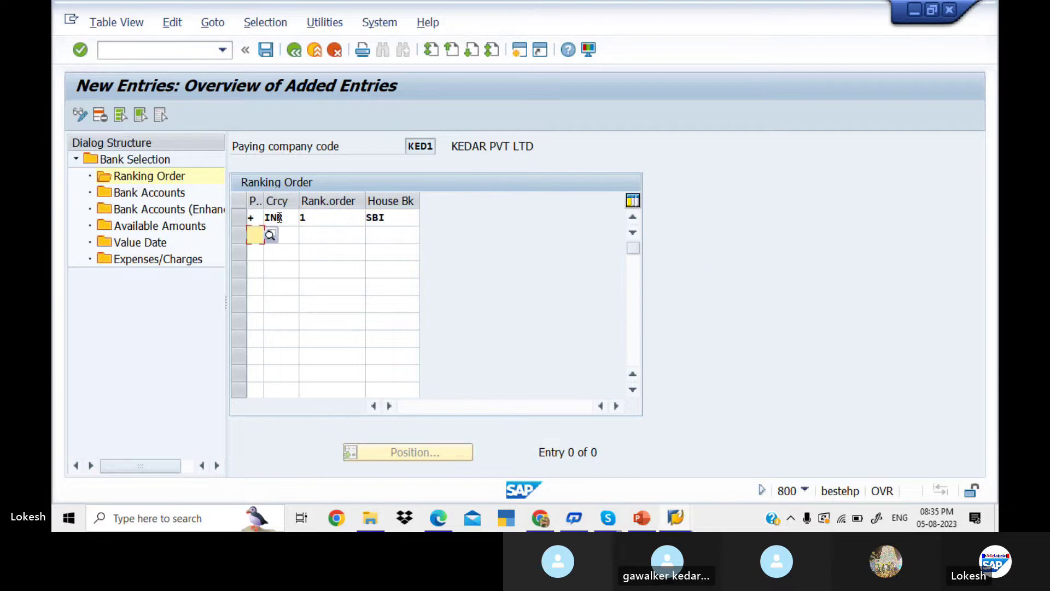
- Add ranking row 2: payment method +, currency INR, rank 2, house bank HDF1
text(+)
key(BackSpace)
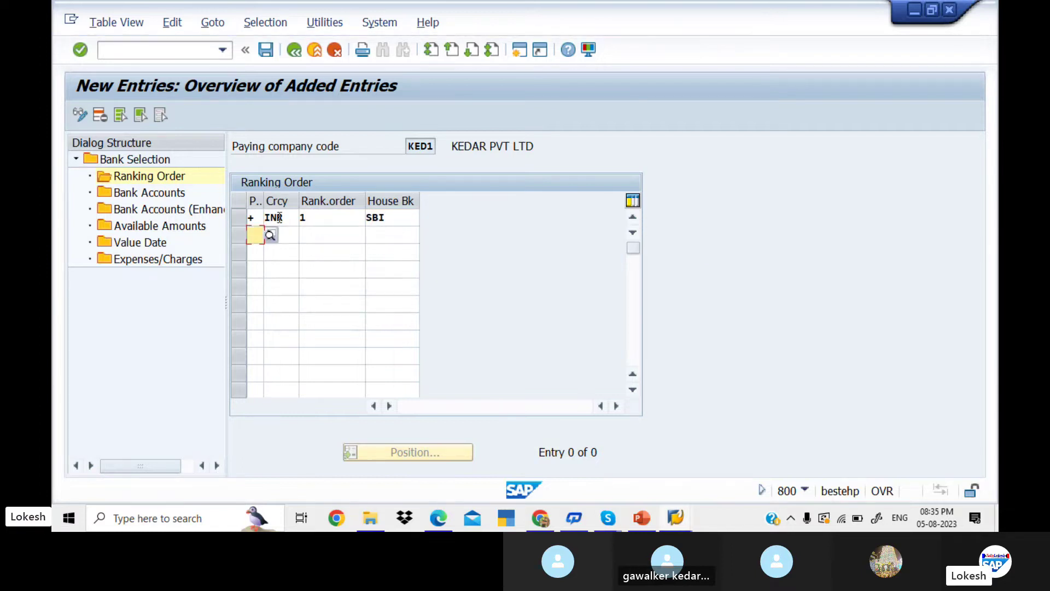
text(+)
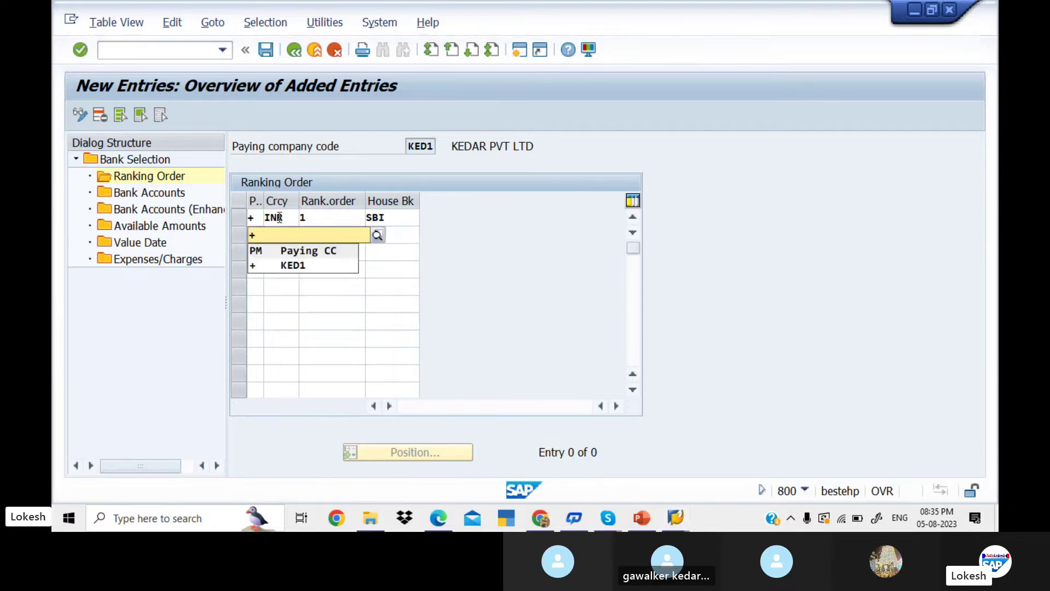
key(Tab)
text(INR)
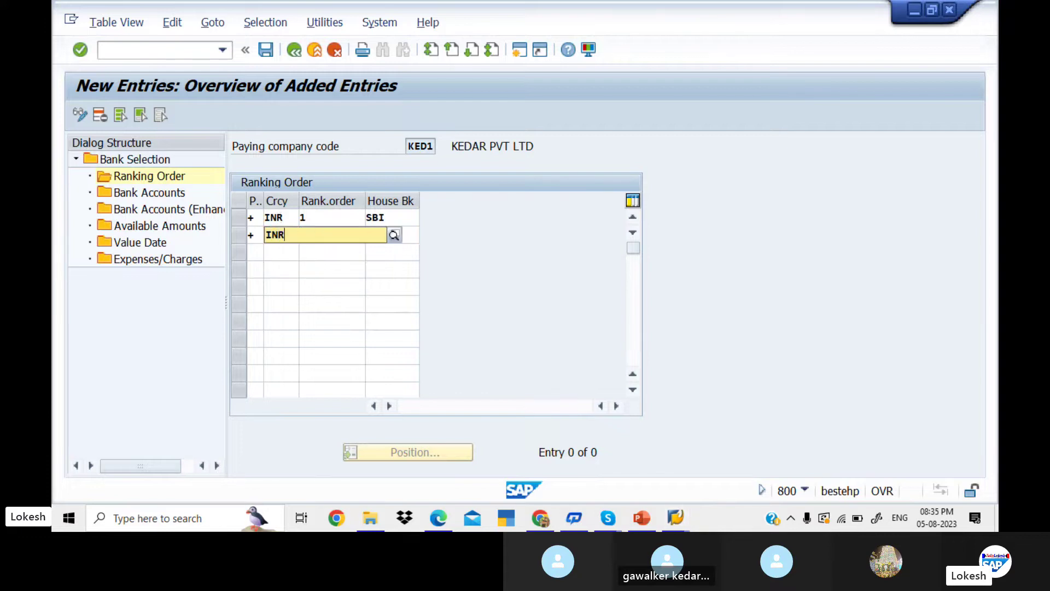
key(Tab)
text(2)
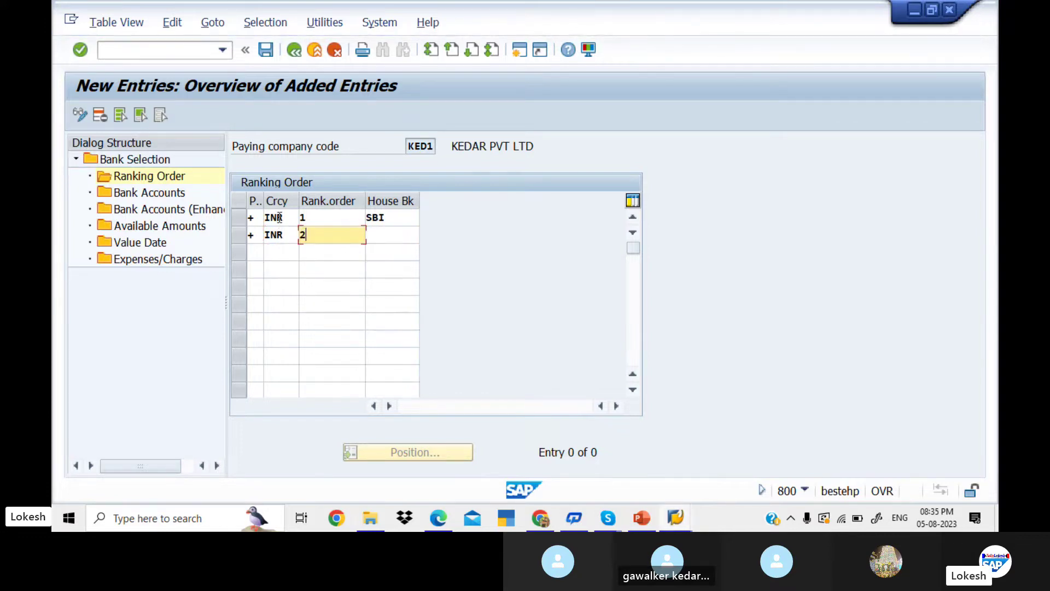
key(Tab)
text(HD)
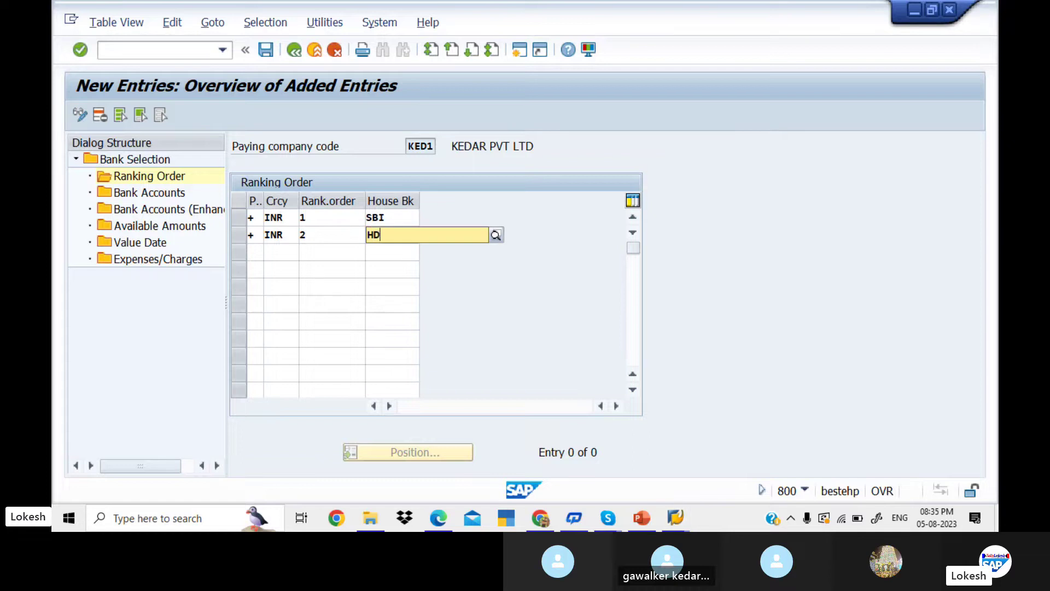
text(F1)
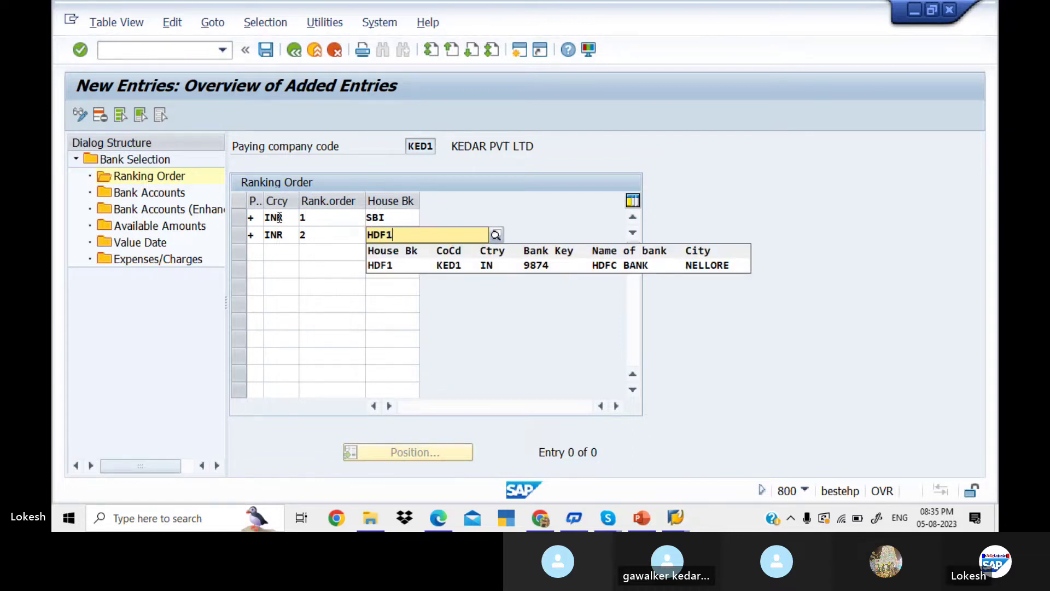
key(Return)
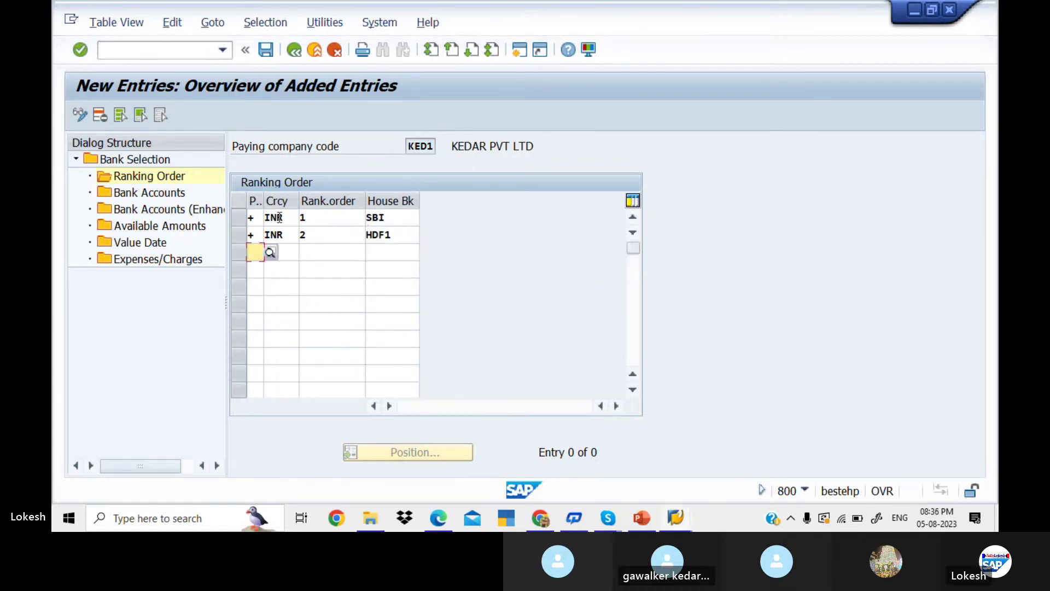
- Add ranking row 3: payment method +, currency INR, rank 3, house bank ICICI
text(+)
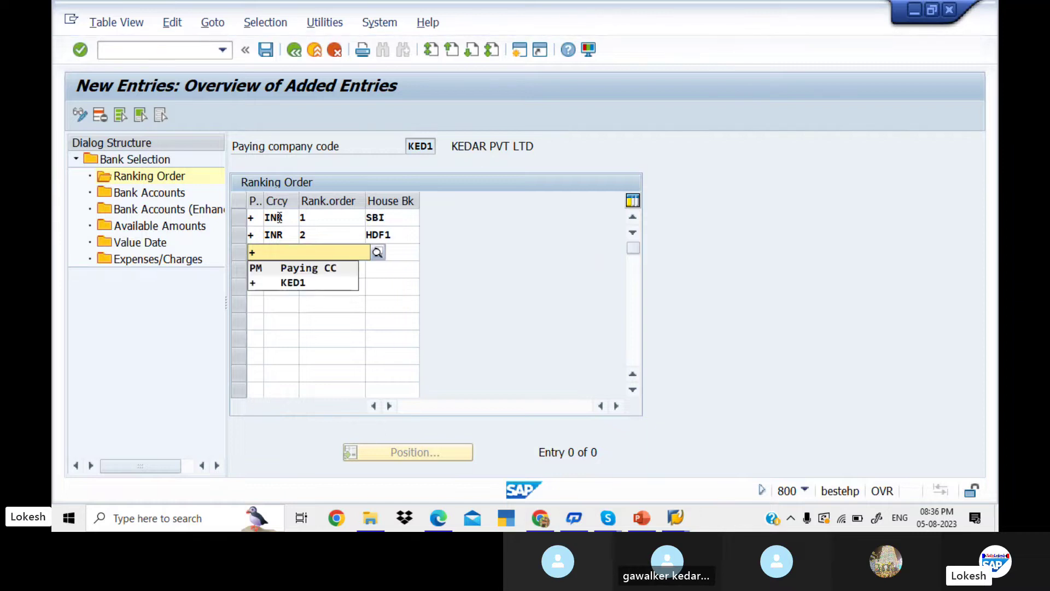
key(Tab)
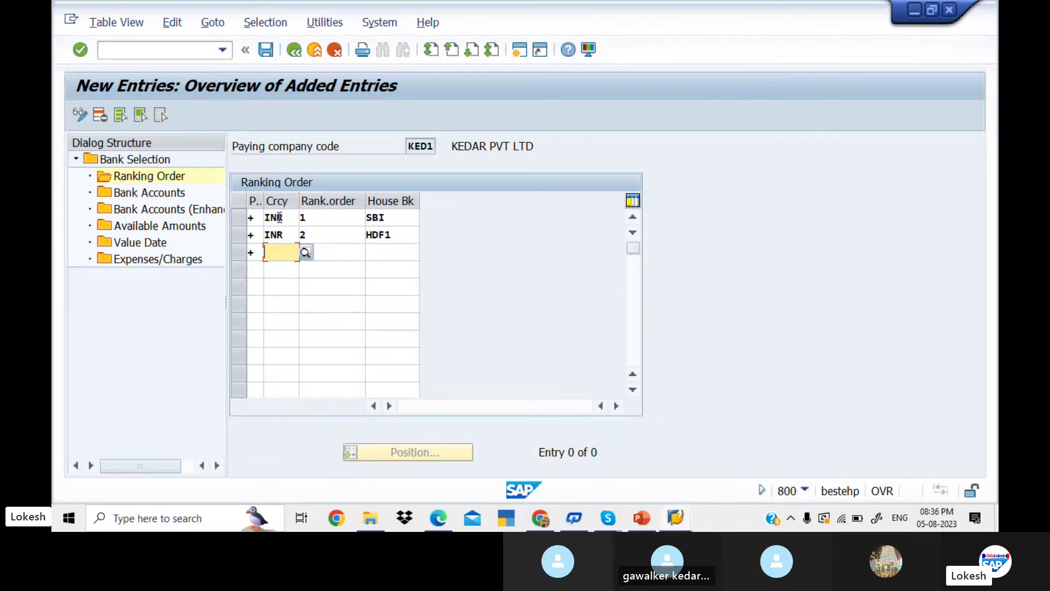
text(INT)
key(BackSpace)
text(R)
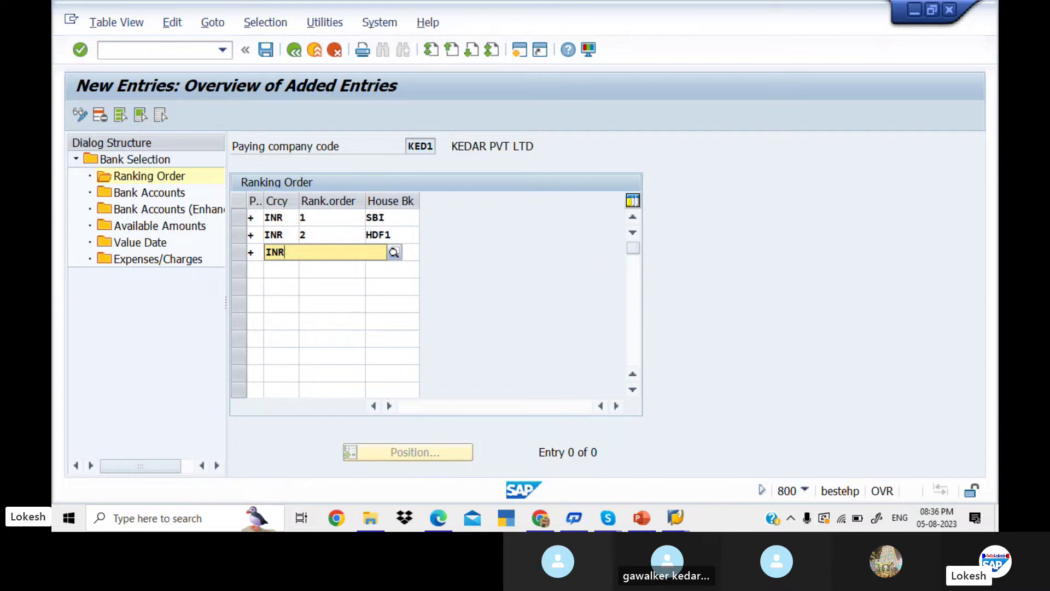
key(Return)
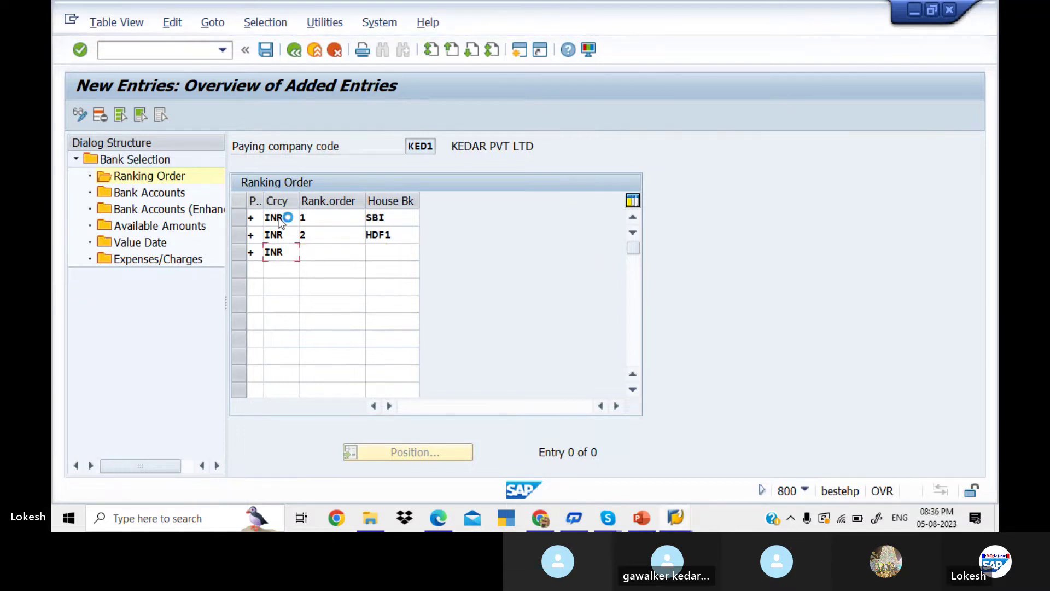
click(353, 251)
text(3)
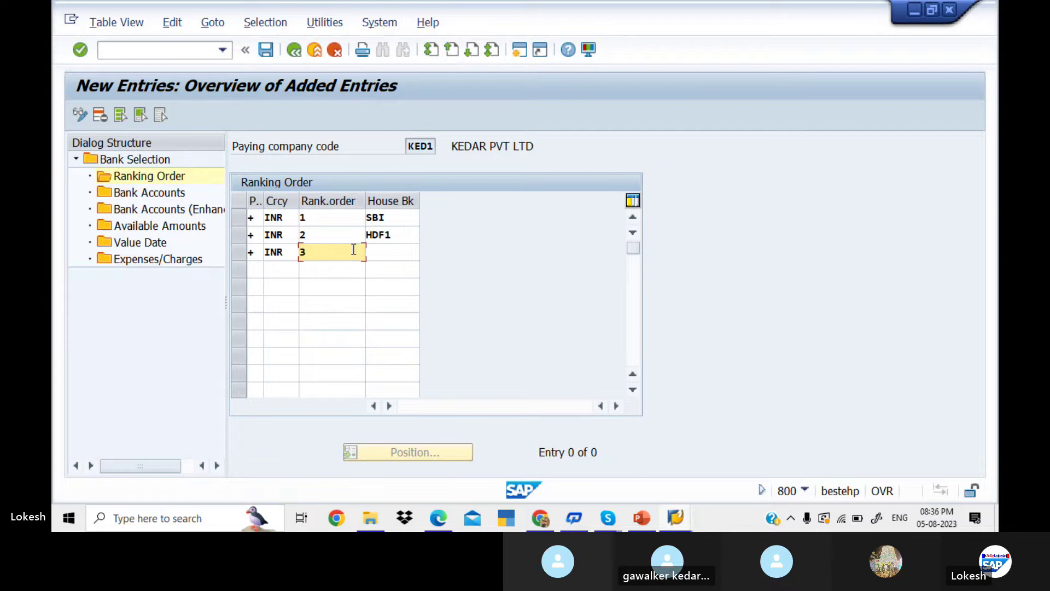
click(412, 252)
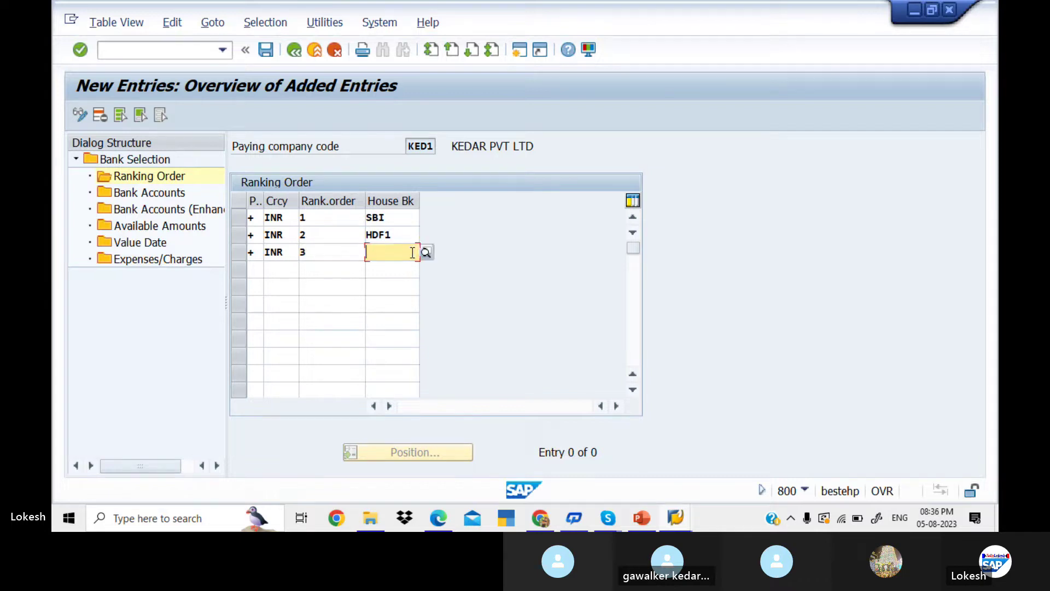
text(ICICI)
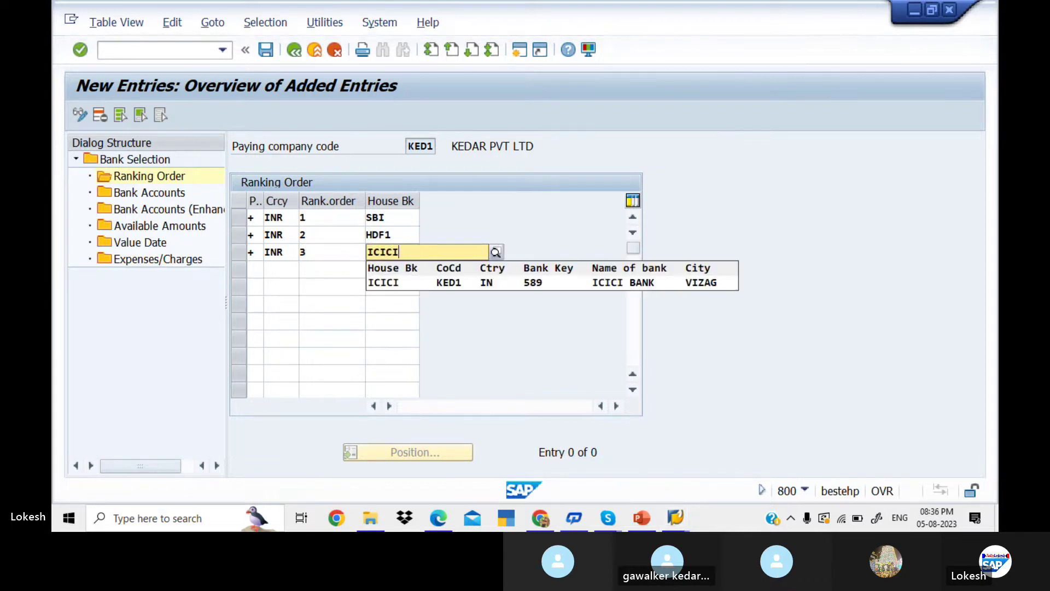
key(Tab)
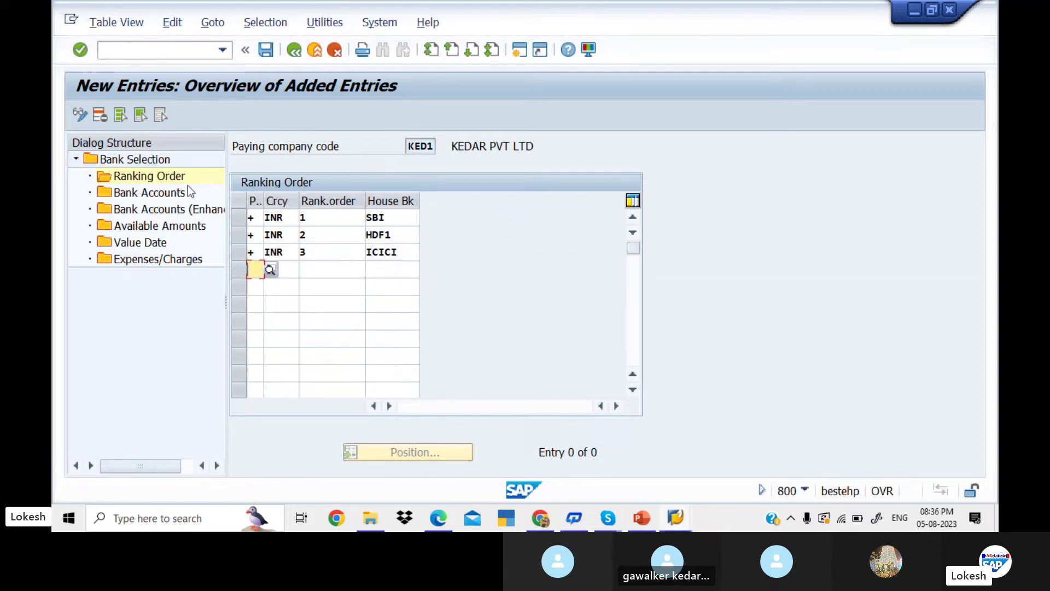
- In Bank Accounts, enter SBI with payment method +, INR, account SBI1 and subaccount 200001
double_click(158, 194)
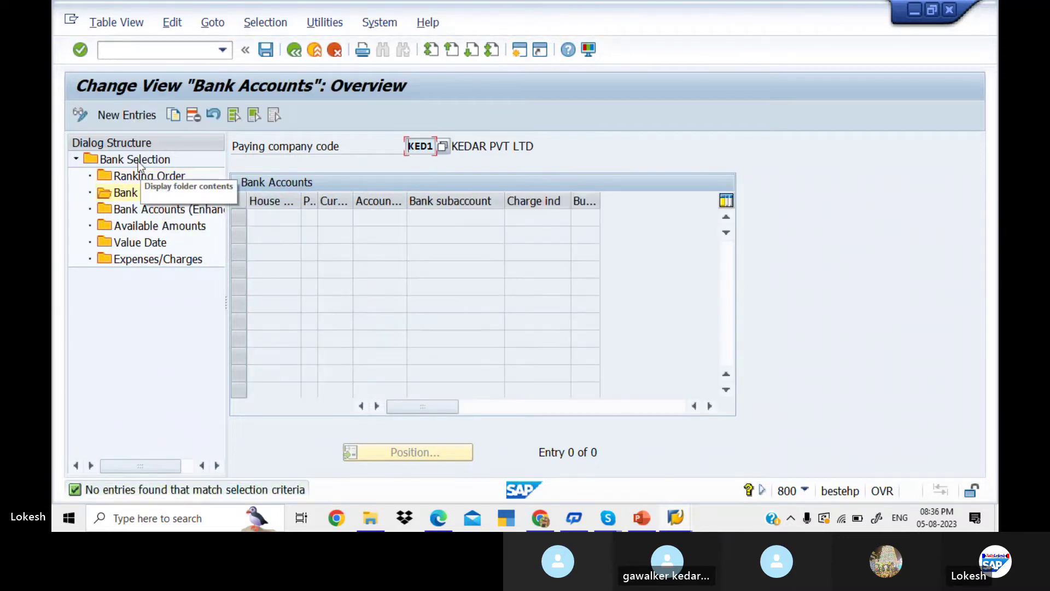
click(128, 115)
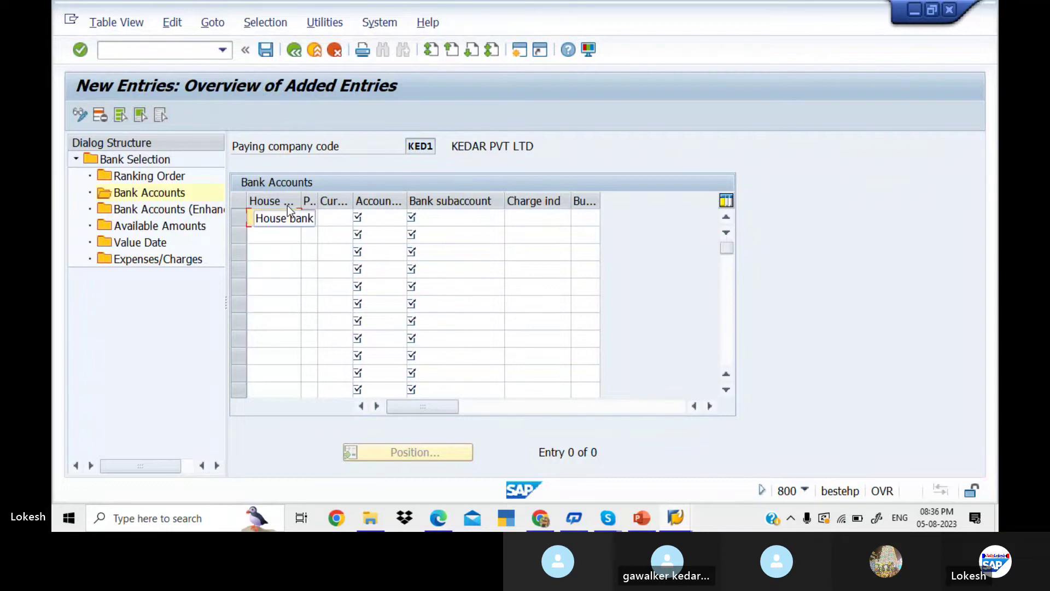
text(D)
key(BackSpace)
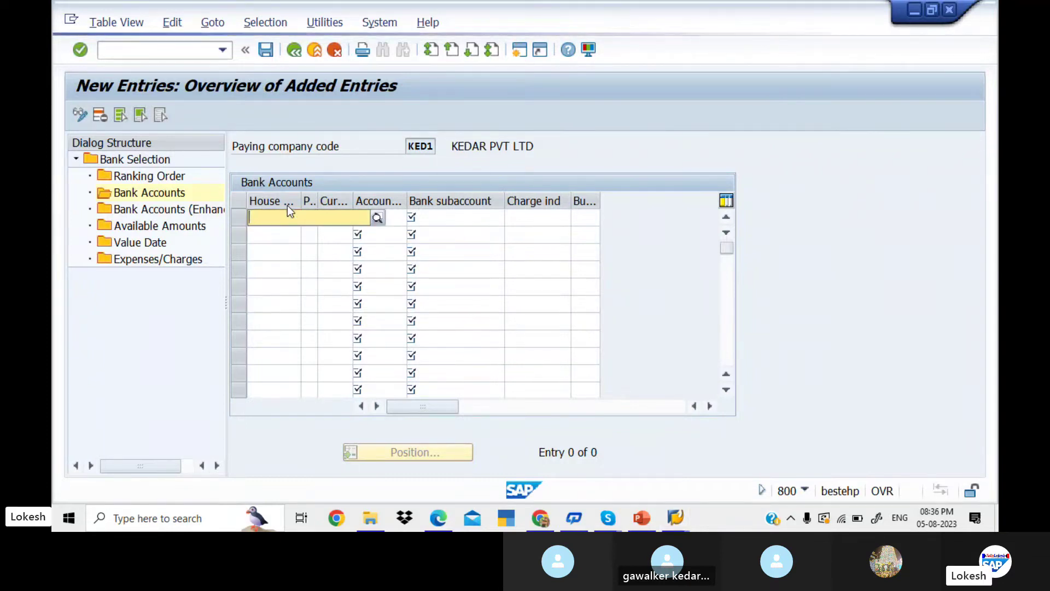
text(SBI)
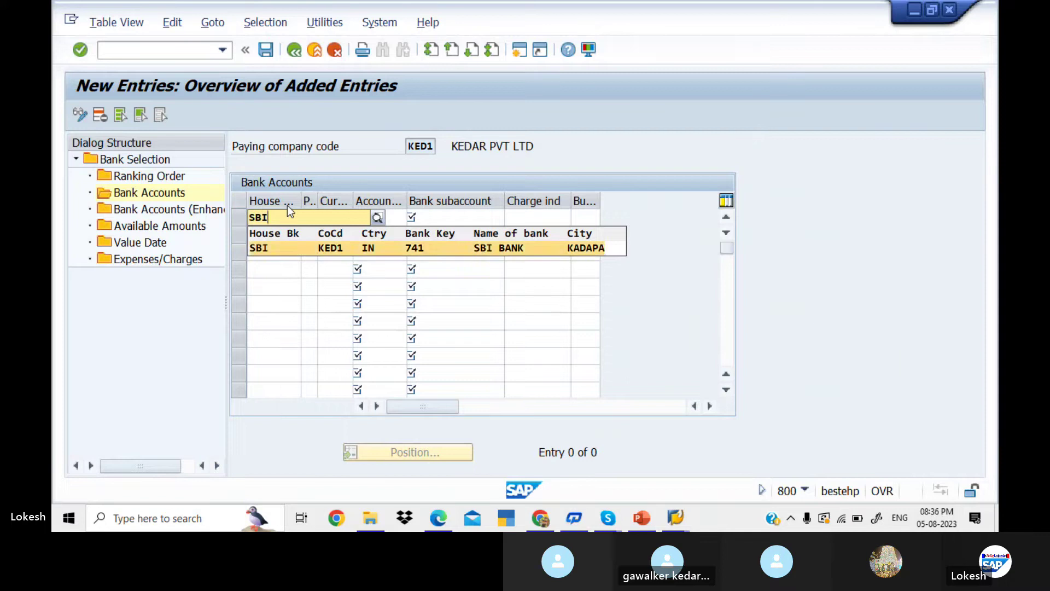
key(Tab)
text(+)
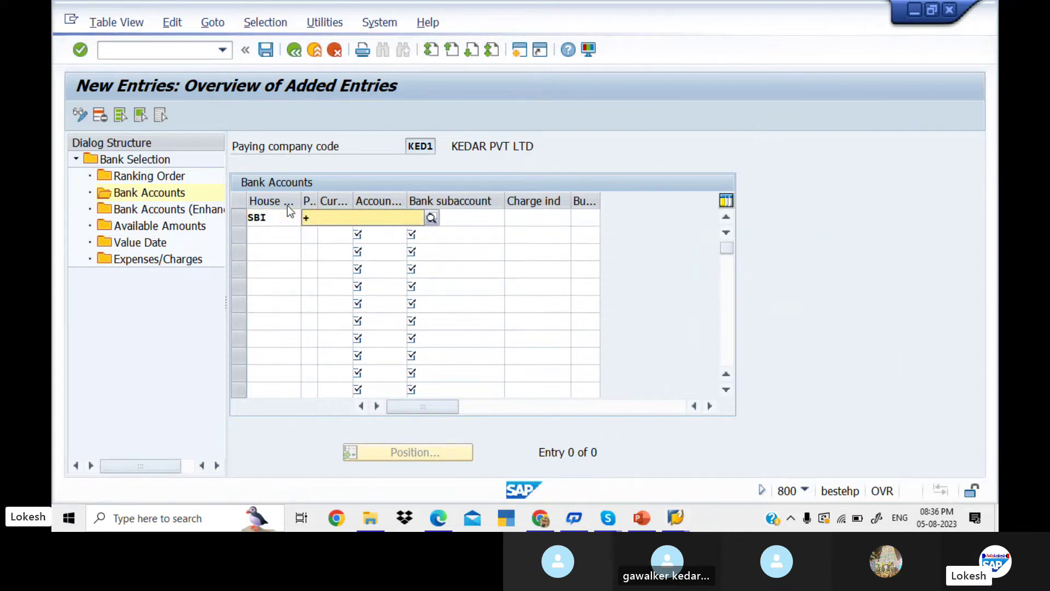
key(Tab)
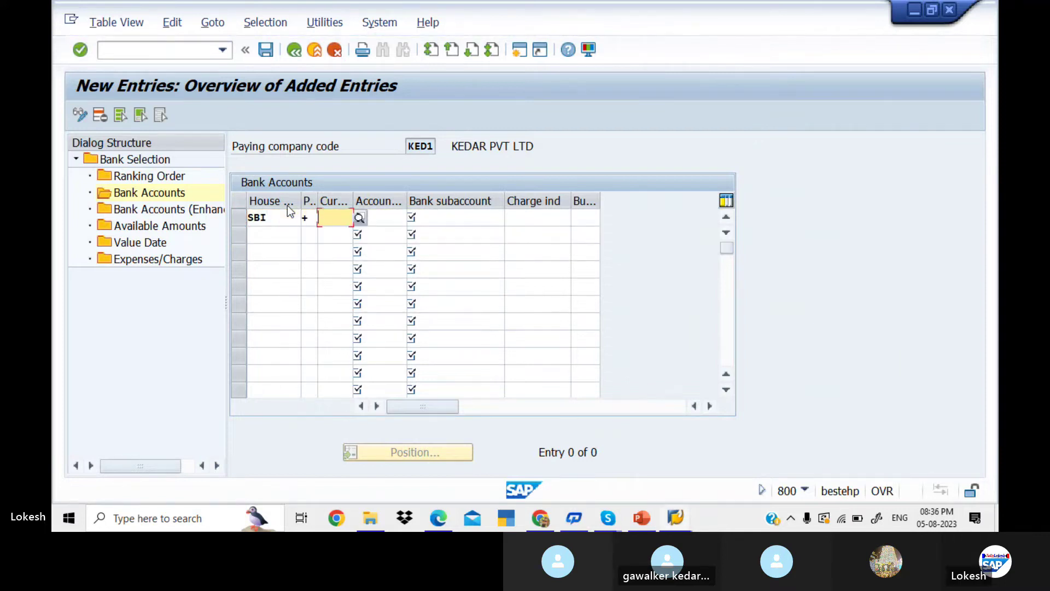
text(INR)
key(Tab)
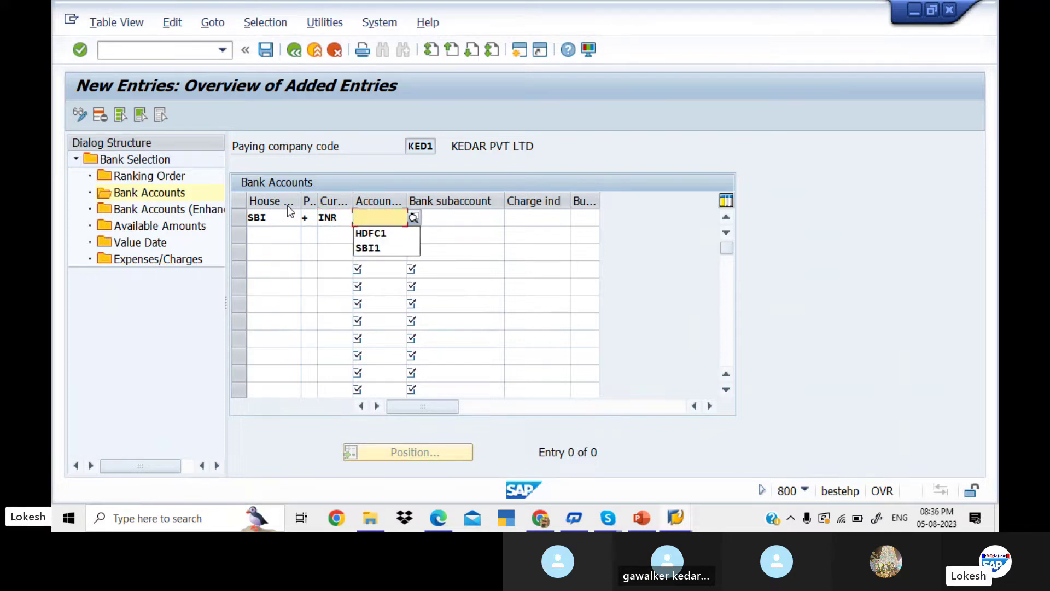
text(SBI1)
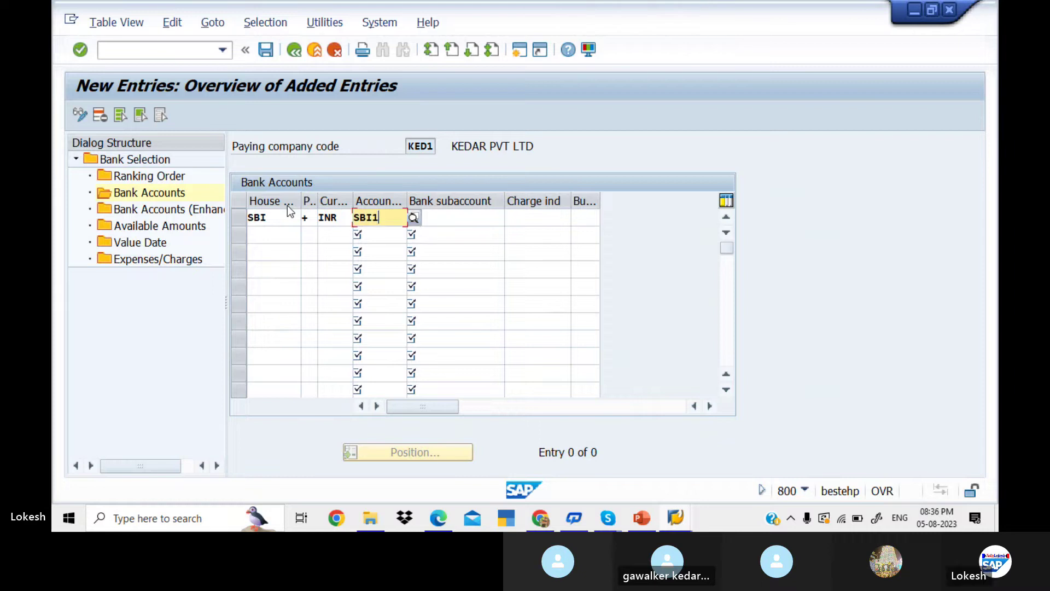
key(Tab)
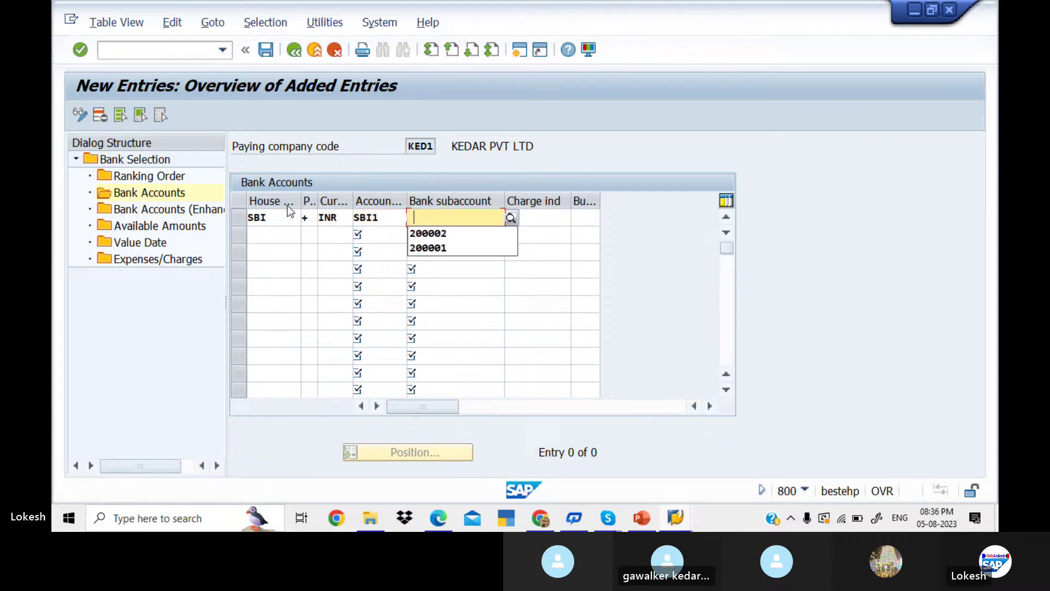
click(511, 218)
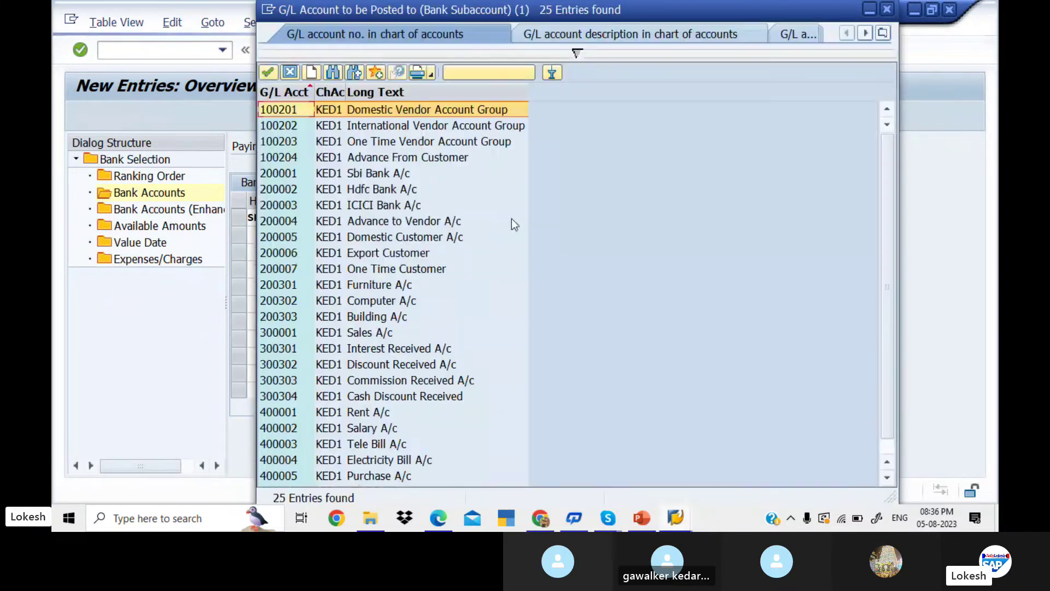
key(Down)
key(Down)
key(Down)
key(Down)
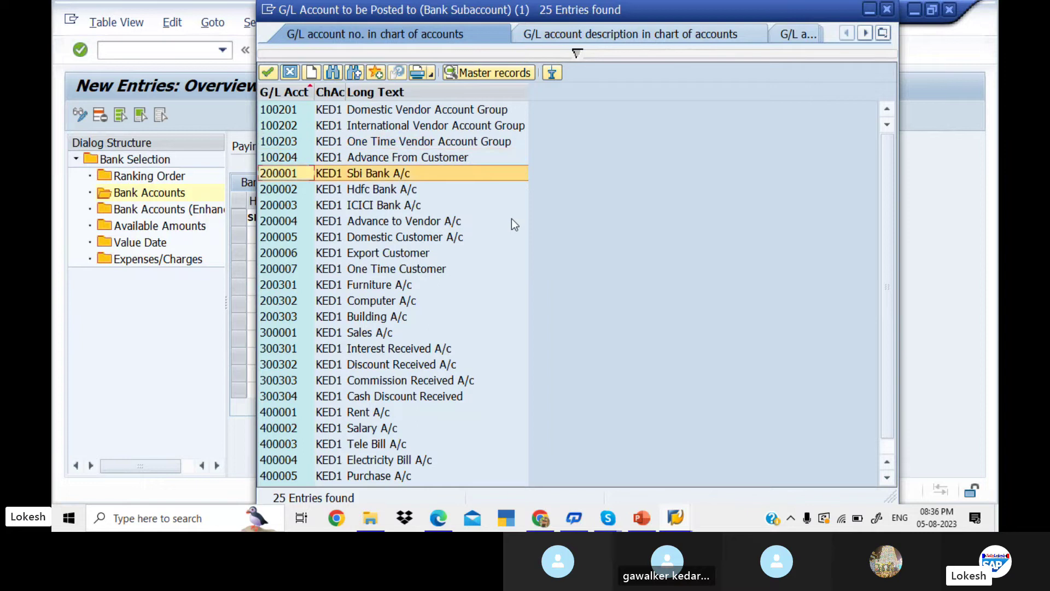
key(Return)
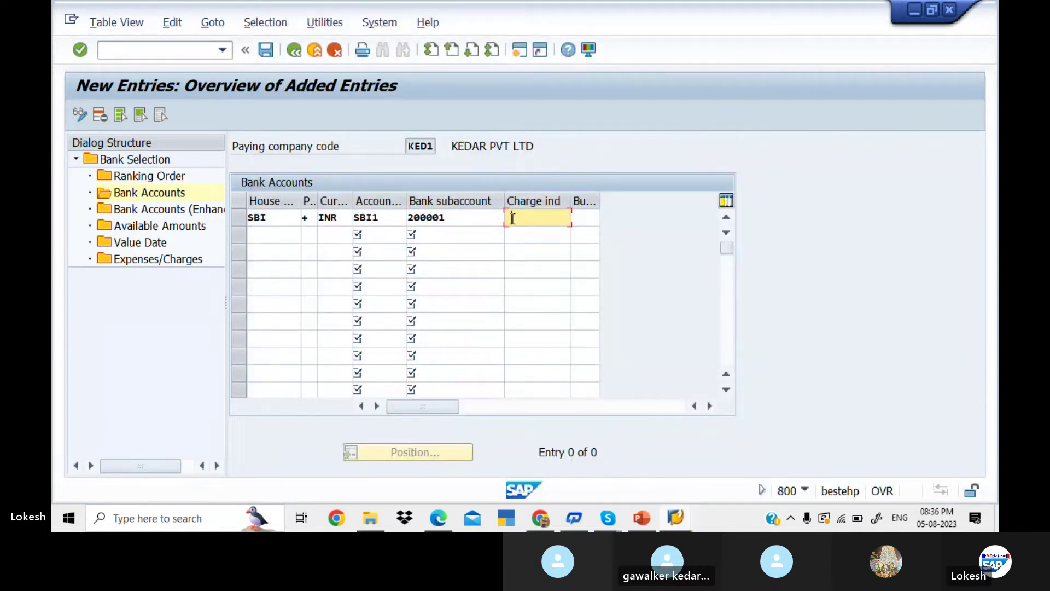
- Add a row for HDF1 with payment method +, INR, account HDF1 and subaccount 200002
click(266, 237)
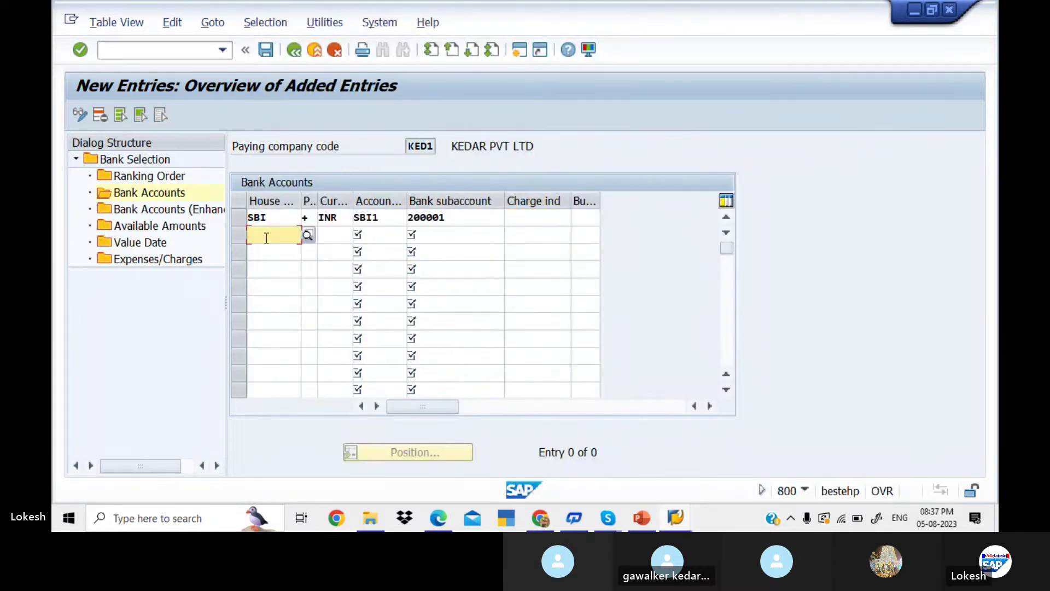
text(HDF1)
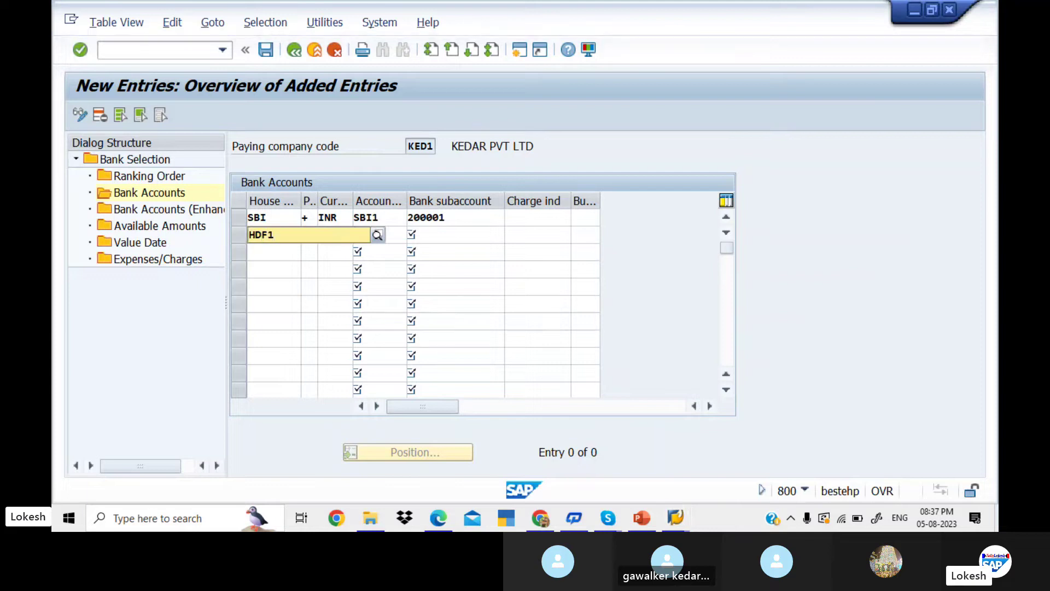
key(Tab)
text(+)
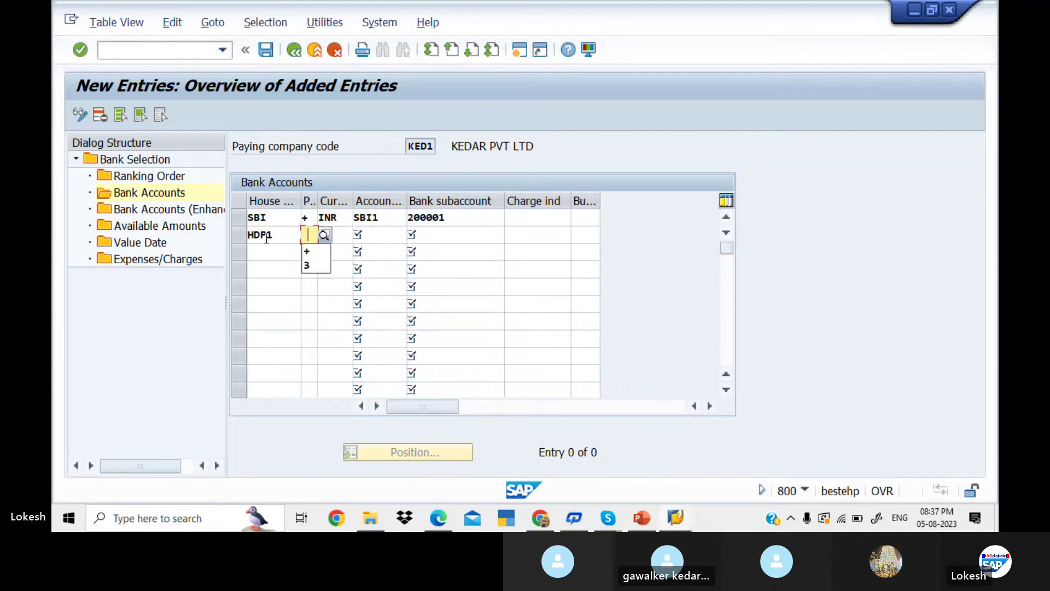
key(Tab)
text(INR)
key(Tab)
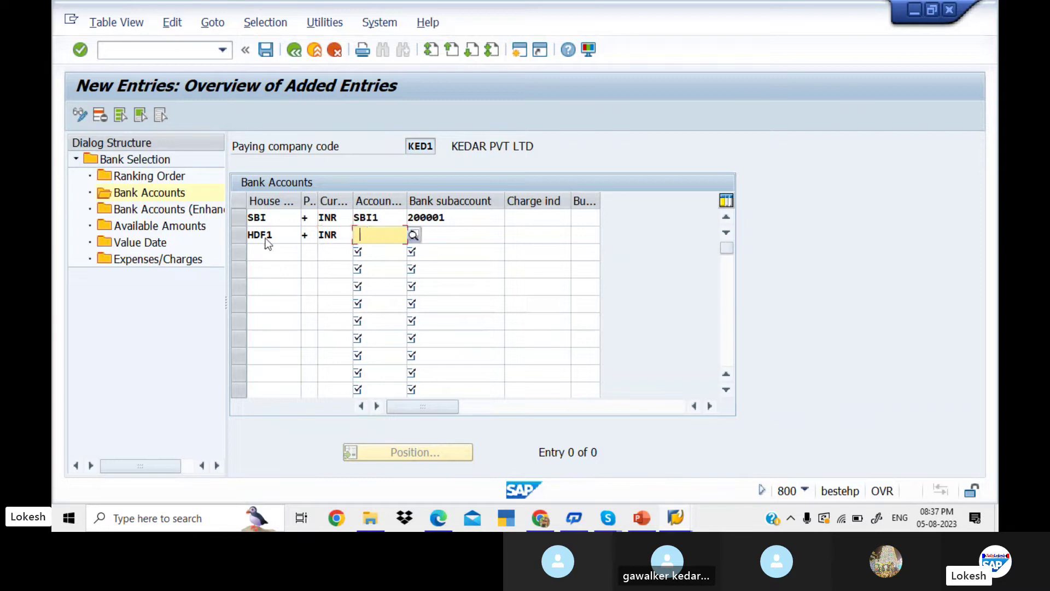
key(F4)
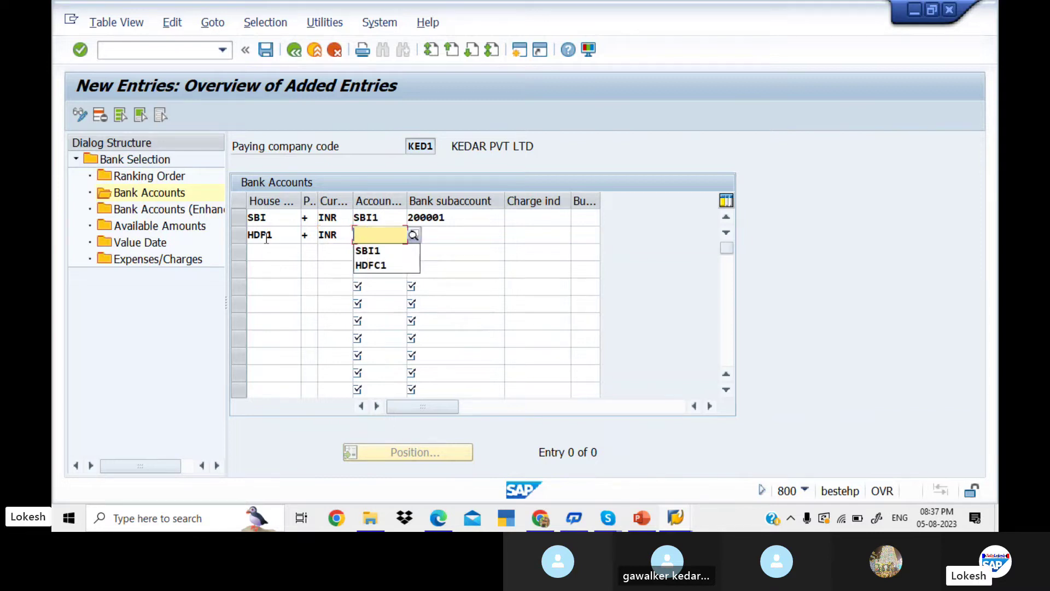
text(HDF1)
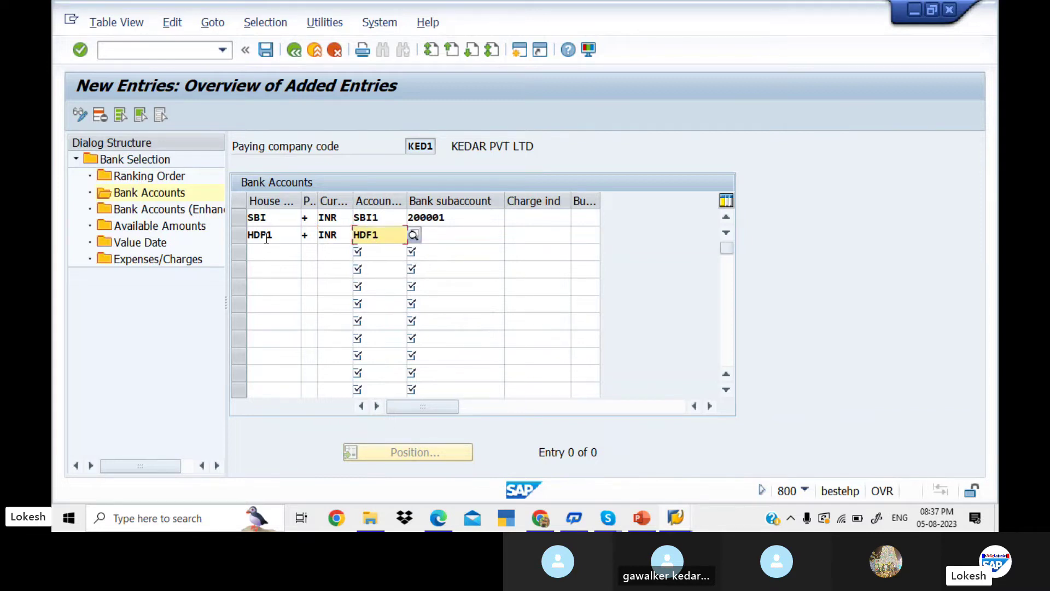
key(BackSpace)
text(C)
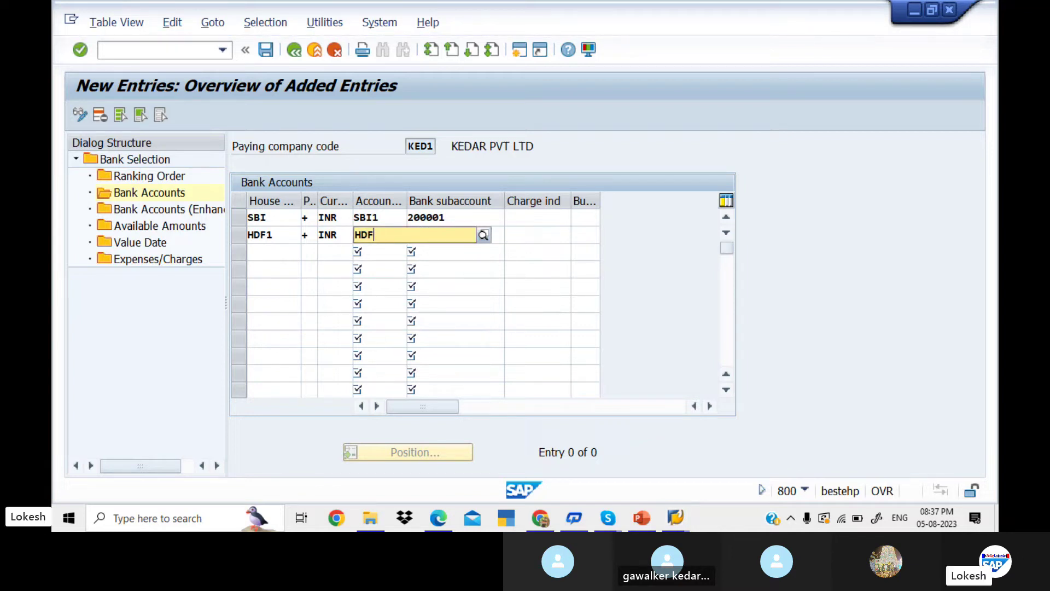
key(BackSpace)
key(BackSpace)
key(BackSpace)
text(HDF1)
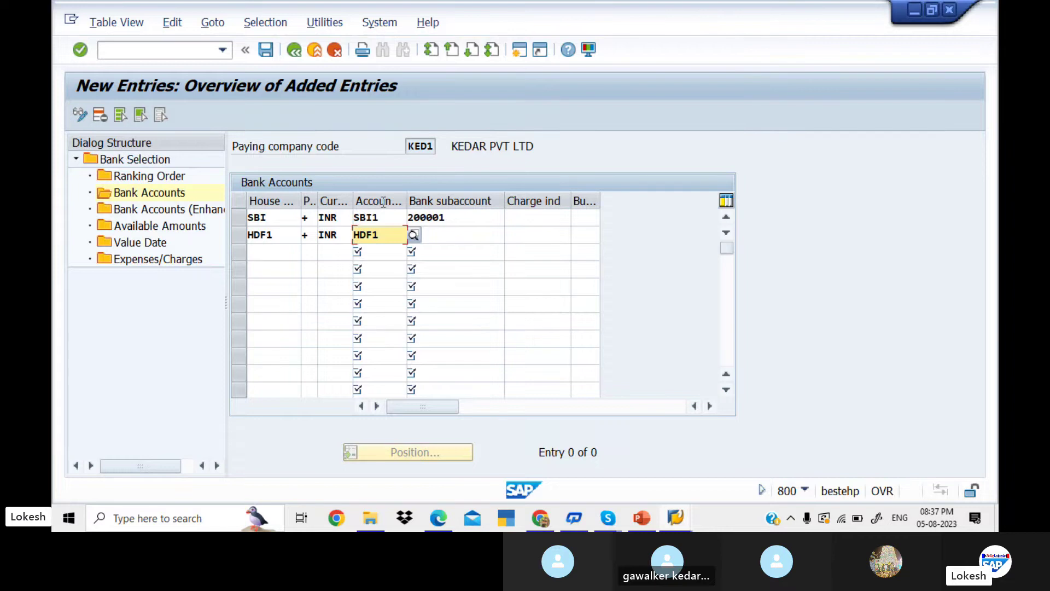
click(416, 235)
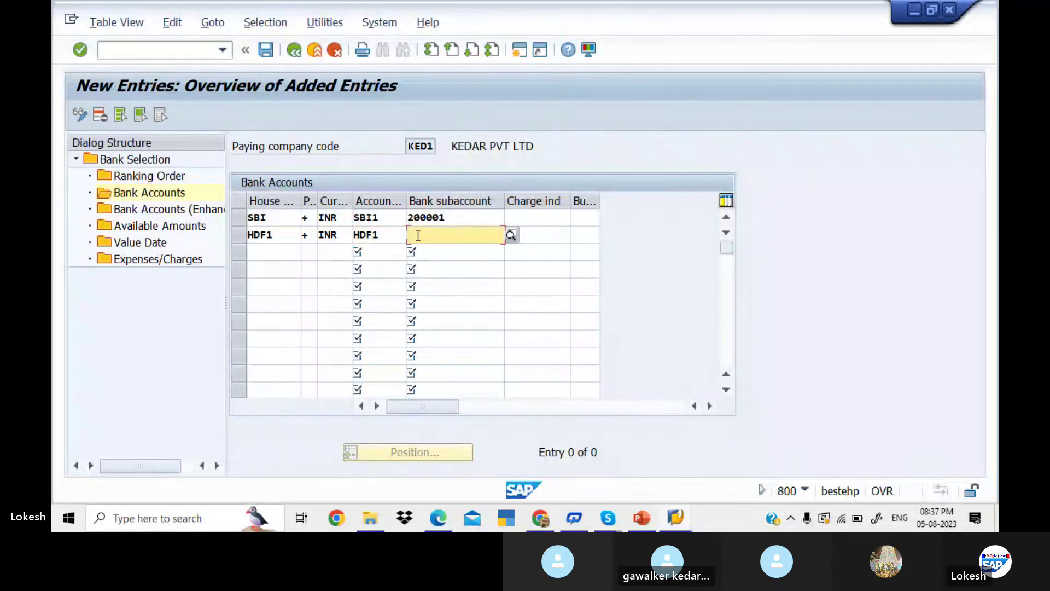
click(510, 235)
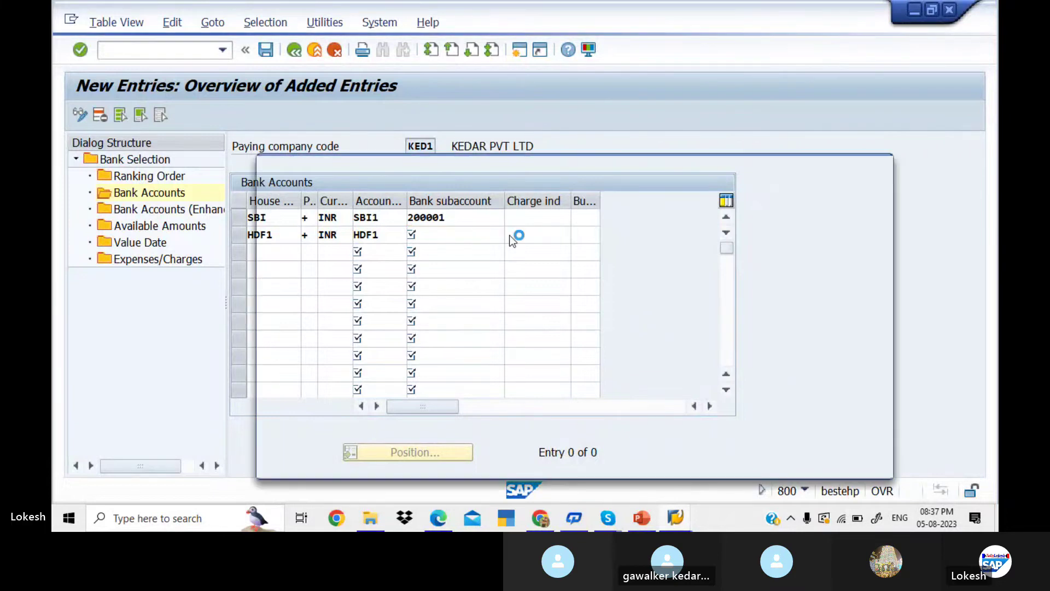
key(Return)
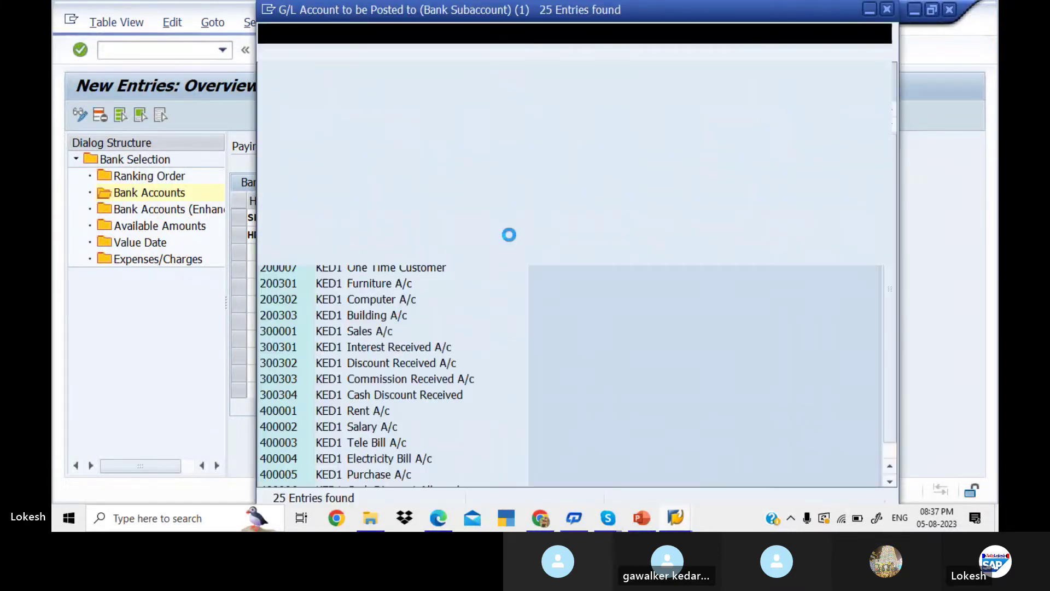
key(Down)
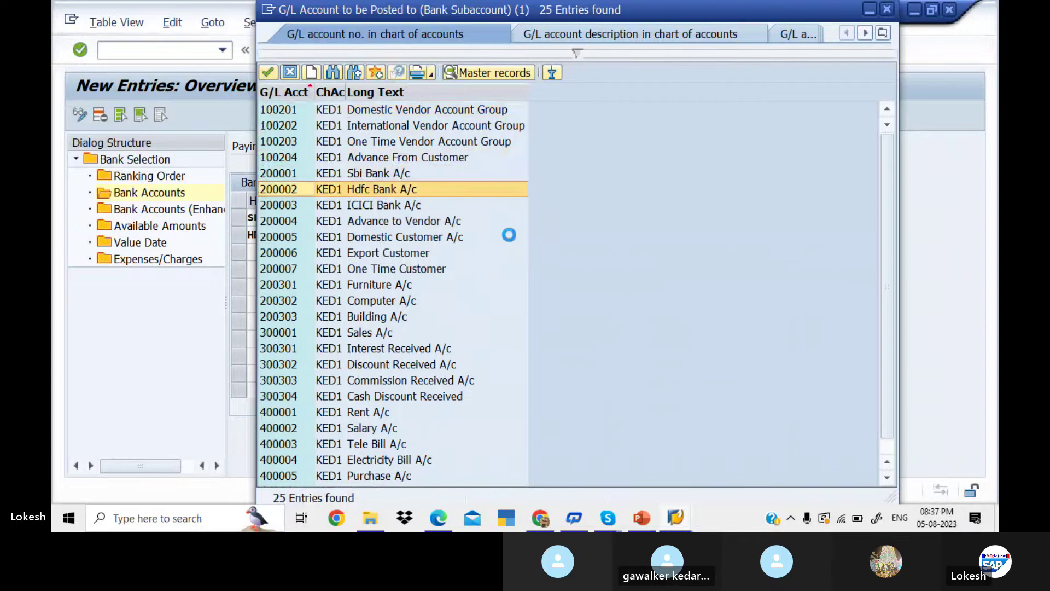
key(Return)
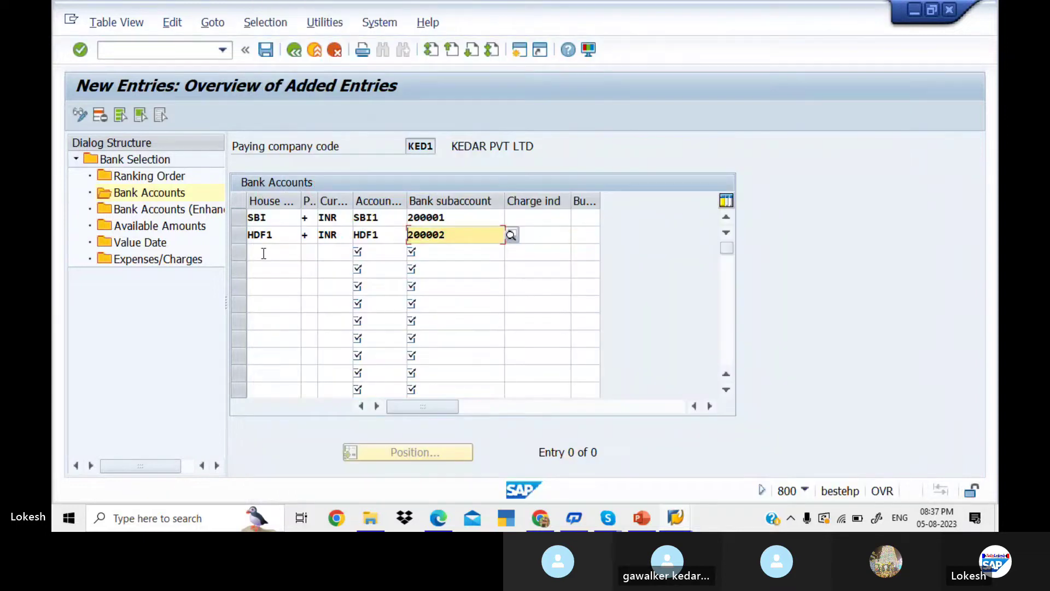
click(263, 253)
- Enter ICICI with payment method +, INR, account ICI1 and G/L subaccount 200003
text(I)
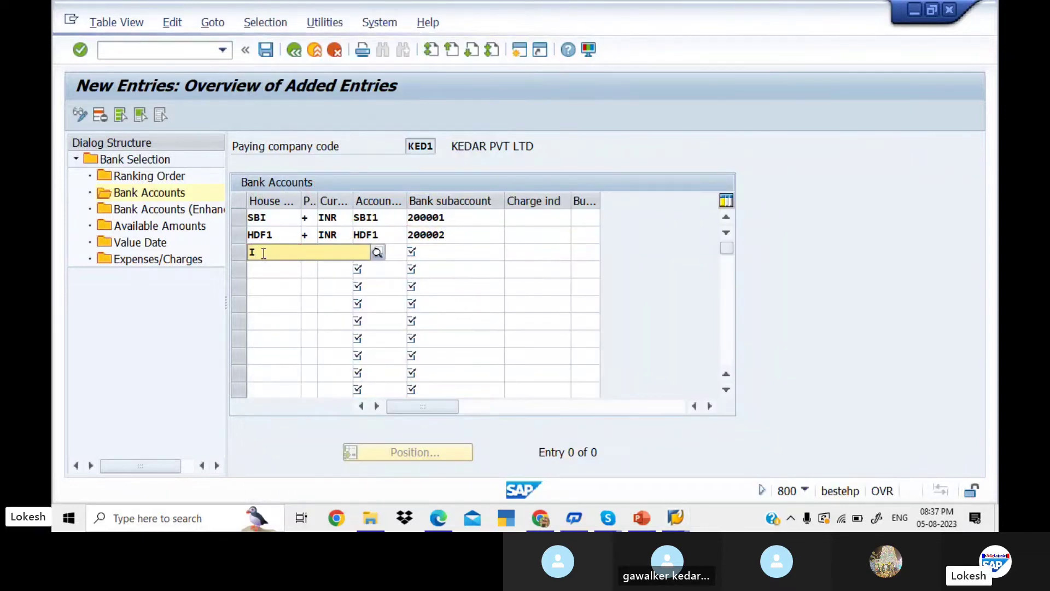
text(CICI)
key(Tab)
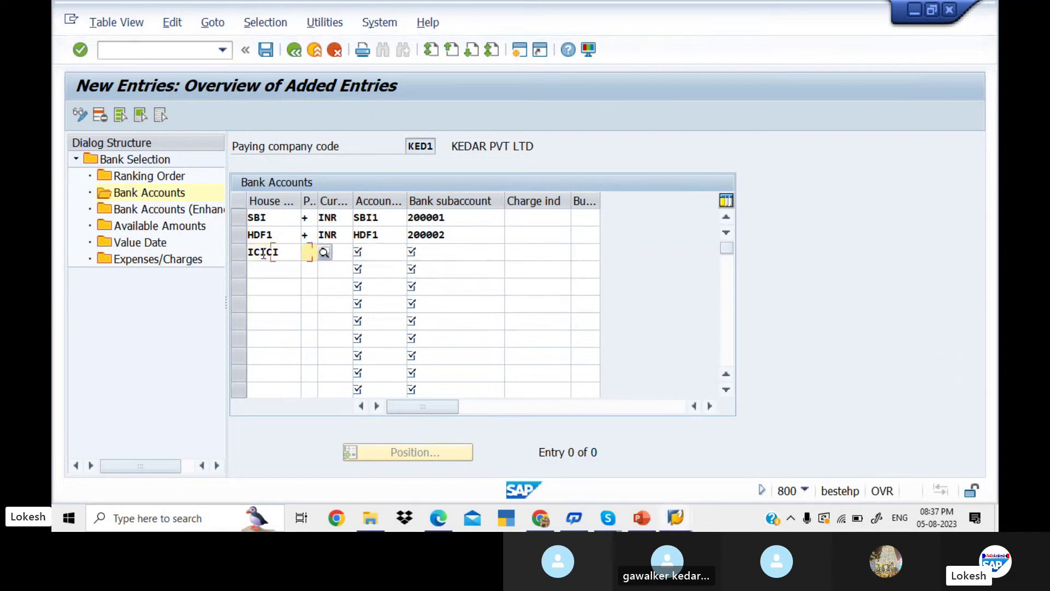
text(+)
key(Tab)
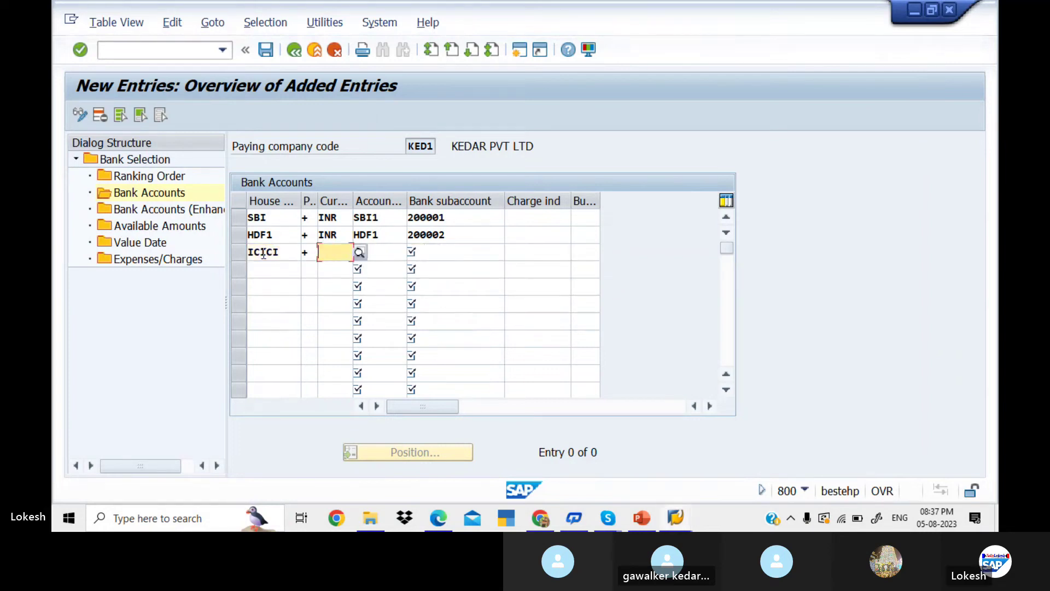
text(INR)
key(Tab)
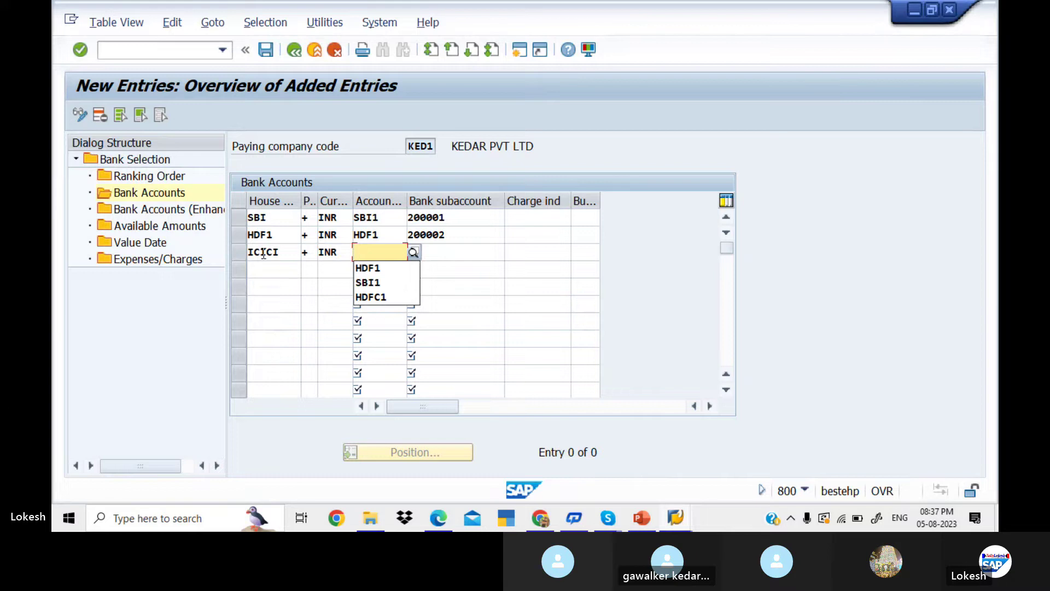
text(ICI)
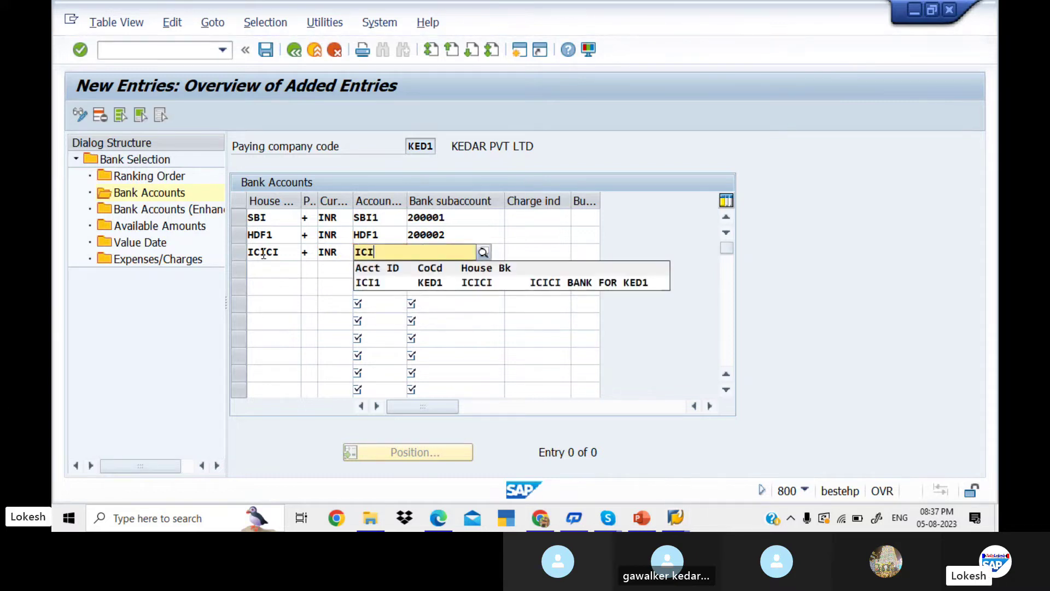
key(Down)
key(Tab)
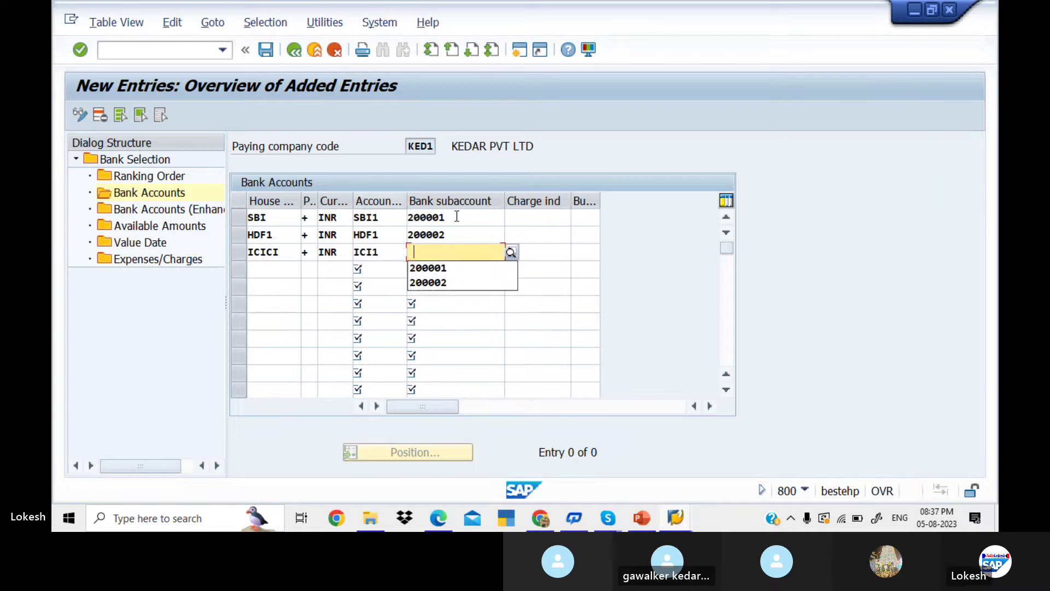
click(511, 256)
key(F4)
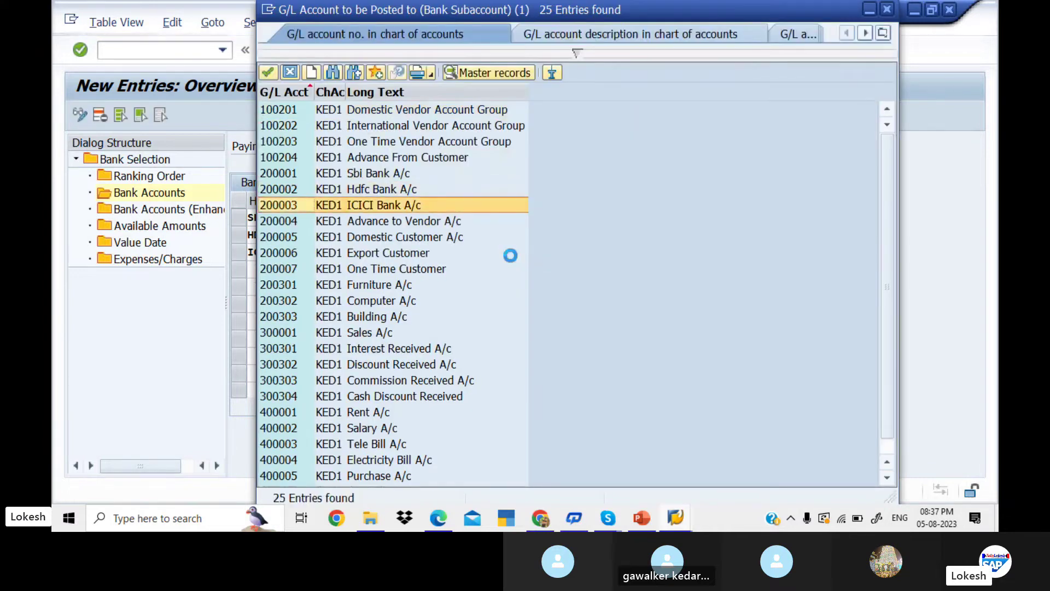
key(Return)
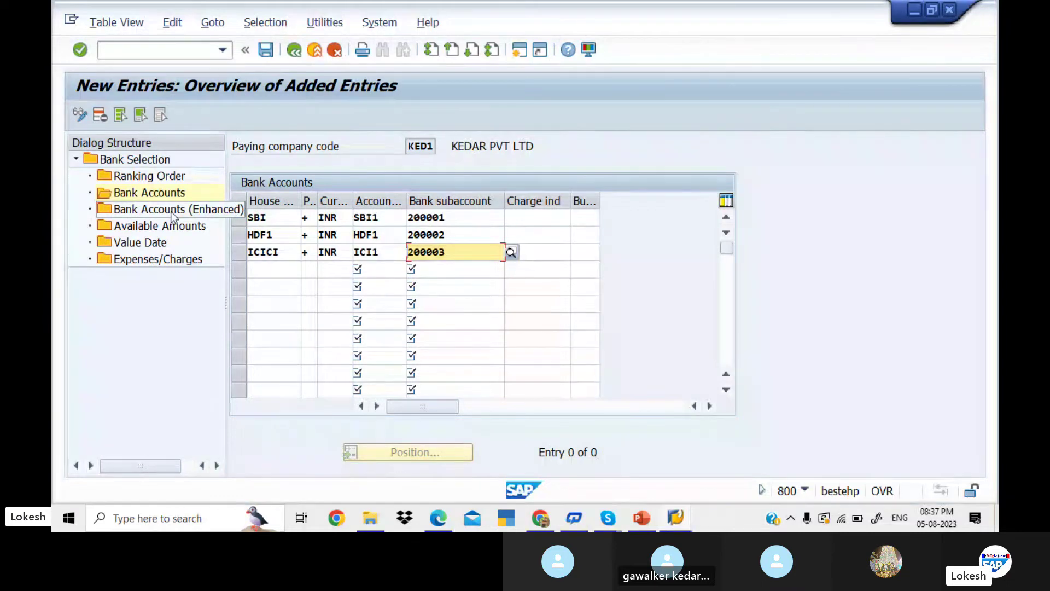
- Open Available Amounts and add house bank SBI, account SBI1, 999 days, currency INR
double_click(153, 225)
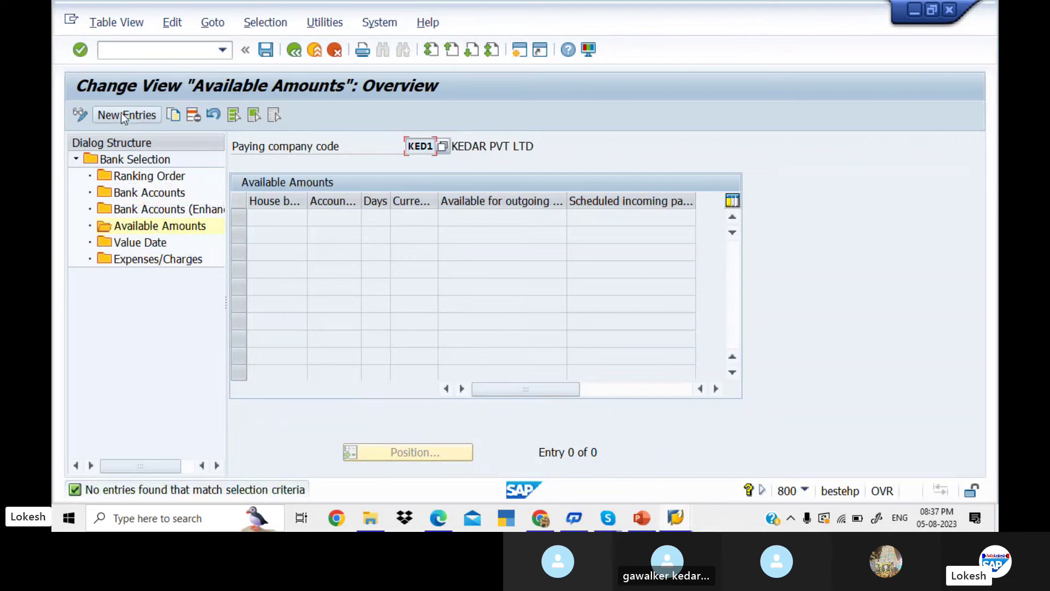
click(130, 115)
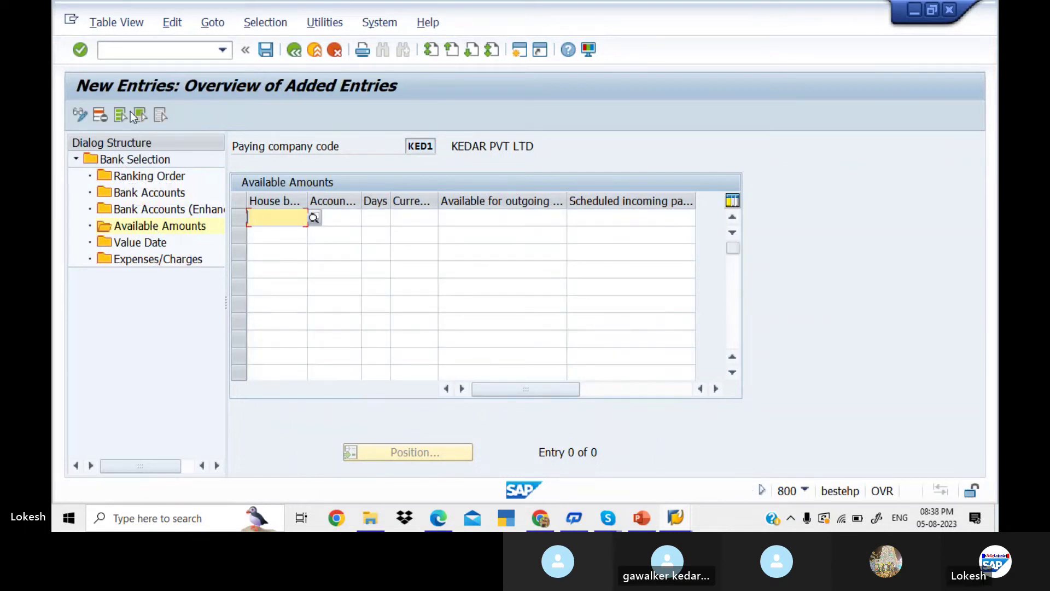
text(SBI)
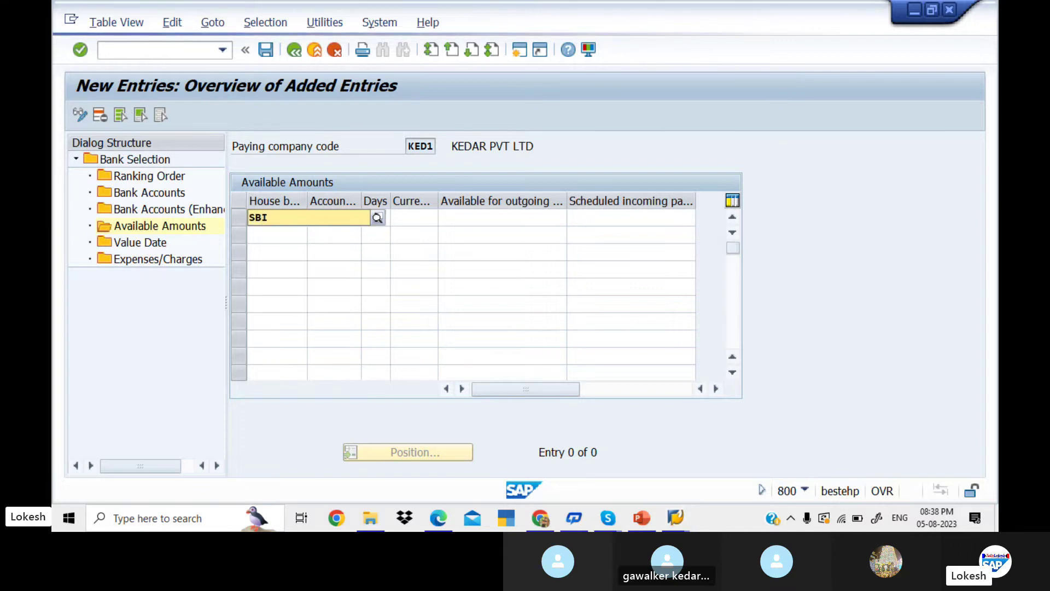
key(Tab)
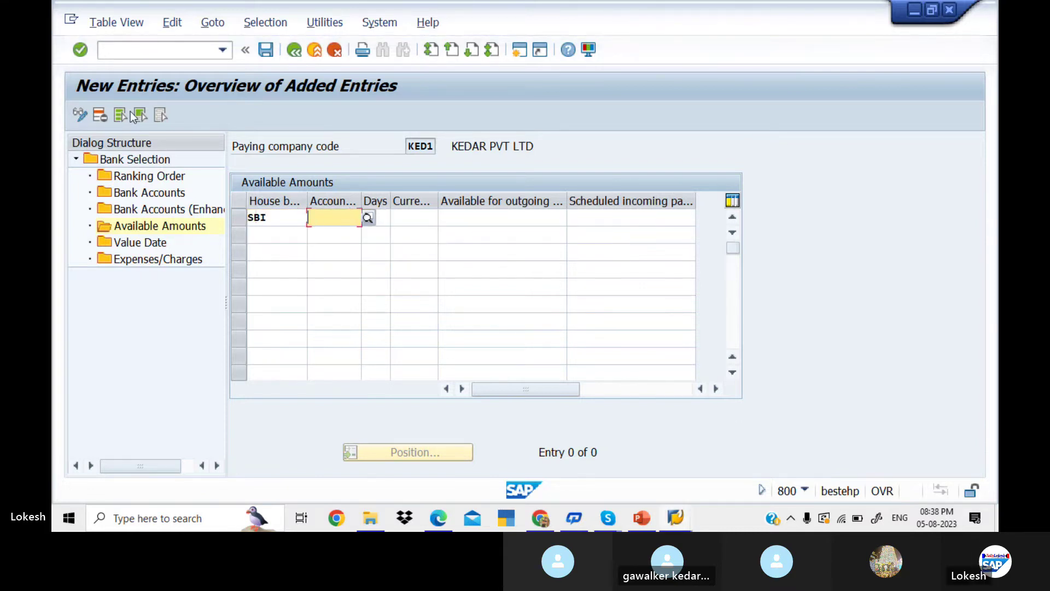
text(SB)
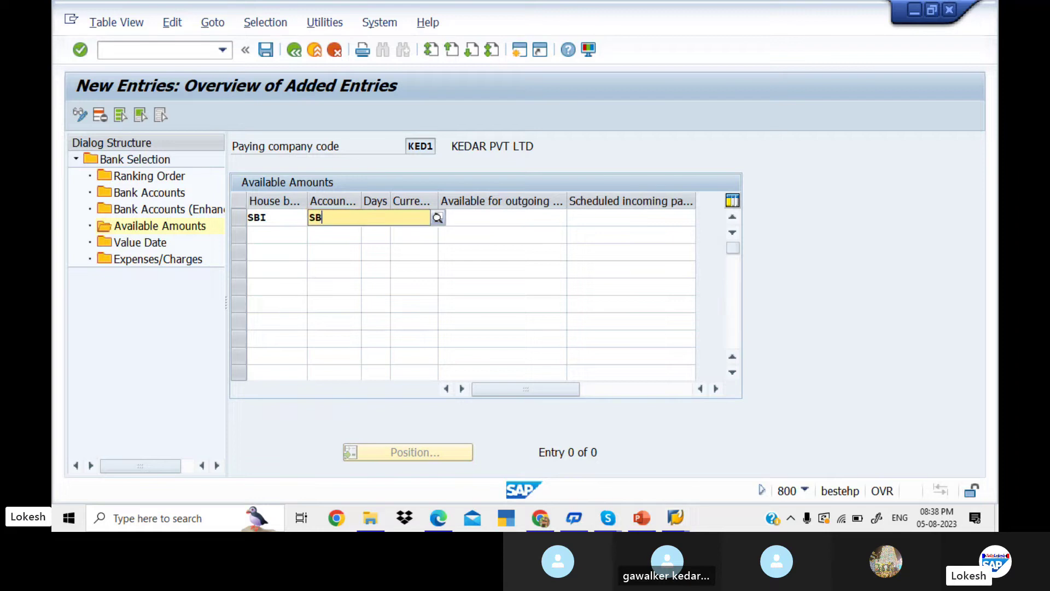
text(I1)
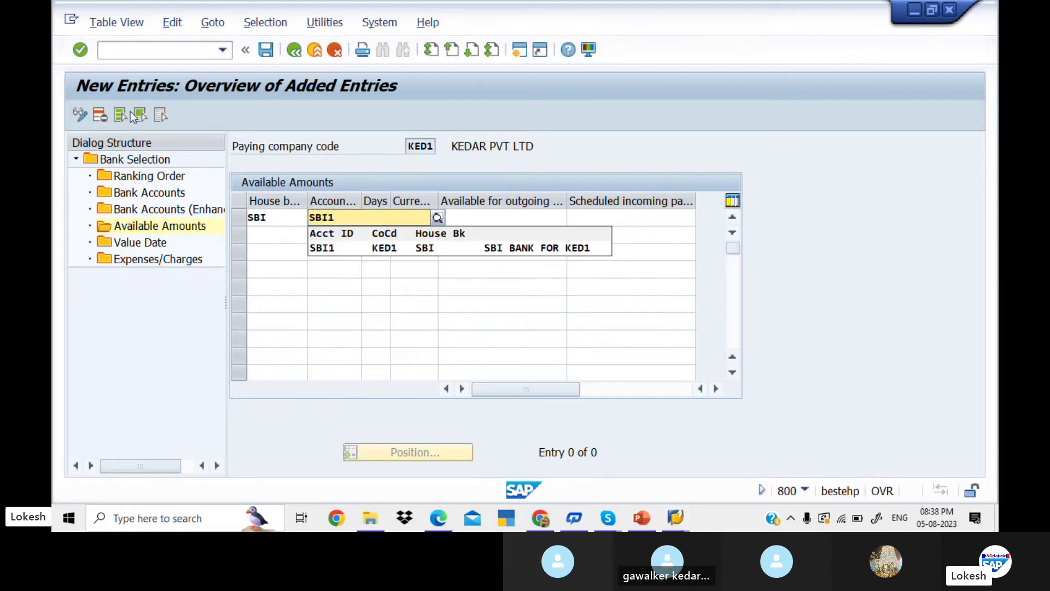
key(Tab)
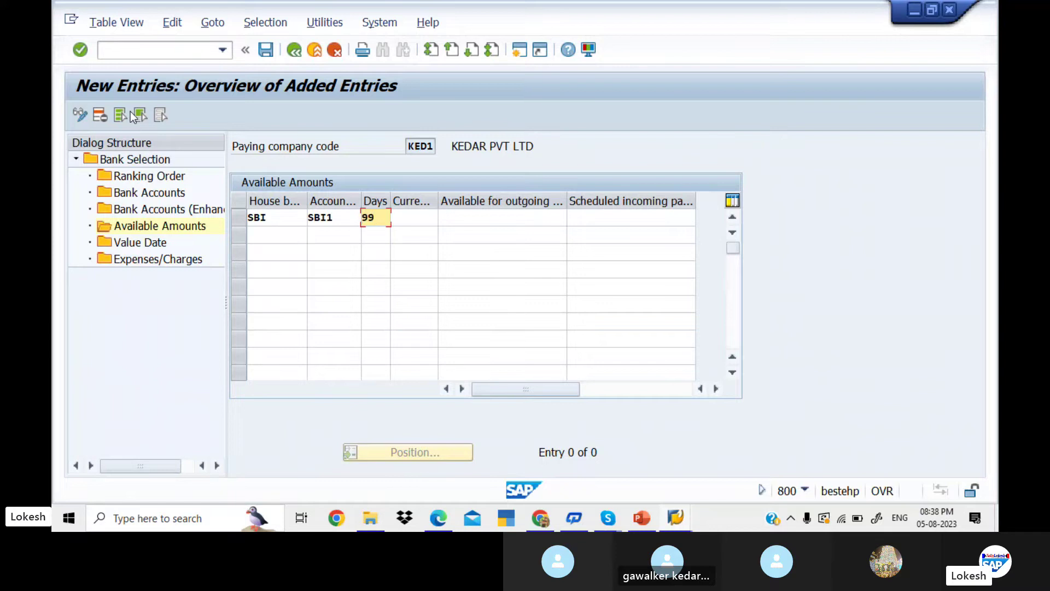
key(Tab)
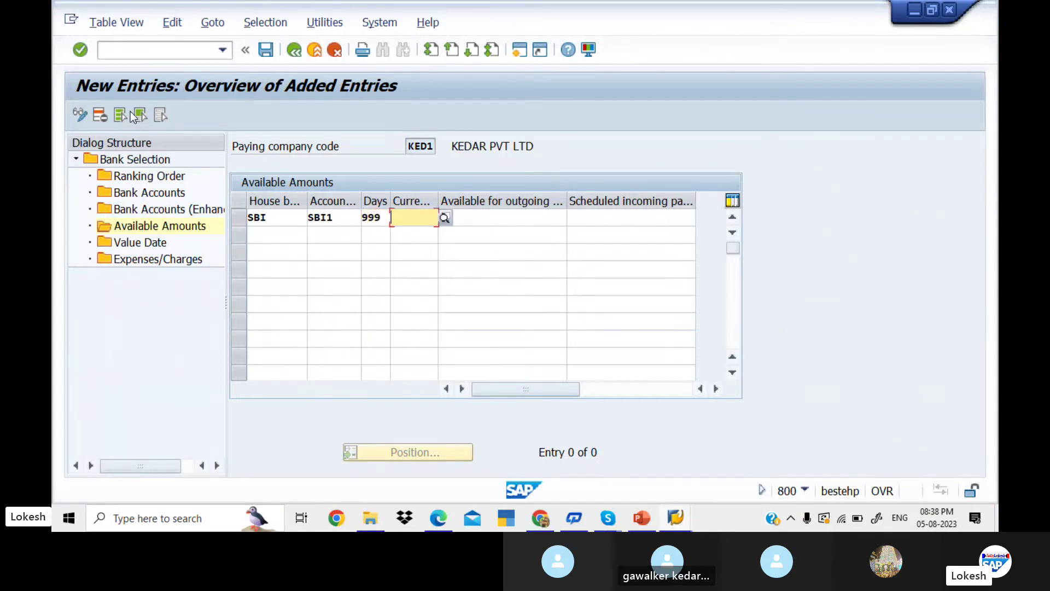
text(INR)
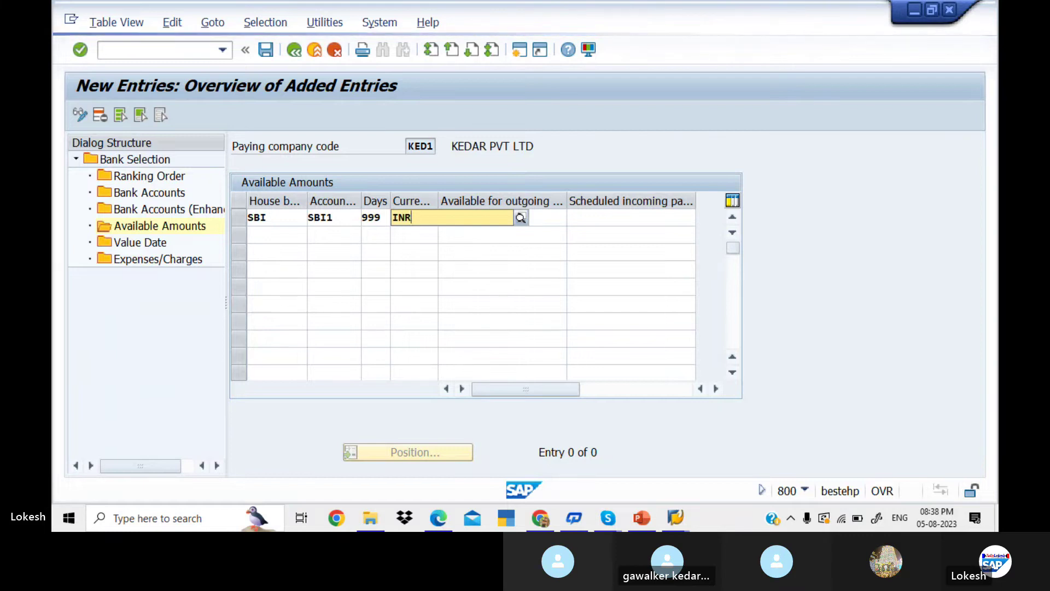
key(Return)
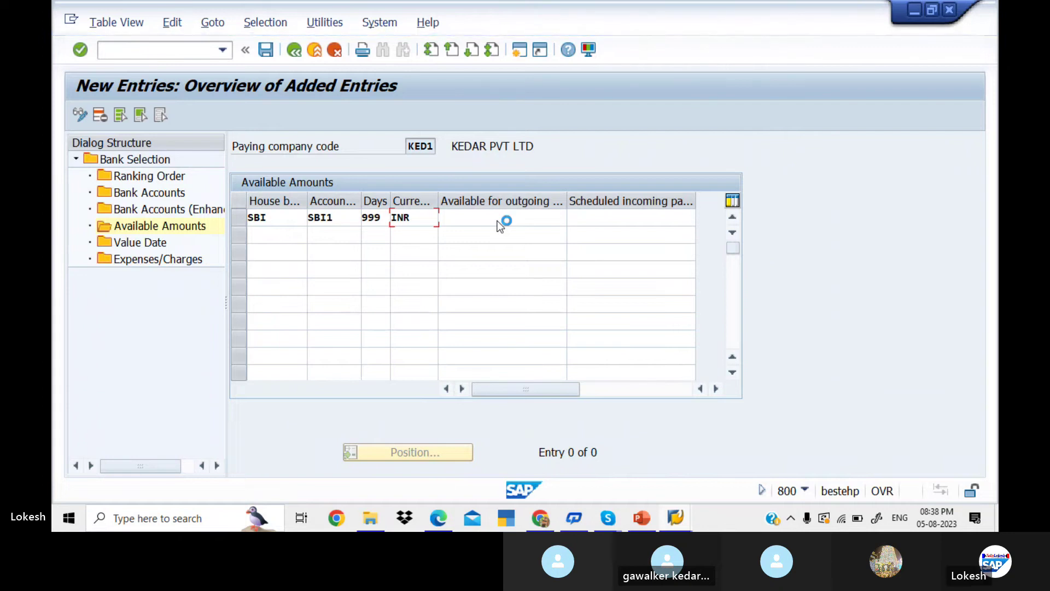
- Check the general ledger account list and bank account details in the other SAP windows
click(679, 520)
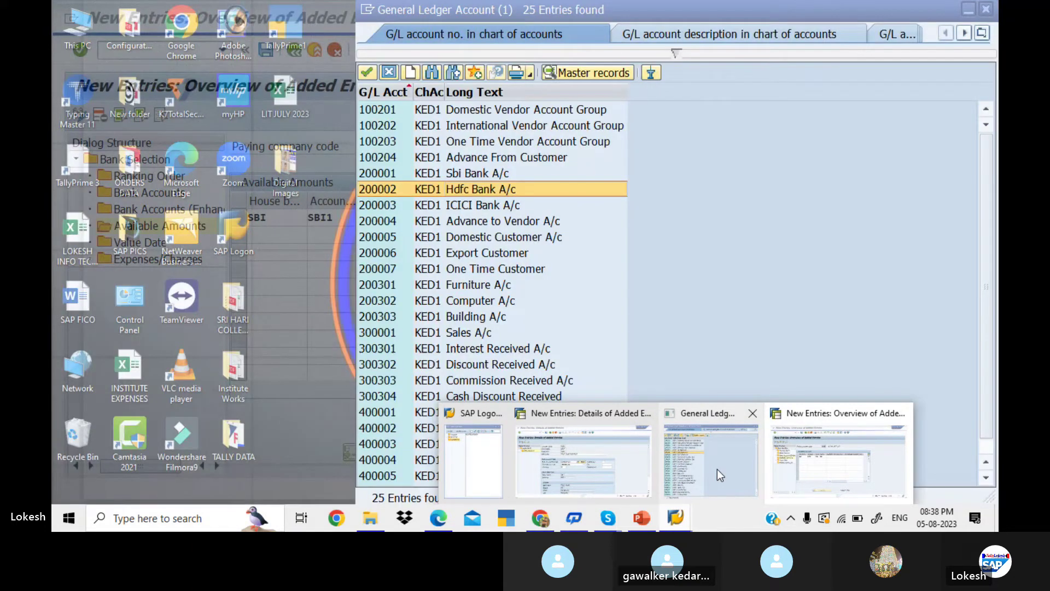
click(717, 469)
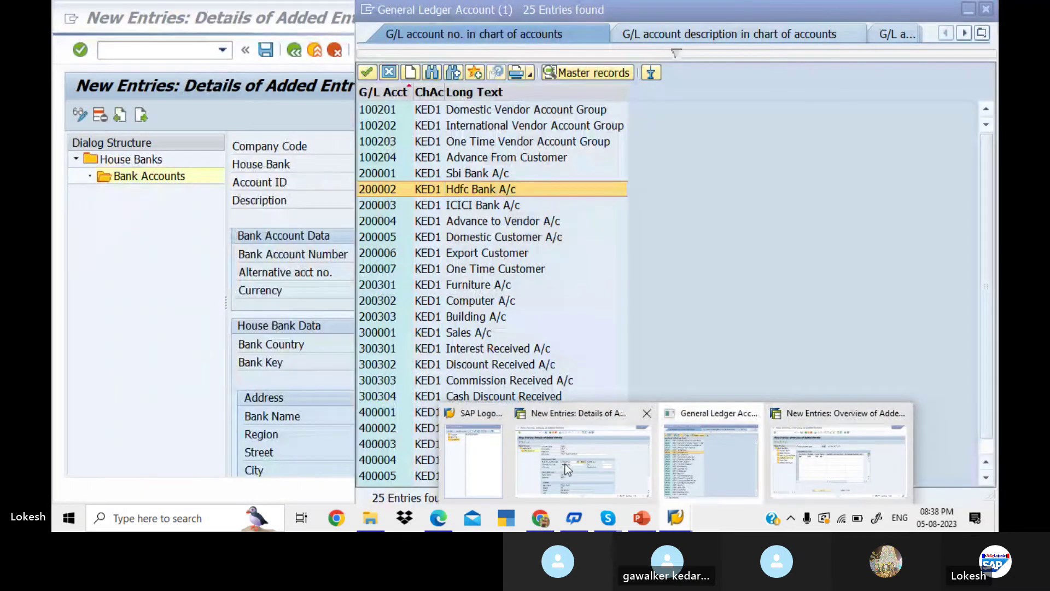
click(566, 464)
click(676, 518)
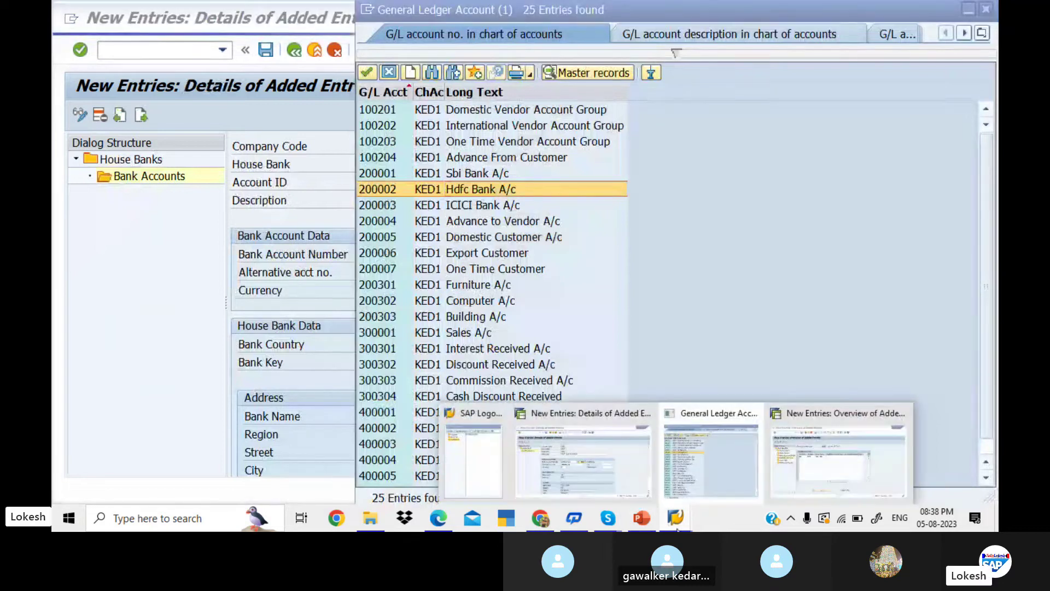
click(796, 455)
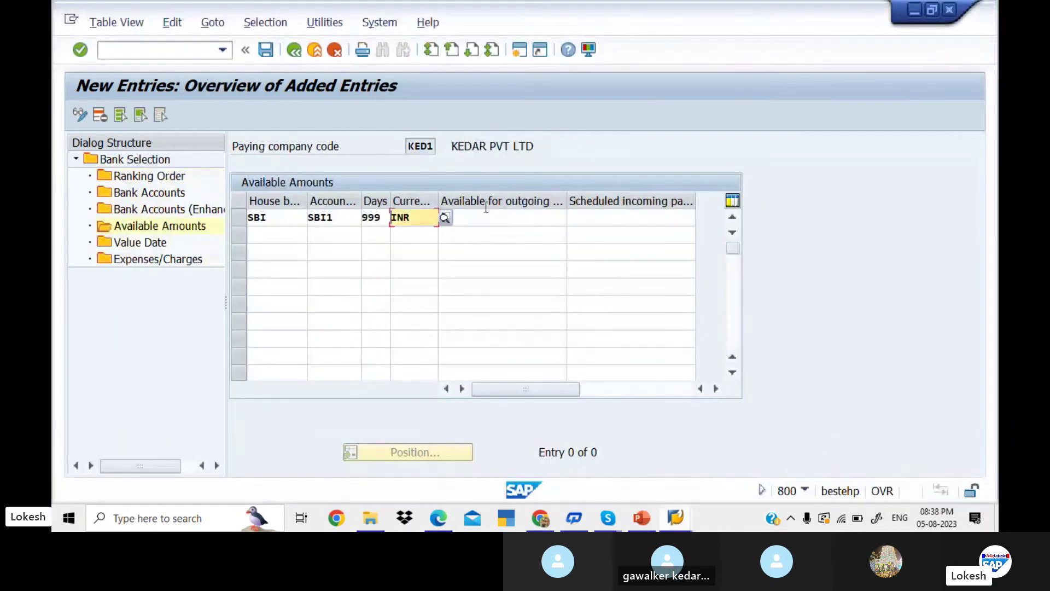
- Set SBI's available outgoing and scheduled incoming amounts to 999999999
click(480, 216)
text(9)
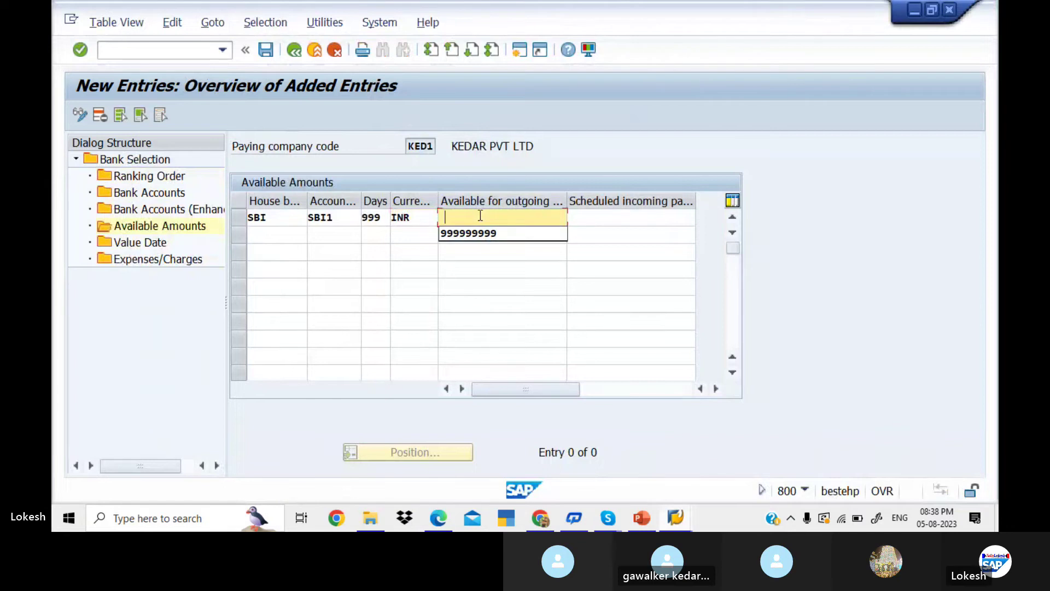
click(505, 234)
click(590, 218)
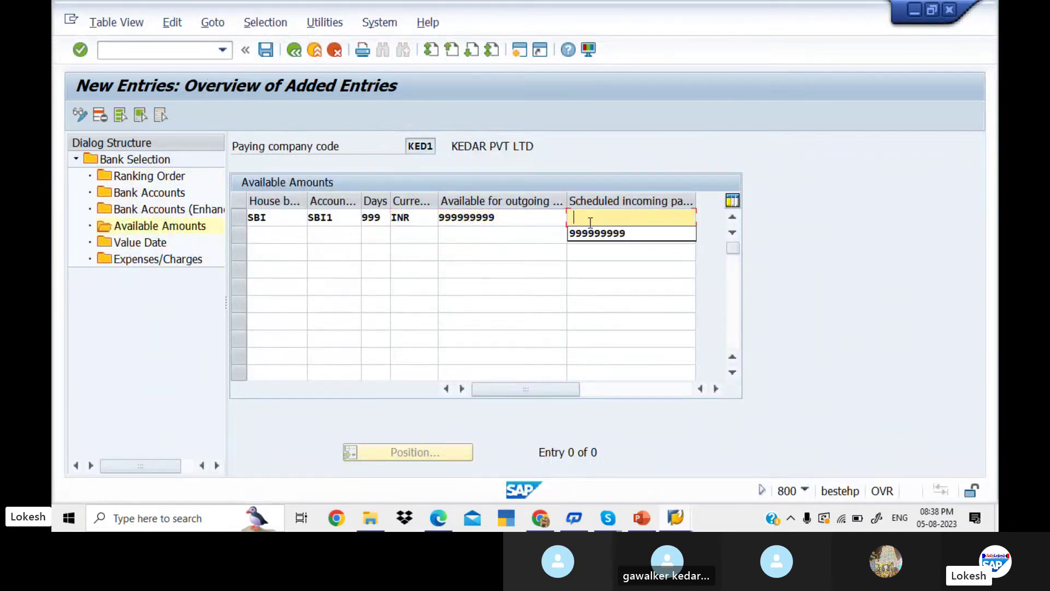
click(597, 234)
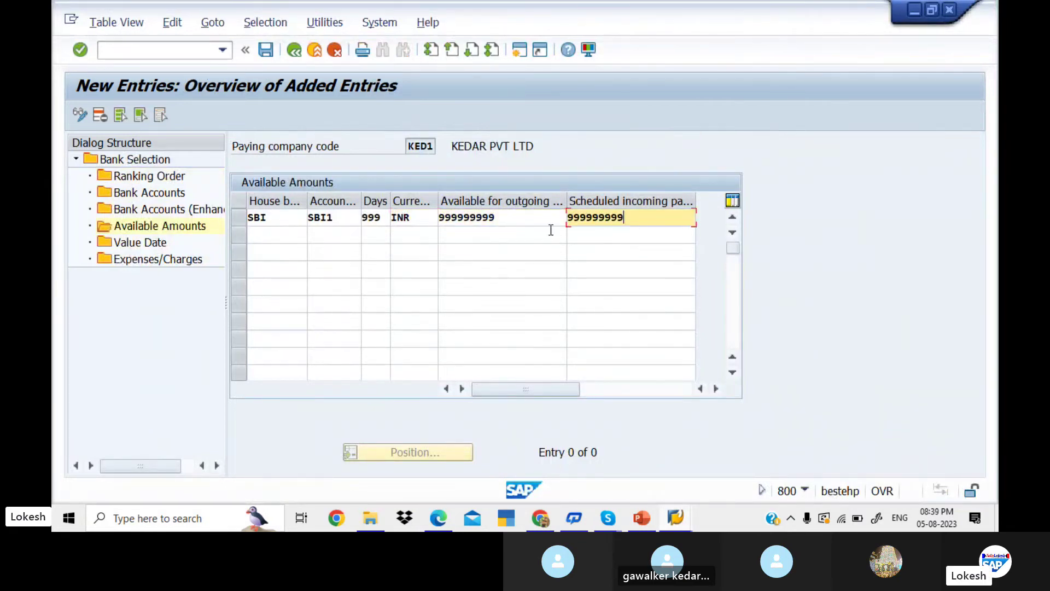
- Add house bank HDF1 with account HDF1, 999 days, INR and 999999999 amounts
click(296, 238)
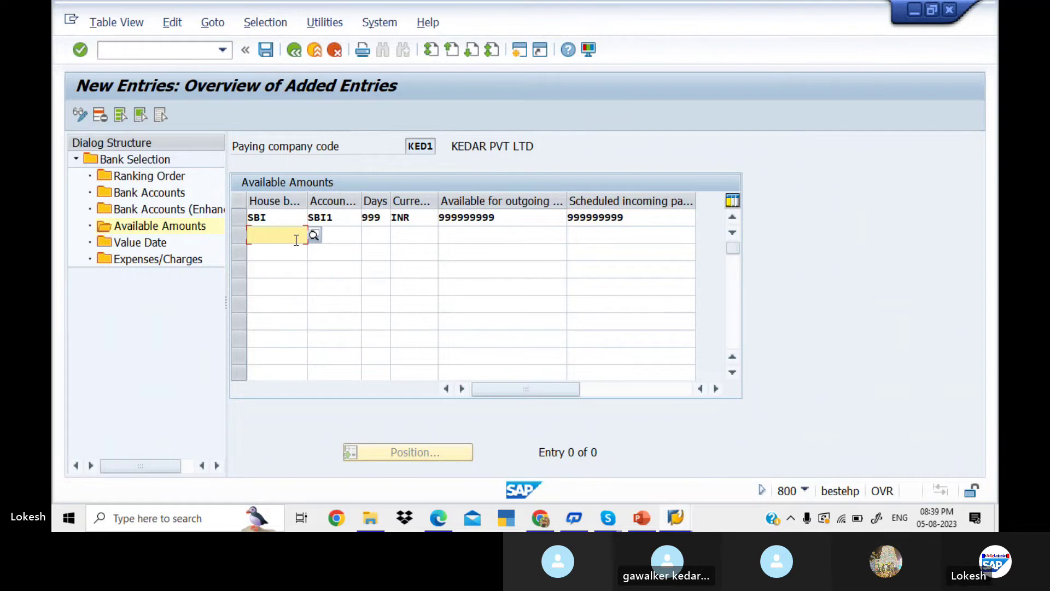
text(HD)
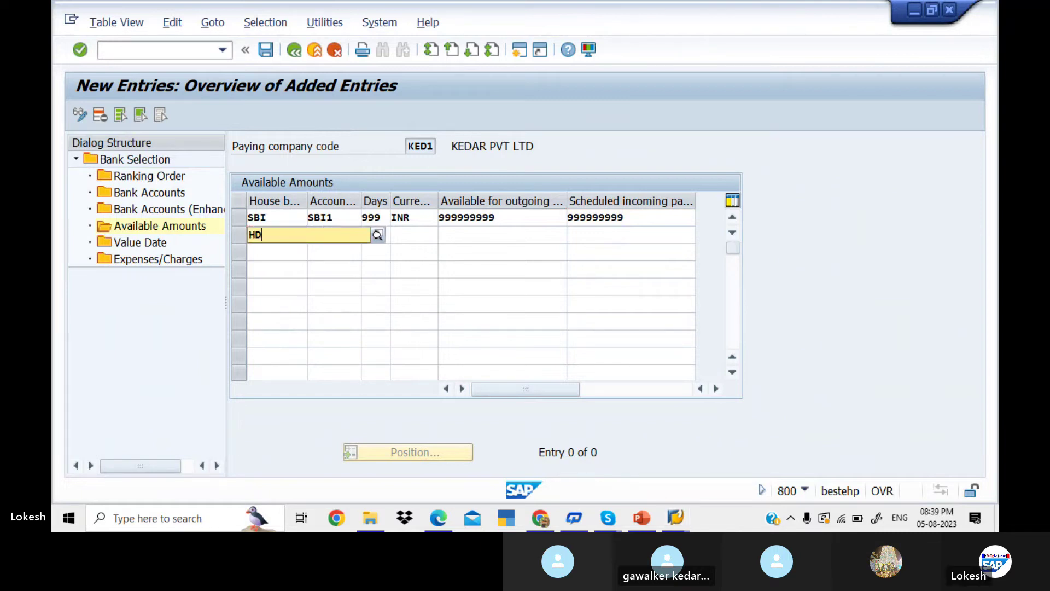
text(F1)
key(Tab)
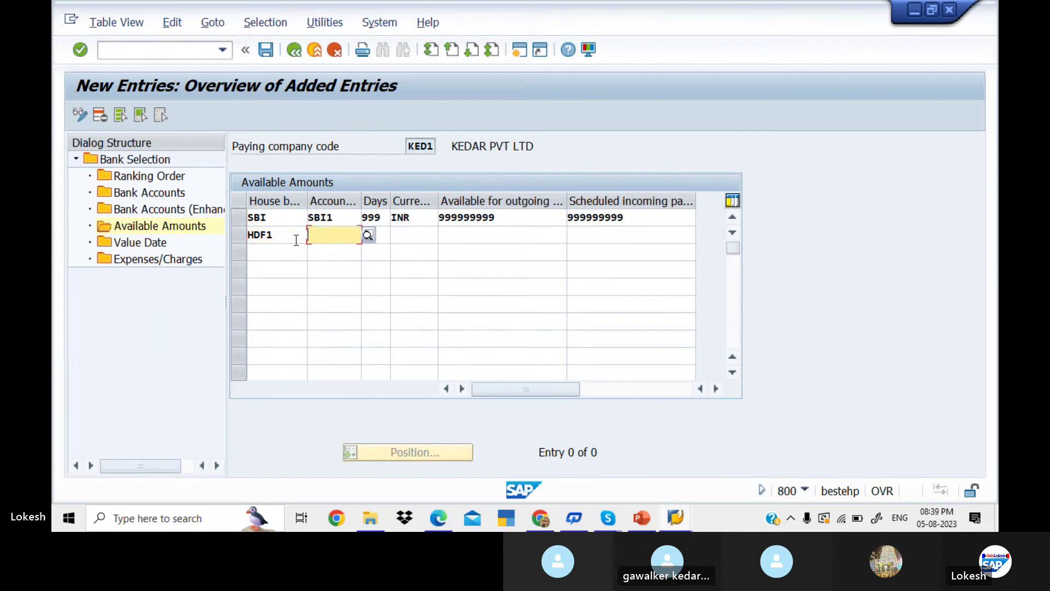
text(HDF1)
key(Tab)
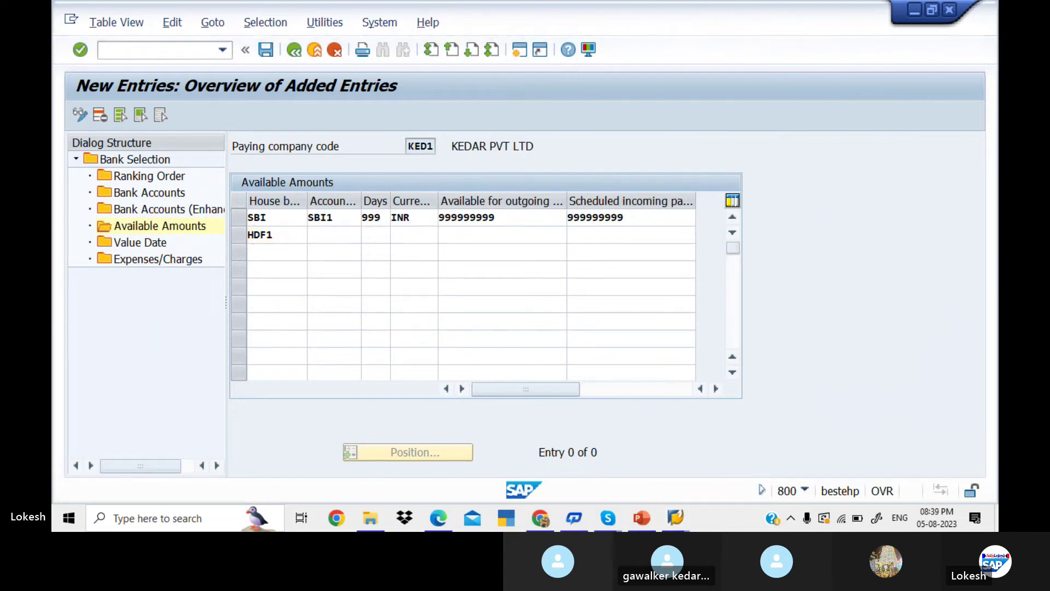
text(999)
key(Tab)
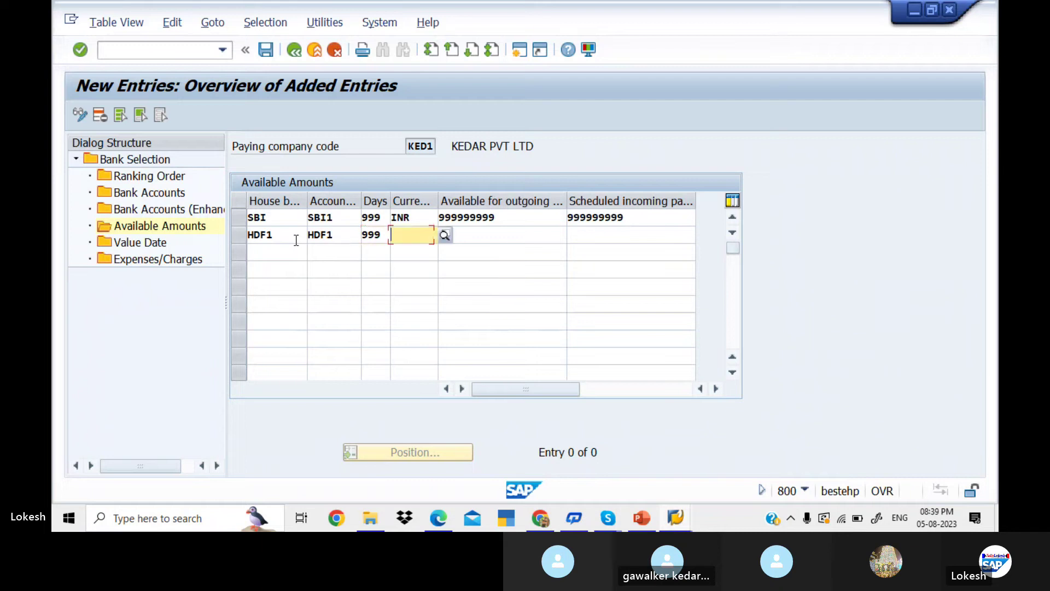
text(INR)
key(Tab)
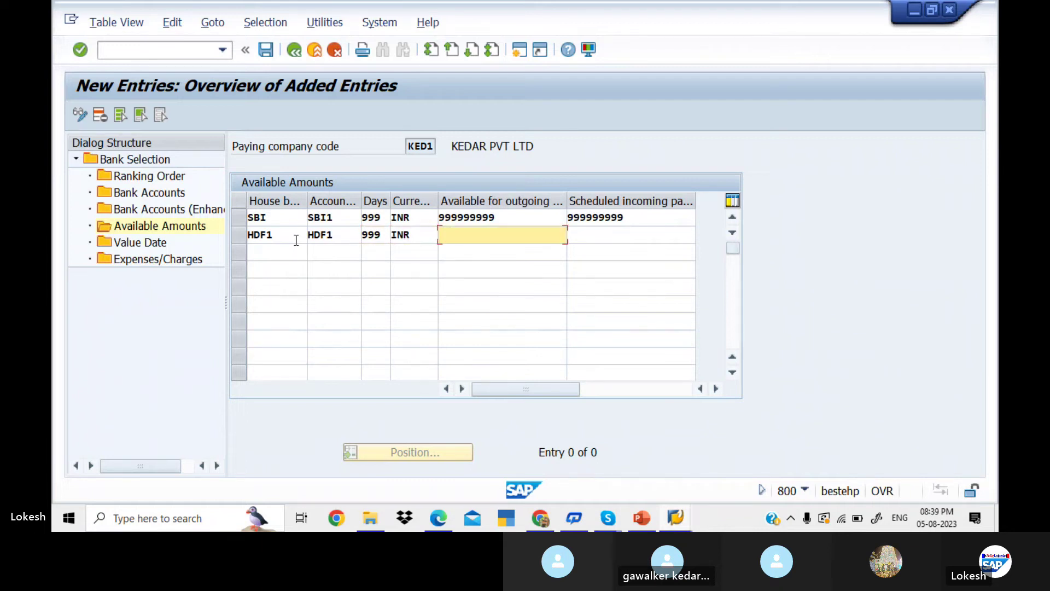
text(999999999)
key(Tab)
click(298, 252)
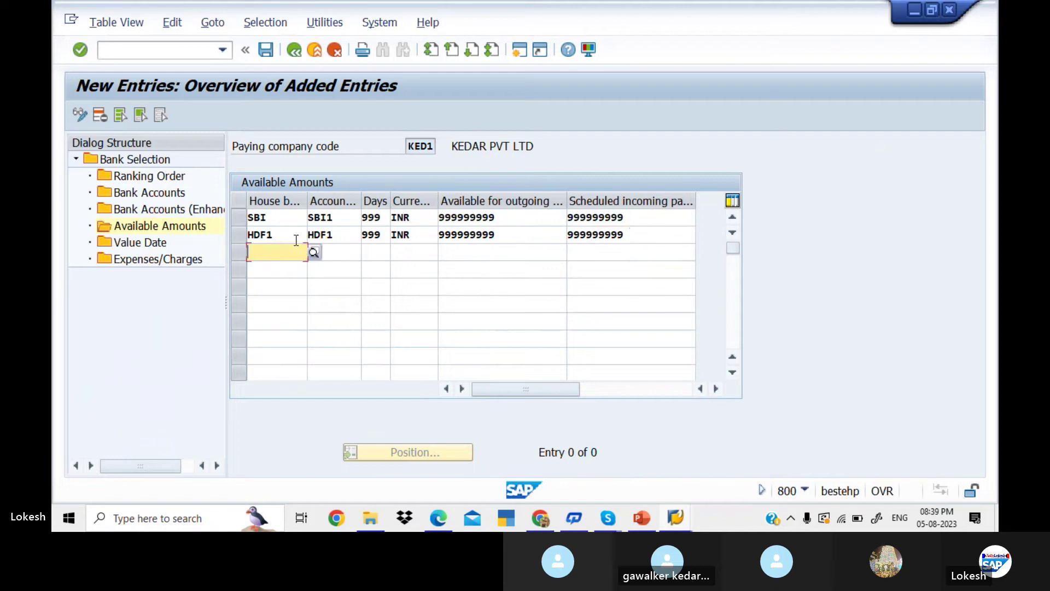
- Add house bank ICICI with account ICI1, 999 days, INR, 999999999 outgoing and incoming
text(ICI)
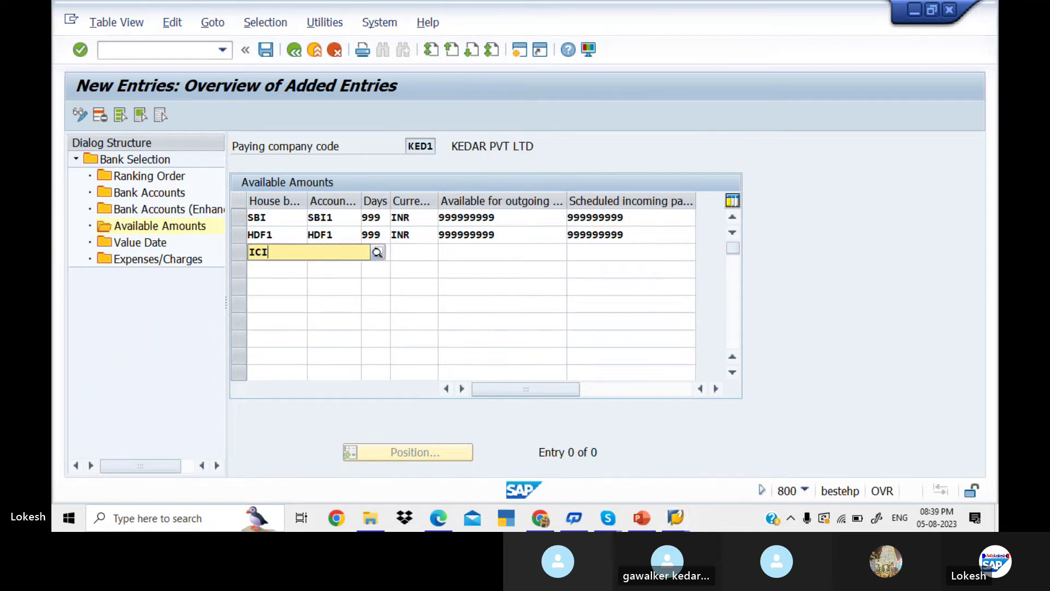
text(CI)
key(Tab)
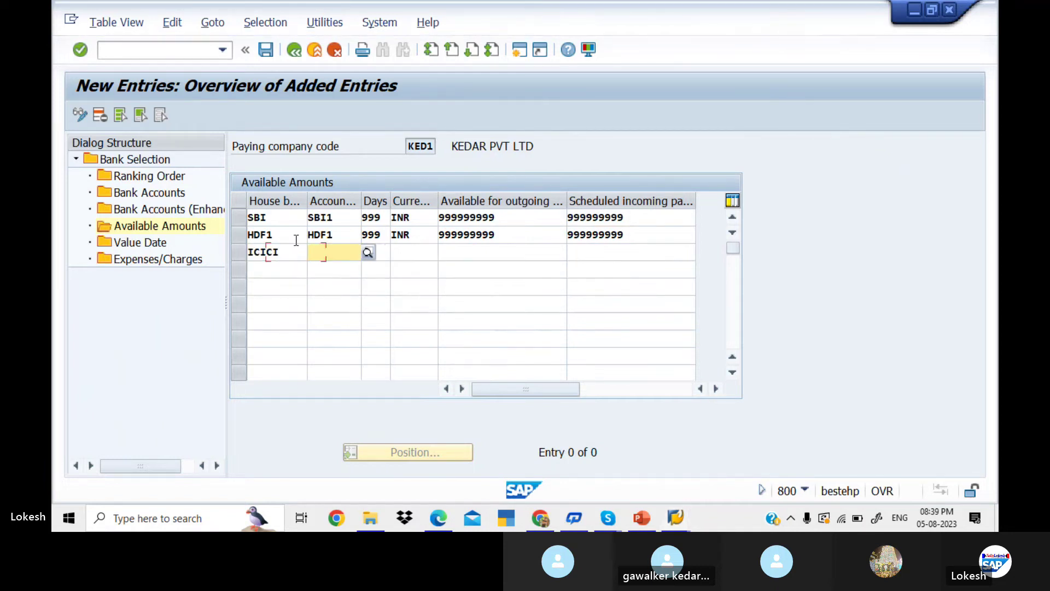
text(ICICI)
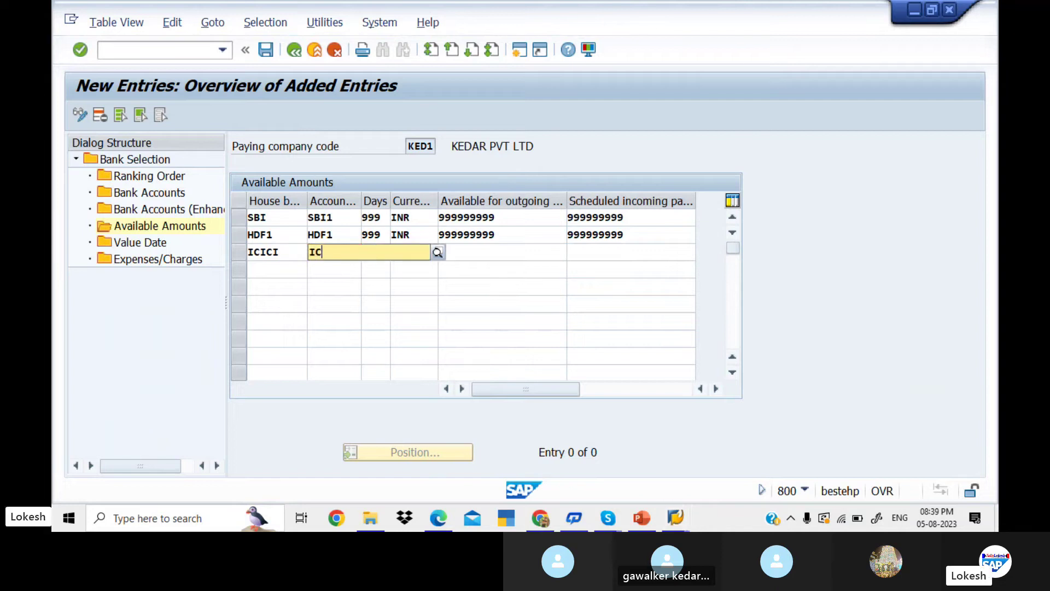
key(BackSpace)
key(BackSpace)
key(BackSpace)
key(BackSpace)
key(BackSpace)
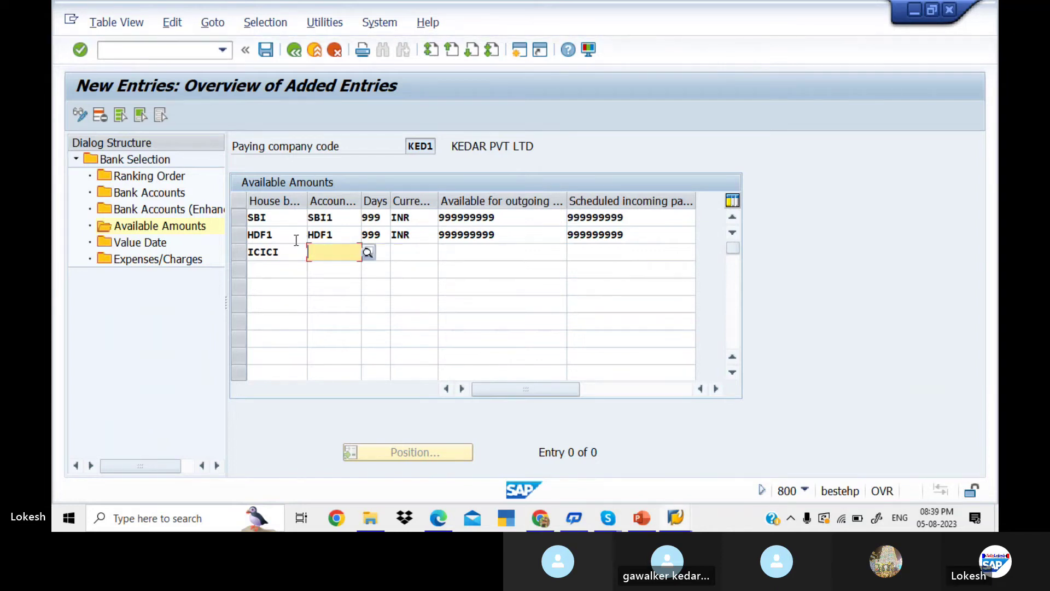
text(ICI1)
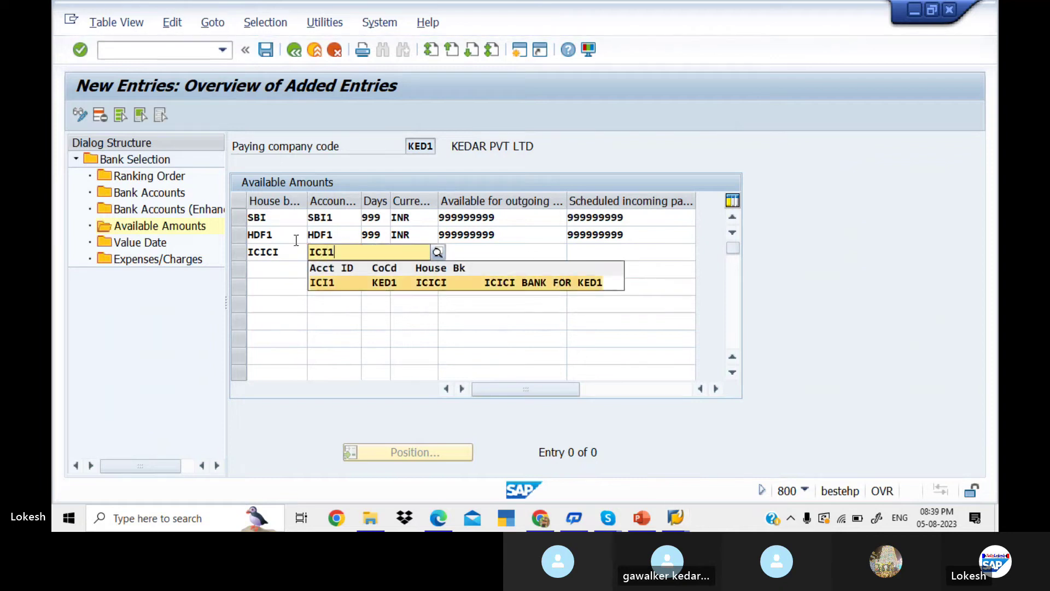
key(Tab)
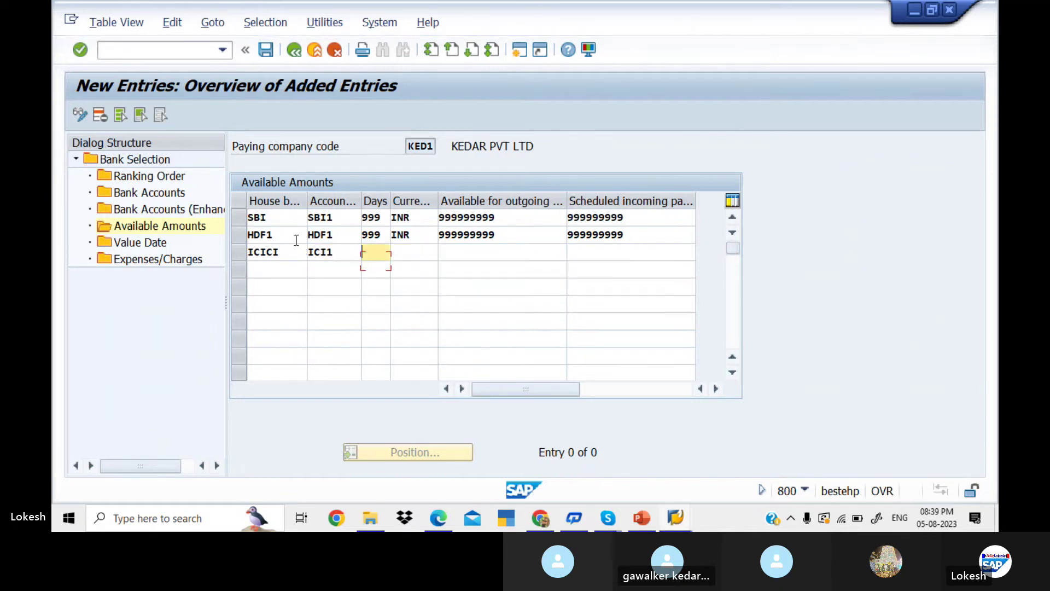
text(999)
key(Tab)
text(INR)
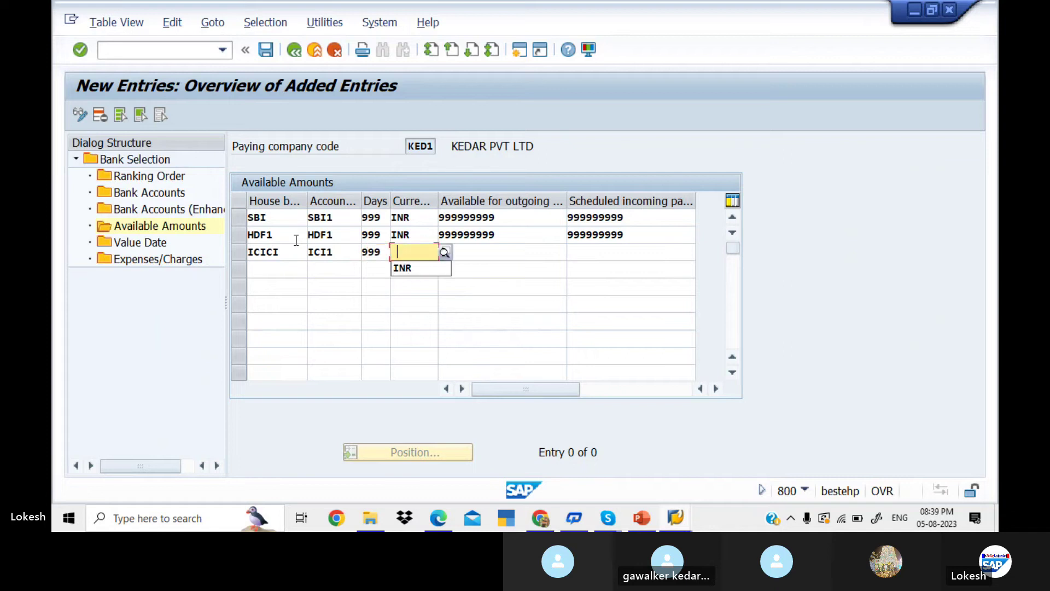
key(Tab)
text(999999999)
key(Tab)
text(999999999)
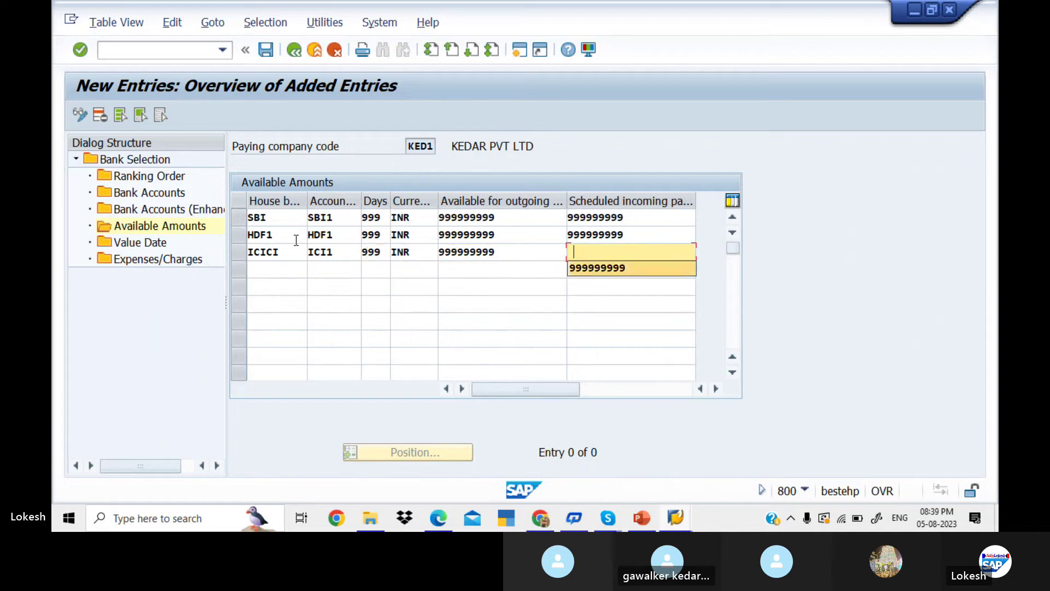
key(Tab)
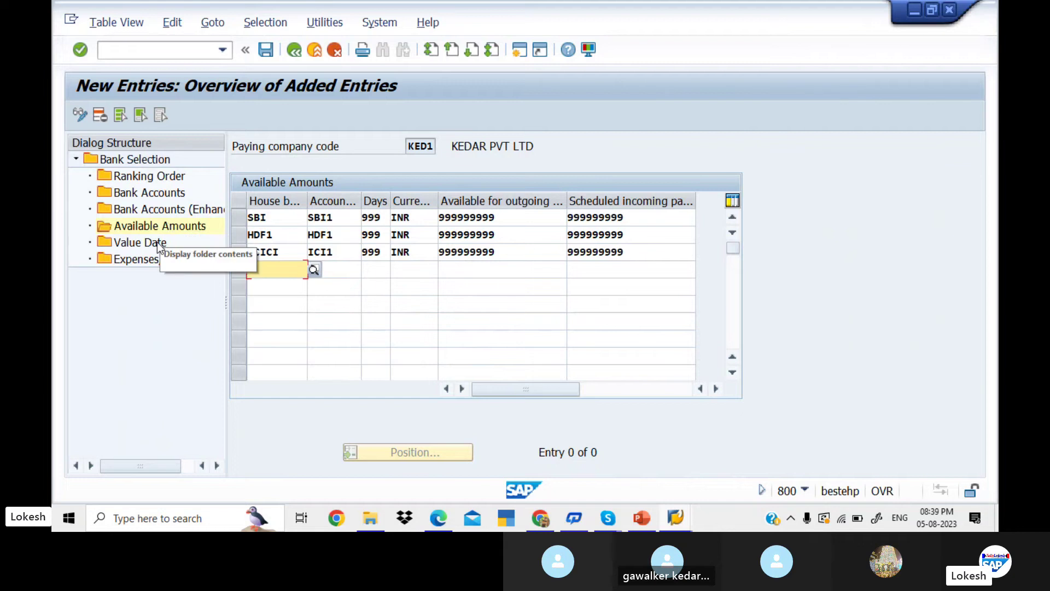
click(159, 245)
- Add a Value Date entry for method + with SBI/SBI1 and amount limit 9999999
double_click(159, 244)
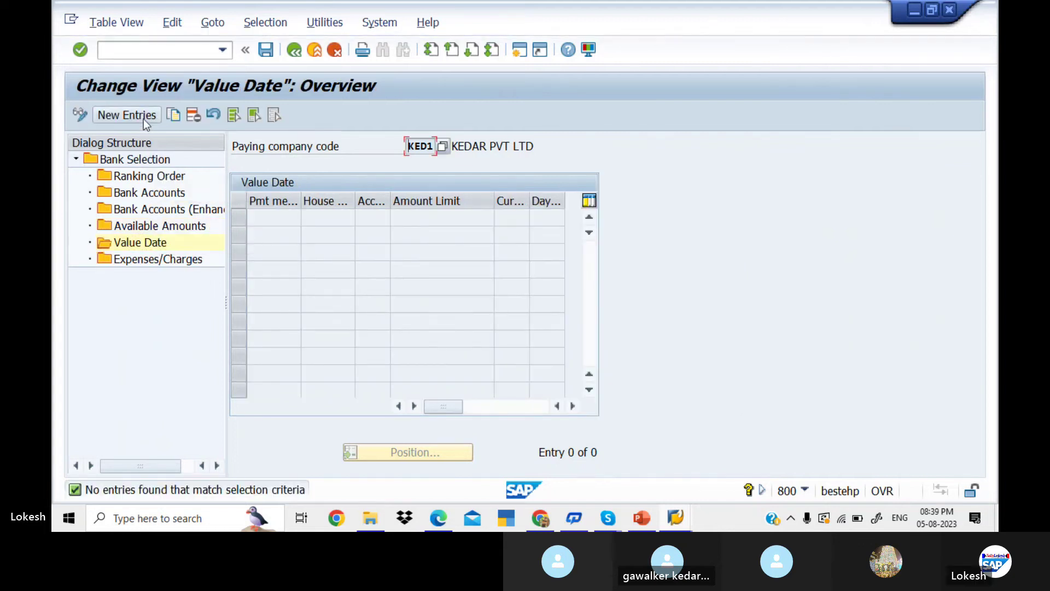
click(143, 119)
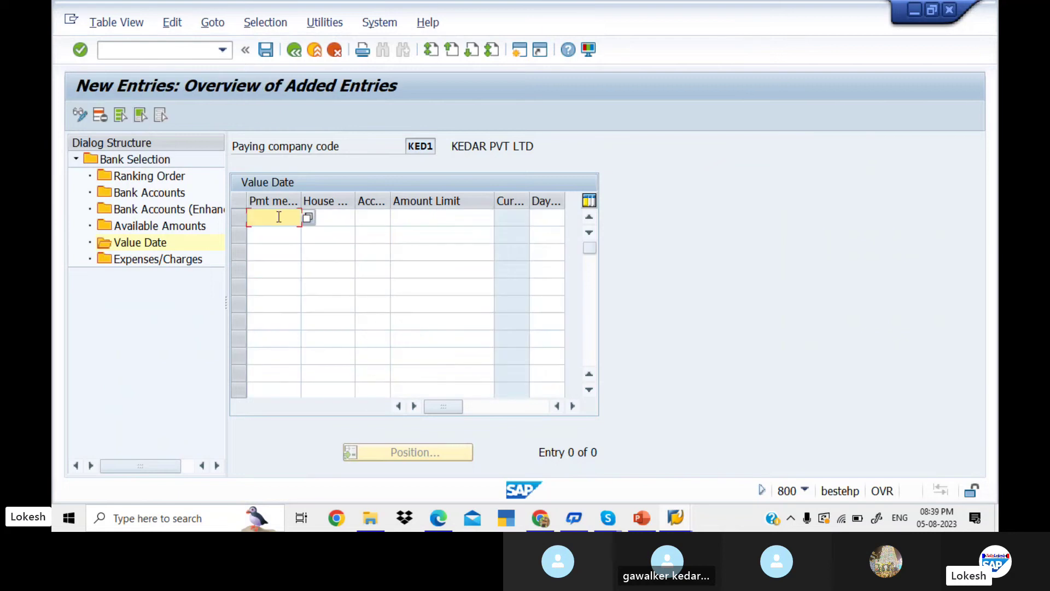
text(+)
key(Tab)
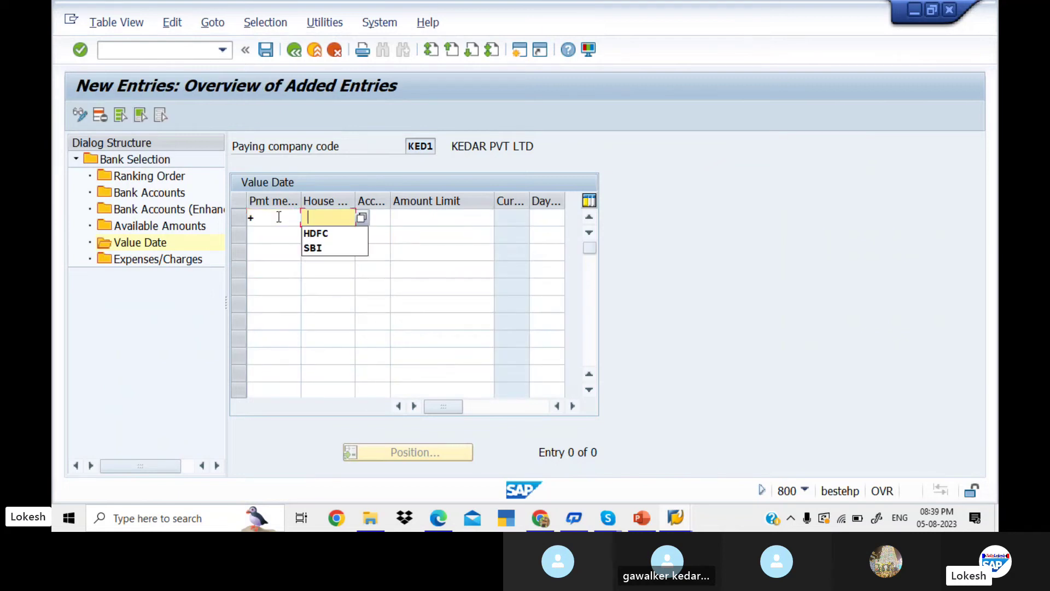
key(Down)
key(Down)
key(Return)
key(Tab)
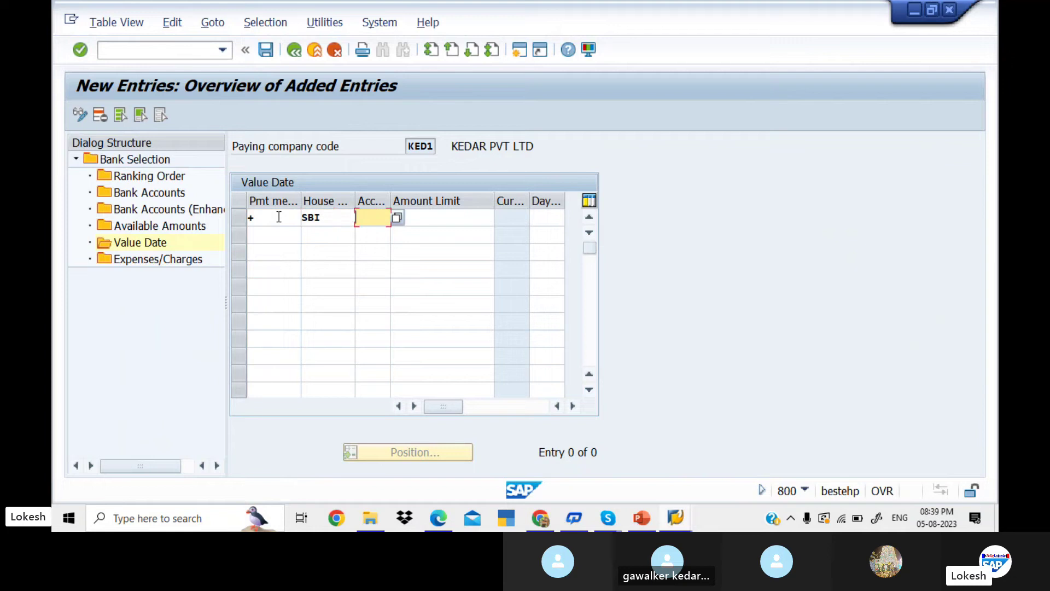
key(Down)
key(Down)
key(Return)
key(Tab)
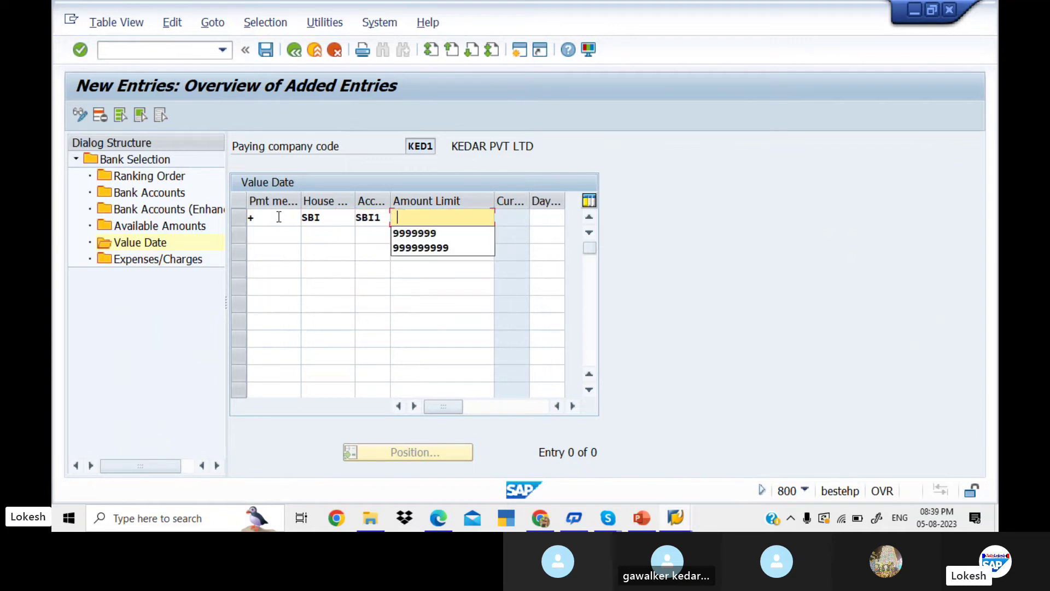
key(Down)
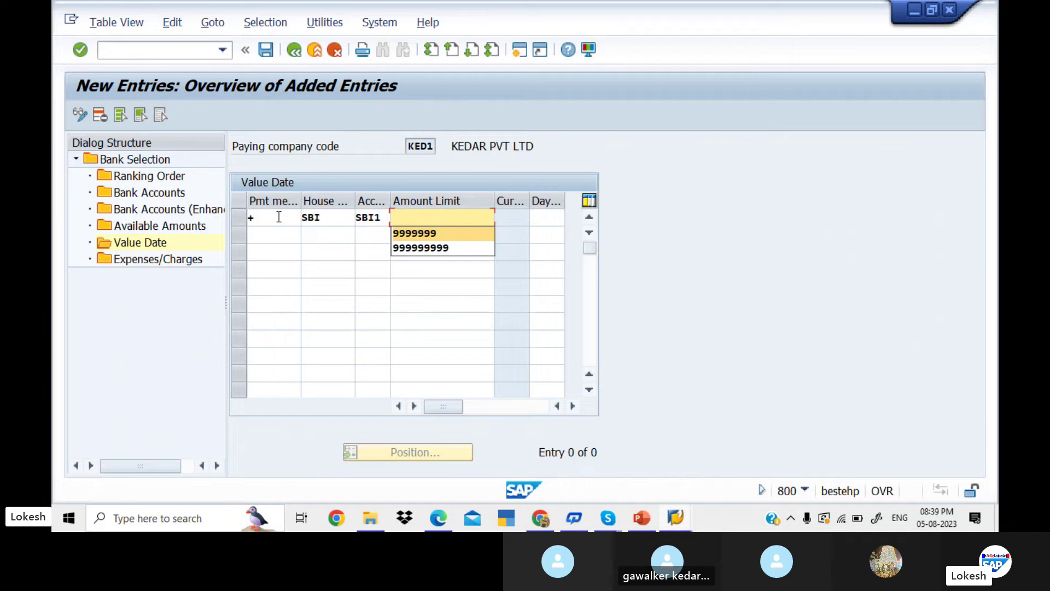
key(Return)
key(Tab)
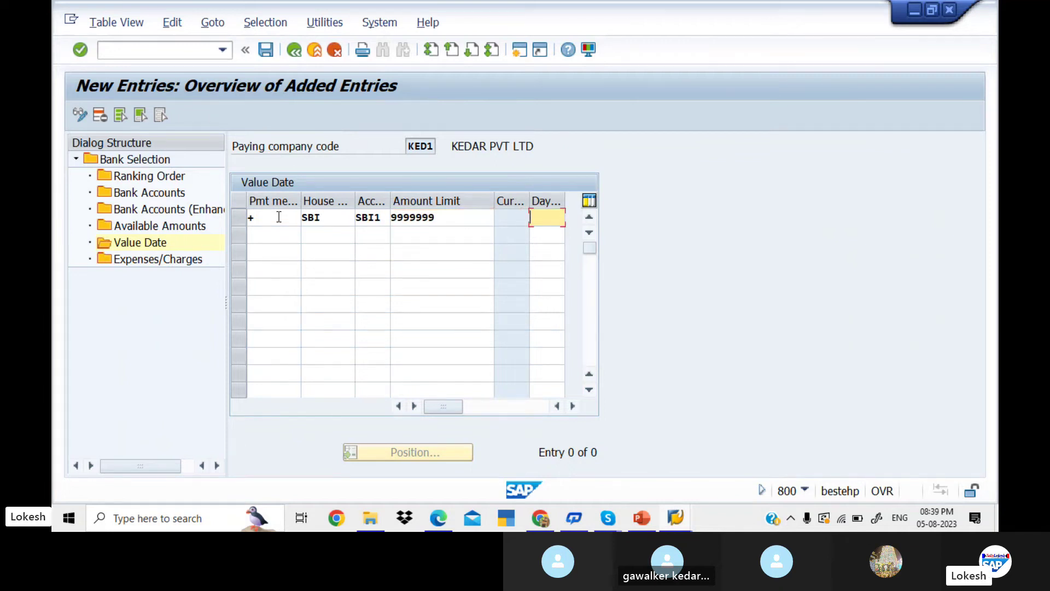
- Add a second + value date row for HDF1/HDF1 with limit 9999999
click(277, 234)
text(+)
key(Tab)
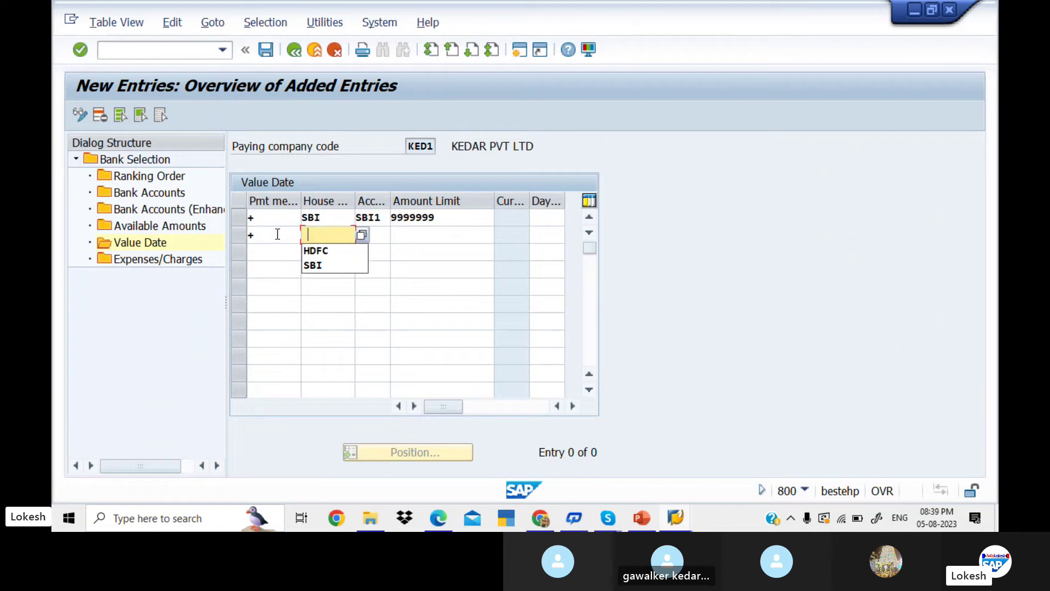
key(Down)
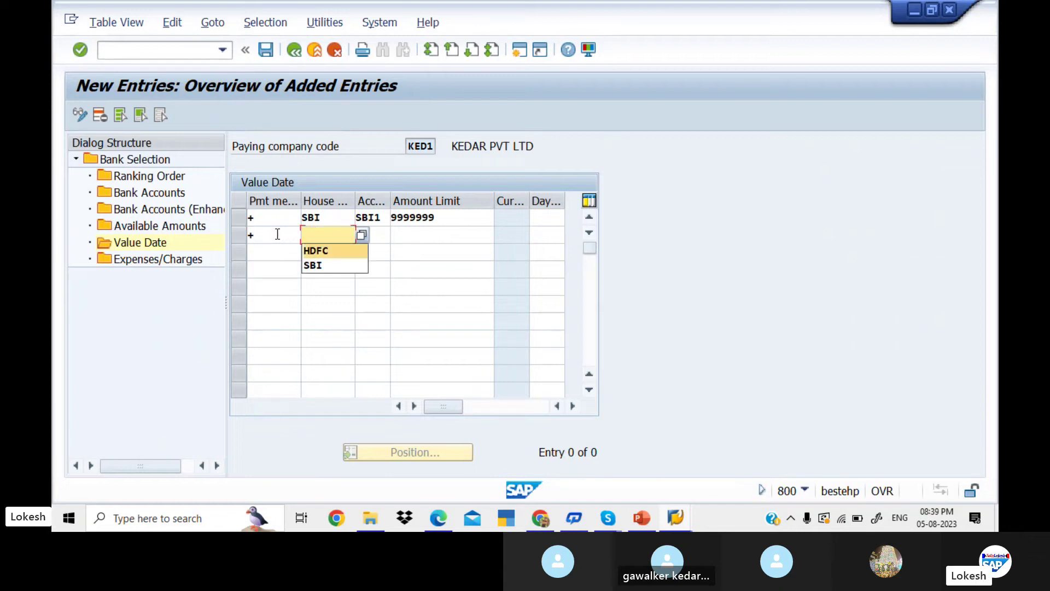
text(HDF)
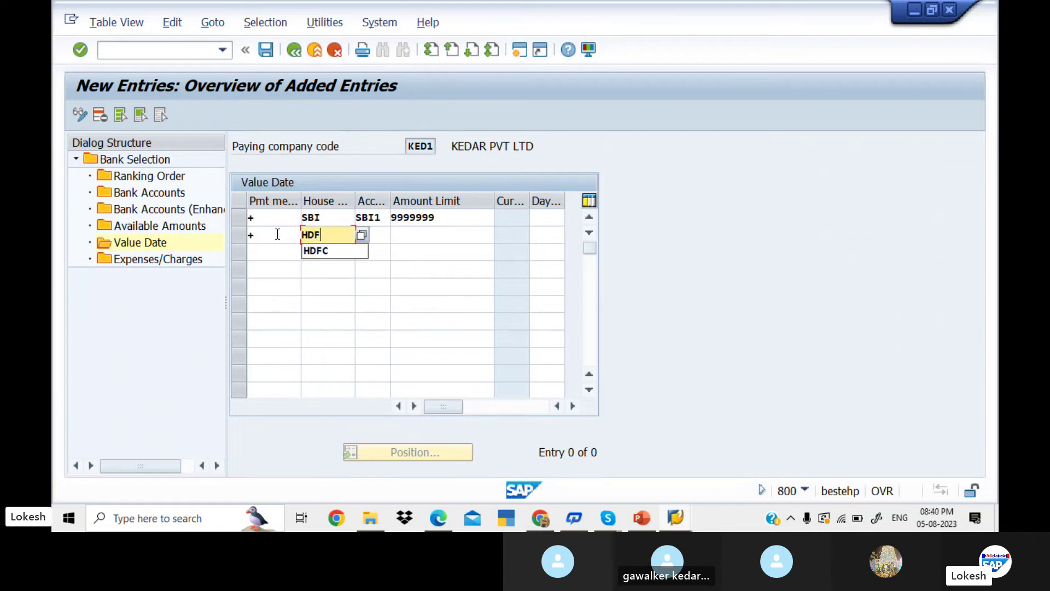
text(1)
key(Tab)
text(HD)
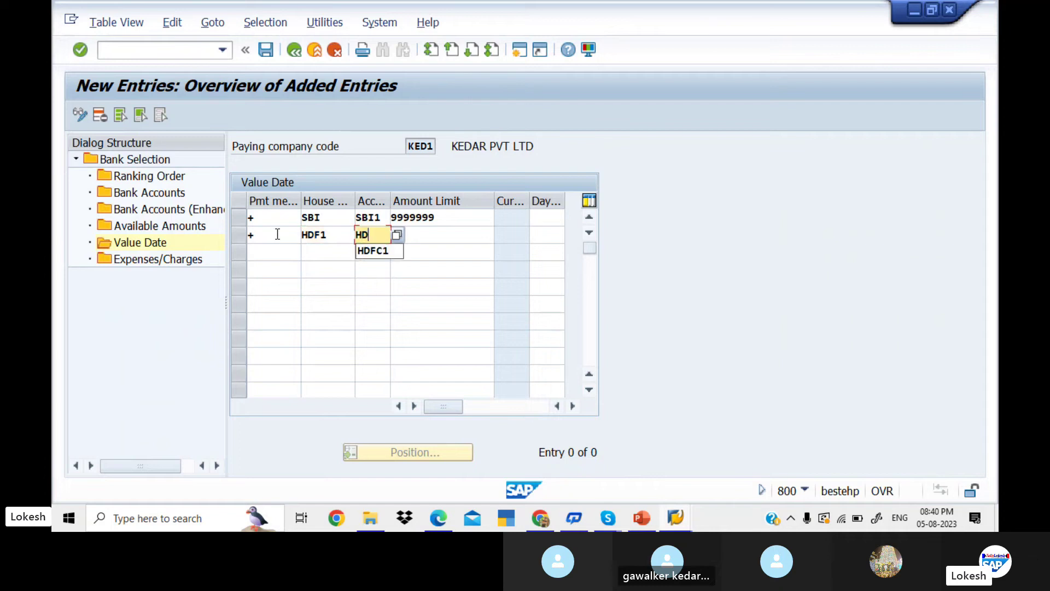
text(F1)
key(Tab)
key(Down)
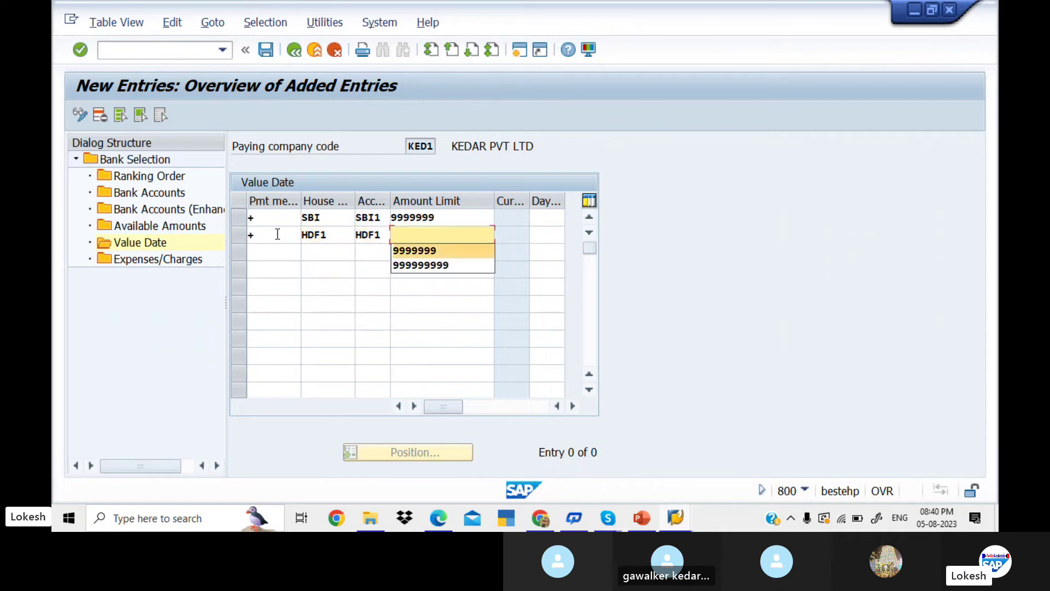
key(Tab)
- Add a third + value date row for ICICI/ICI1 with limit 9999999
click(272, 254)
text(+)
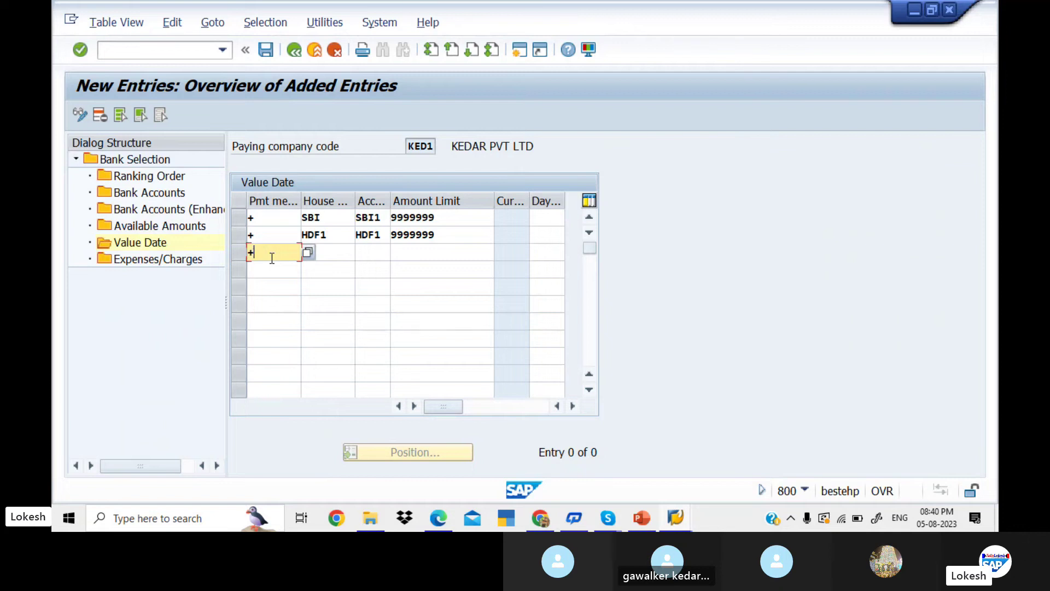
key(Tab)
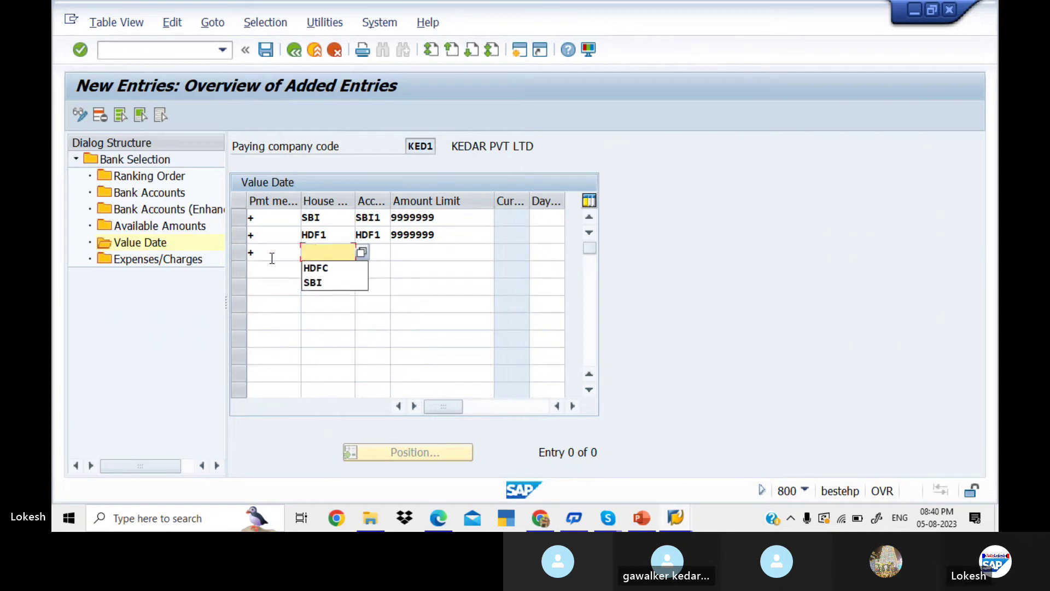
text(ICICI)
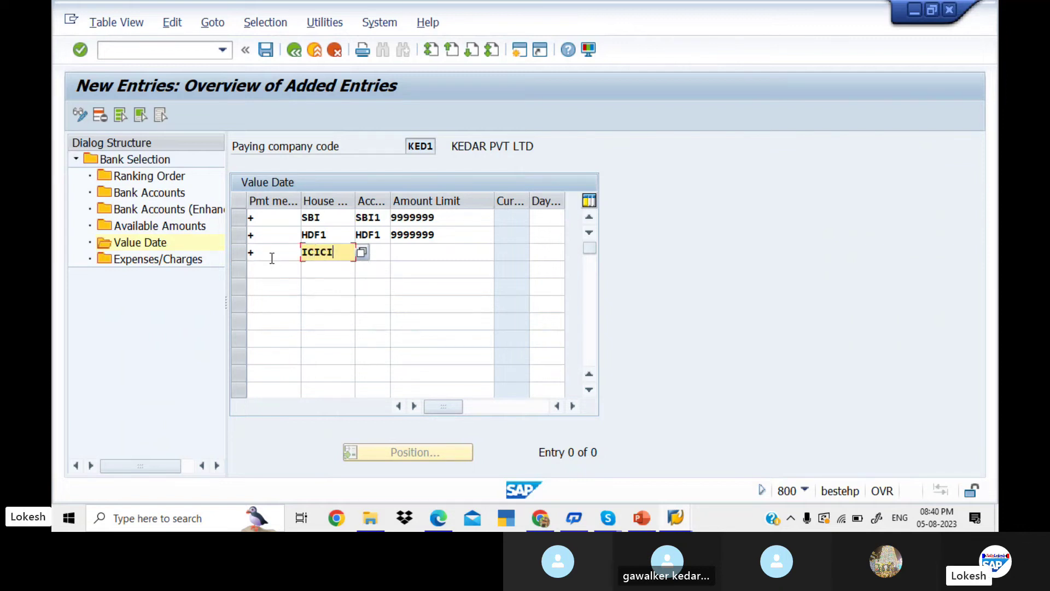
key(Tab)
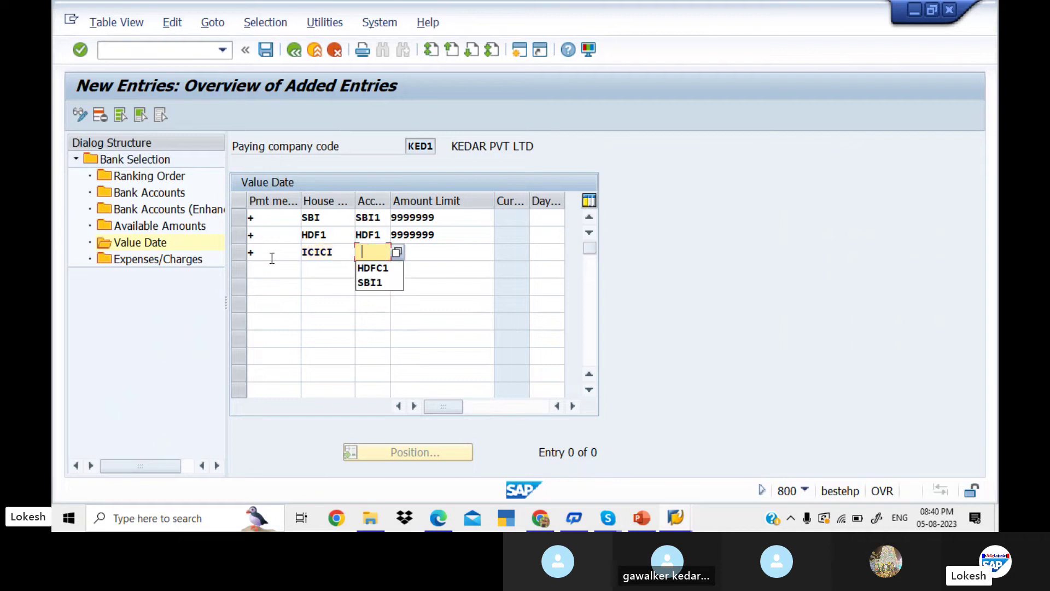
text(ICI1)
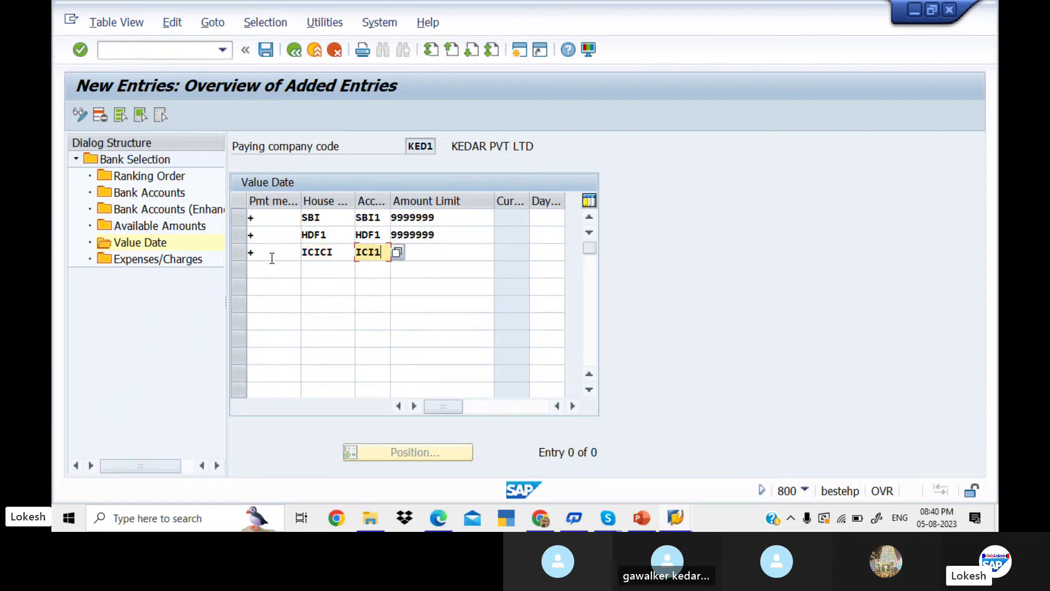
key(Tab)
key(Return)
key(Tab)
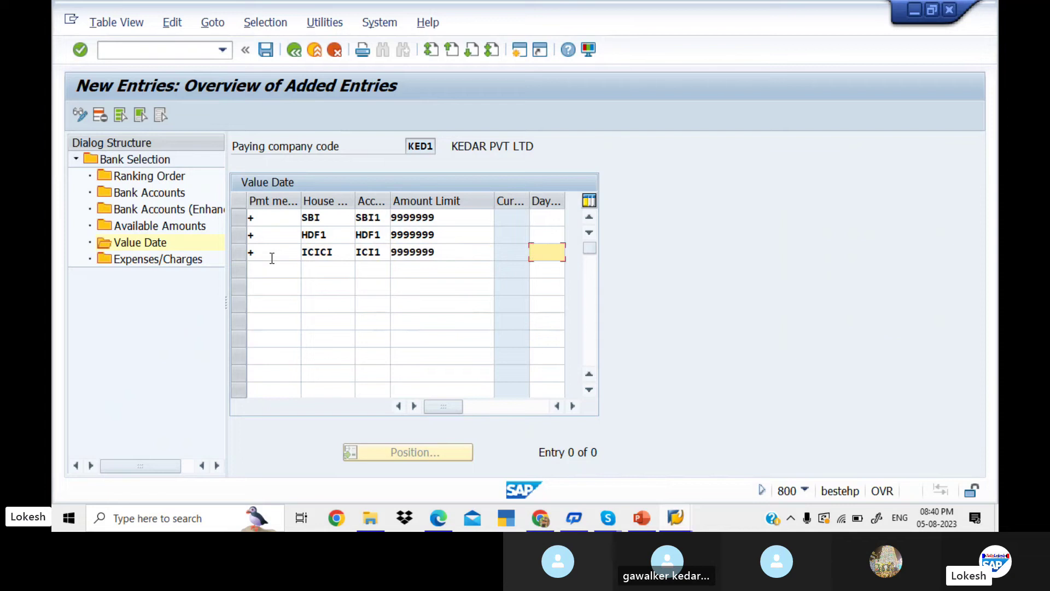
- Save the value date entries under the customizing request and return to Maintain Payment Program
click(266, 51)
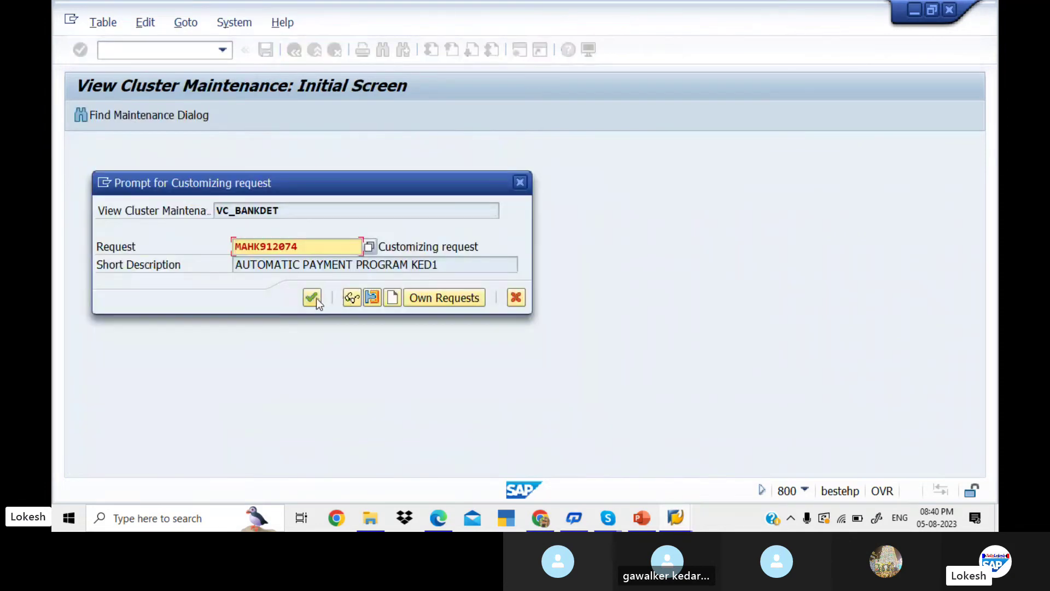
click(312, 297)
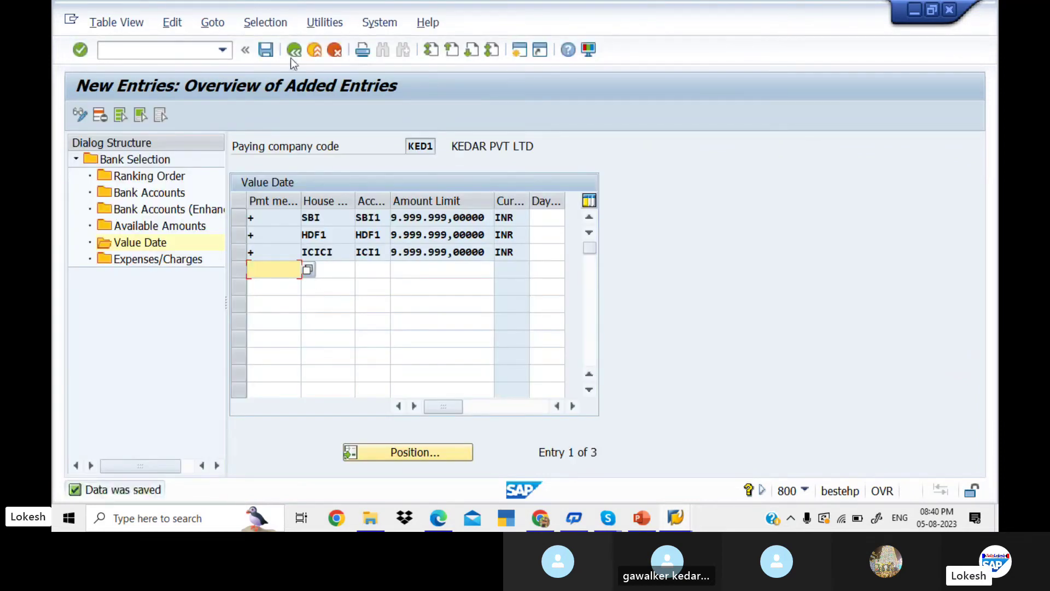
click(297, 54)
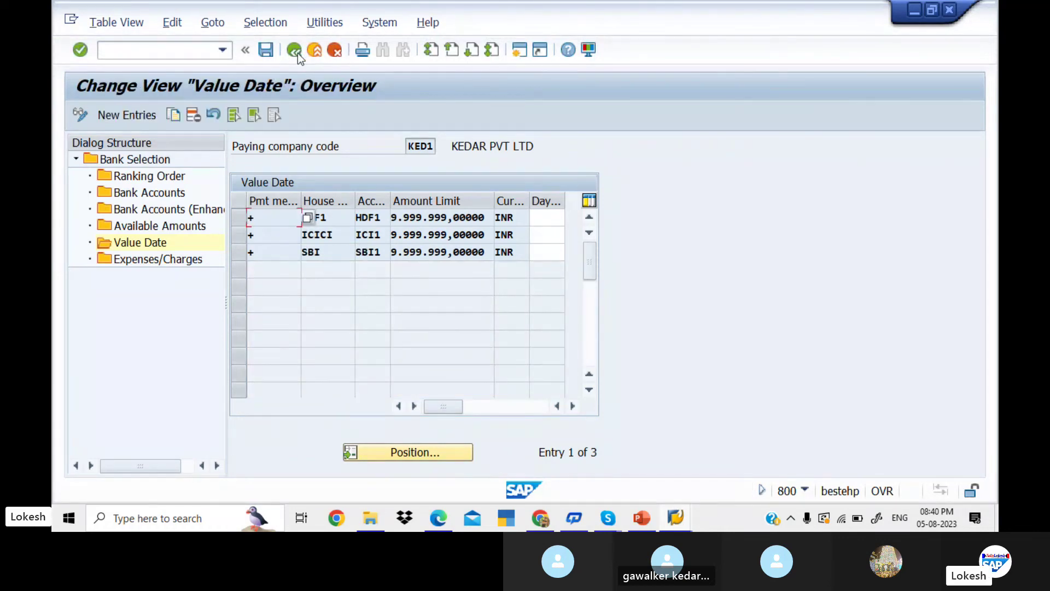
click(294, 51)
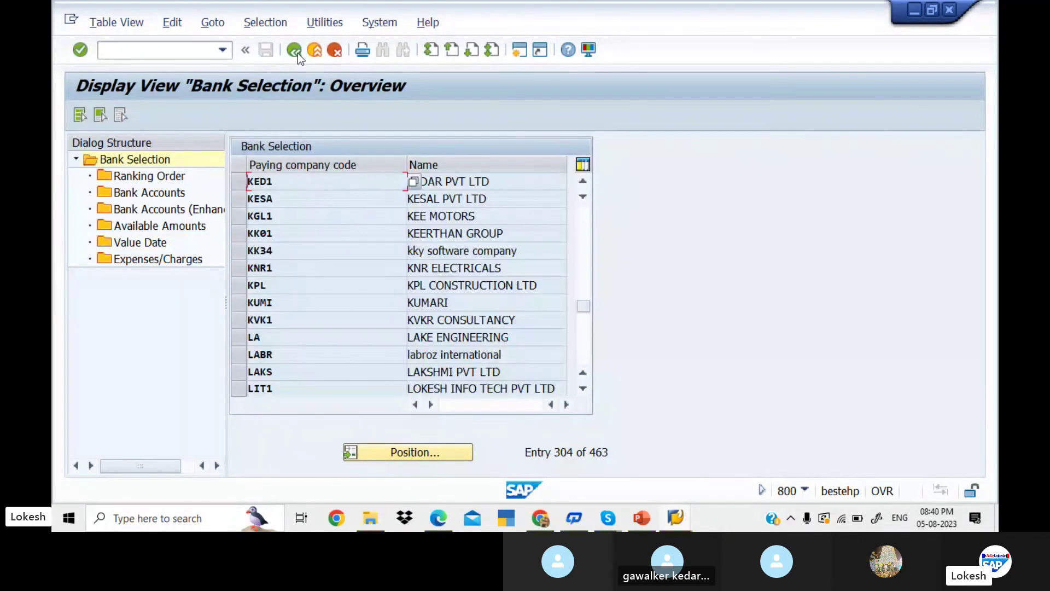
click(295, 51)
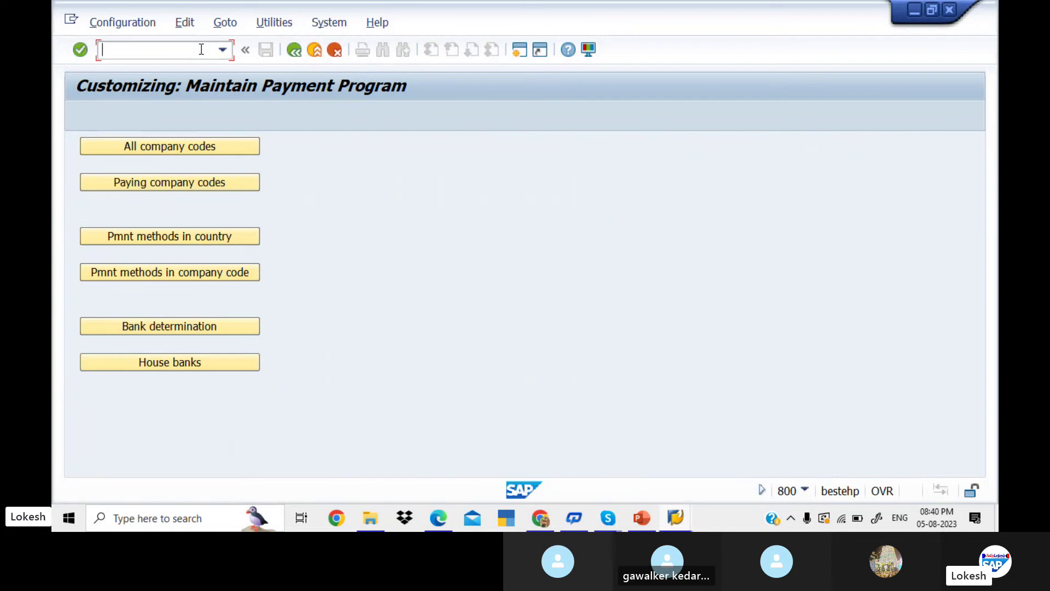
- Leave customizing with /N for SAP Easy Access, then bring the Skype call window forward
text(/N)
key(Return)
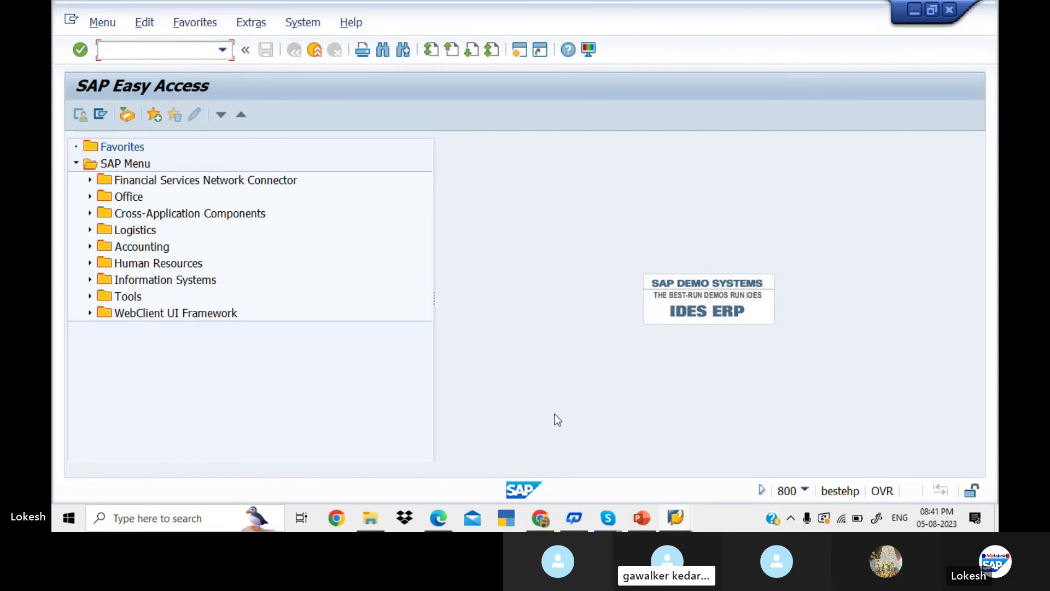
mouse_move(608, 519)
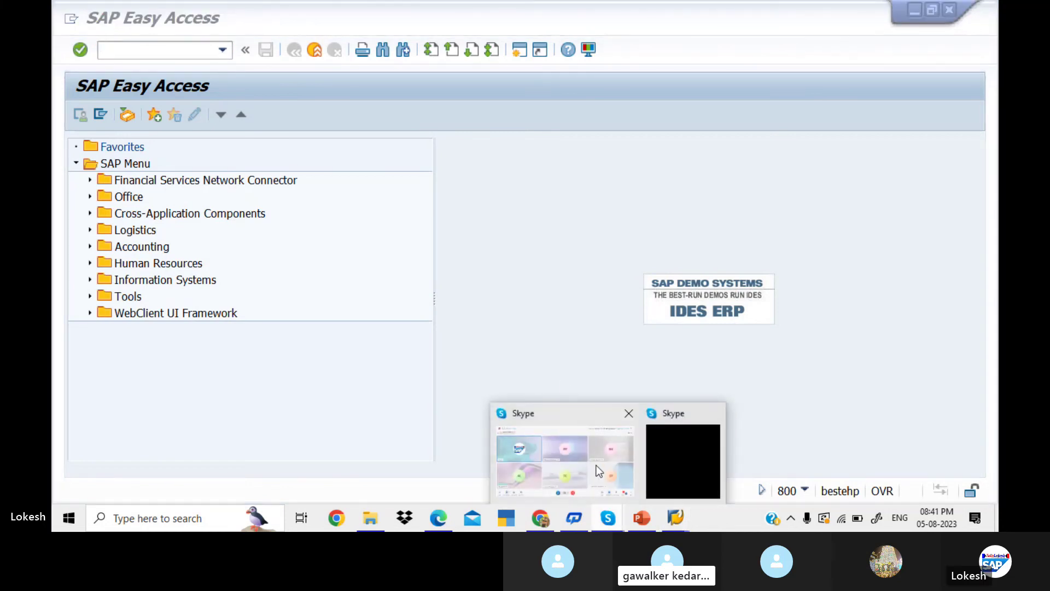
click(596, 465)
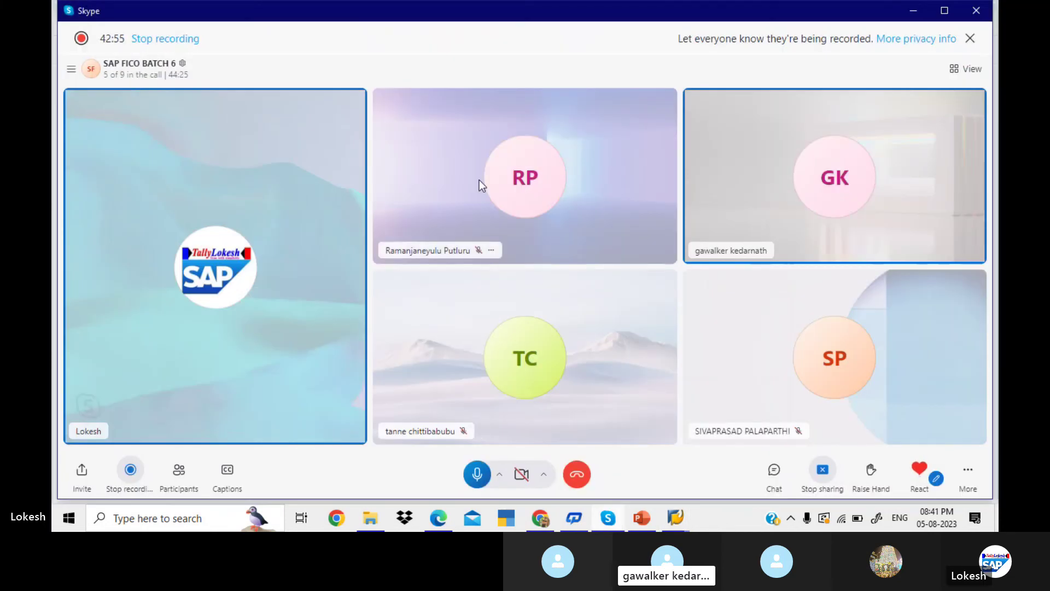